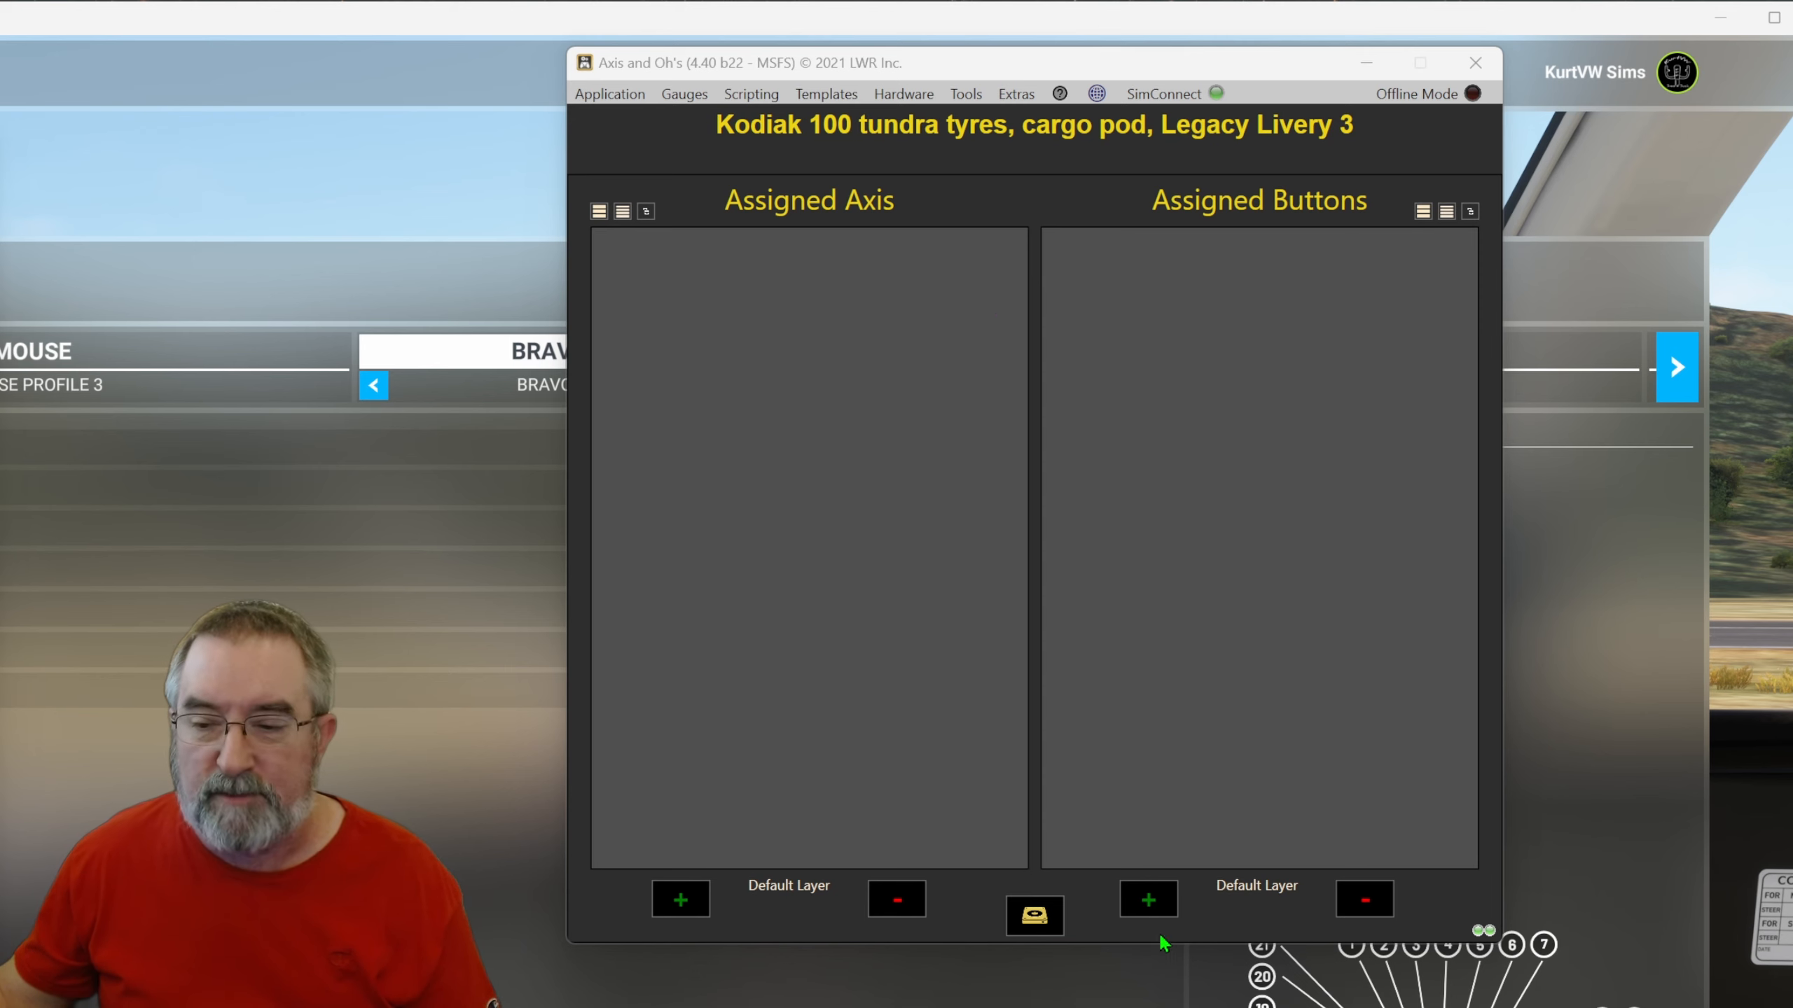
left_click(1150, 902)
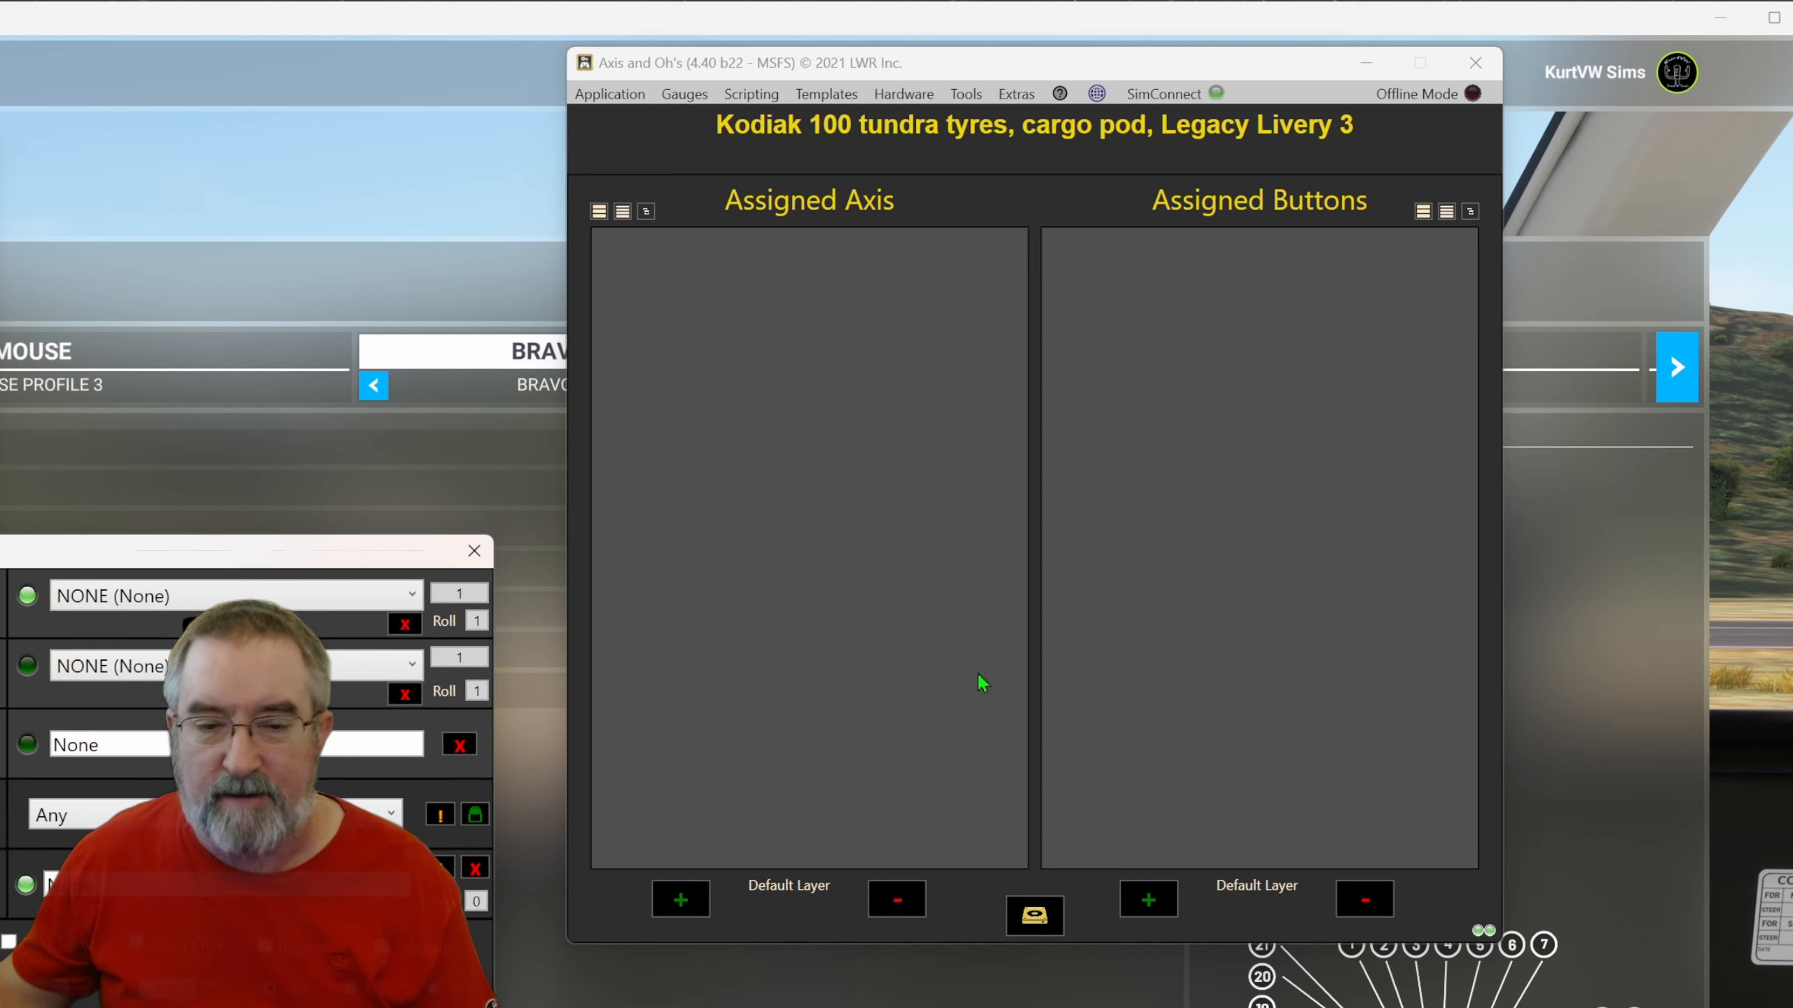
left_click_drag(28, 562, 793, 225)
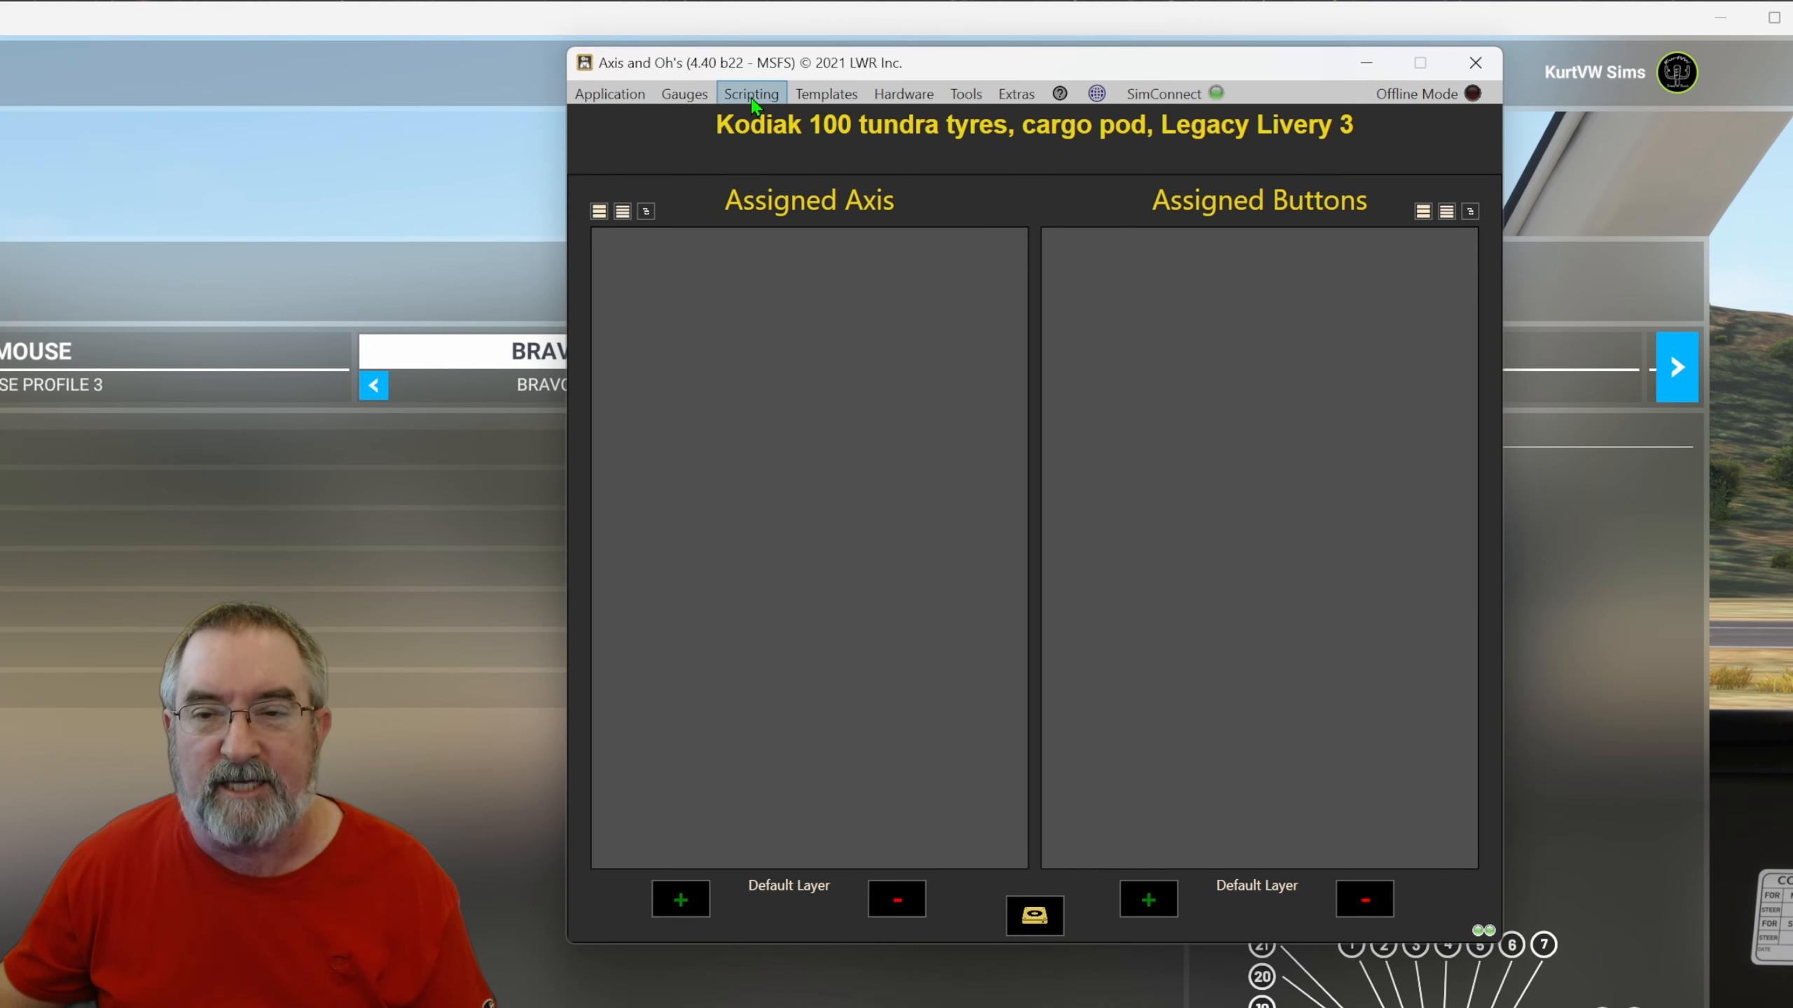
left_click(750, 99)
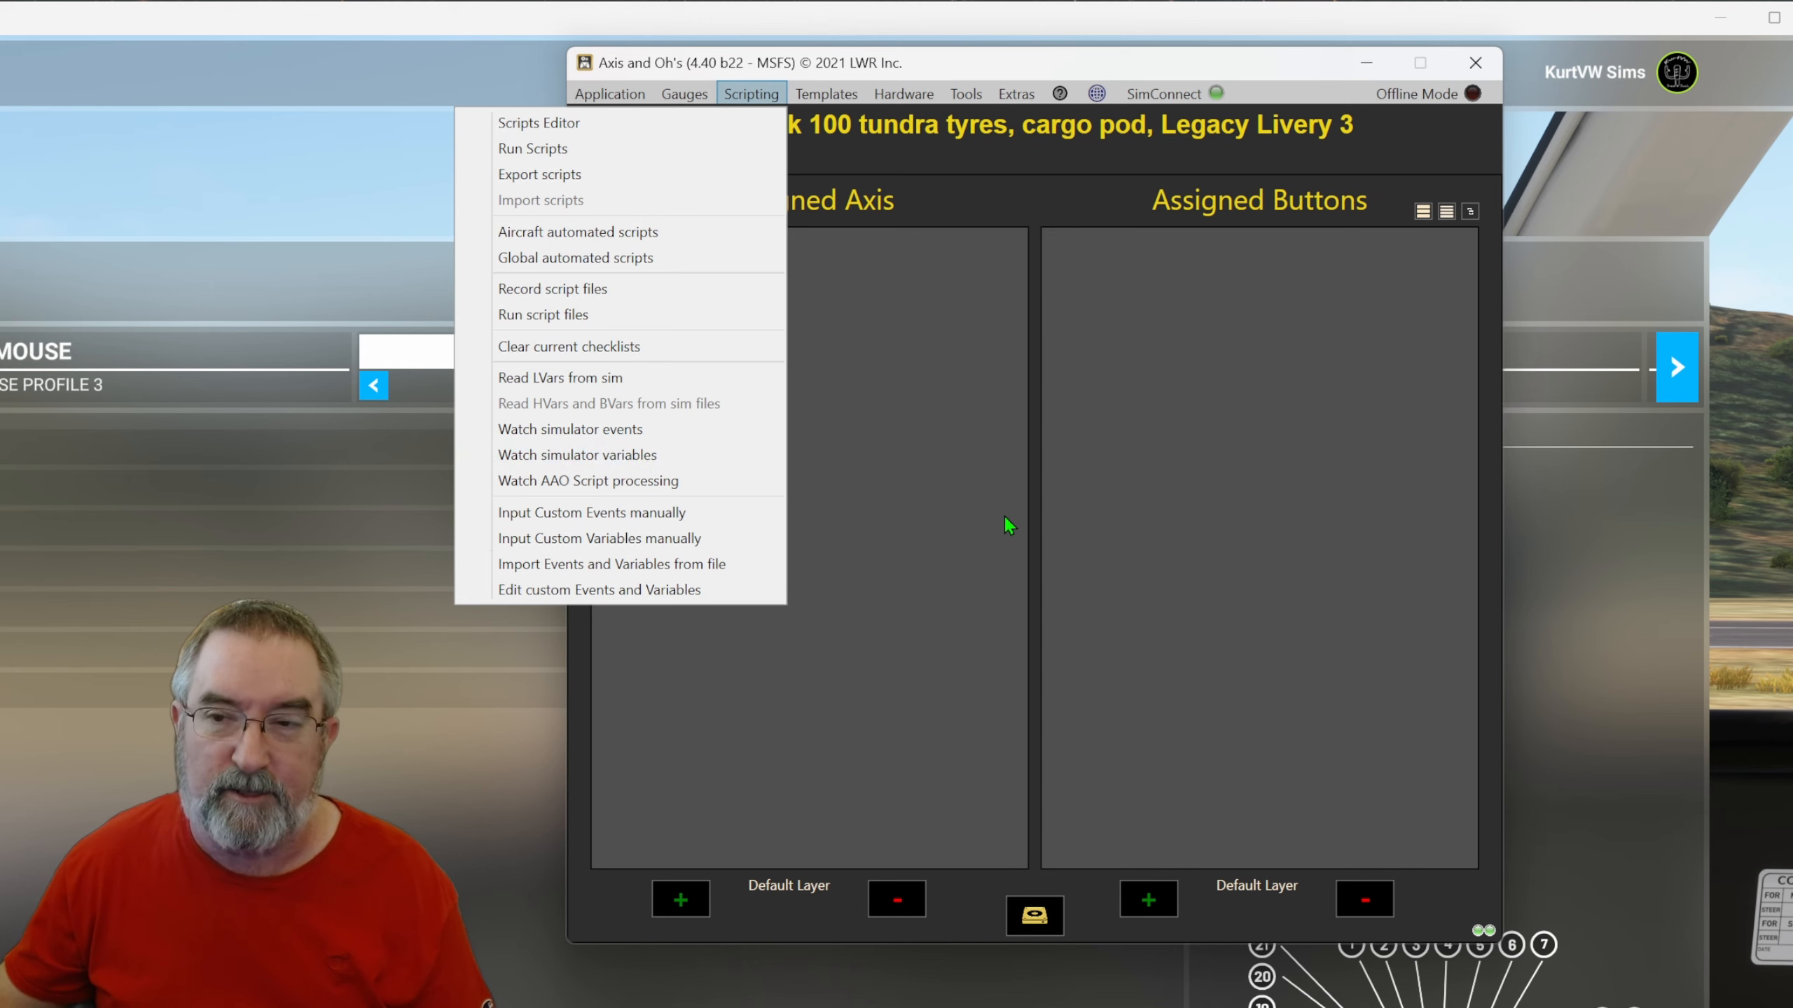
left_click(967, 67)
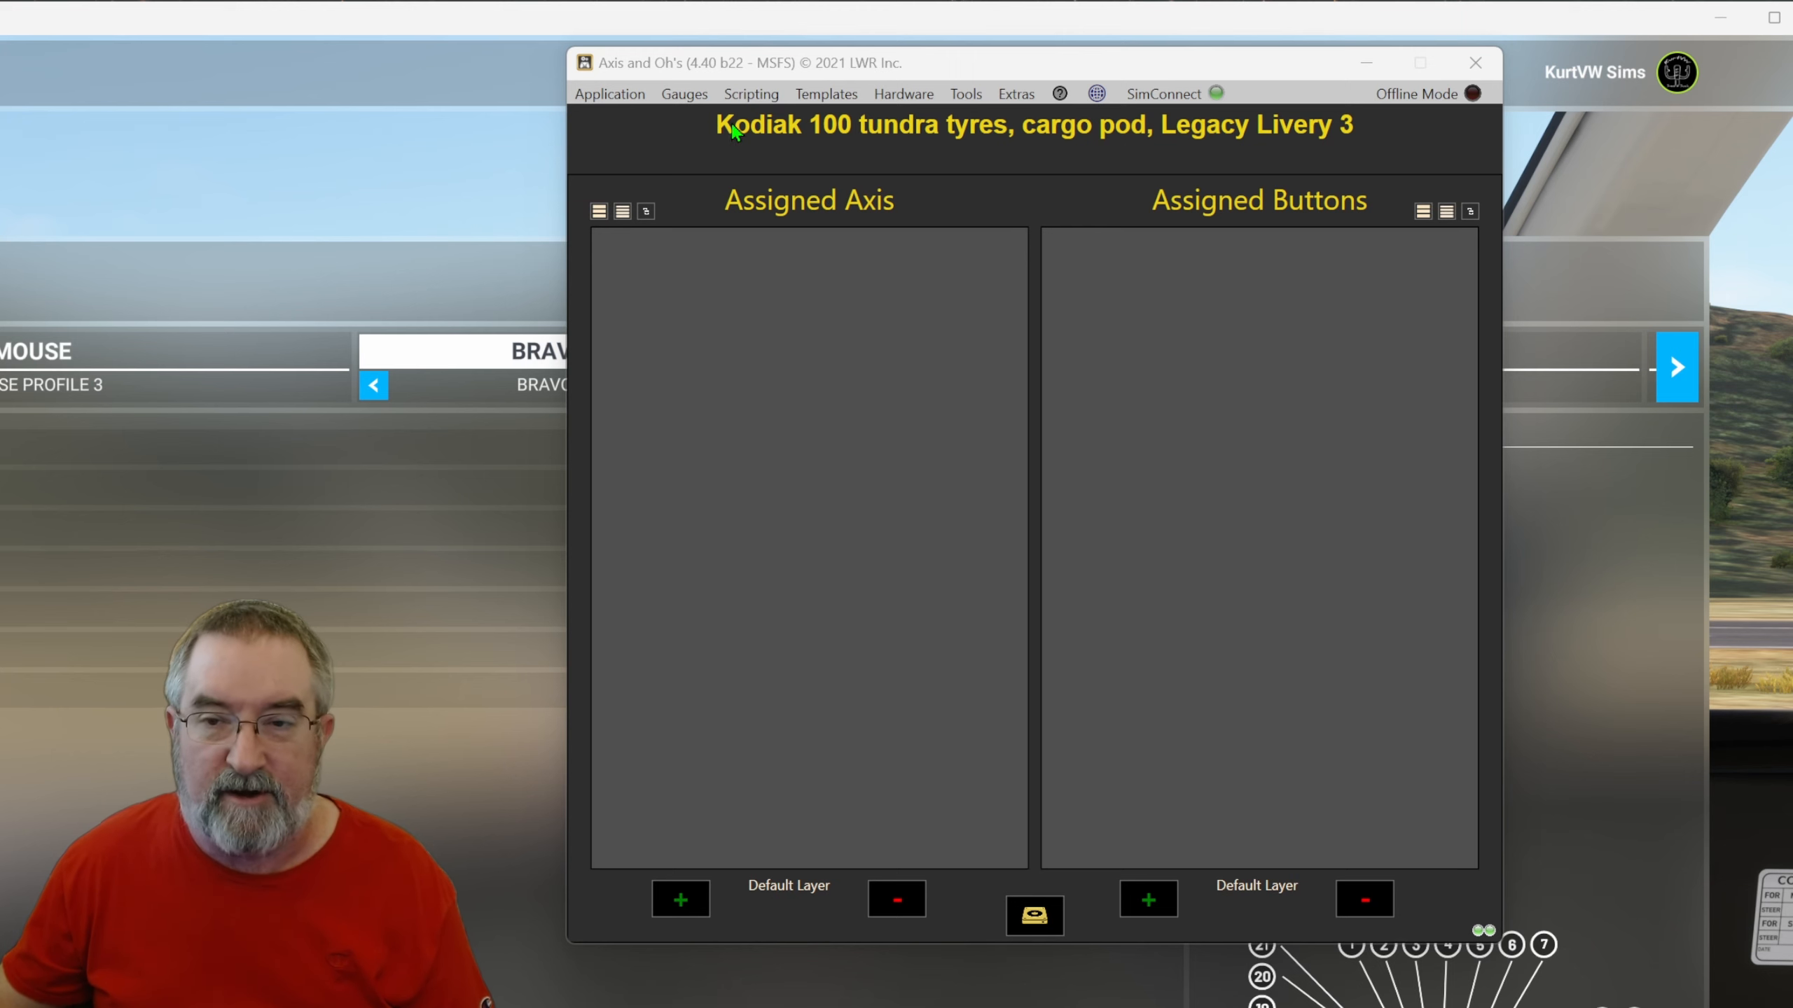
Define a custom Z: variable named BravoModePos with description BravoModePos in the Custom group and save it.
left_click(752, 99)
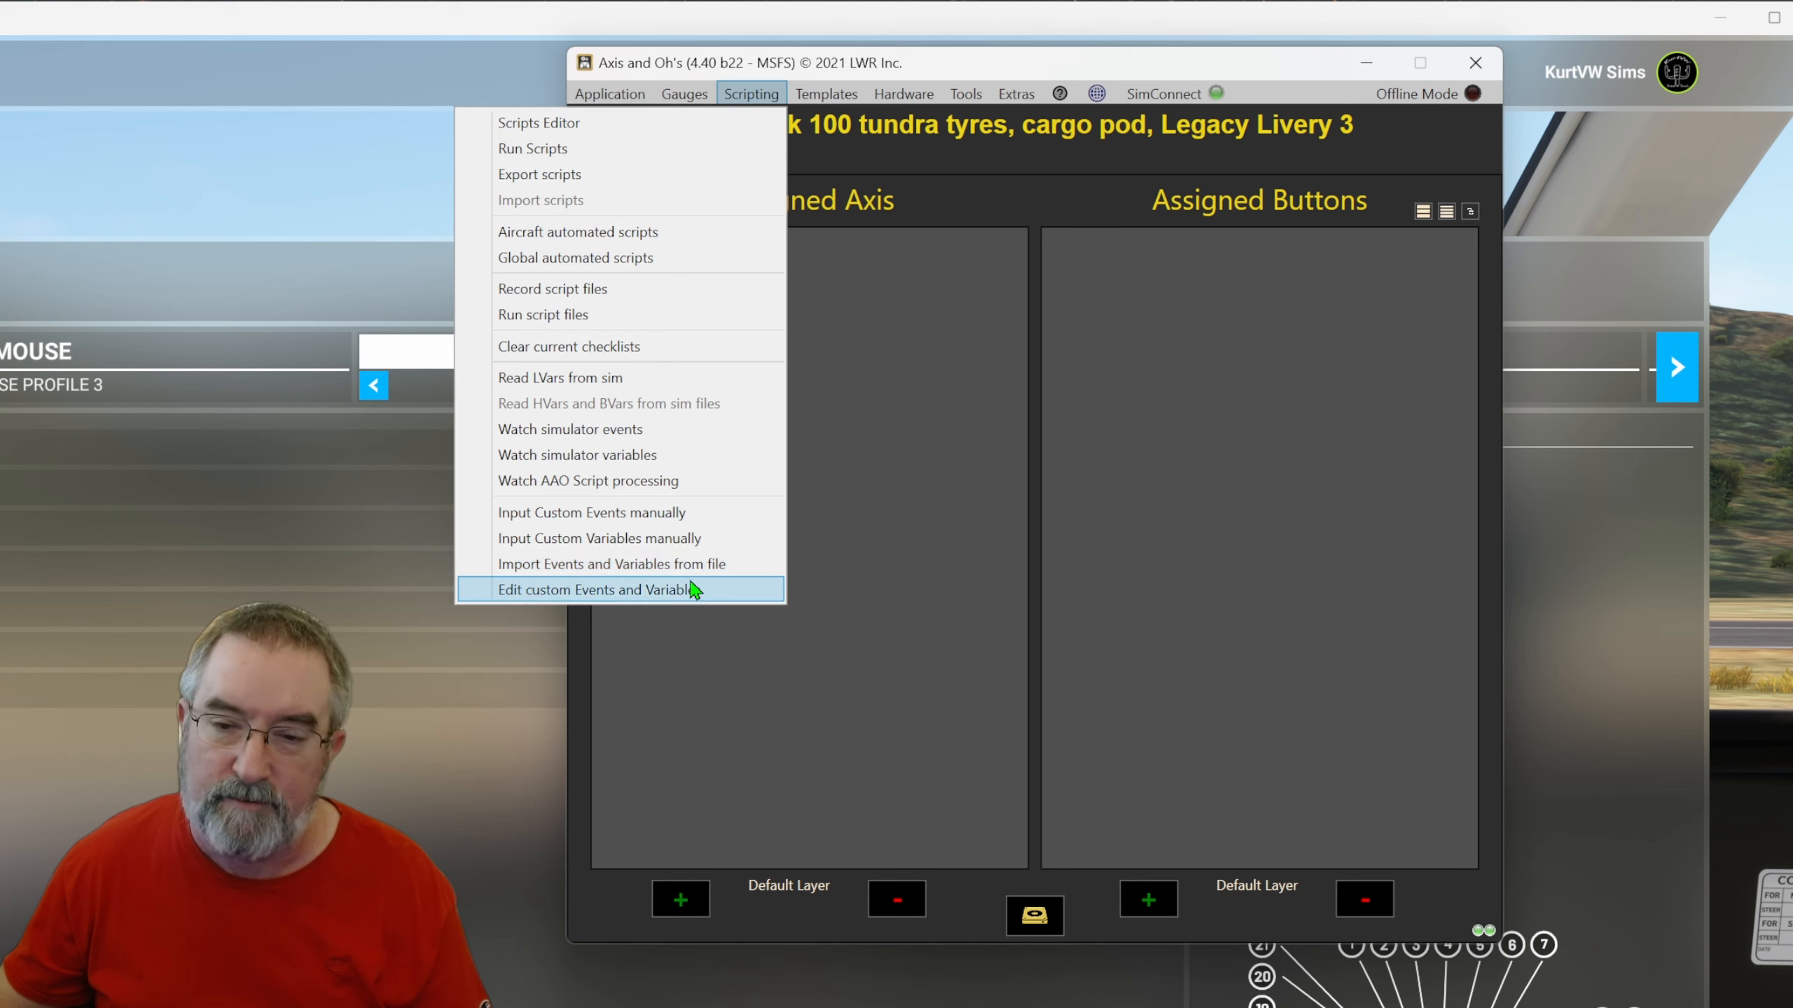
left_click(554, 542)
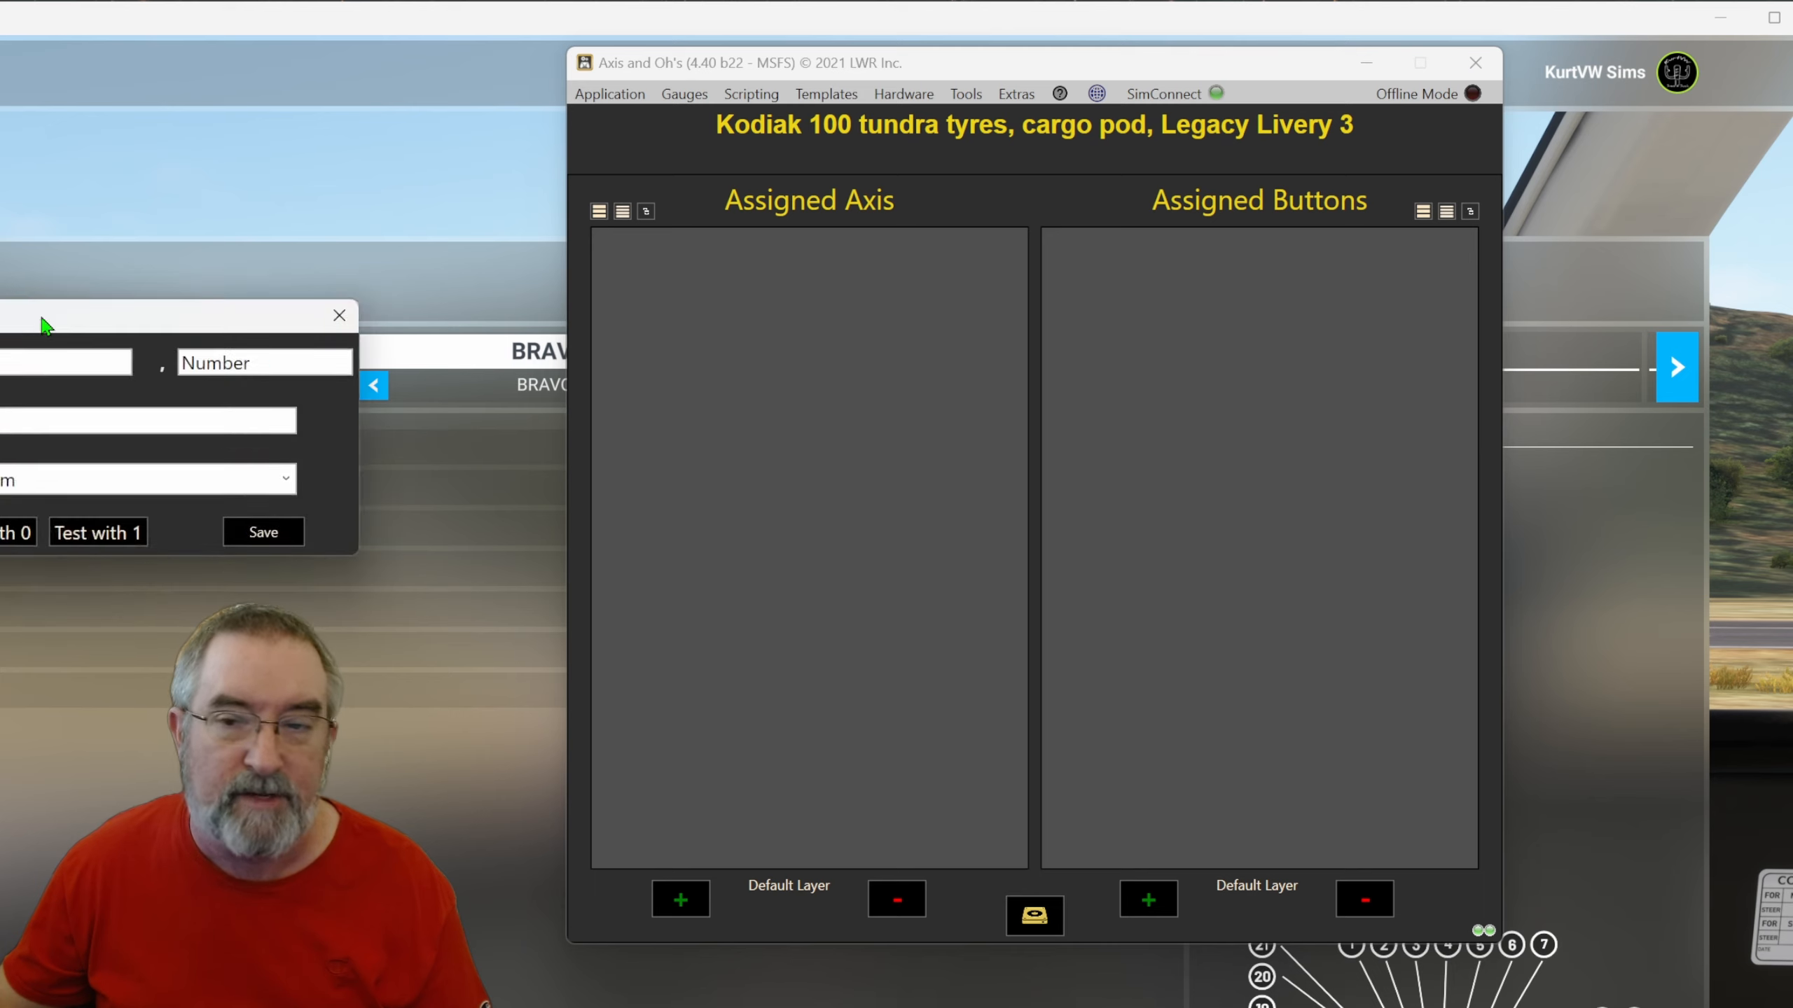
left_click_drag(40, 326, 728, 336)
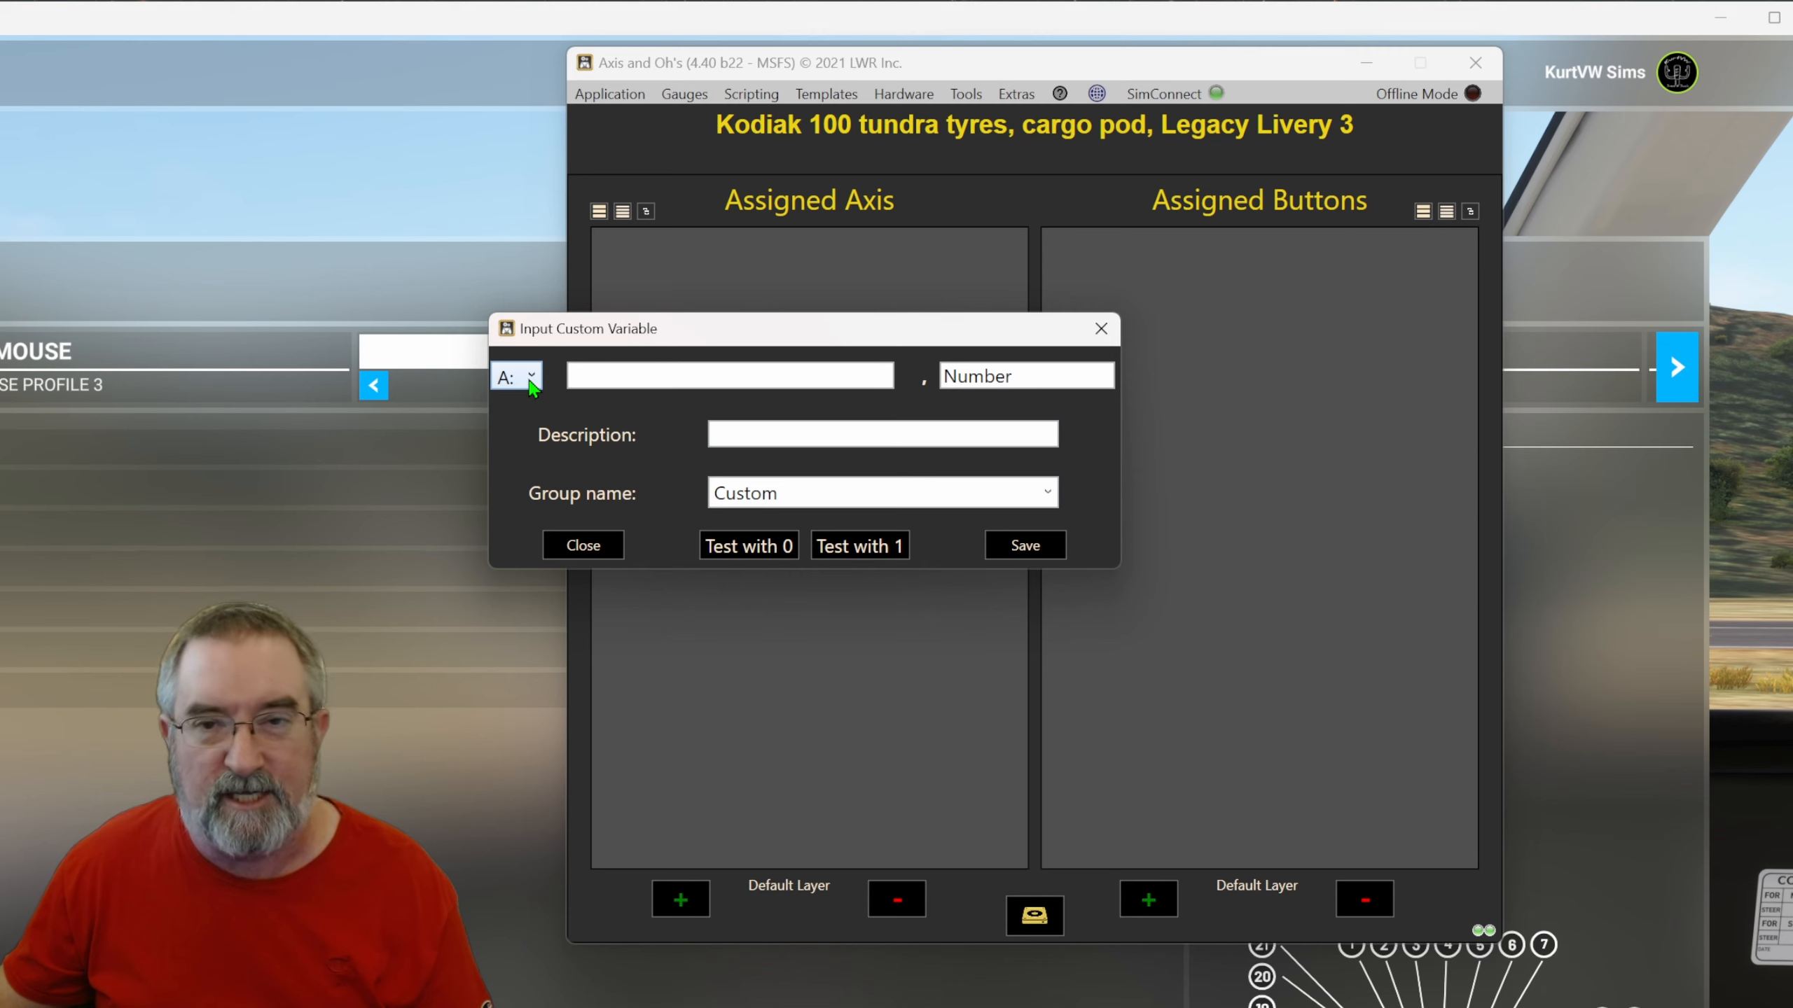
left_click(505, 379)
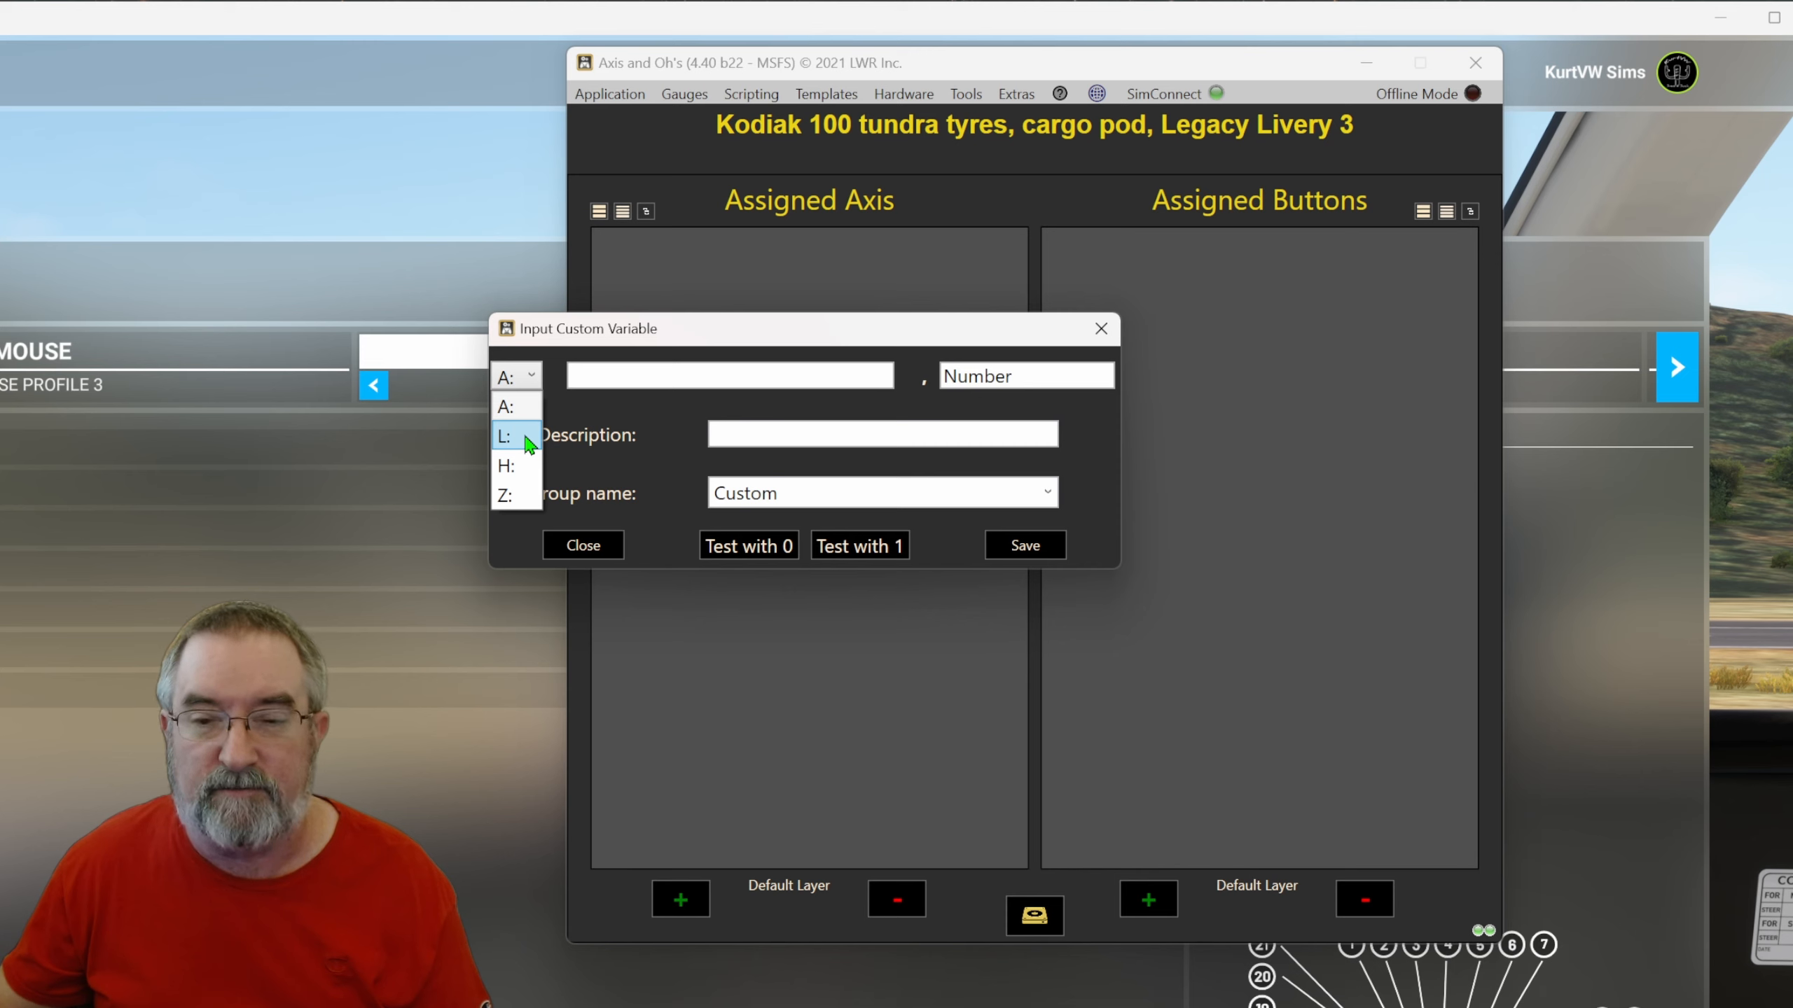
left_click(510, 499)
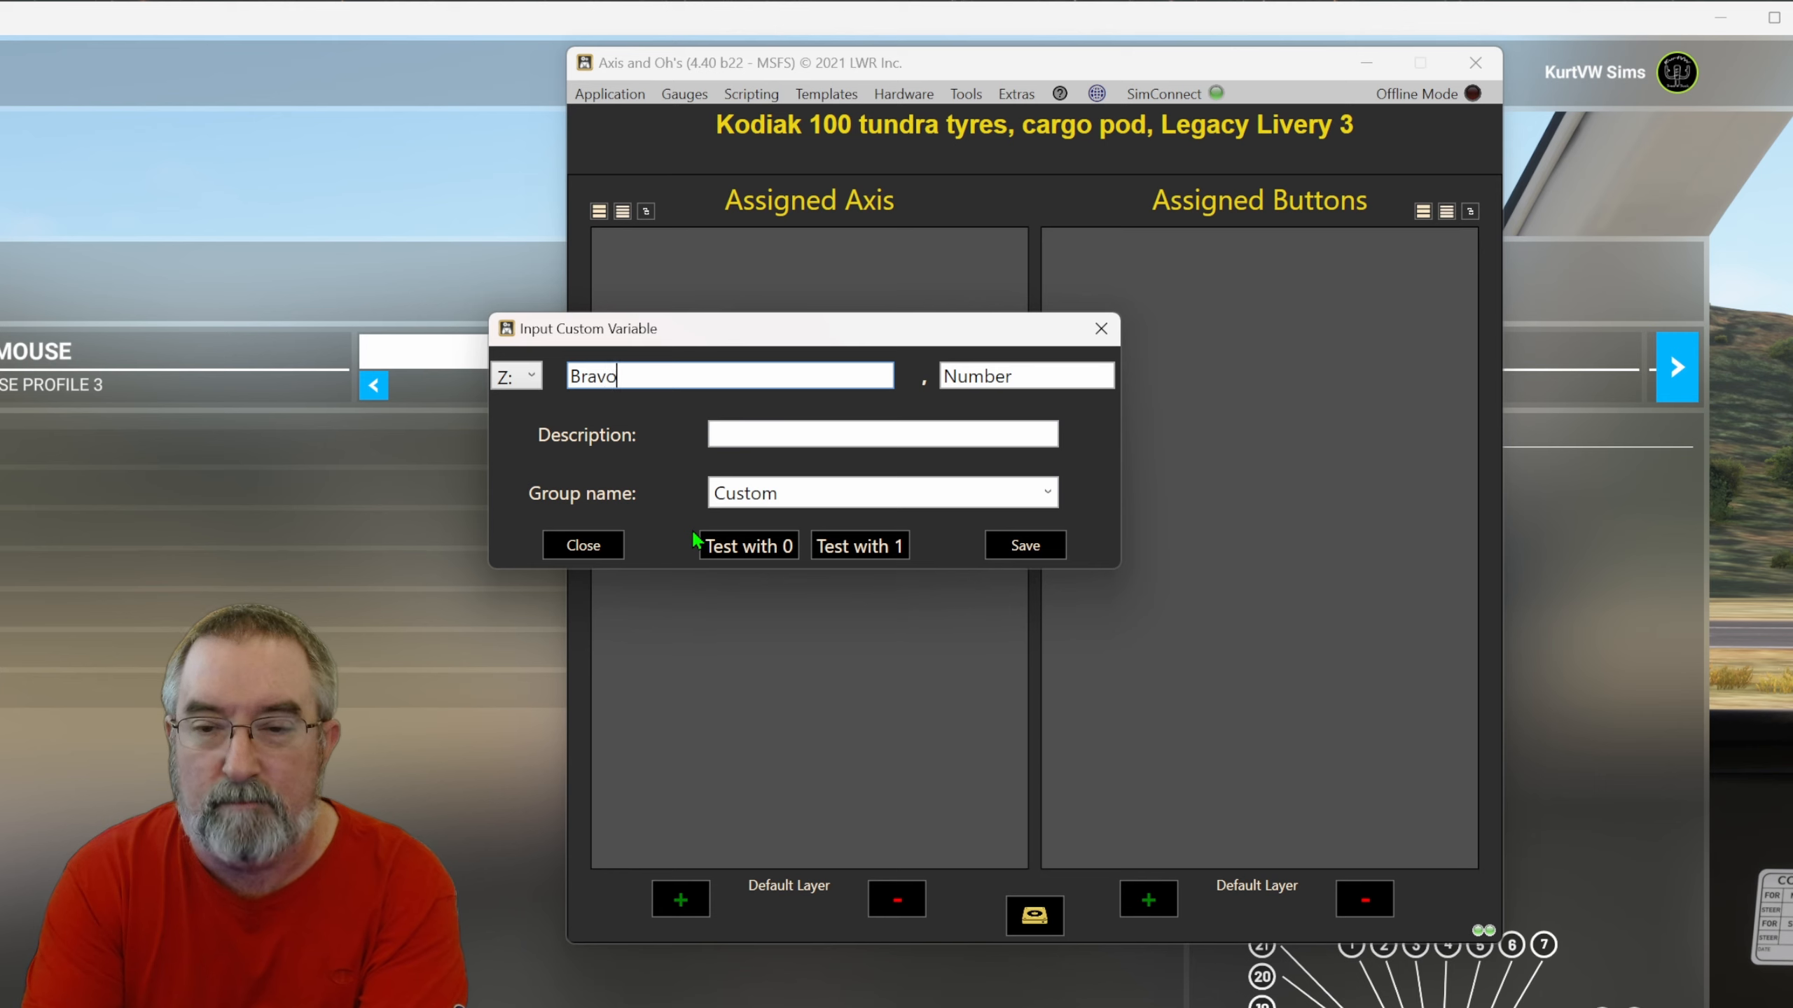
type("ModePos")
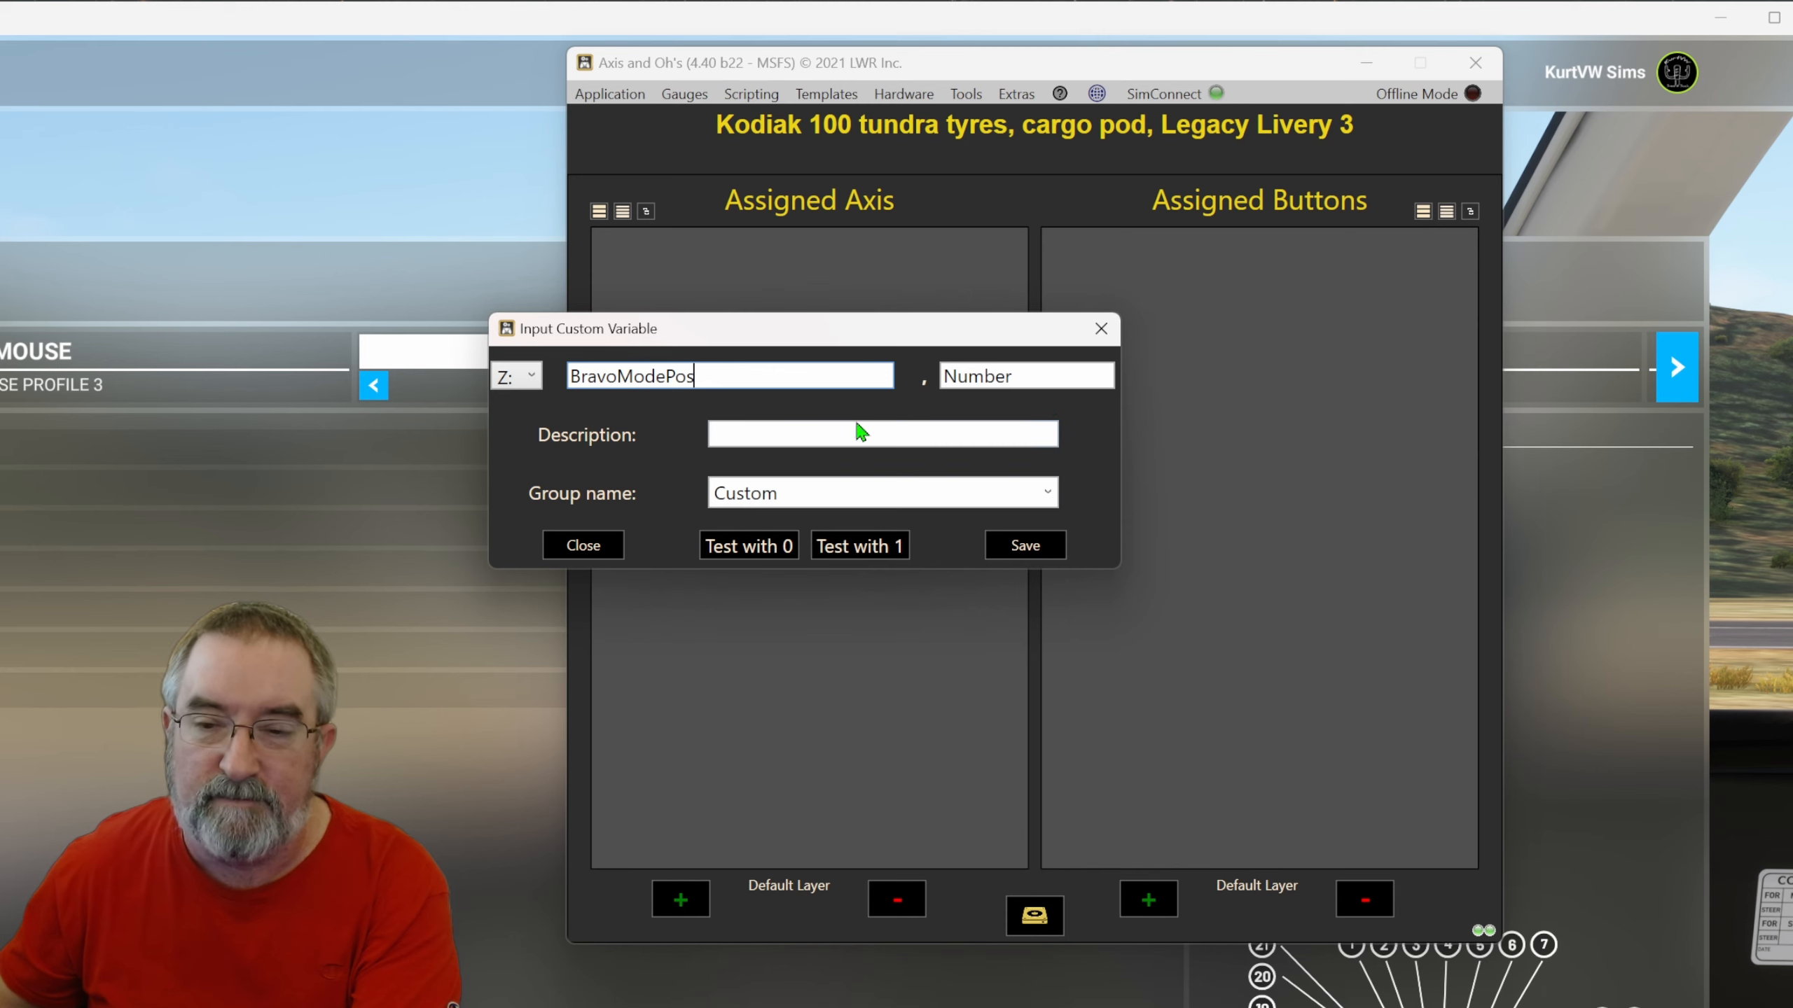
left_click(819, 435)
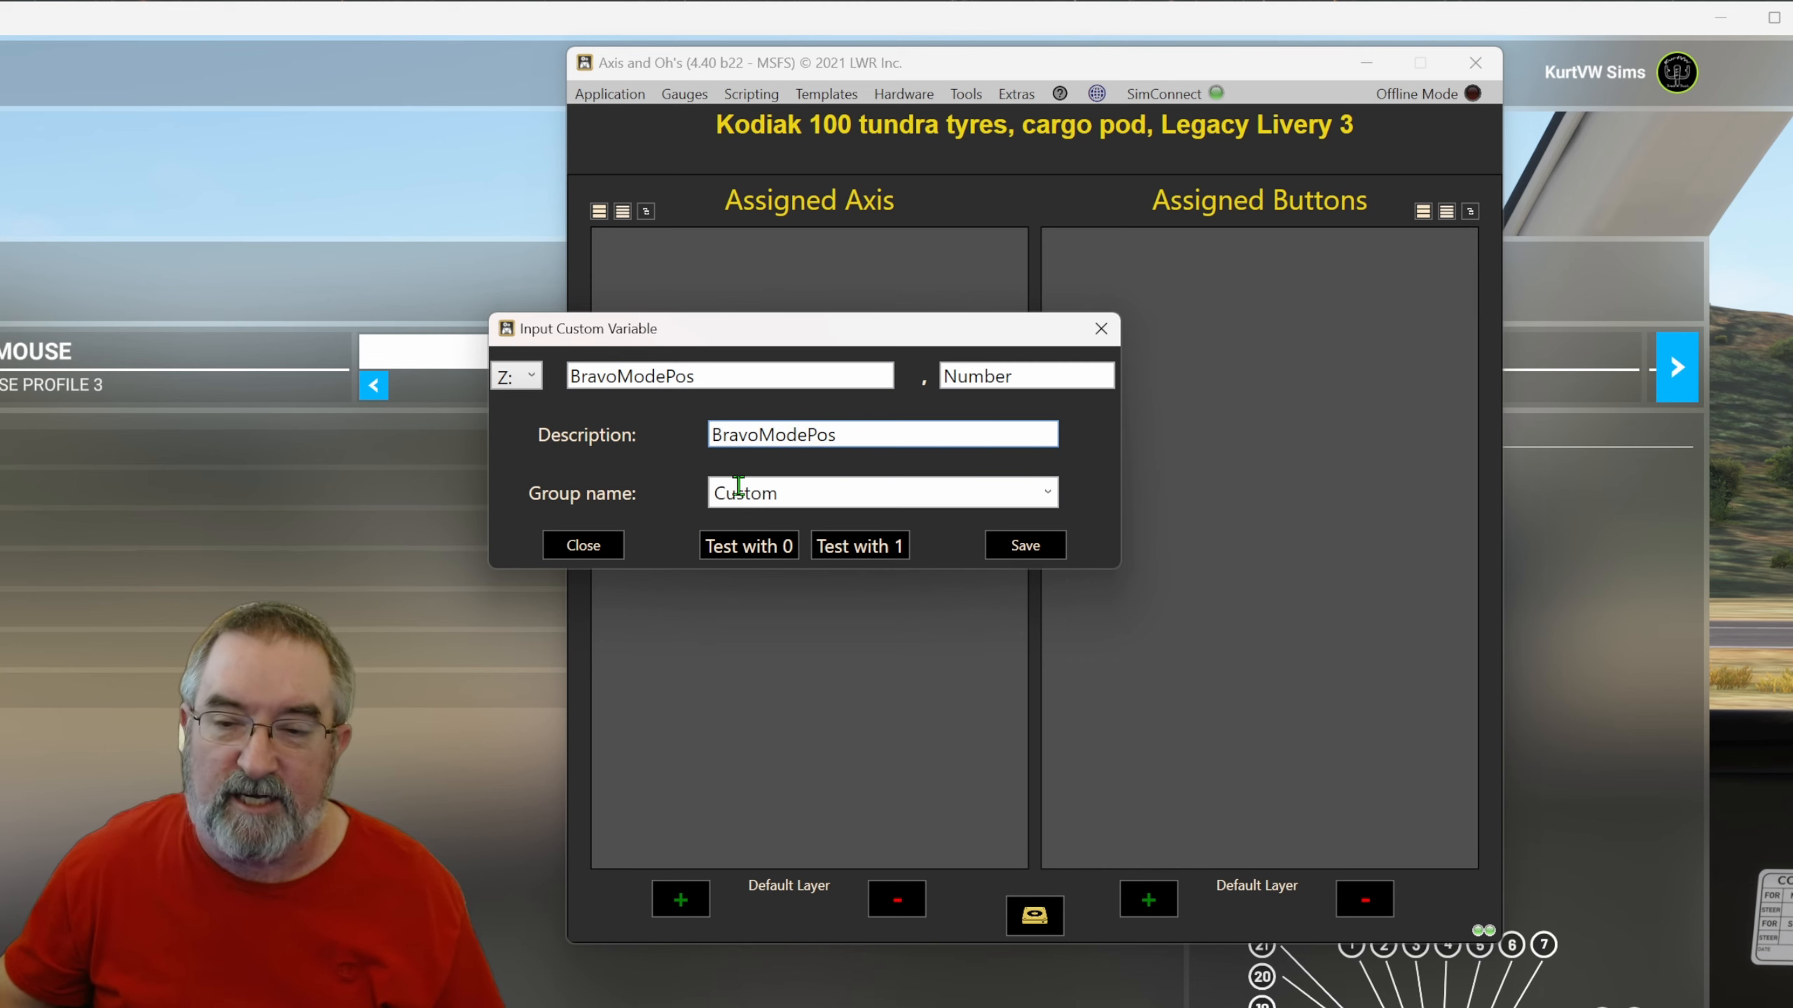
left_click(1008, 558)
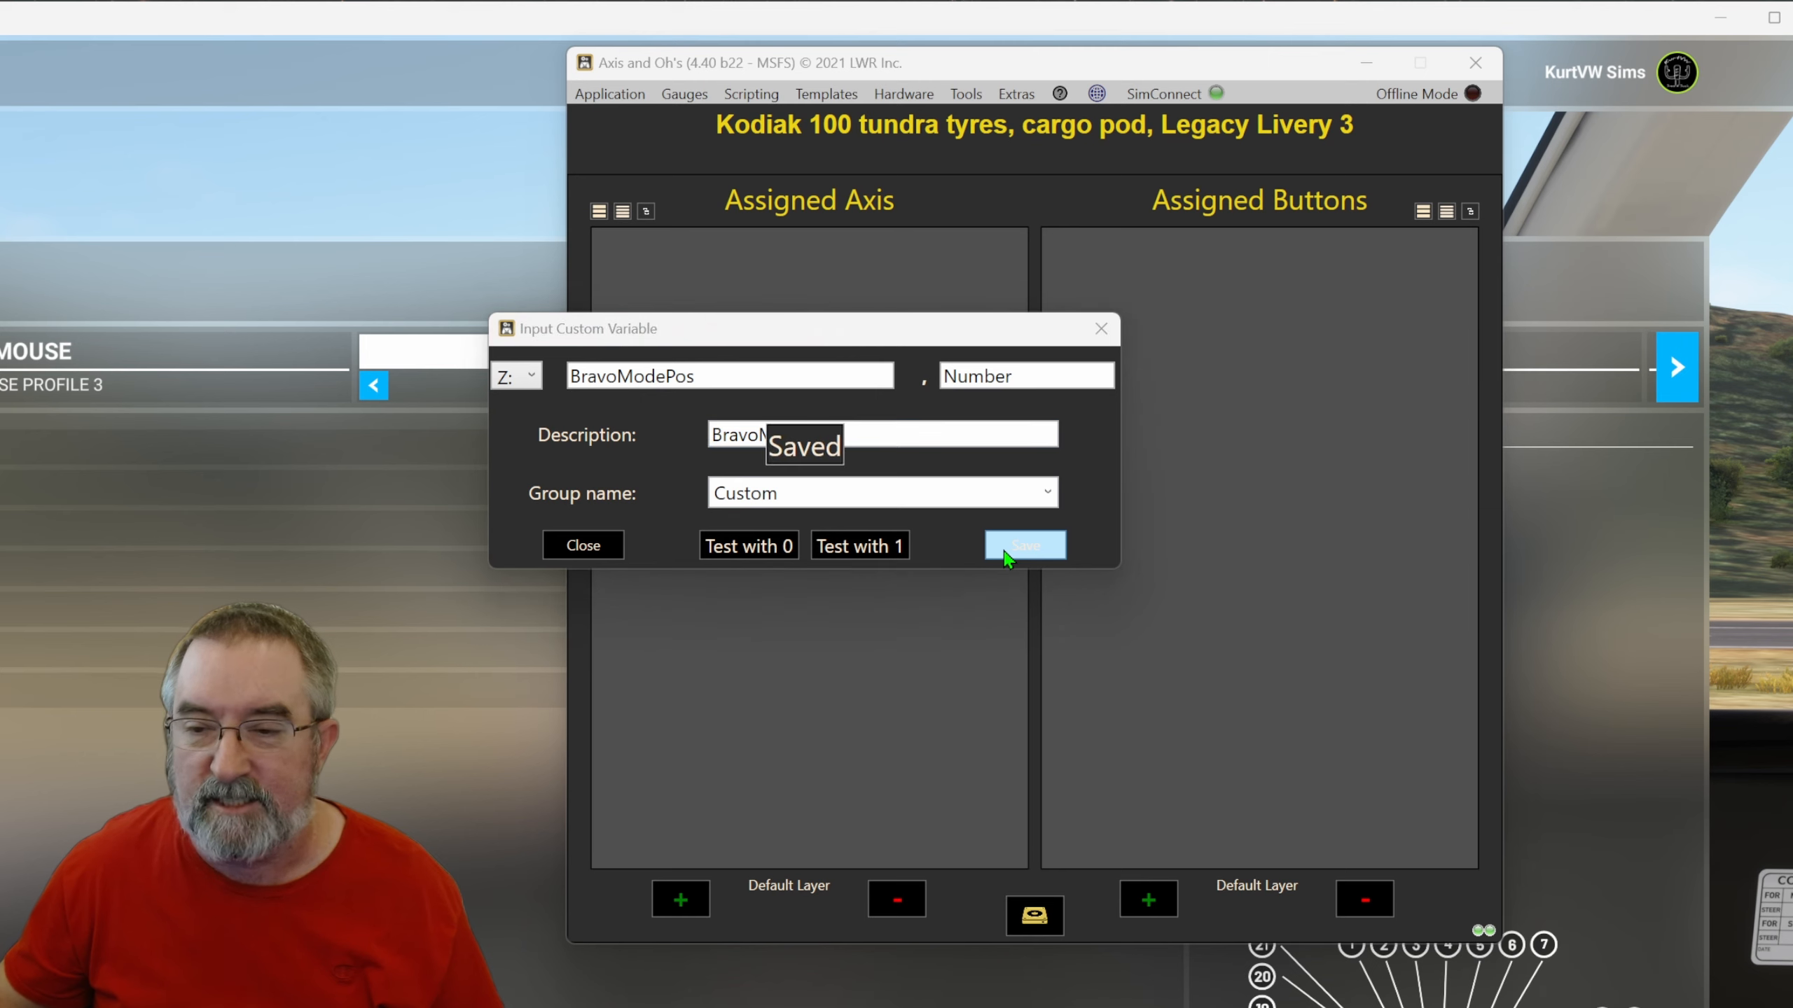
left_click(1102, 330)
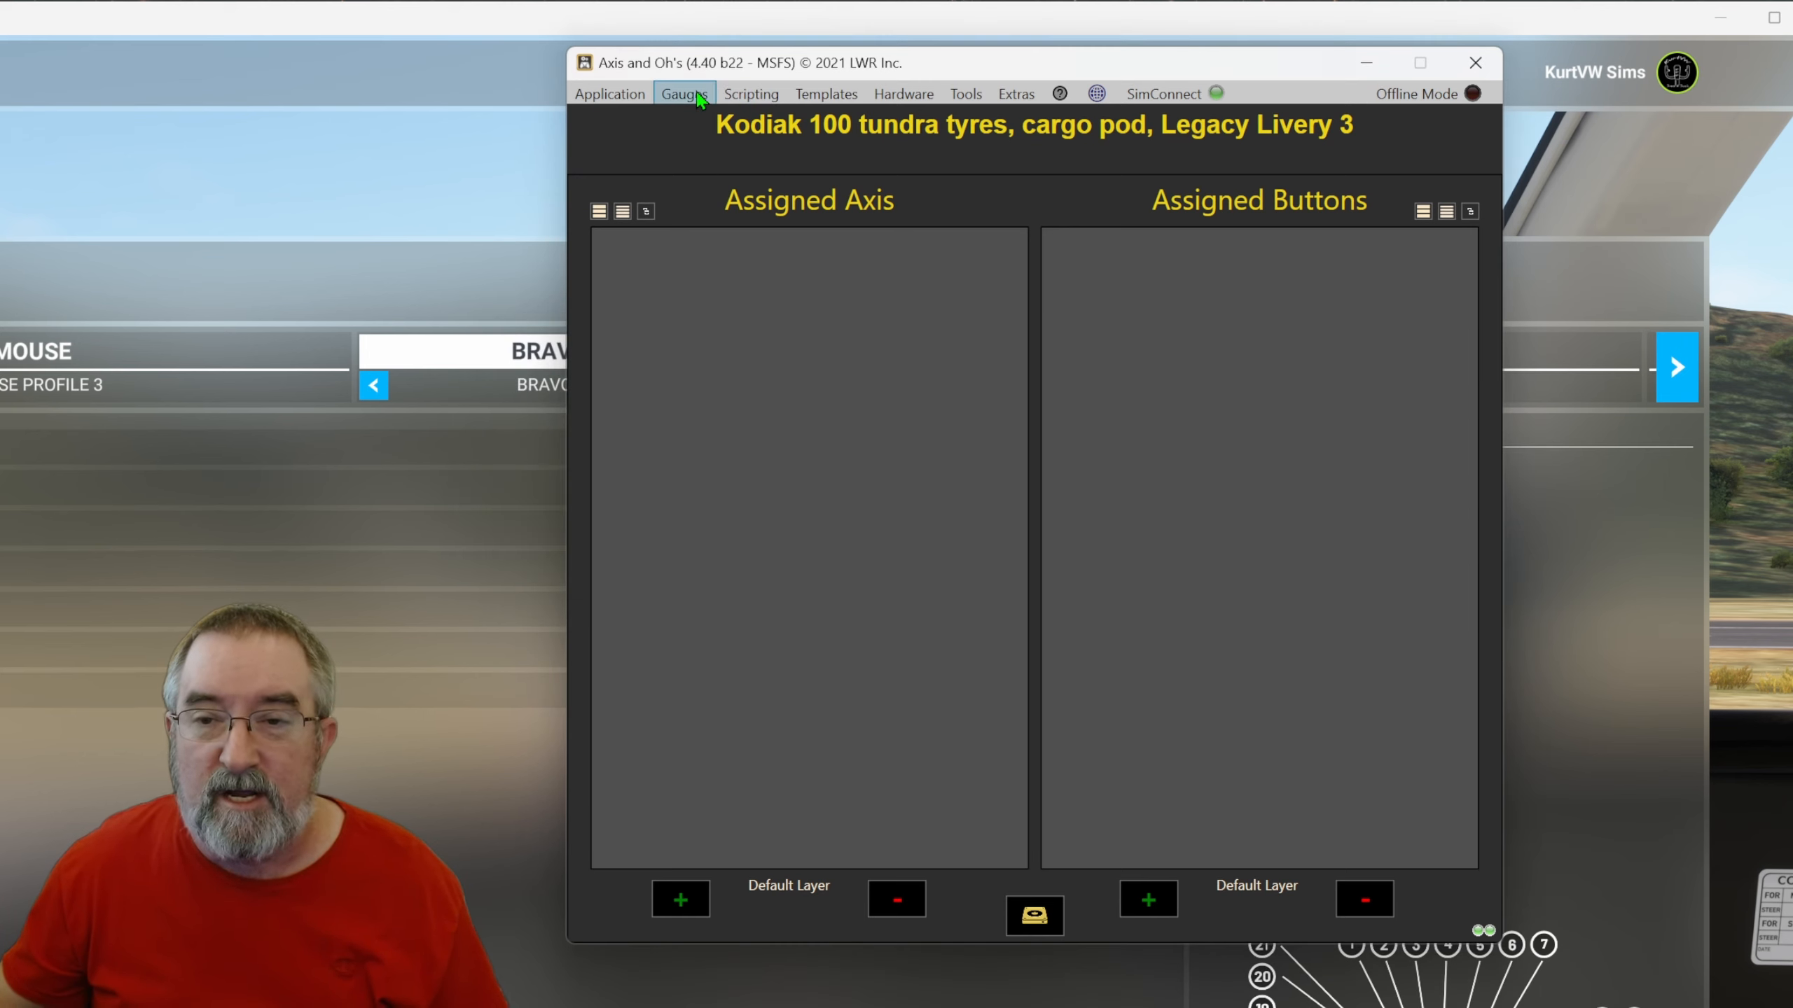
Open the simulator variable watcher and filter the variable selection list for BravoModePos.
left_click(746, 100)
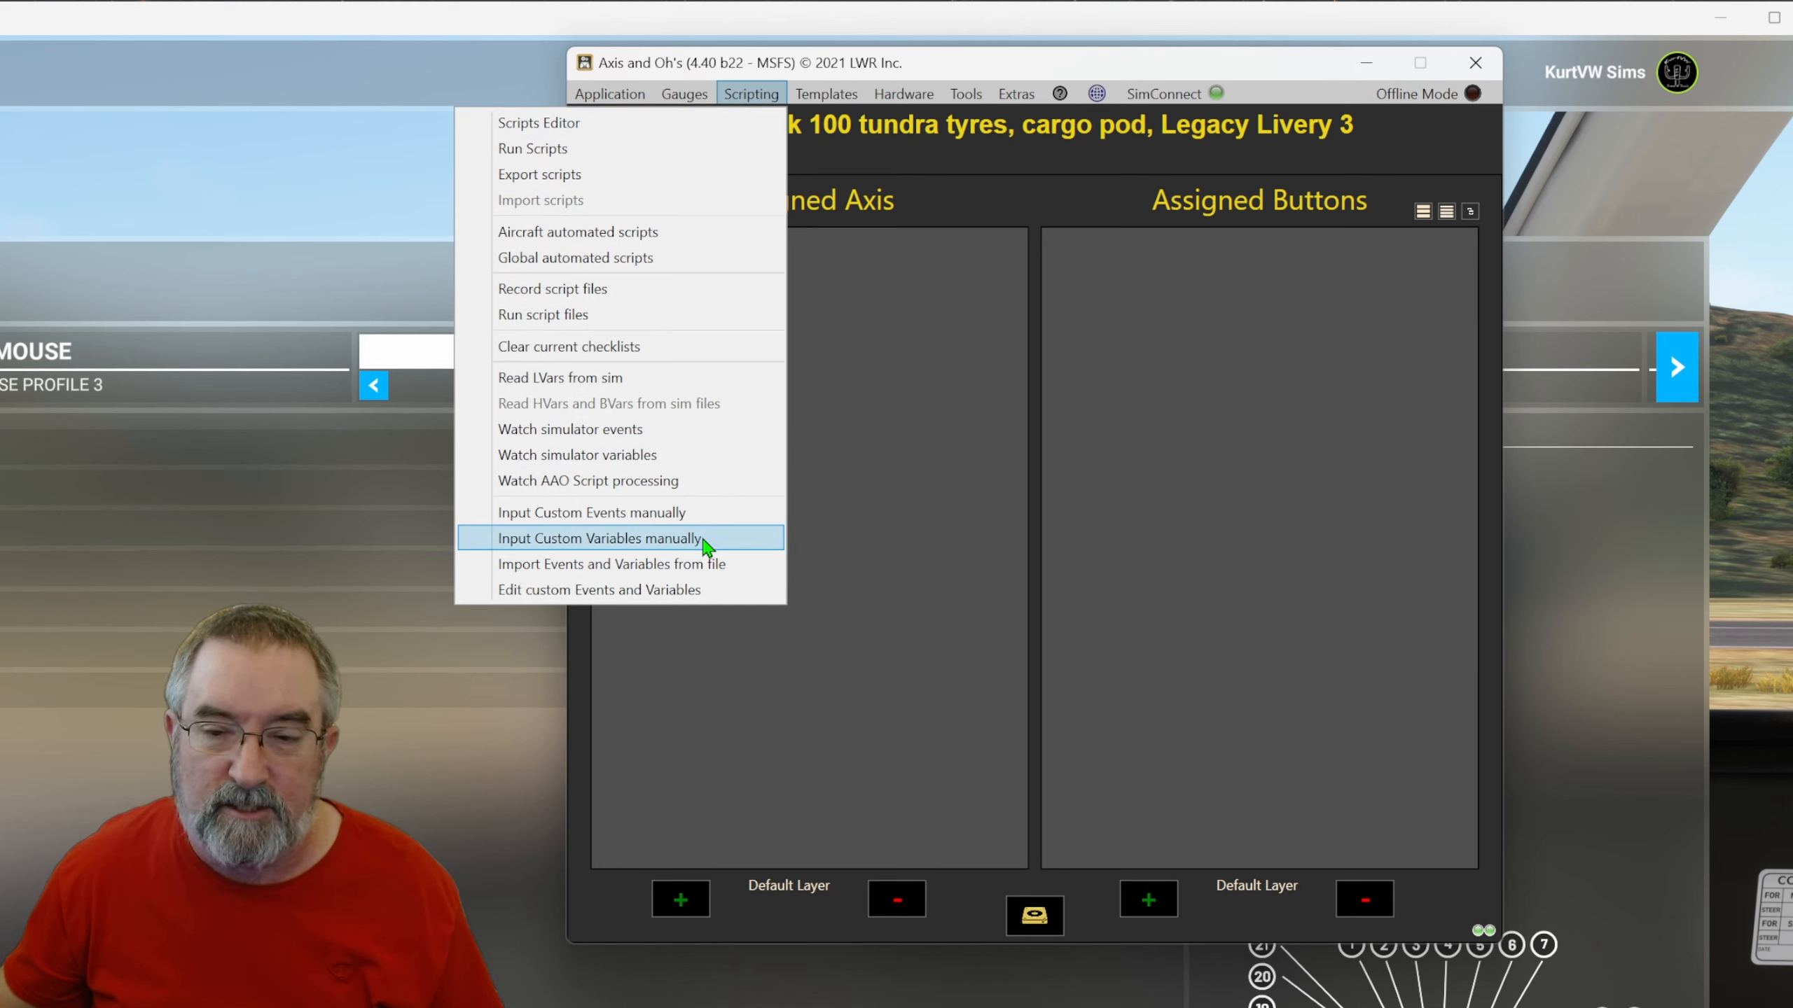
left_click(661, 460)
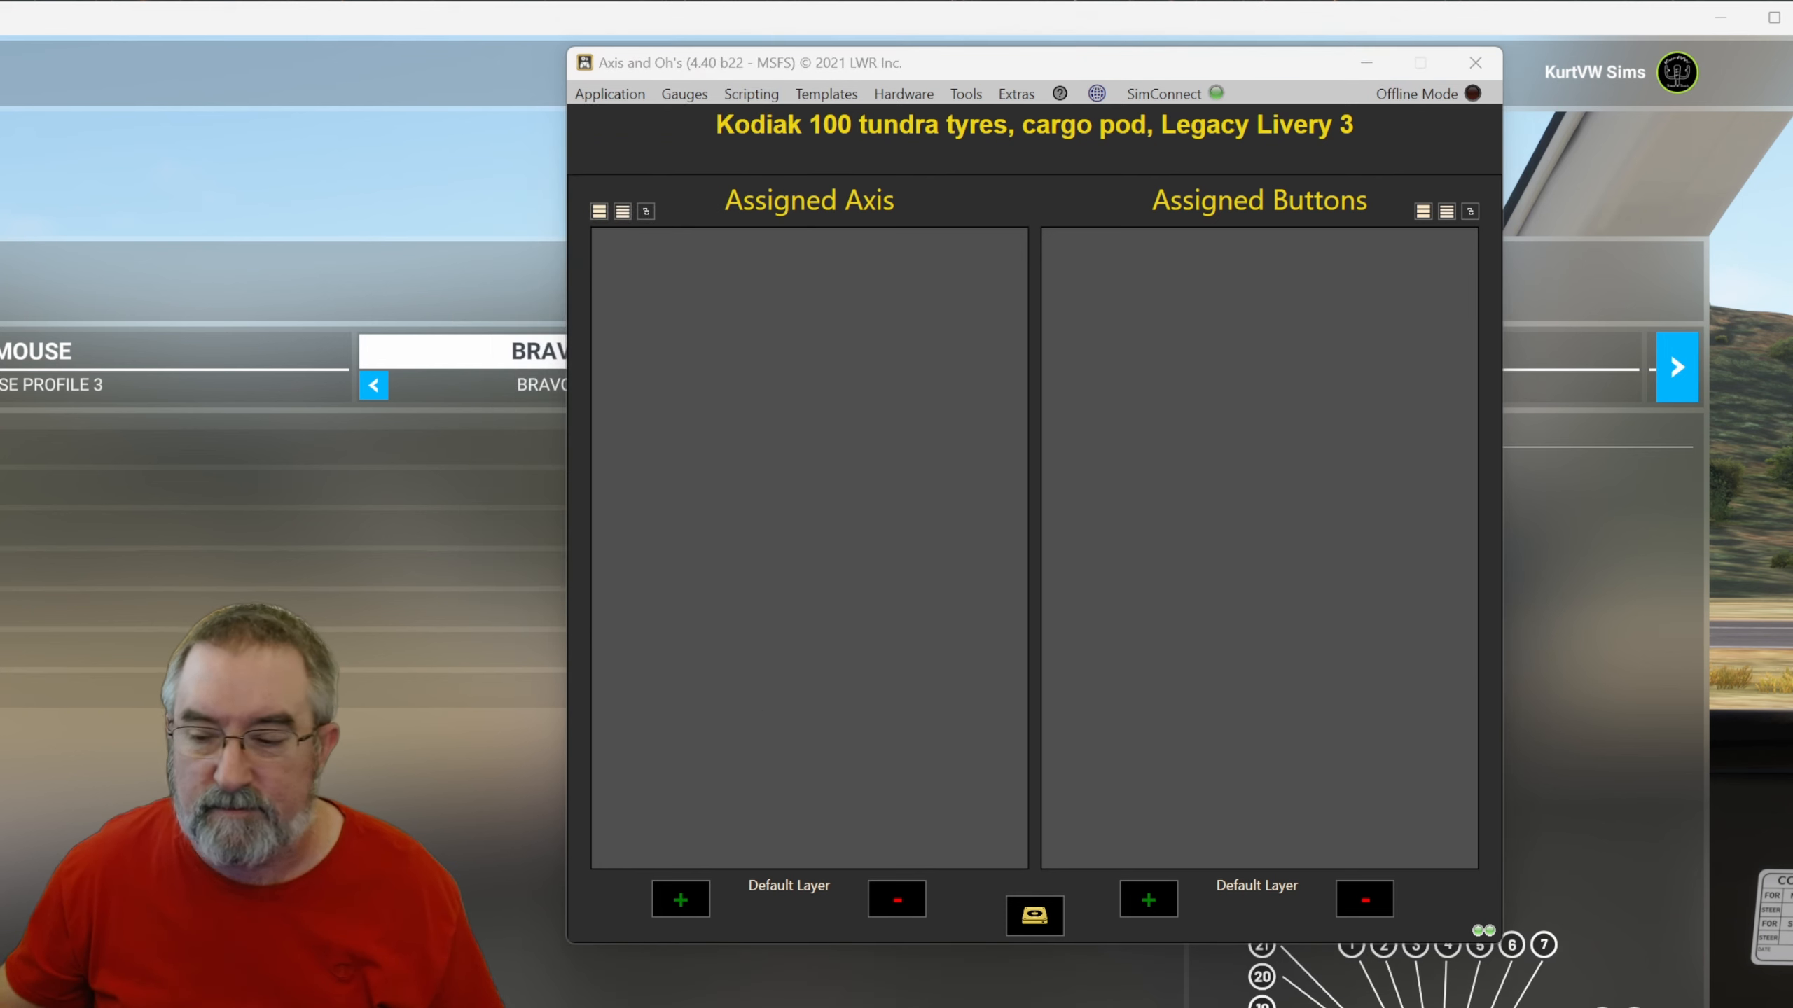
left_click_drag(900, 783, 672, 577)
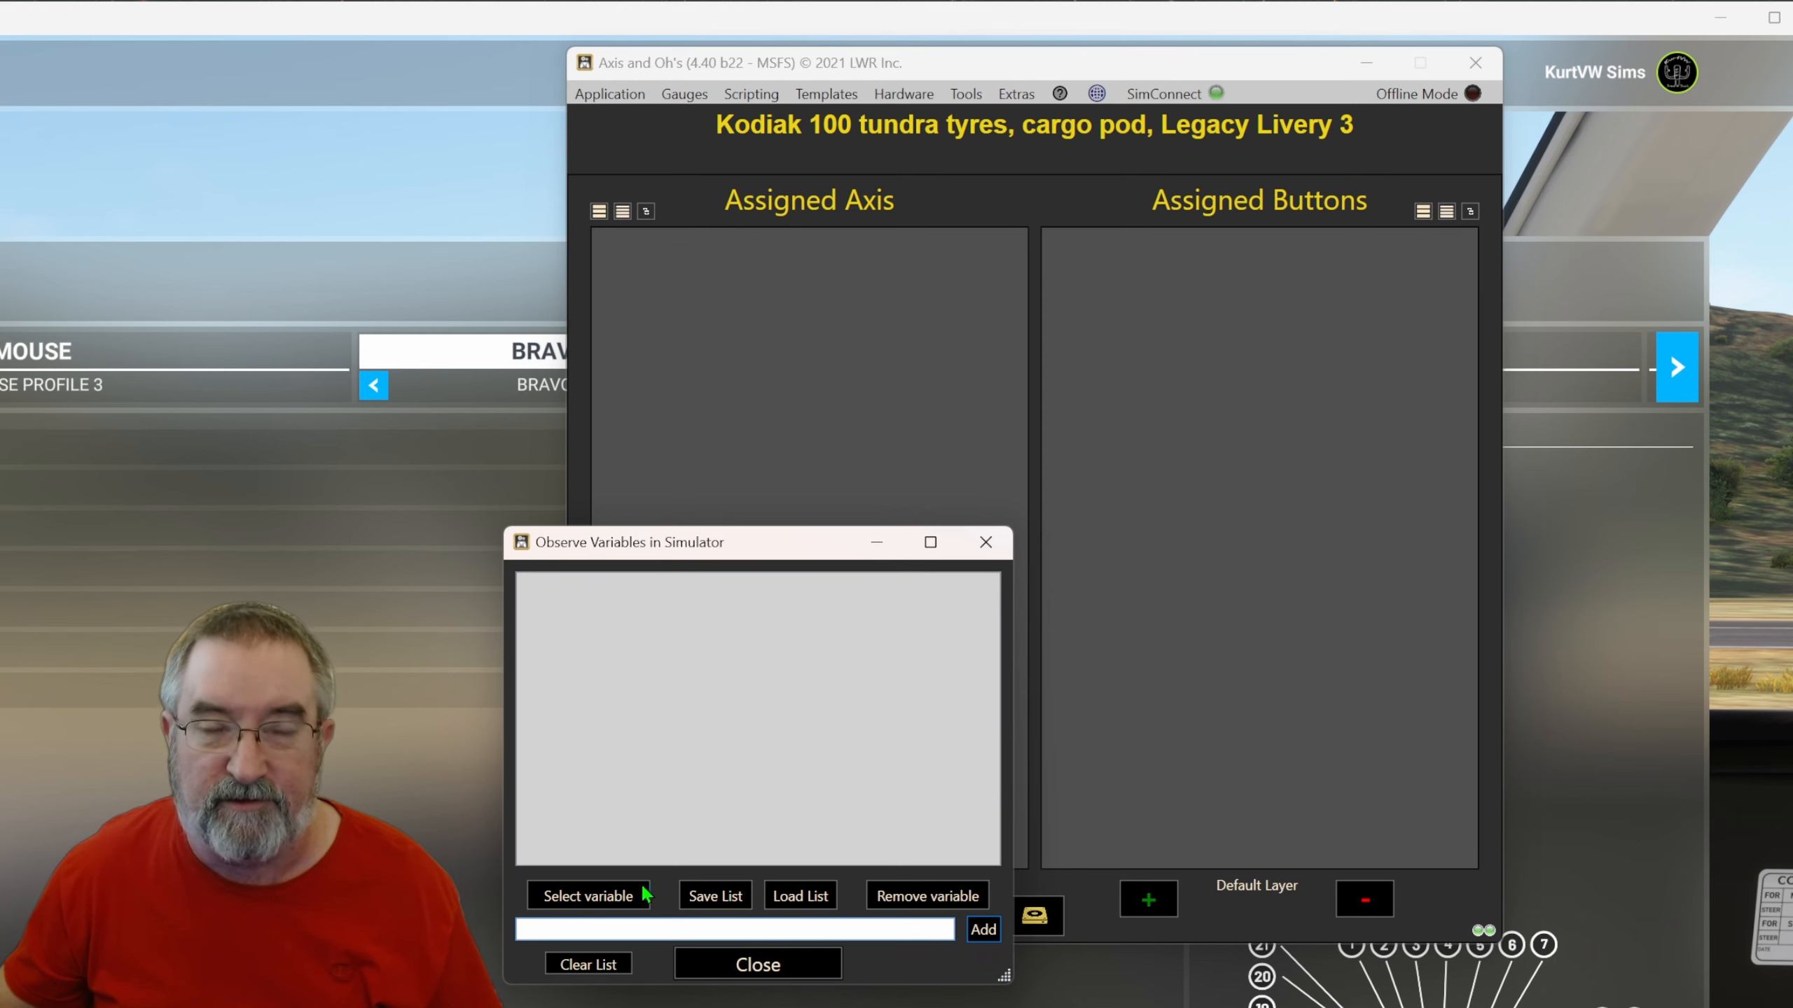
left_click(601, 905)
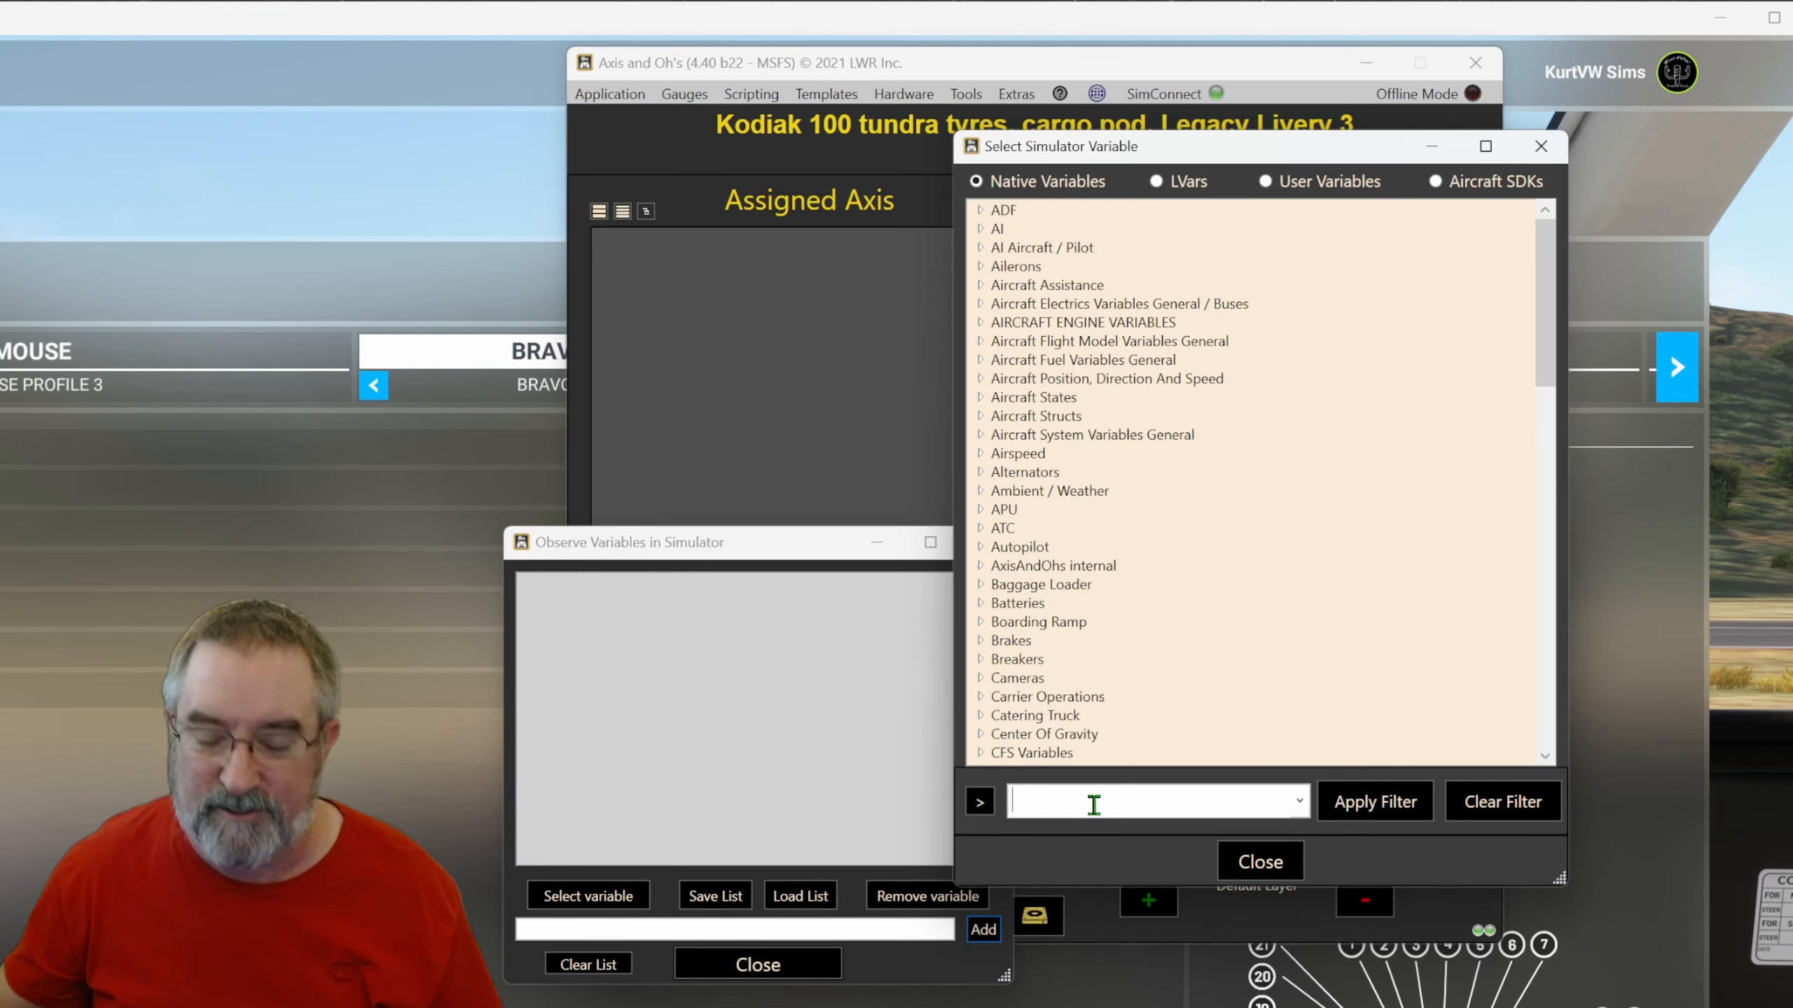
left_click(1094, 805)
type("Br")
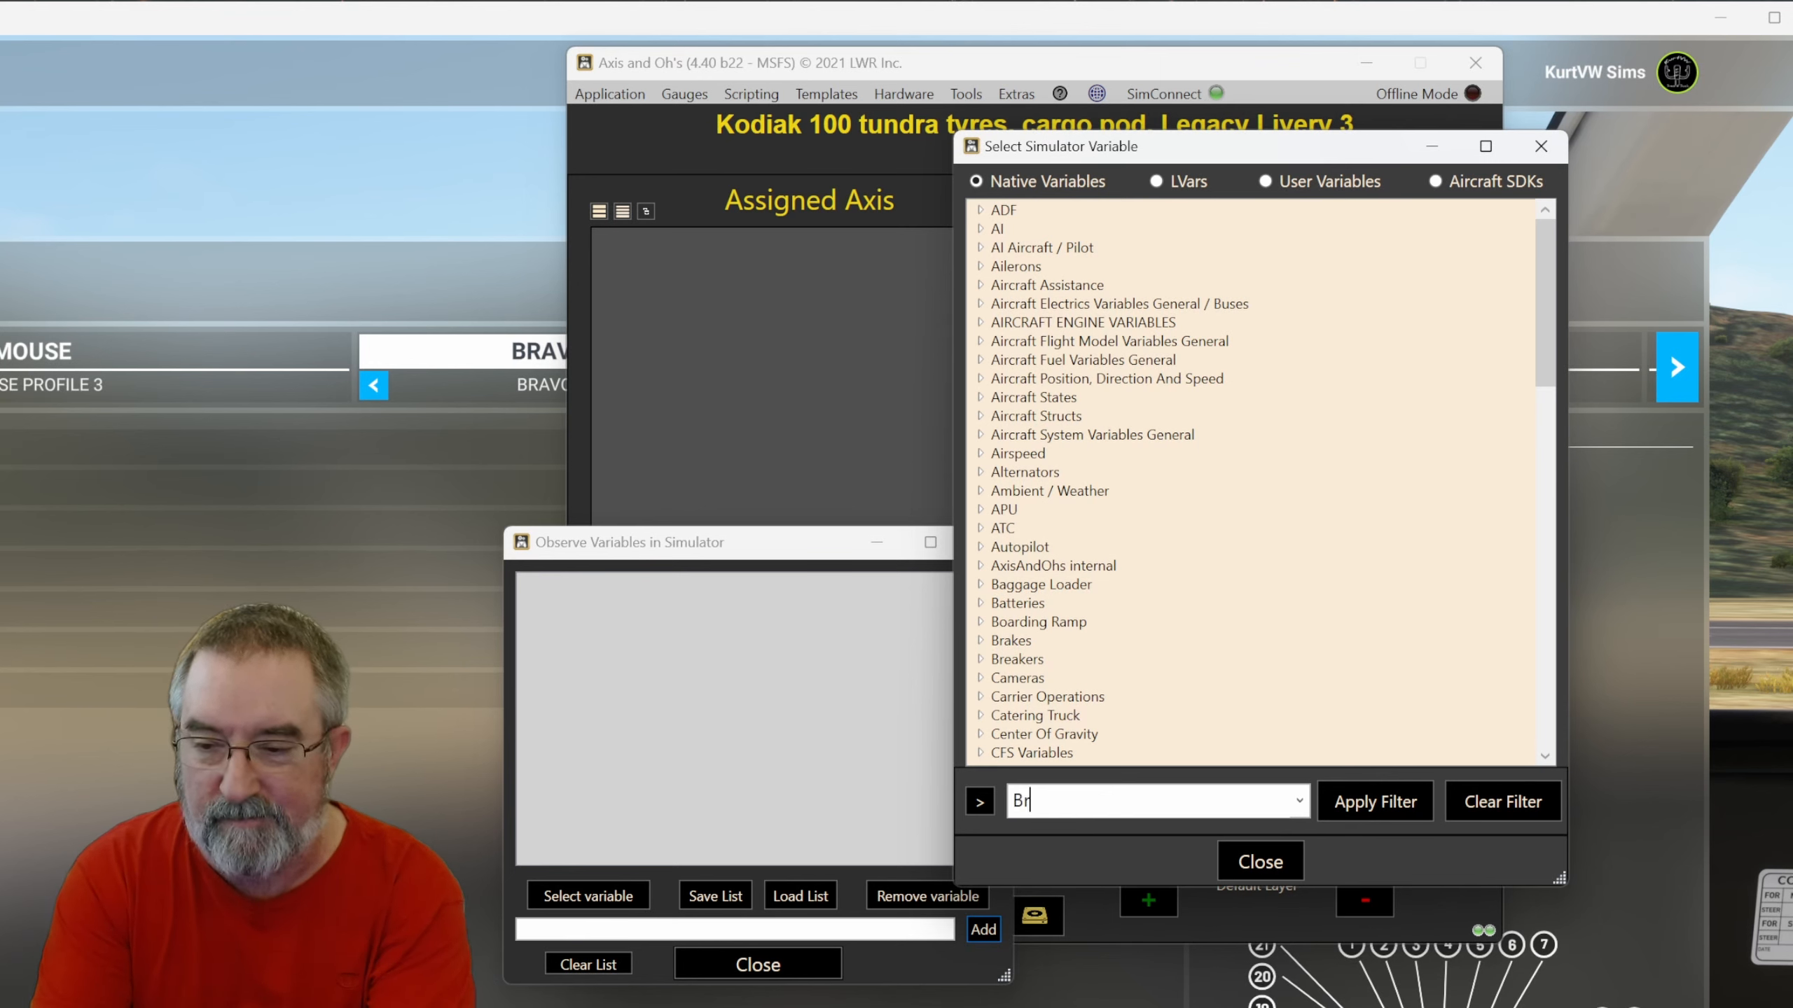
type("avoM")
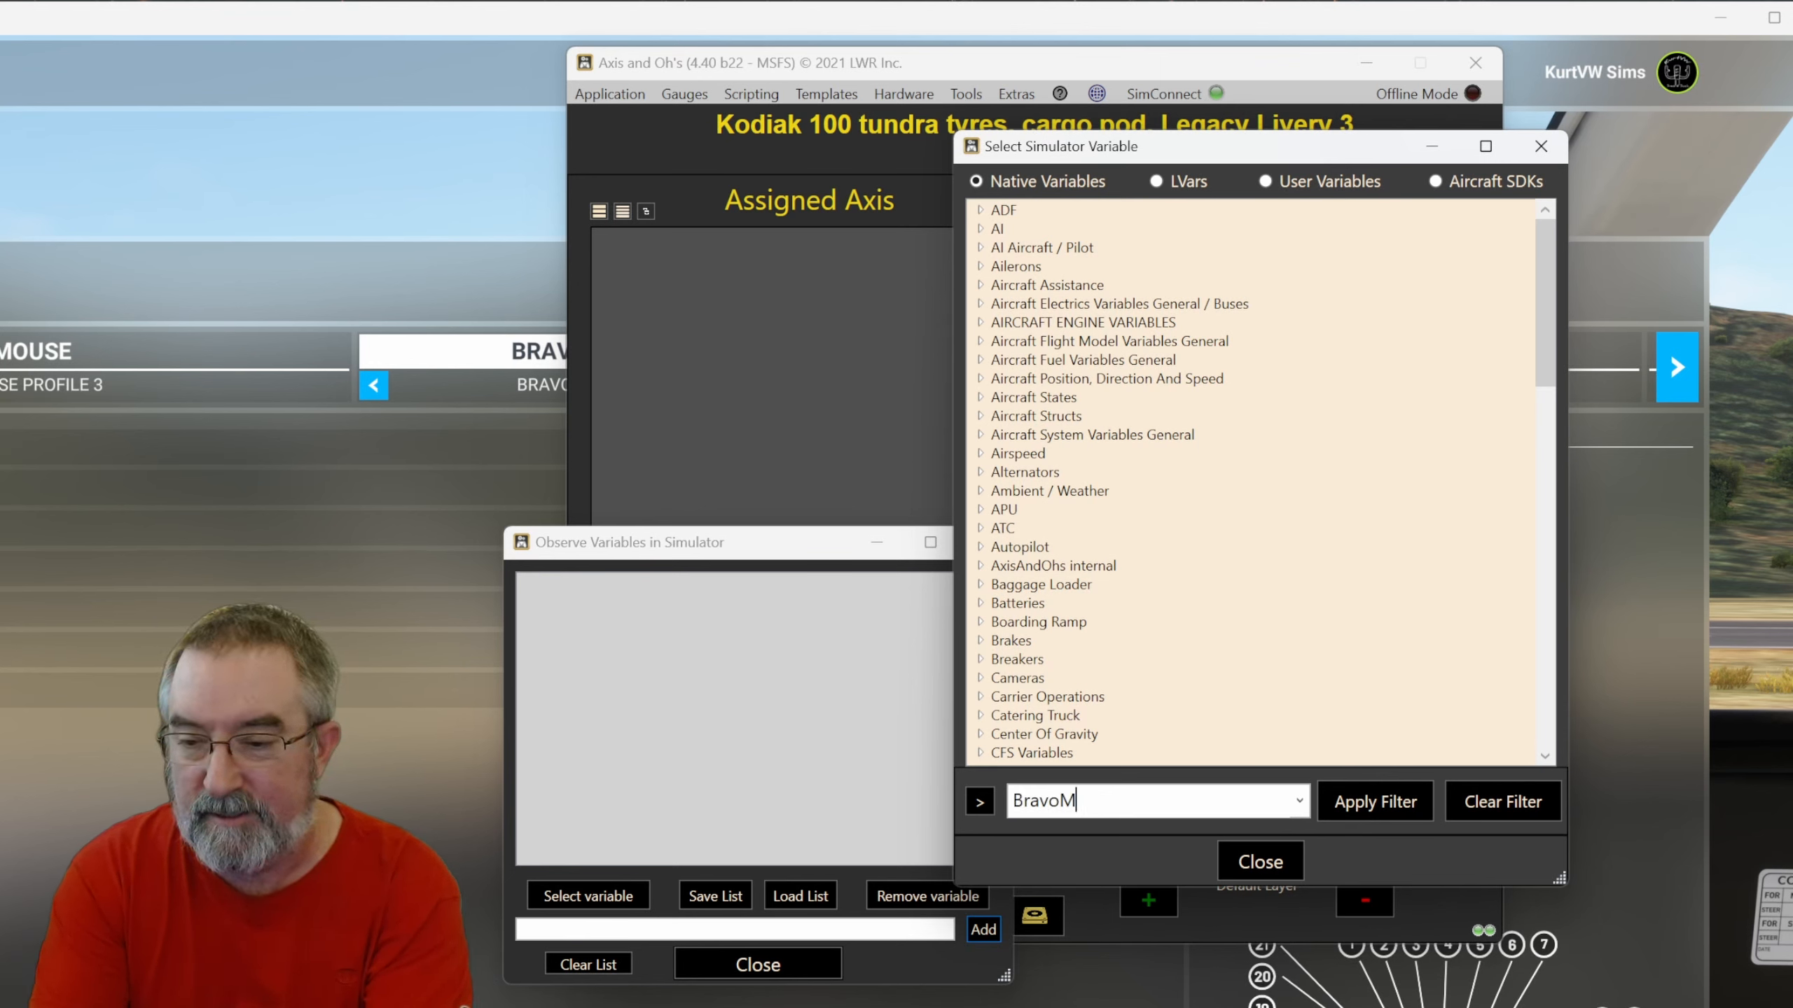
type("odeP")
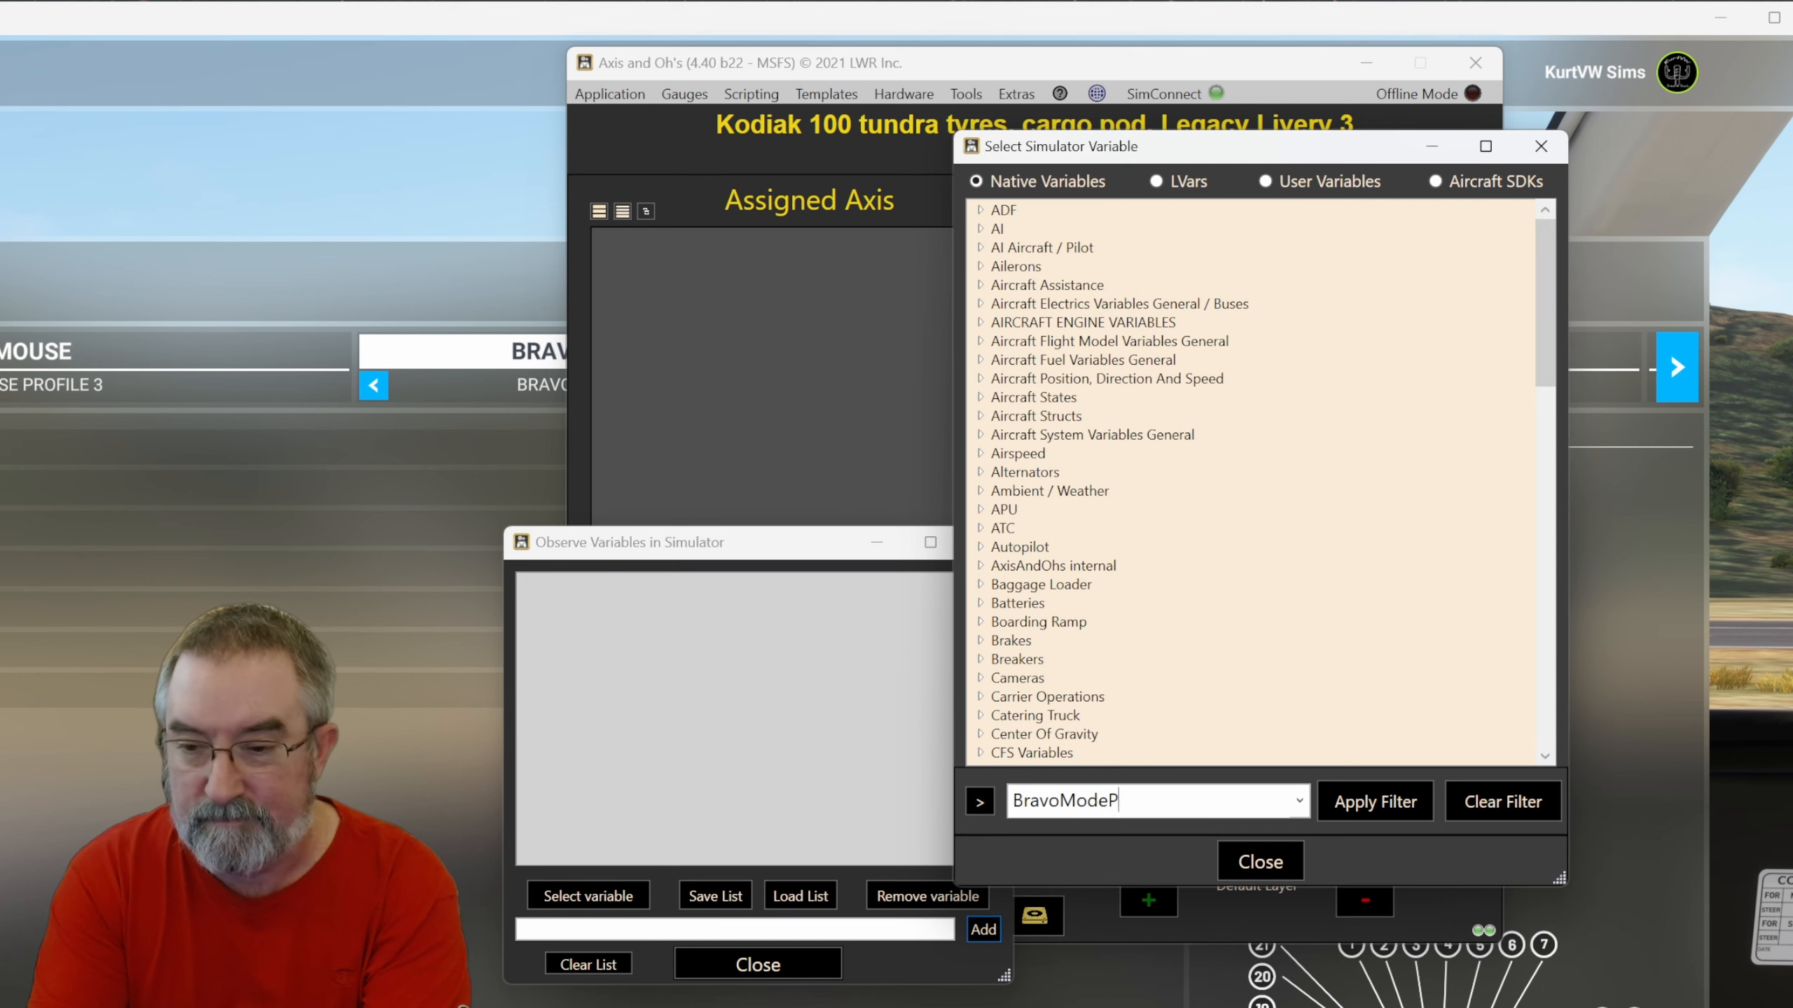
type("os")
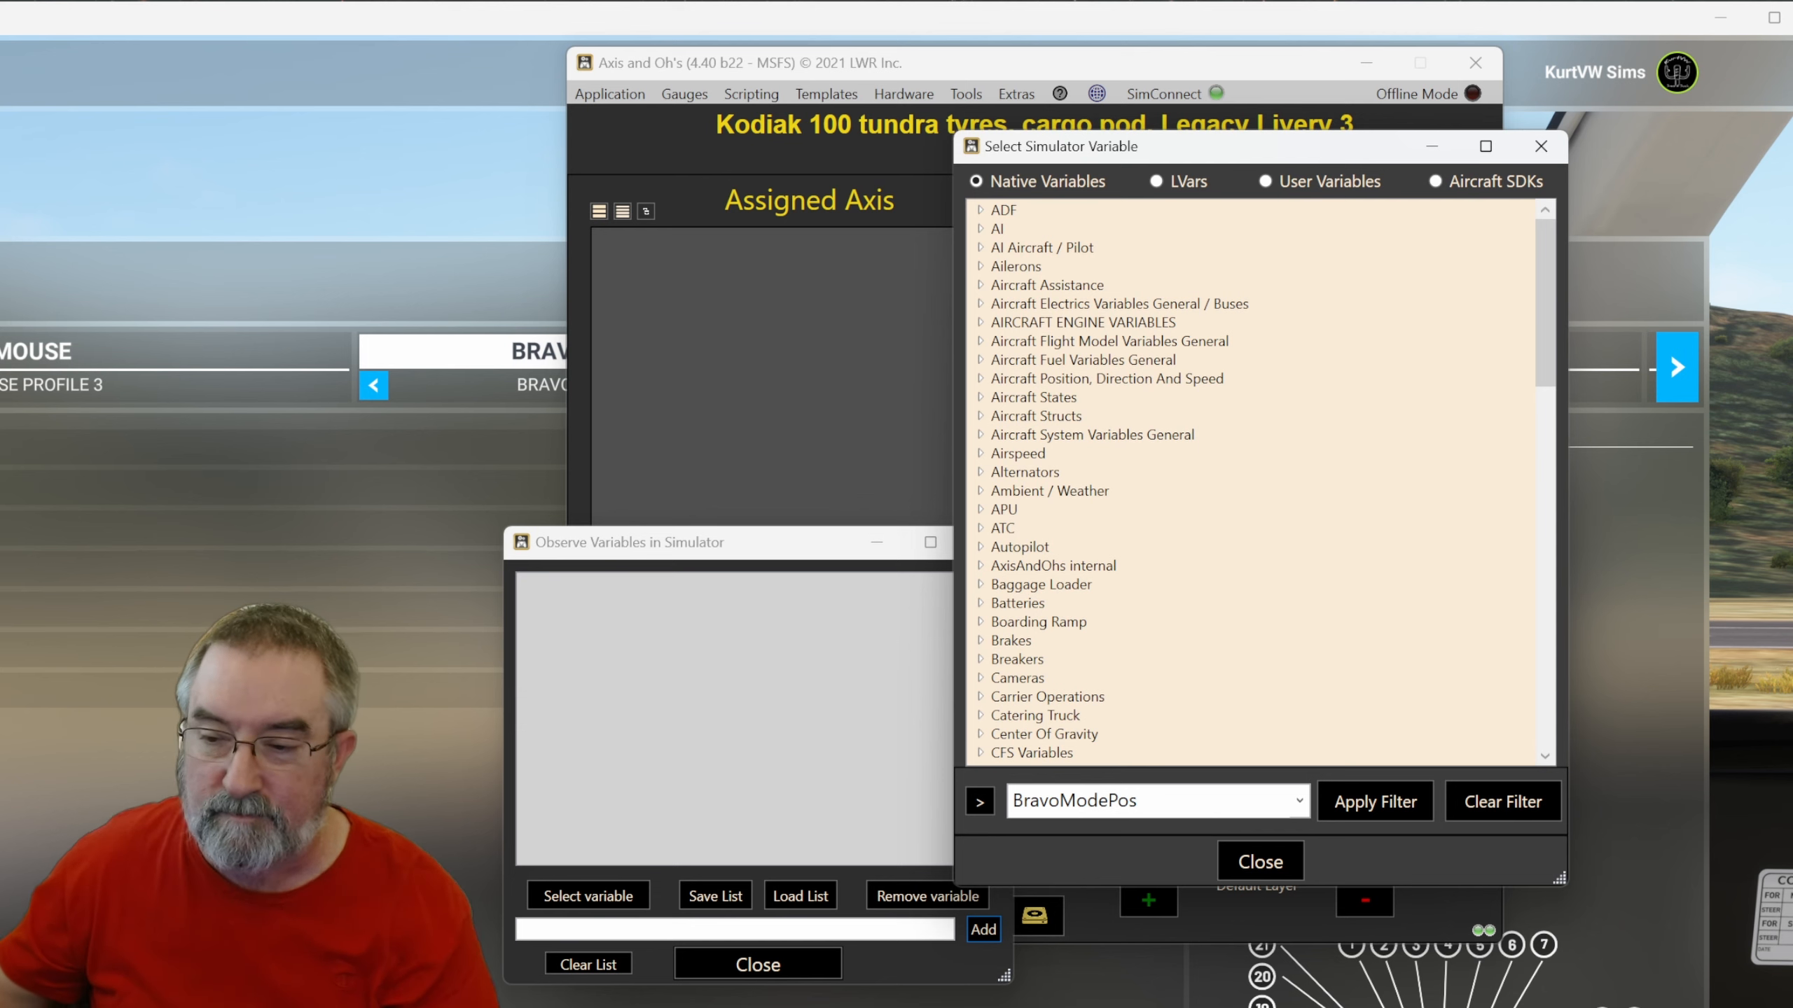
left_click(1385, 812)
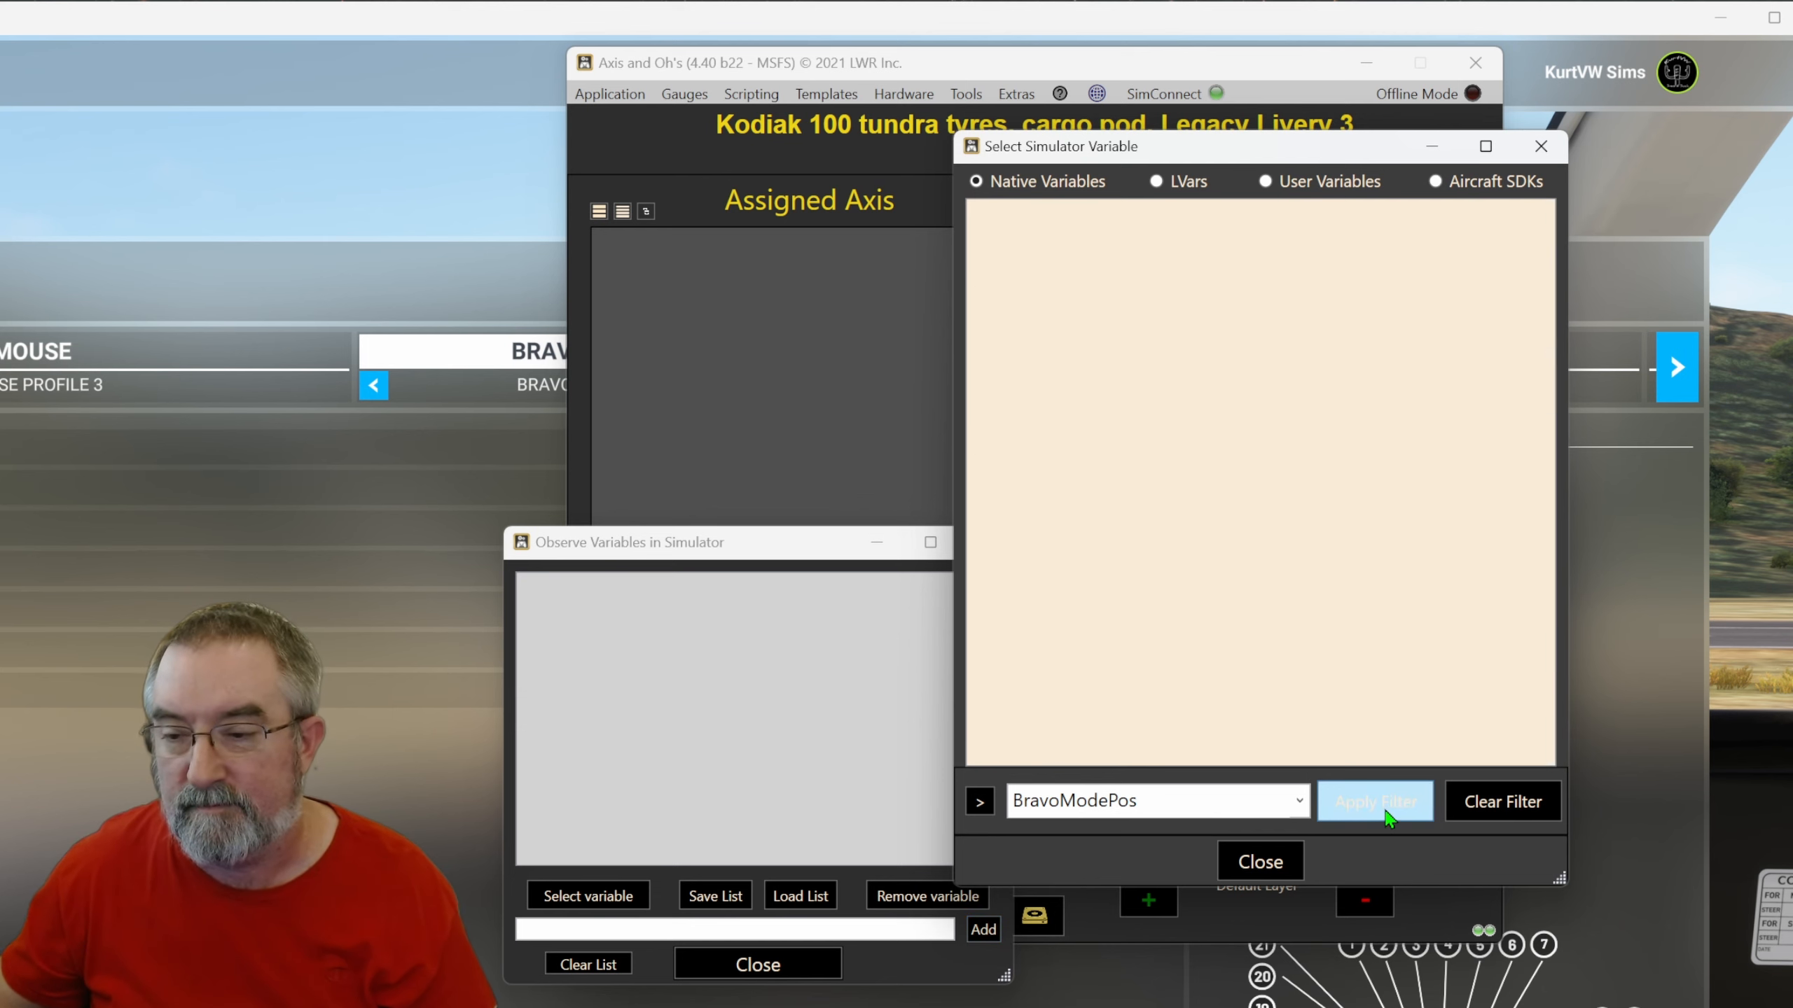
Pick BravoModePos from the Custom group of user variables.
left_click(1286, 182)
left_click(992, 213)
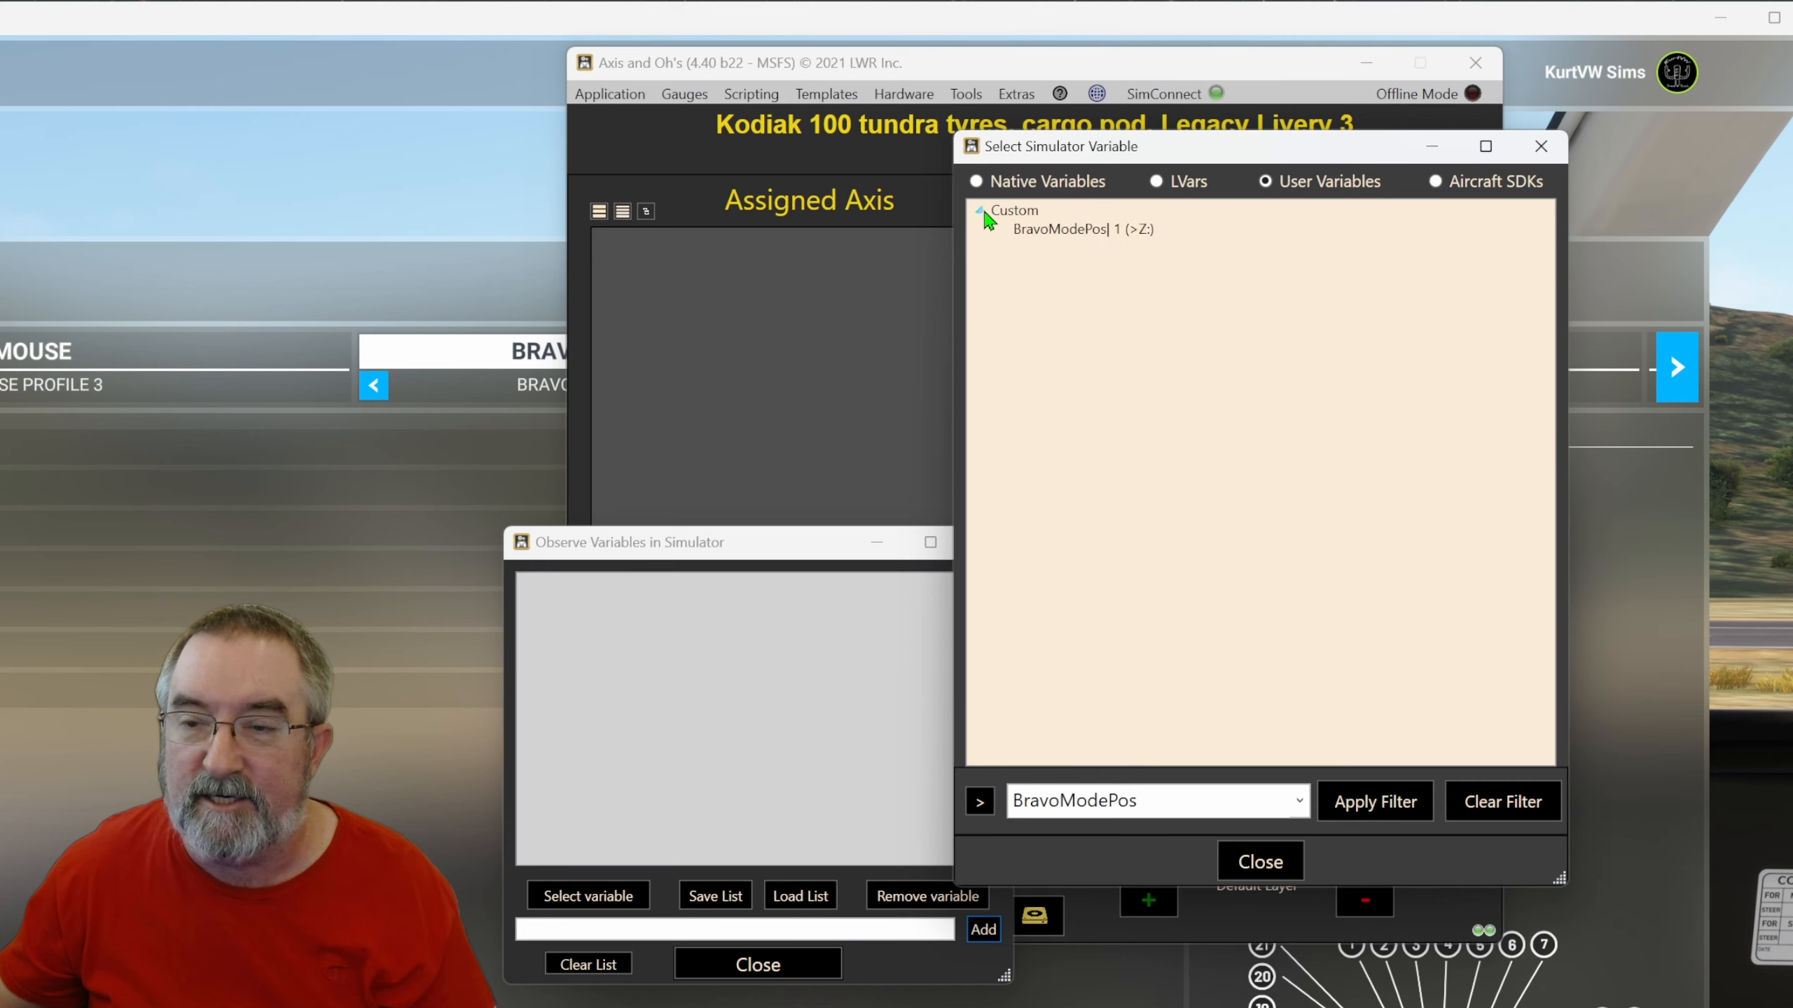
double_click(1046, 230)
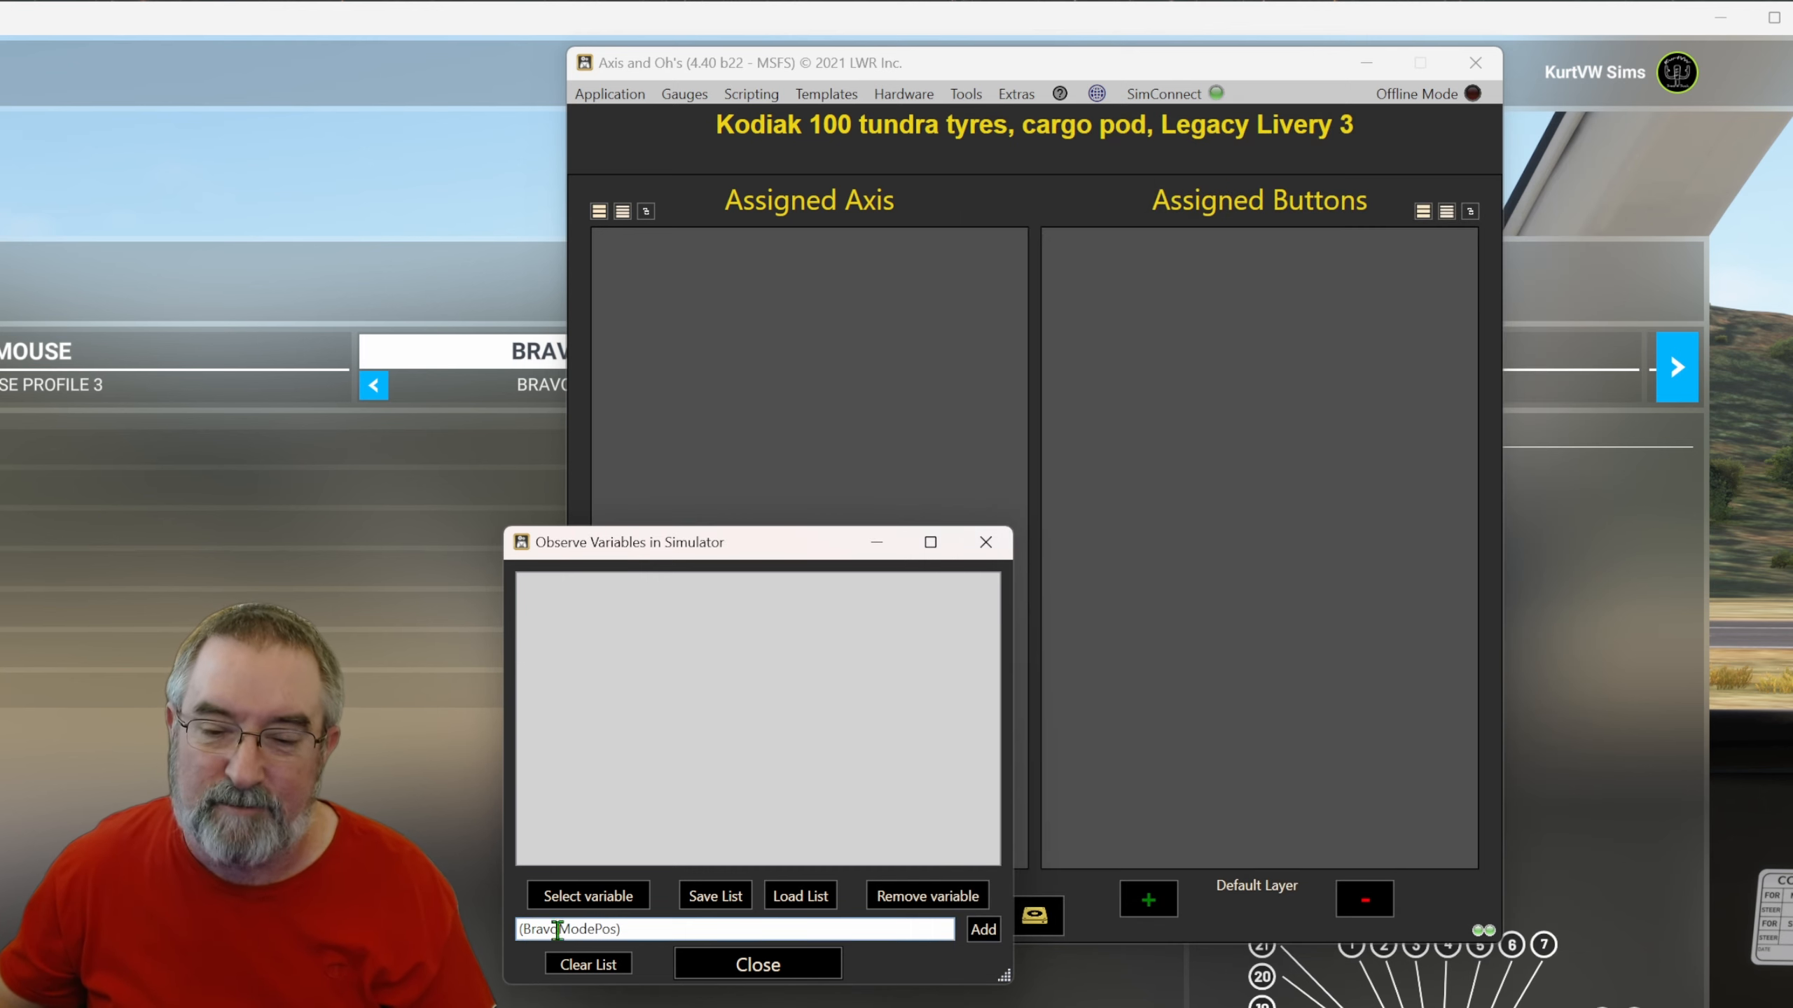
Prefix the variable entry with Z: to make (Z:BravoModePos) and add it to the watch list.
left_click_drag(652, 928, 507, 939)
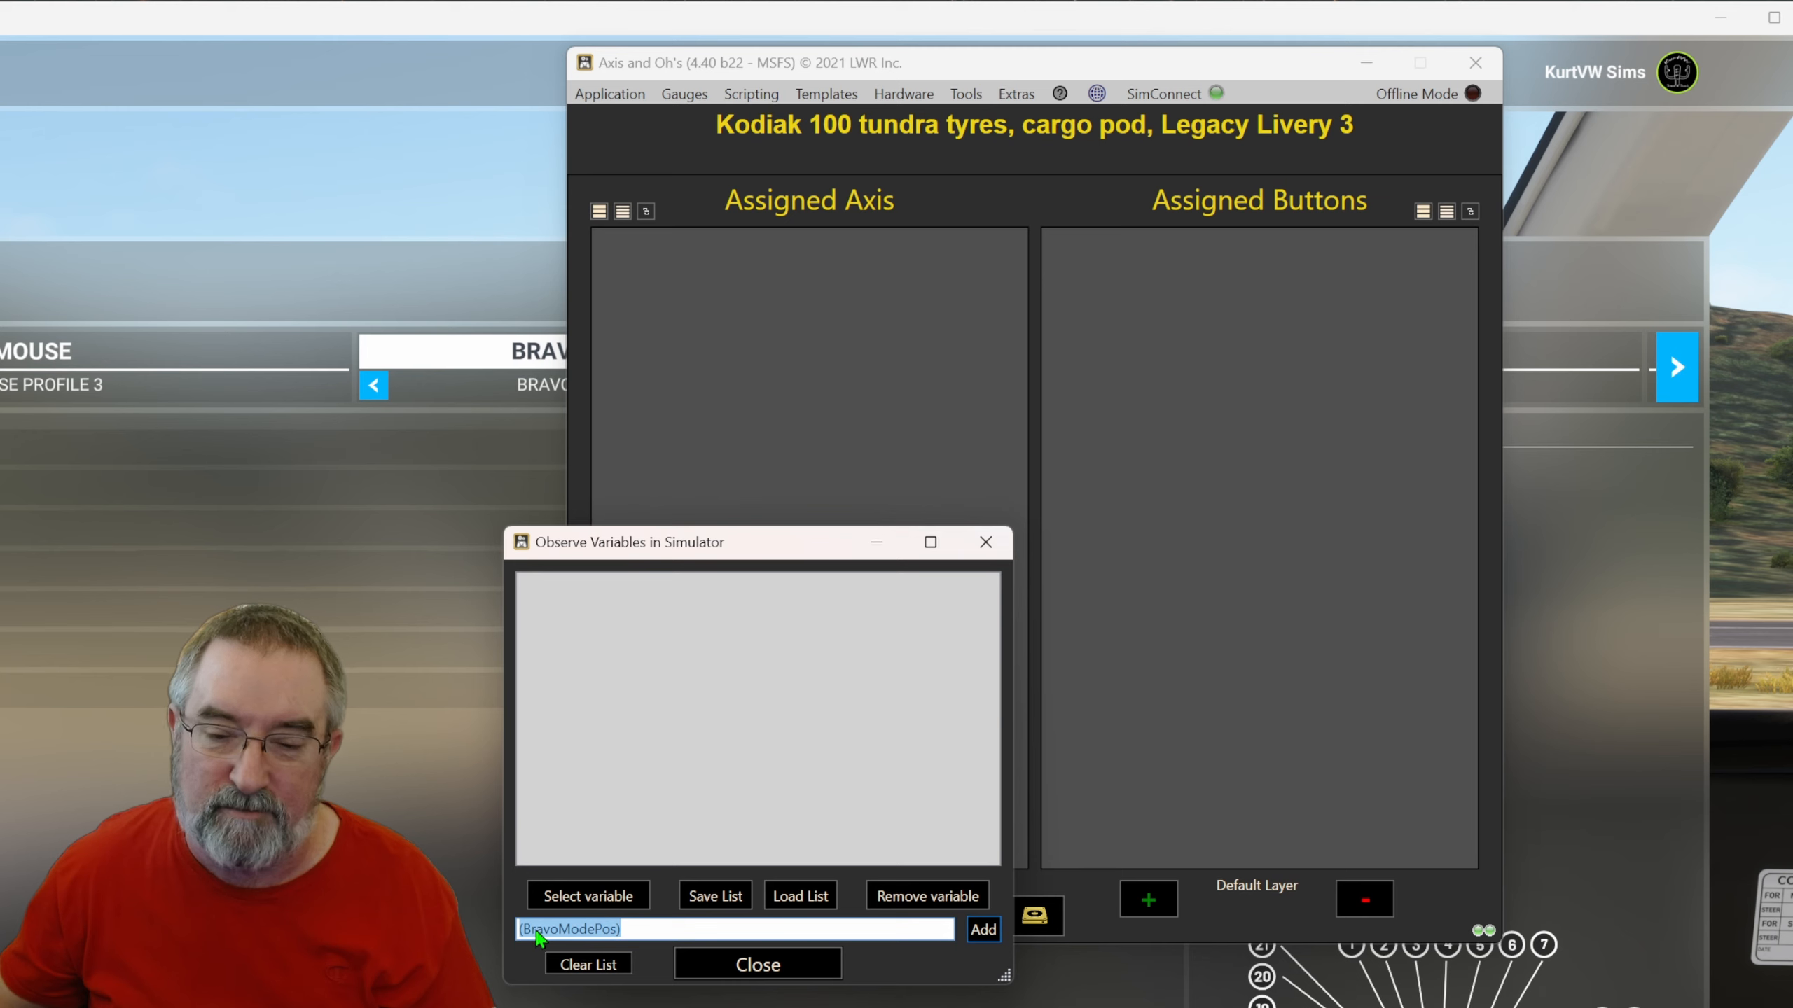
left_click(537, 932)
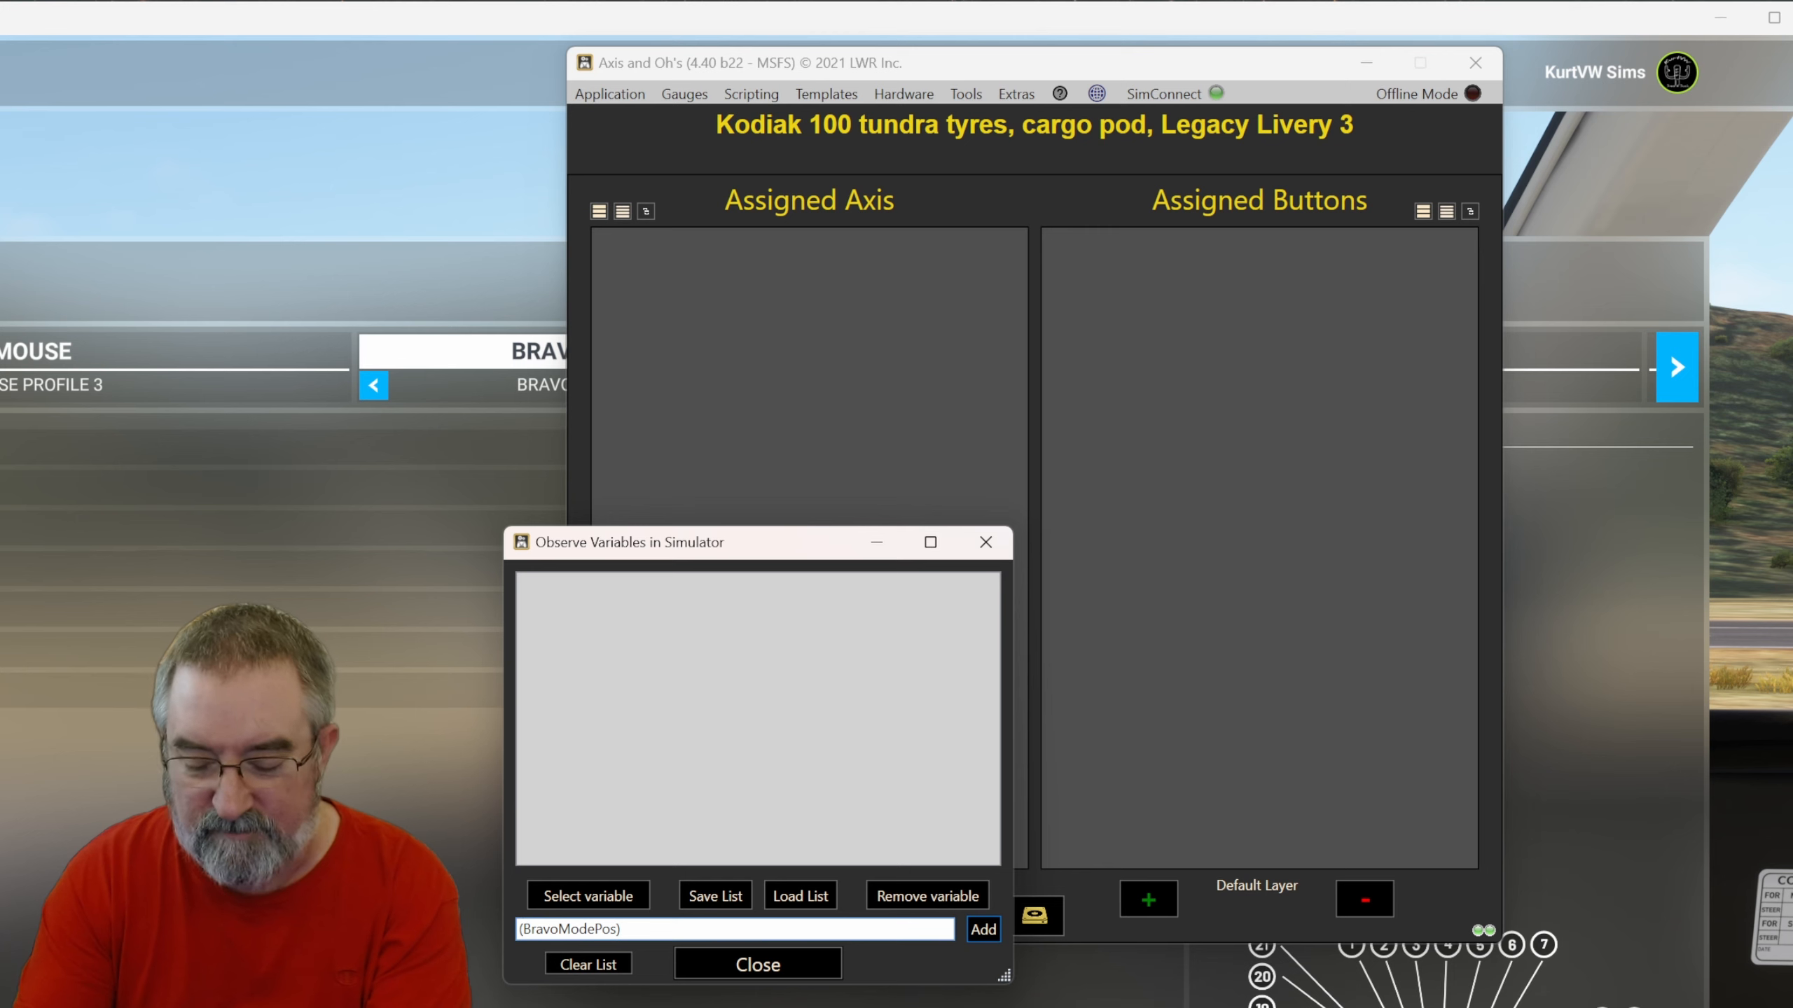
type("z")
key("BackSpace")
key("BackSpace")
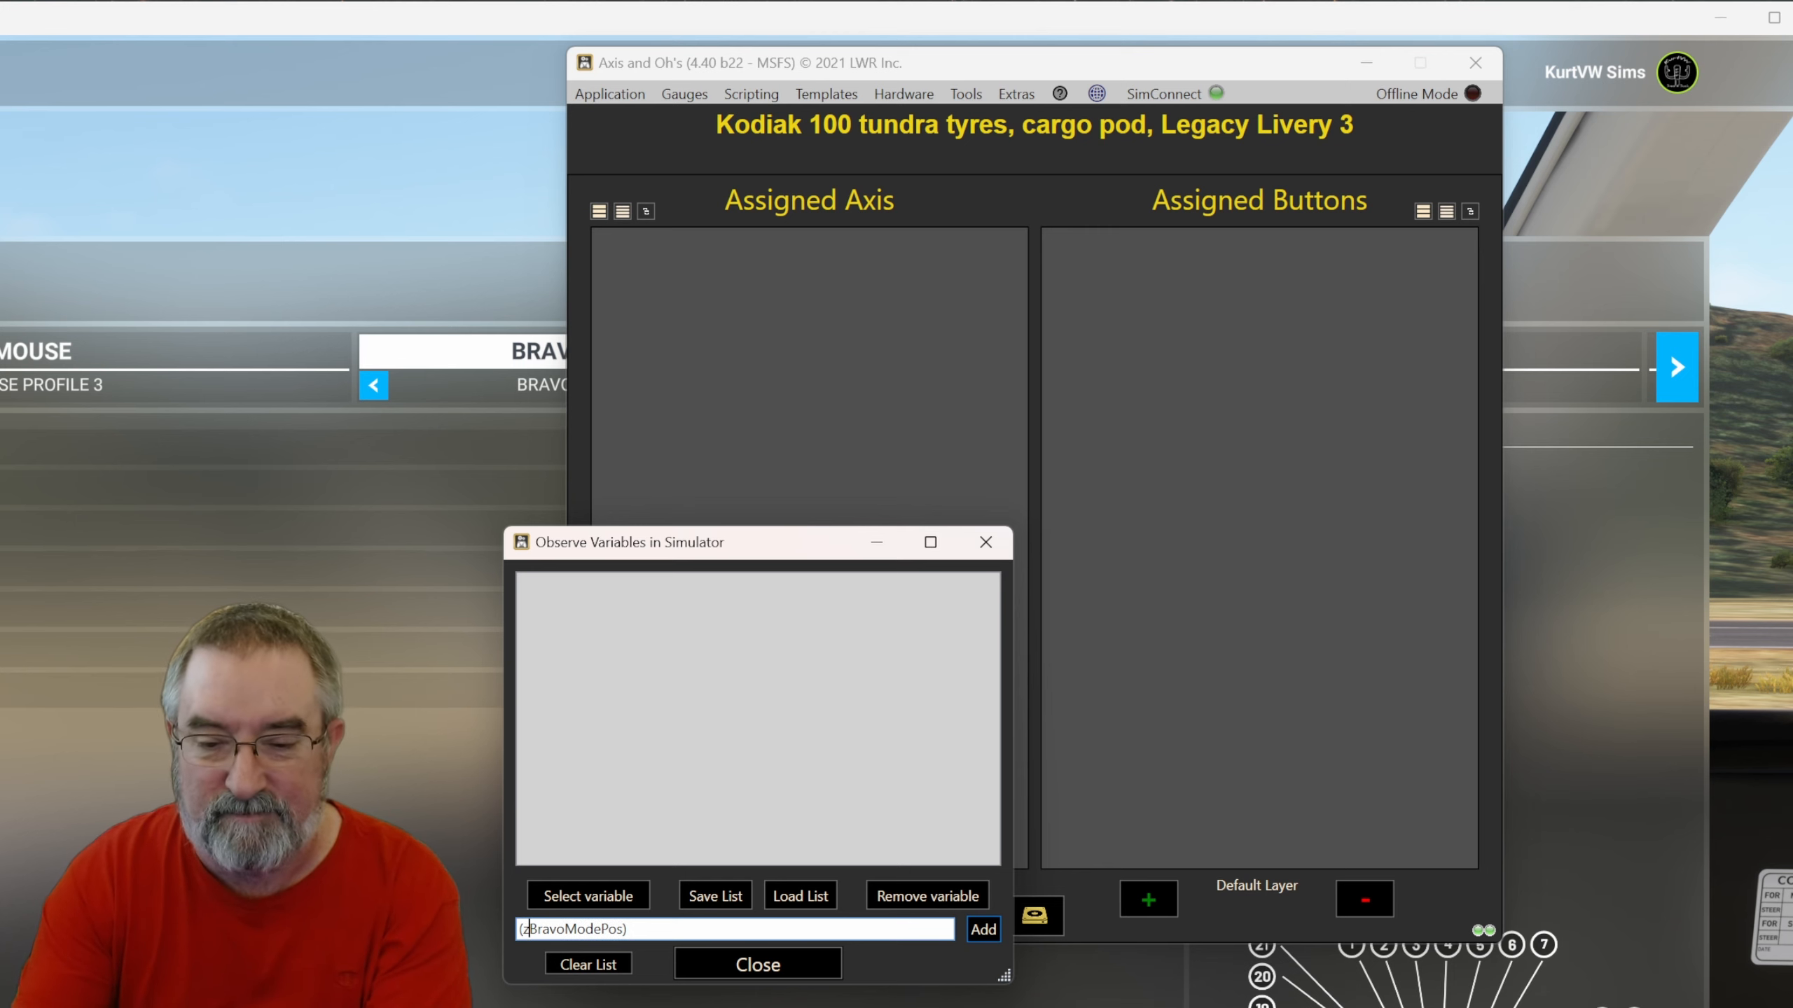
type("z:")
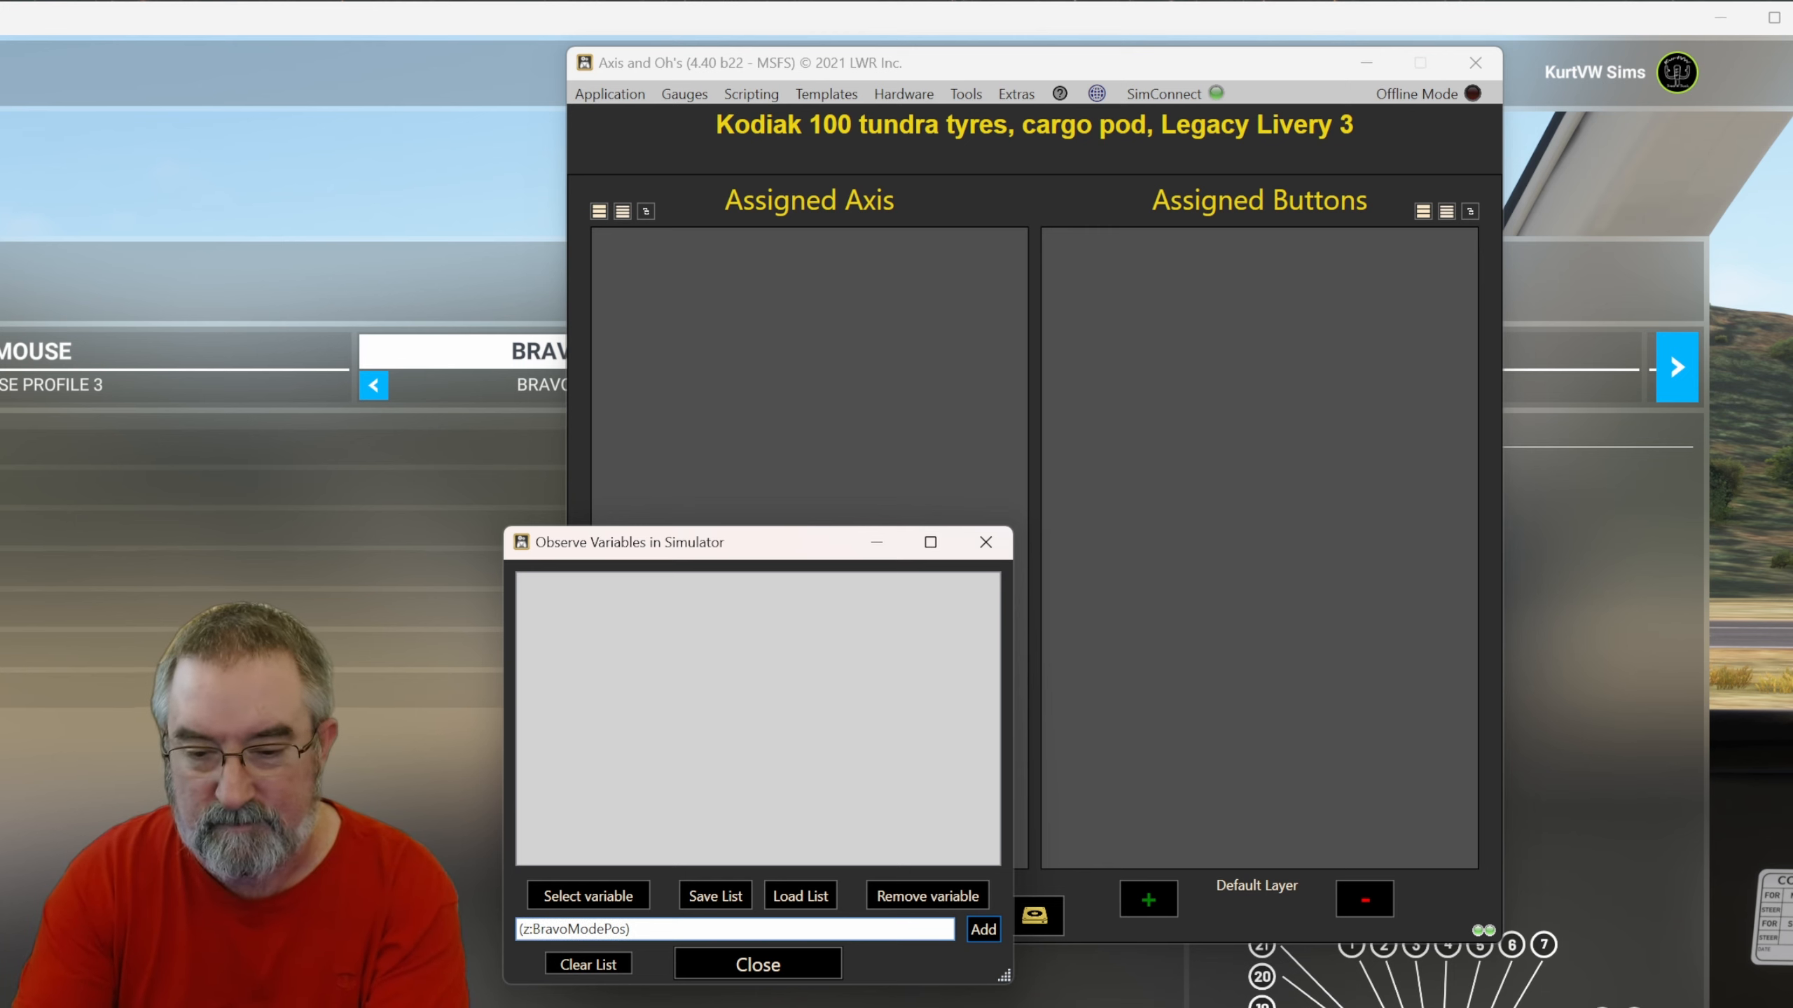
key("BackSpace")
key("BackSpace")
type("Z:")
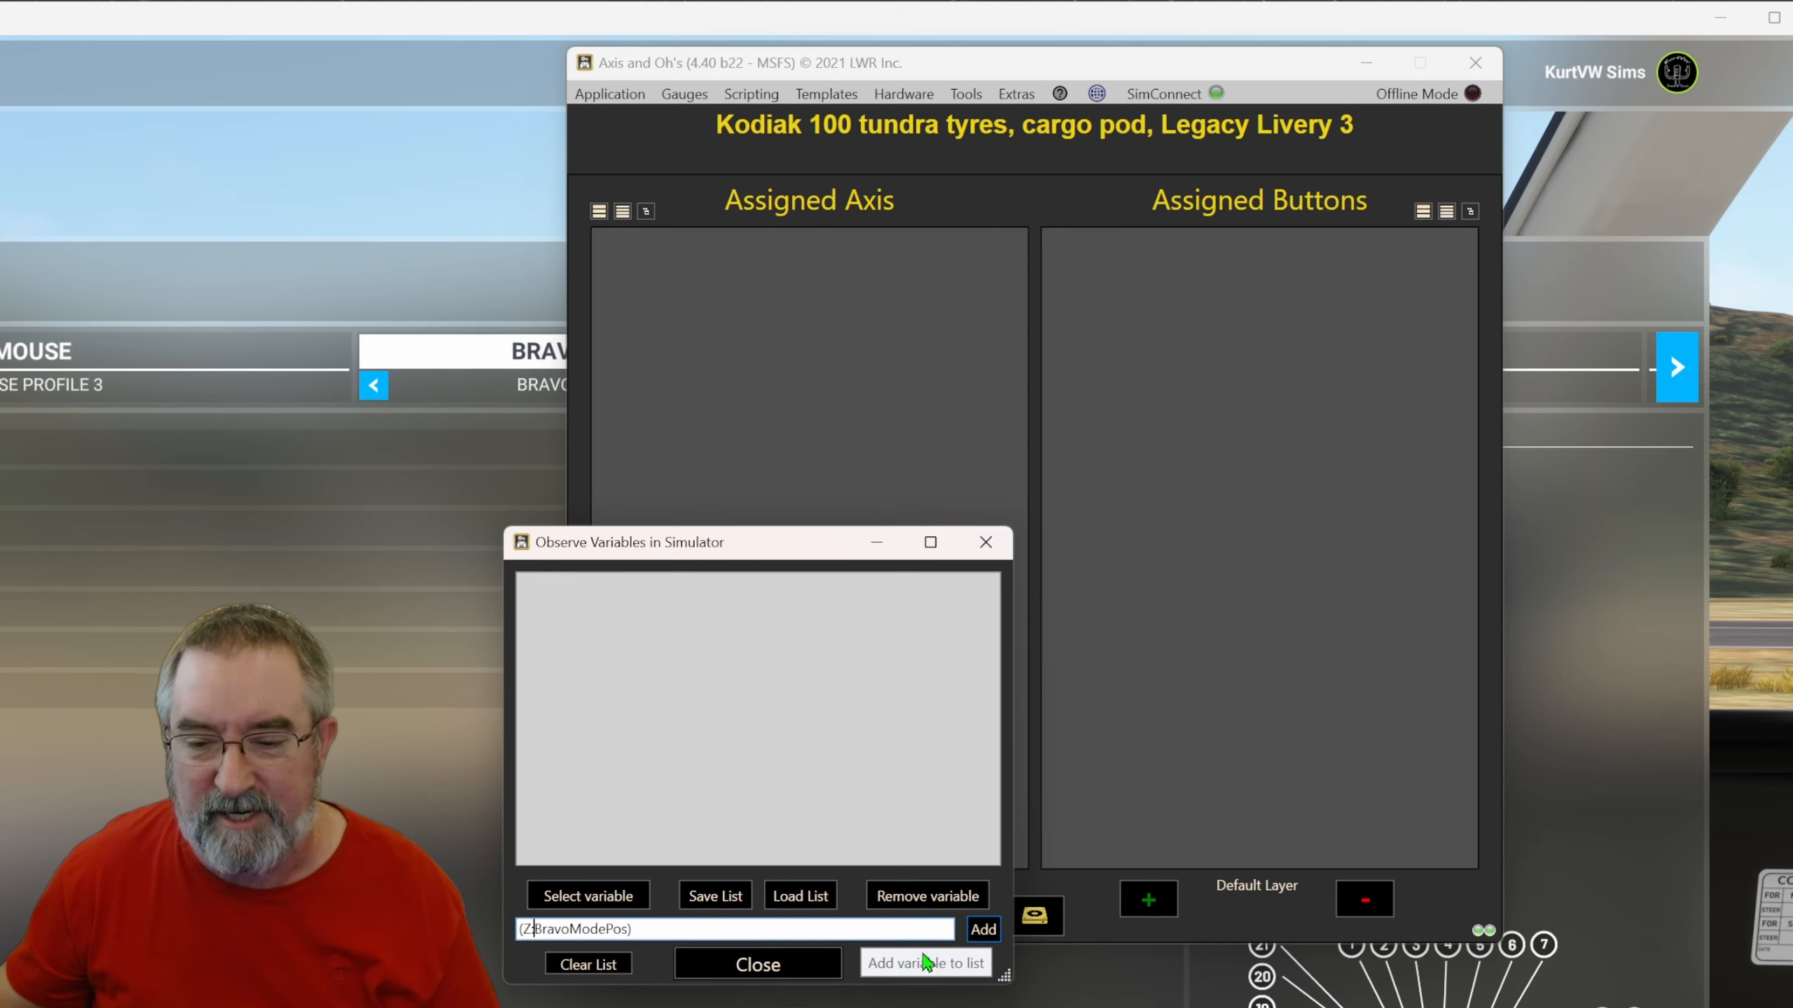
left_click(991, 939)
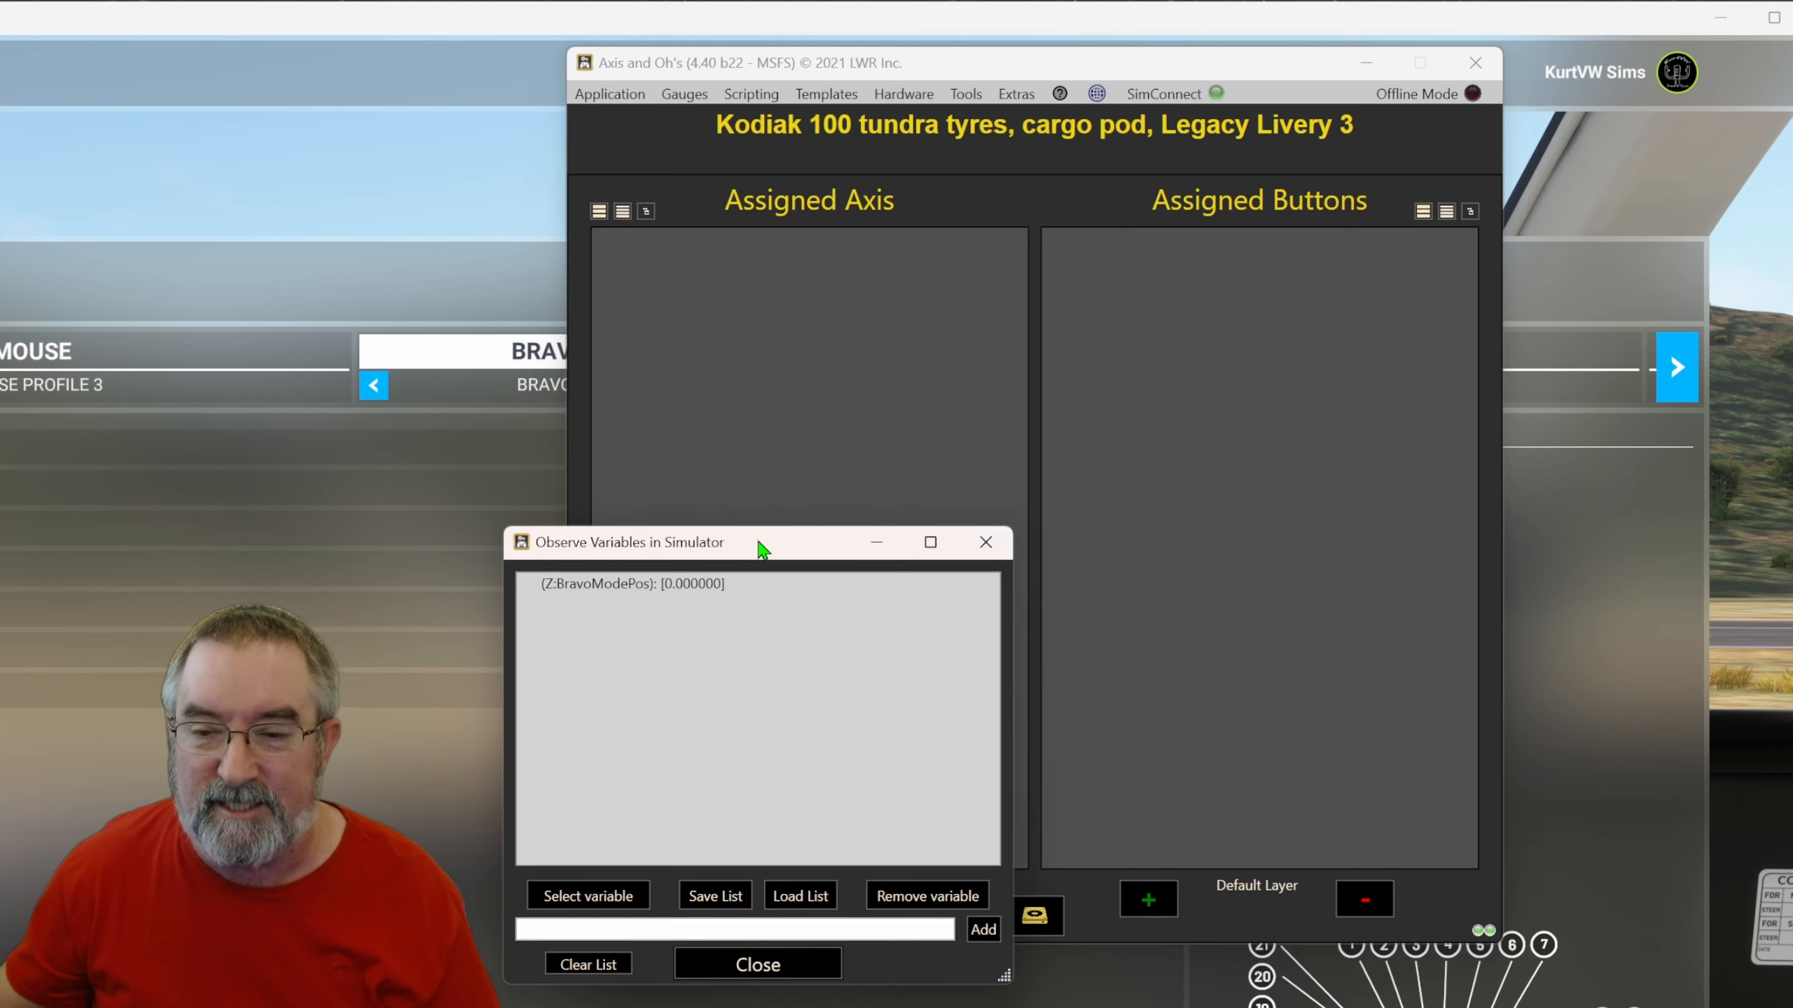
Start a new button assignment and switch its key down event to manual input mode.
left_click_drag(766, 553, 1016, 1007)
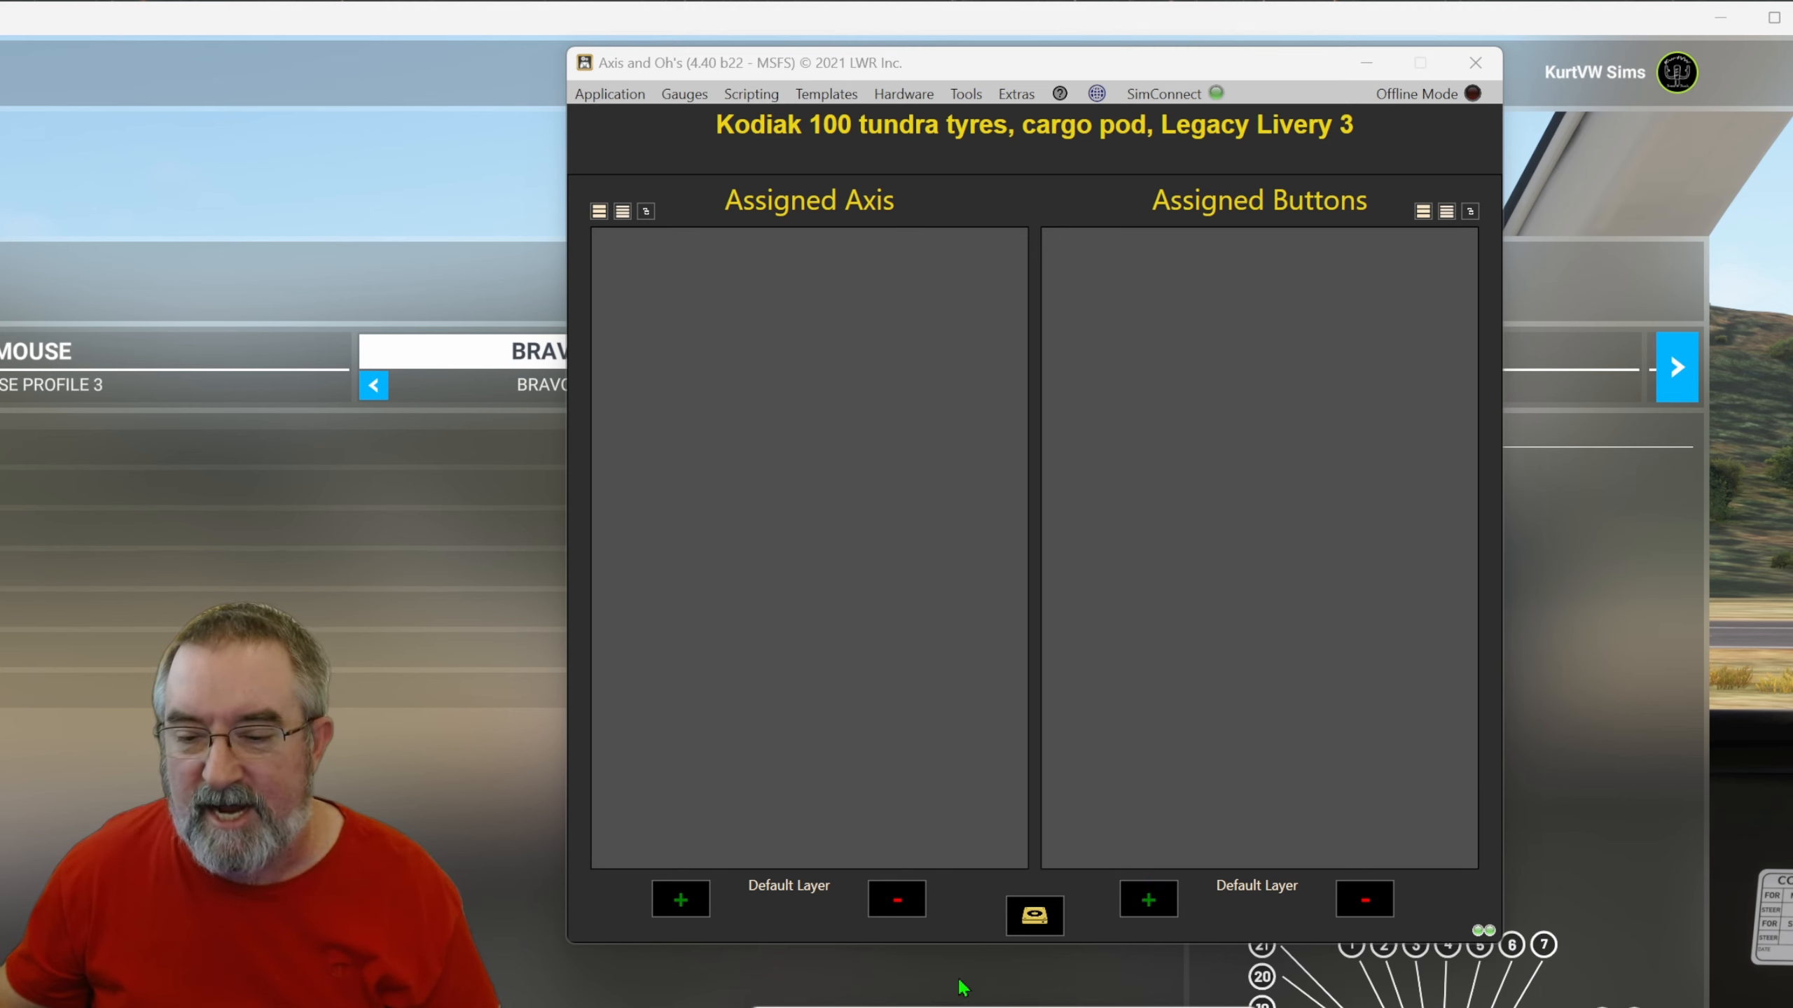
left_click(1149, 901)
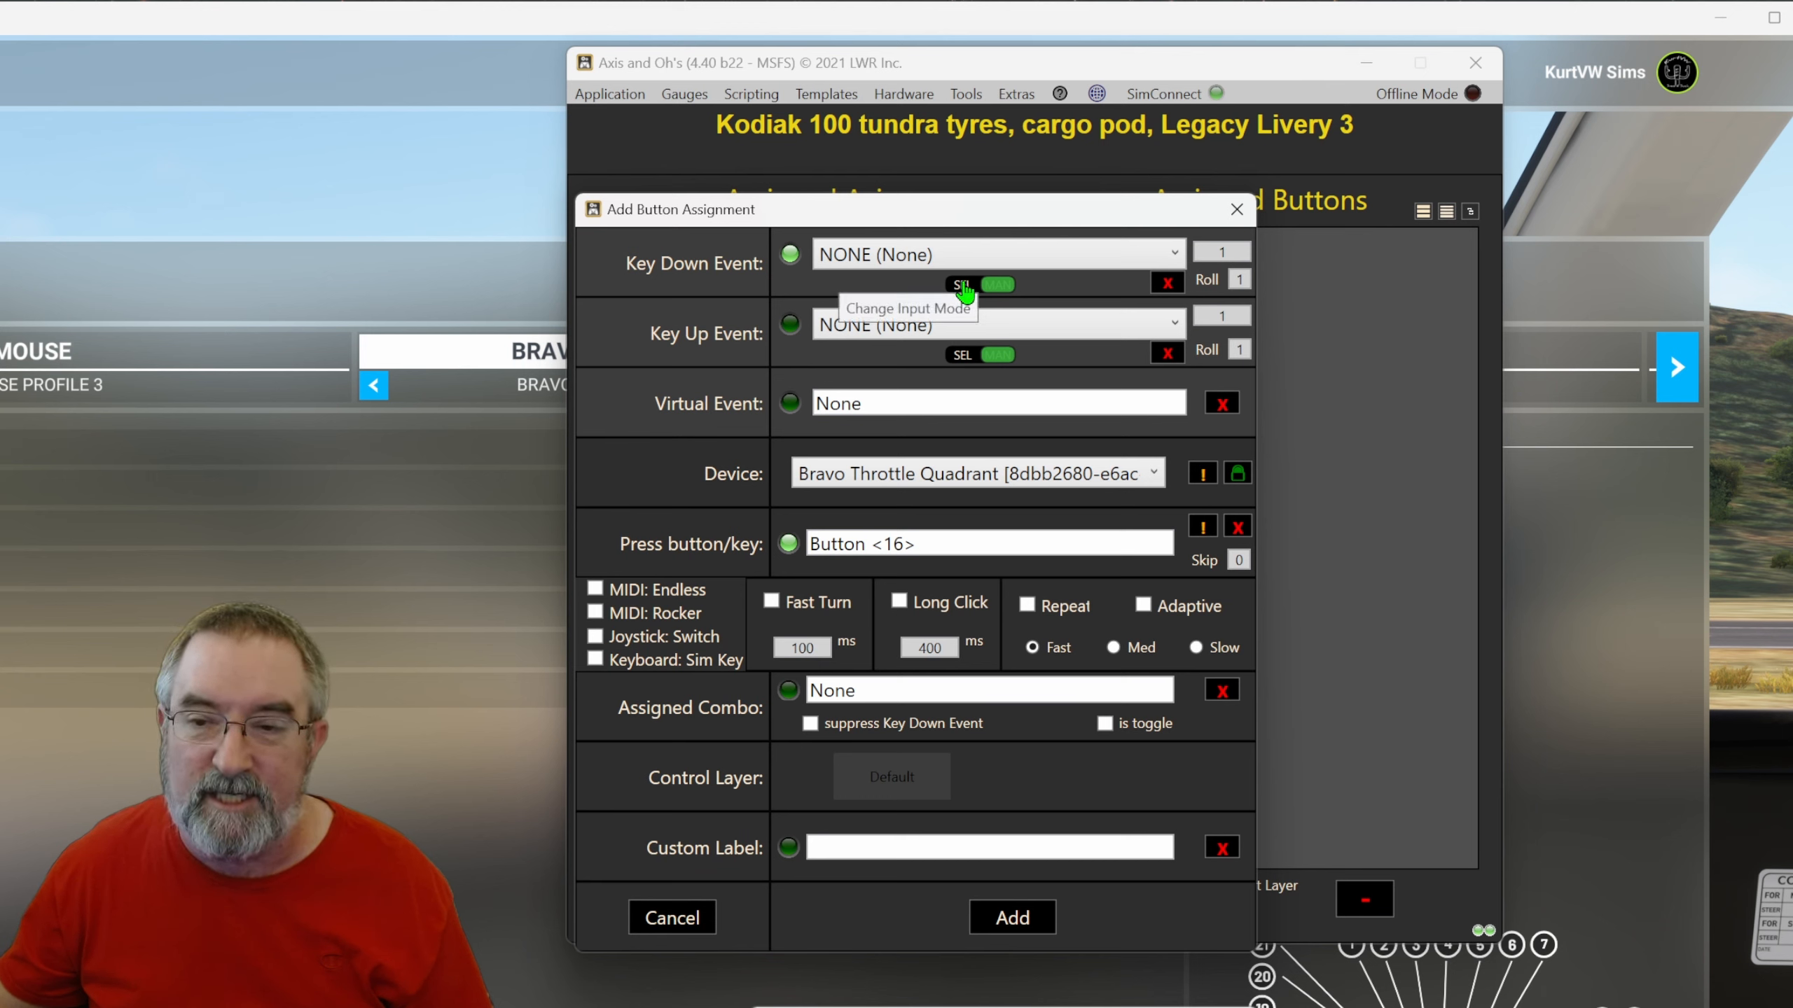
left_click(986, 256)
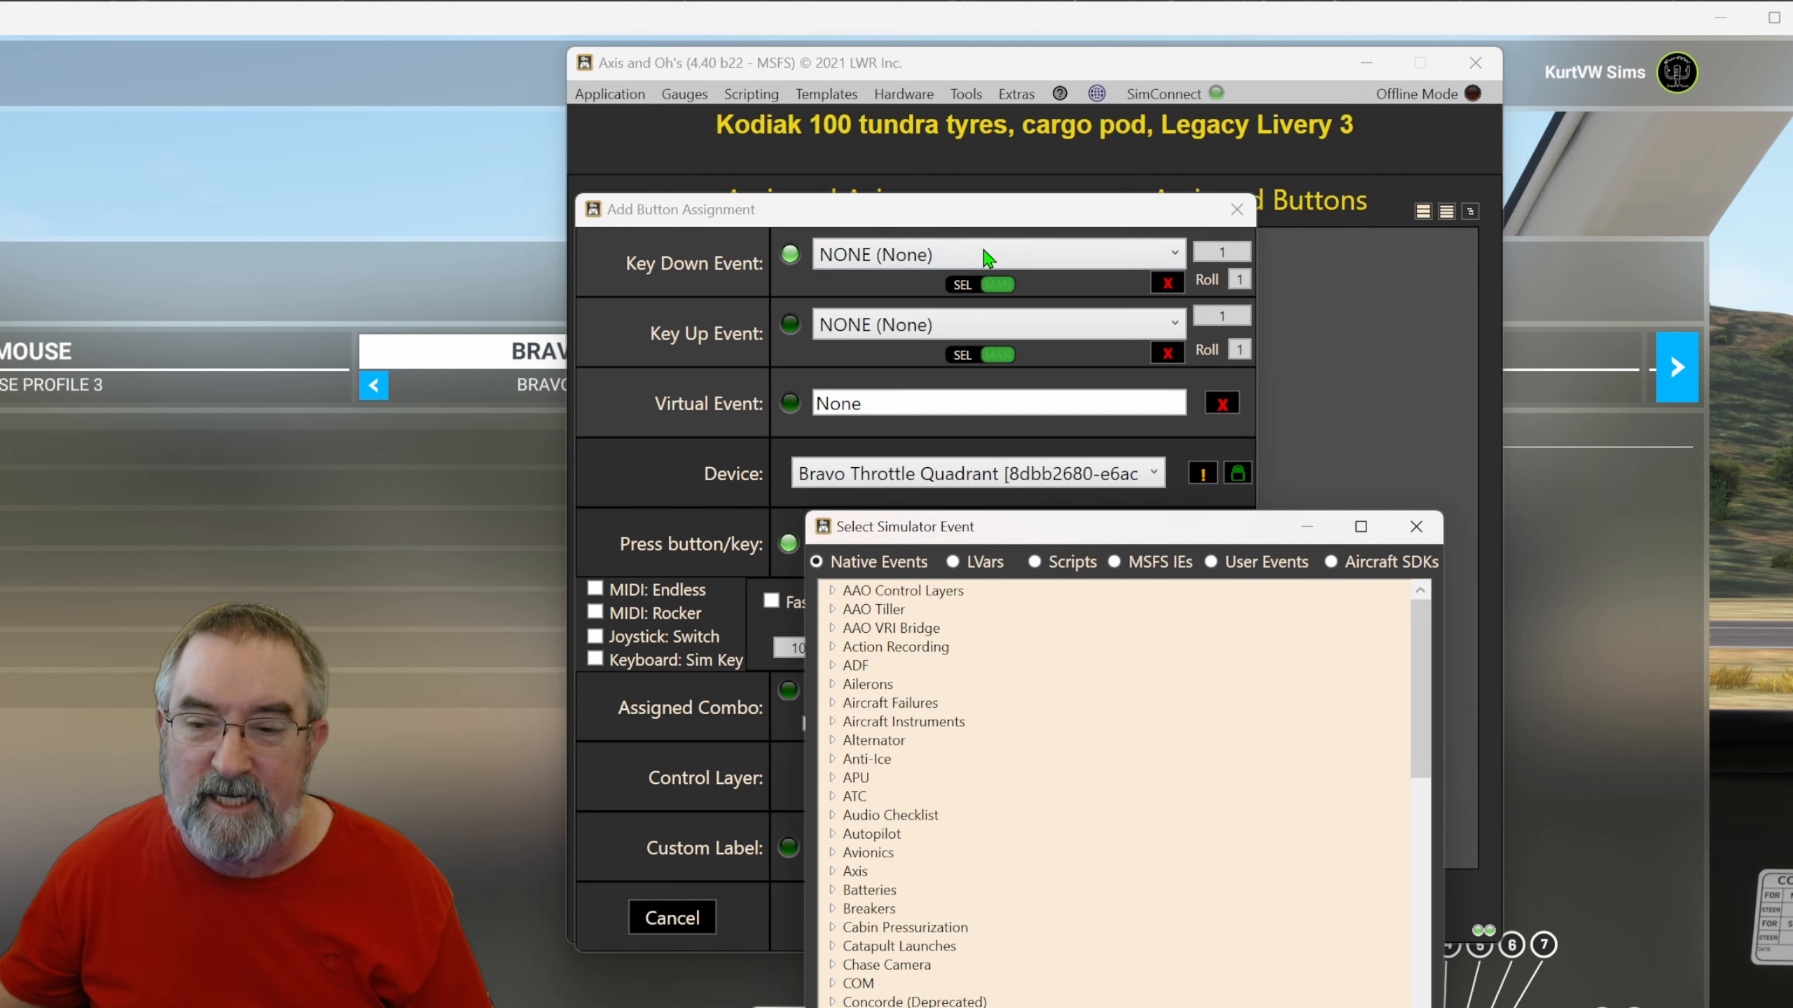
left_click(1416, 526)
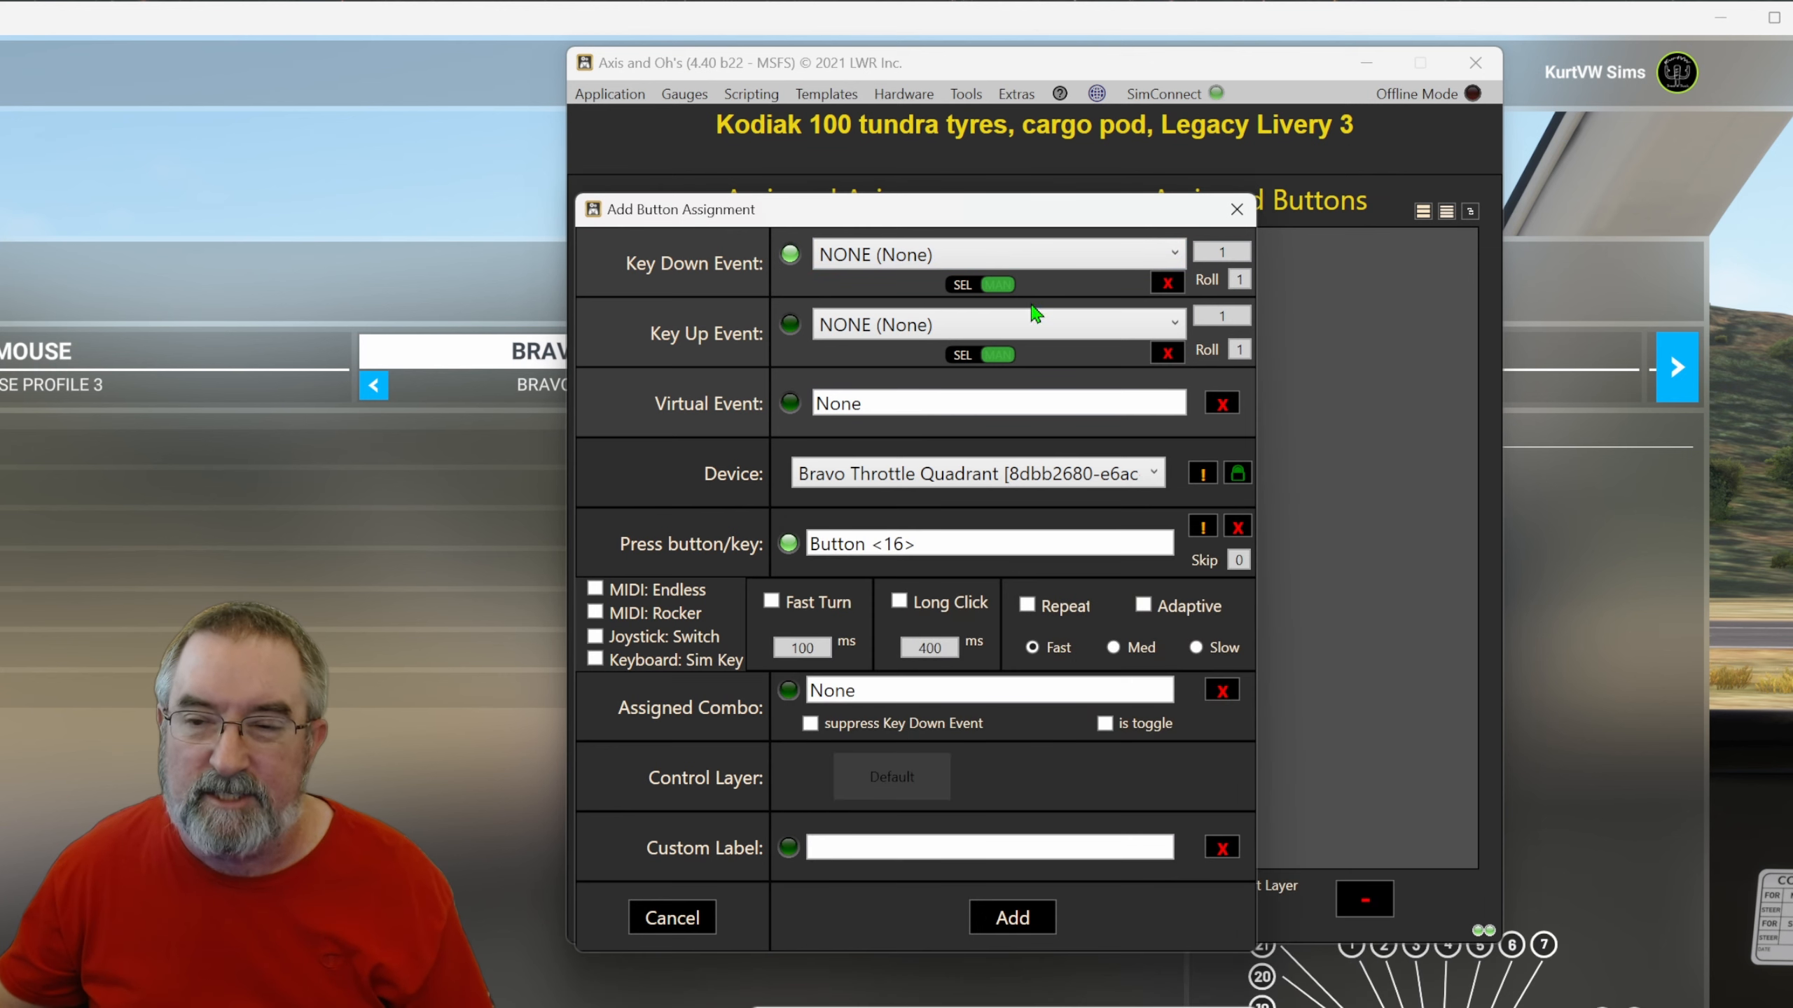
left_click(1008, 286)
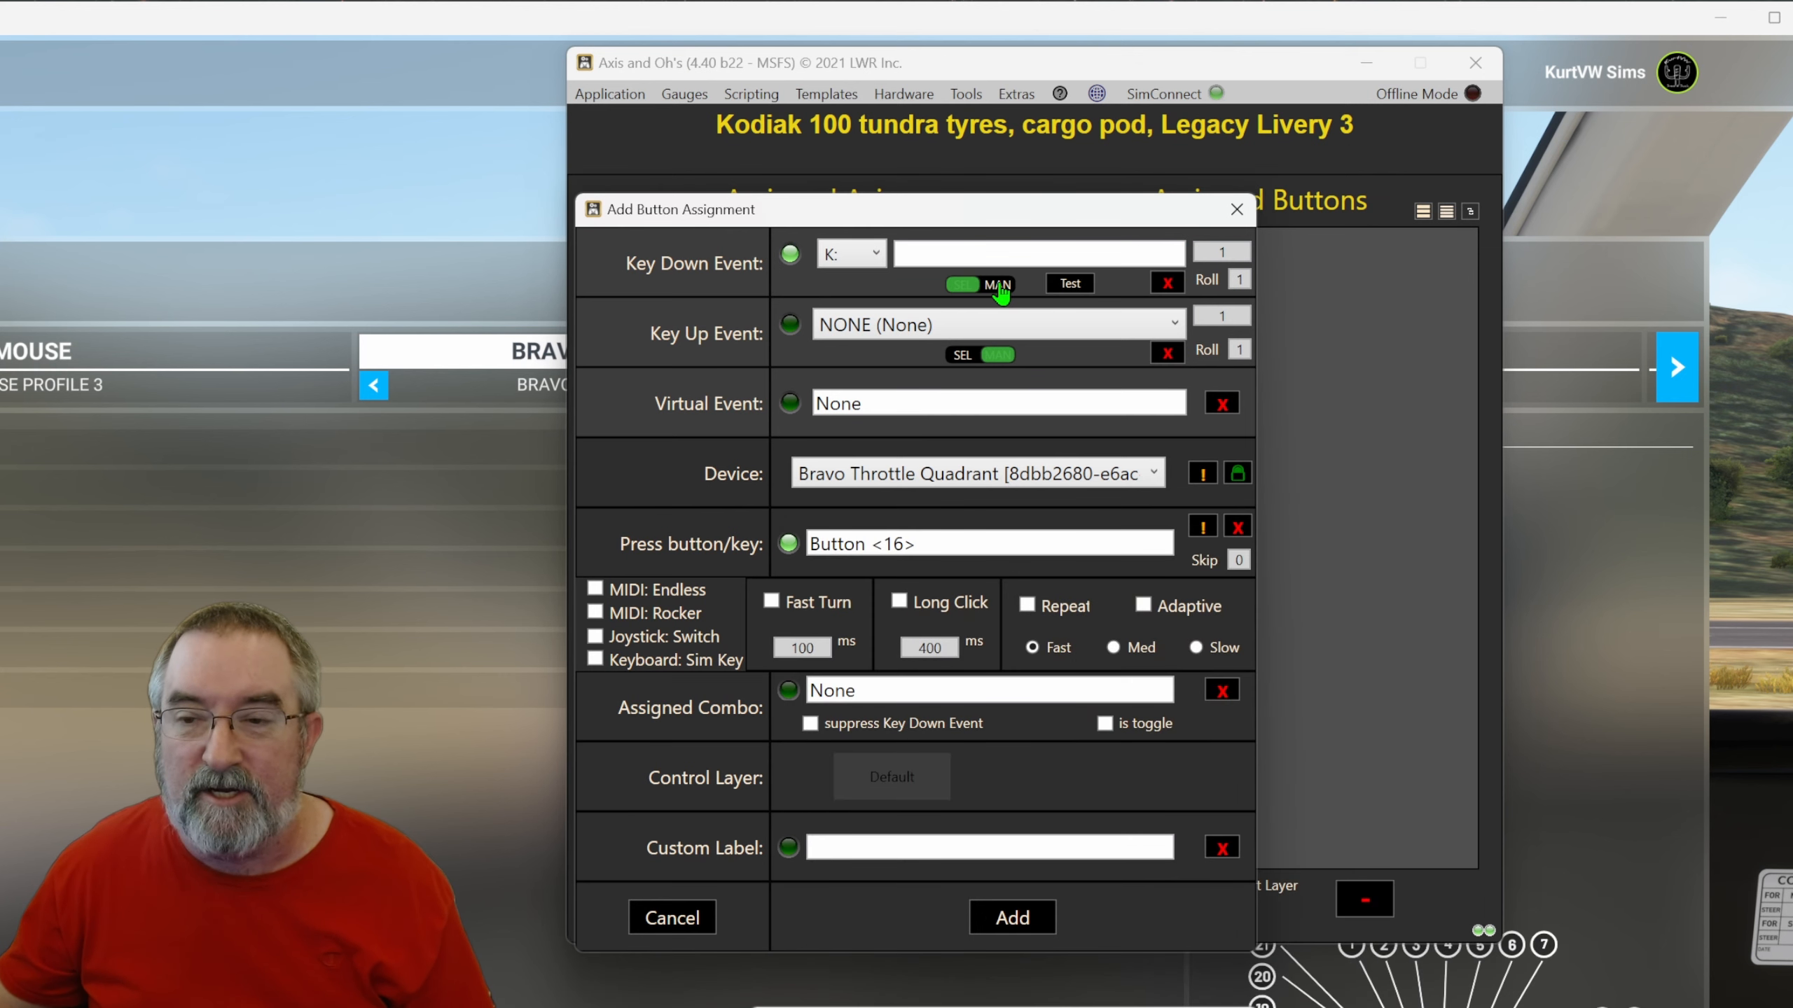
Set the key down event to RPN code 1 (>Z:BravoModePos) and add the button assignment.
left_click(883, 256)
left_click(861, 401)
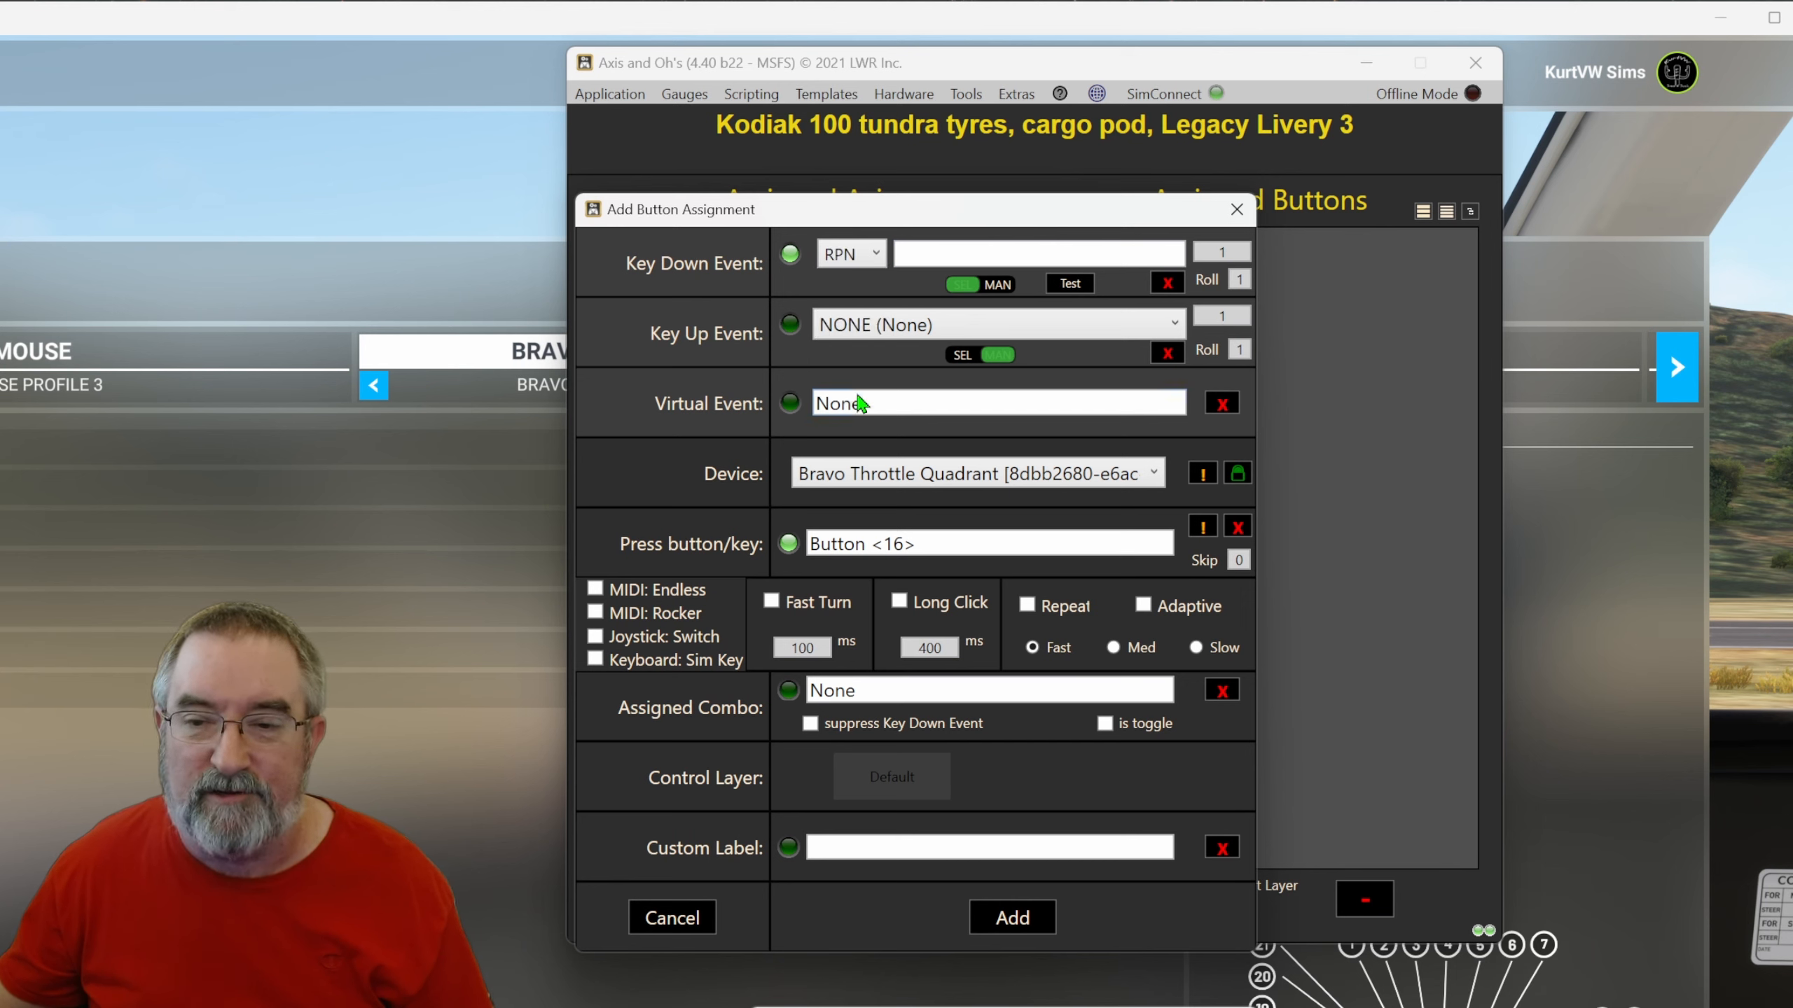
left_click(916, 251)
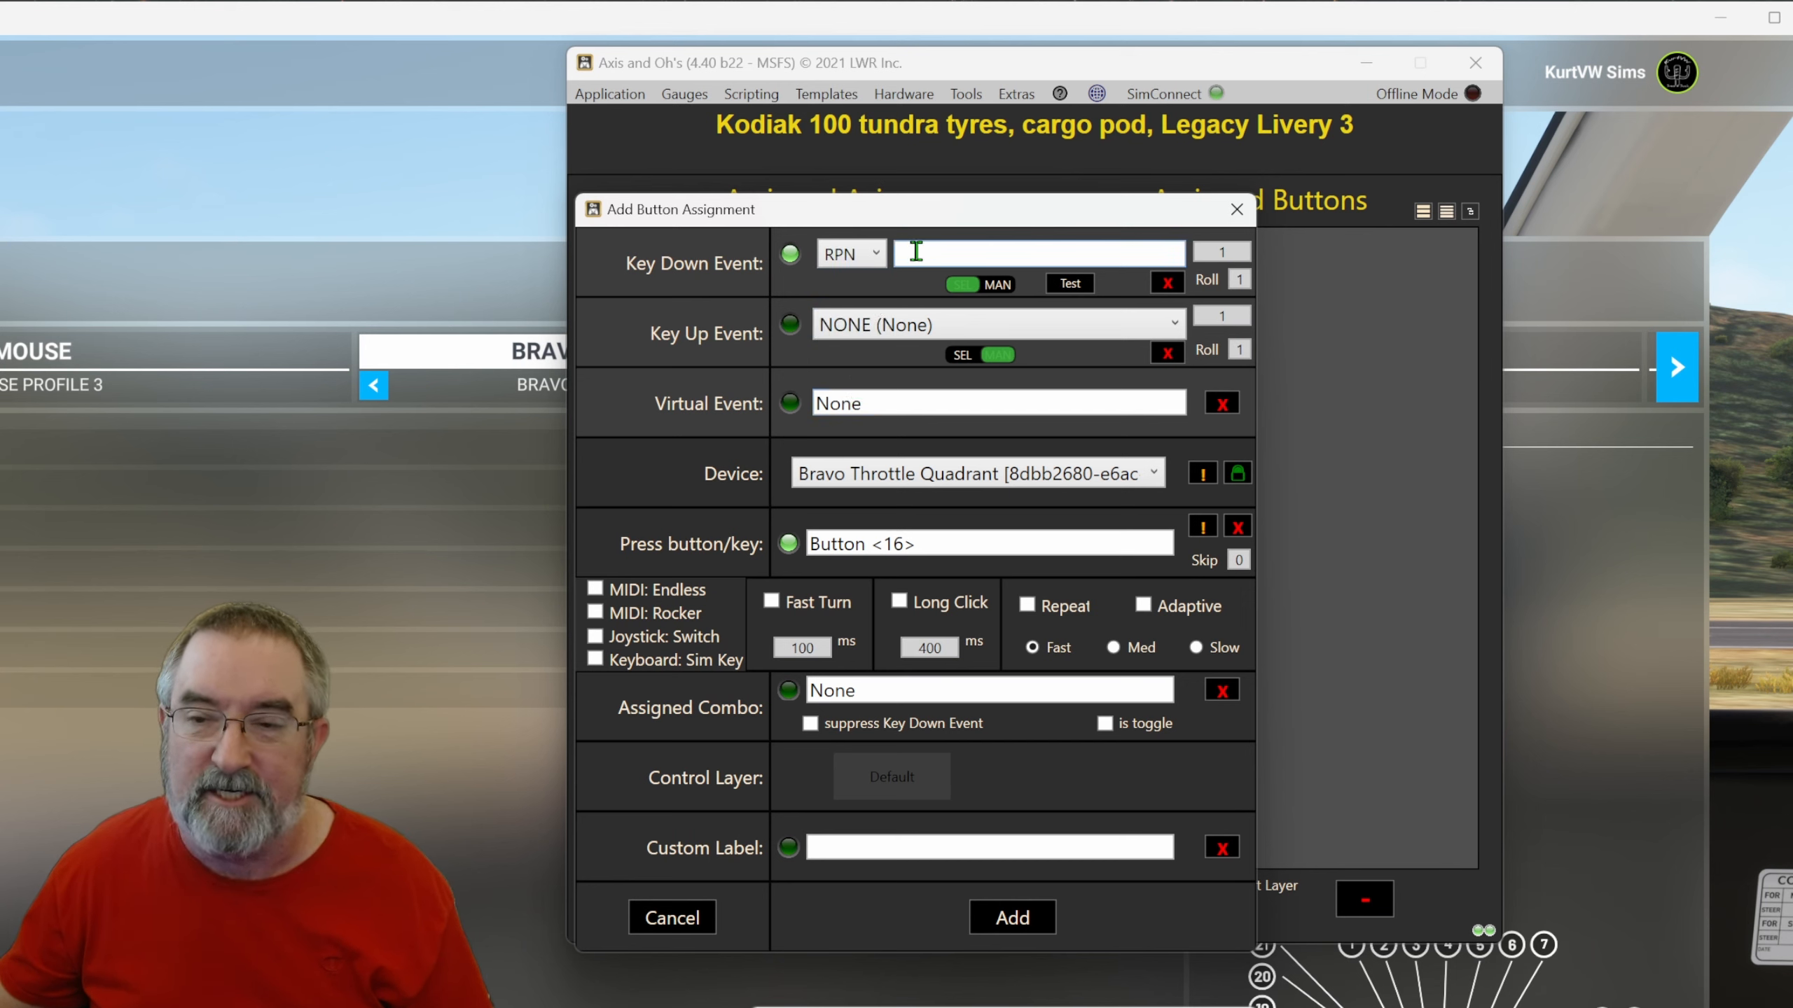
right_click(915, 253)
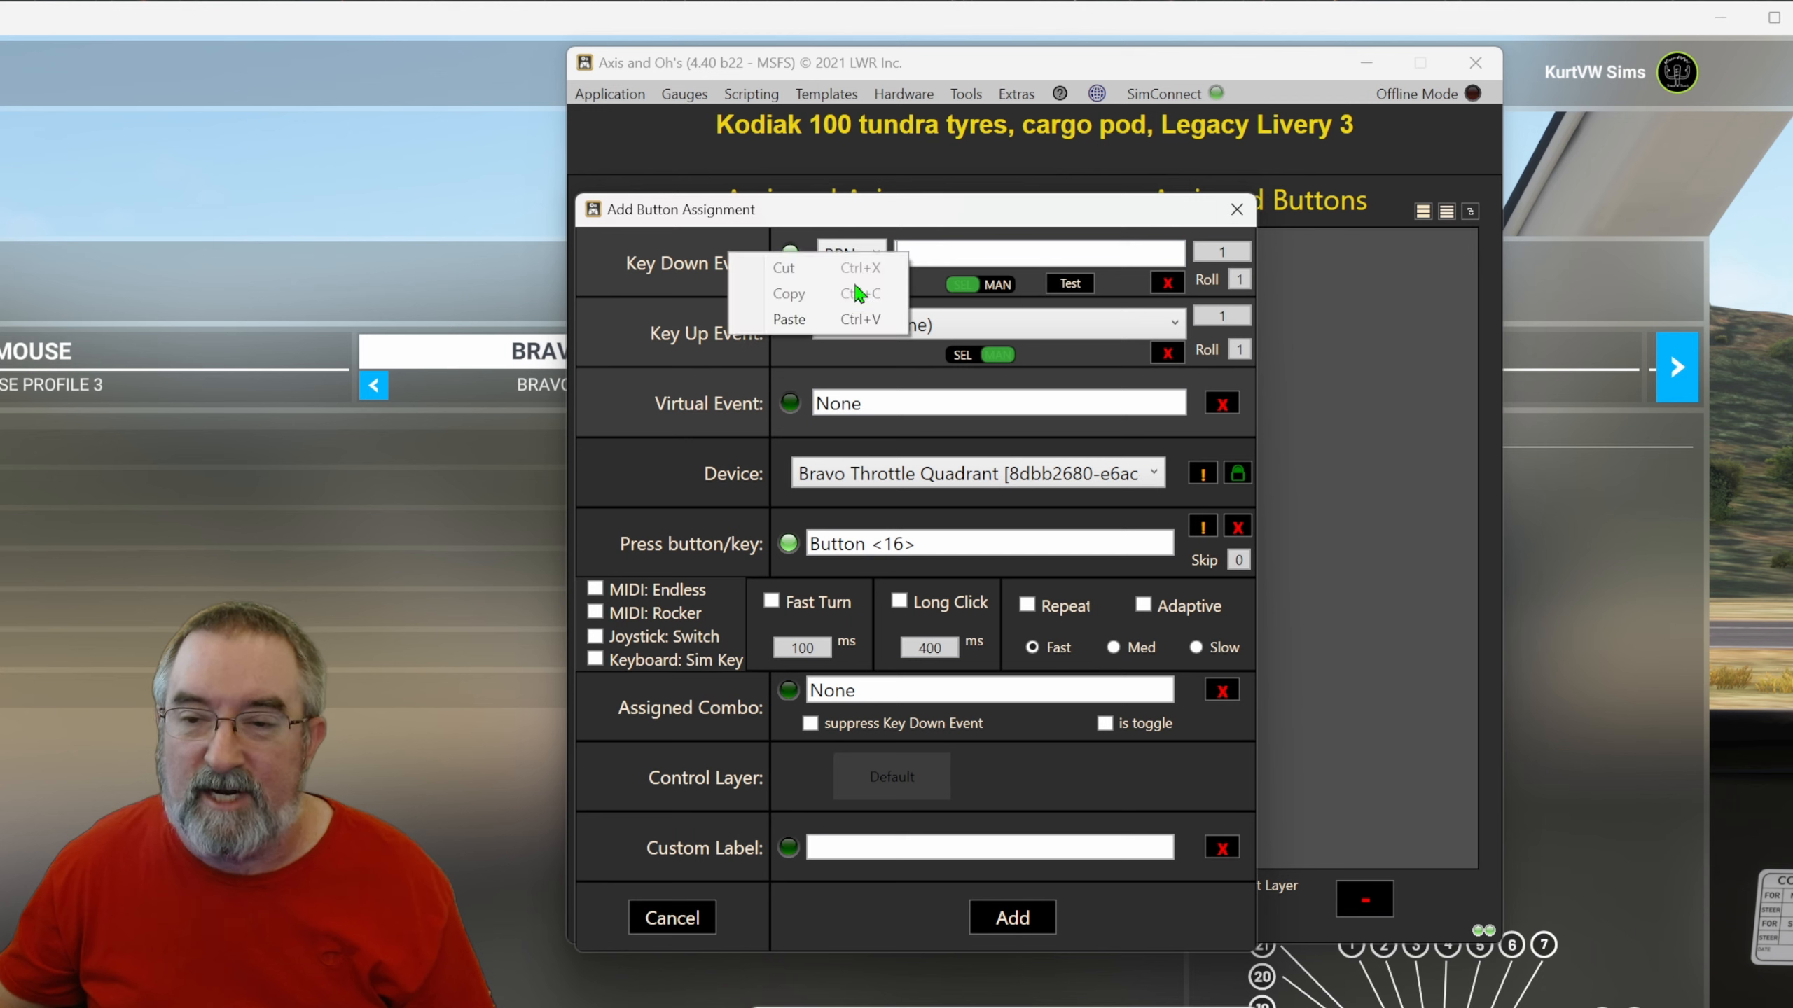
left_click(801, 319)
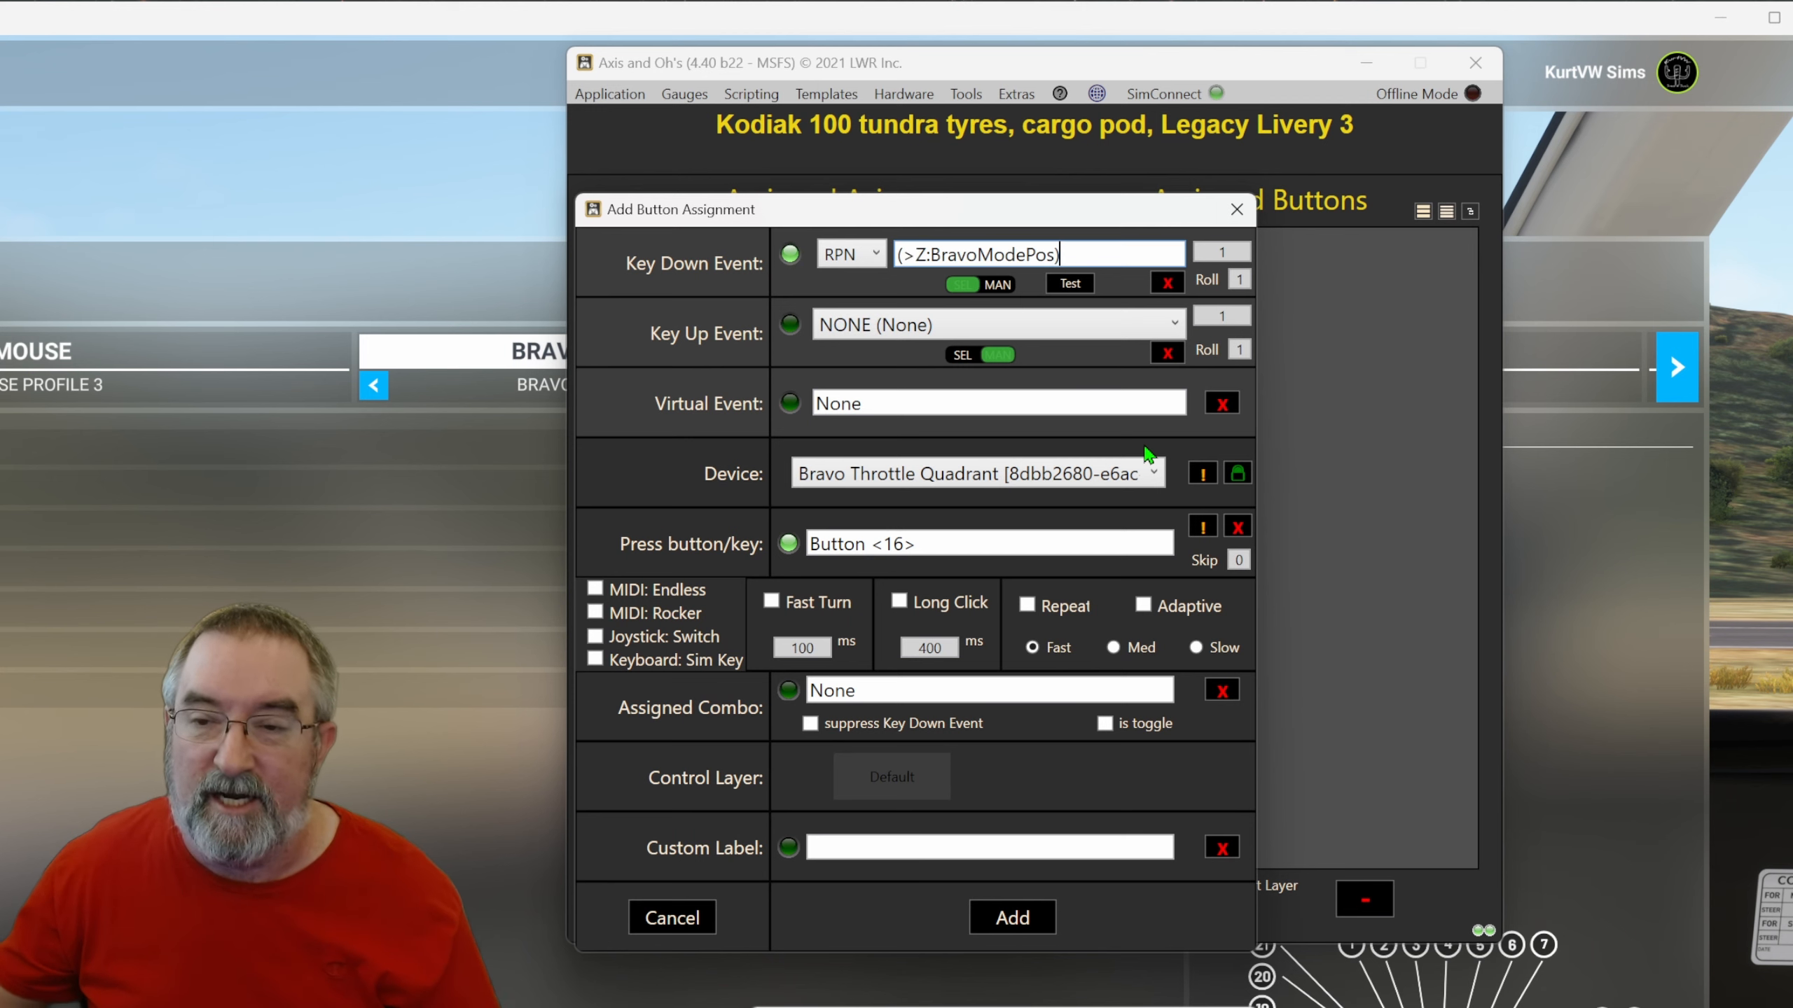
key("Home")
type("1")
key("BackSpace")
key("BackSpace")
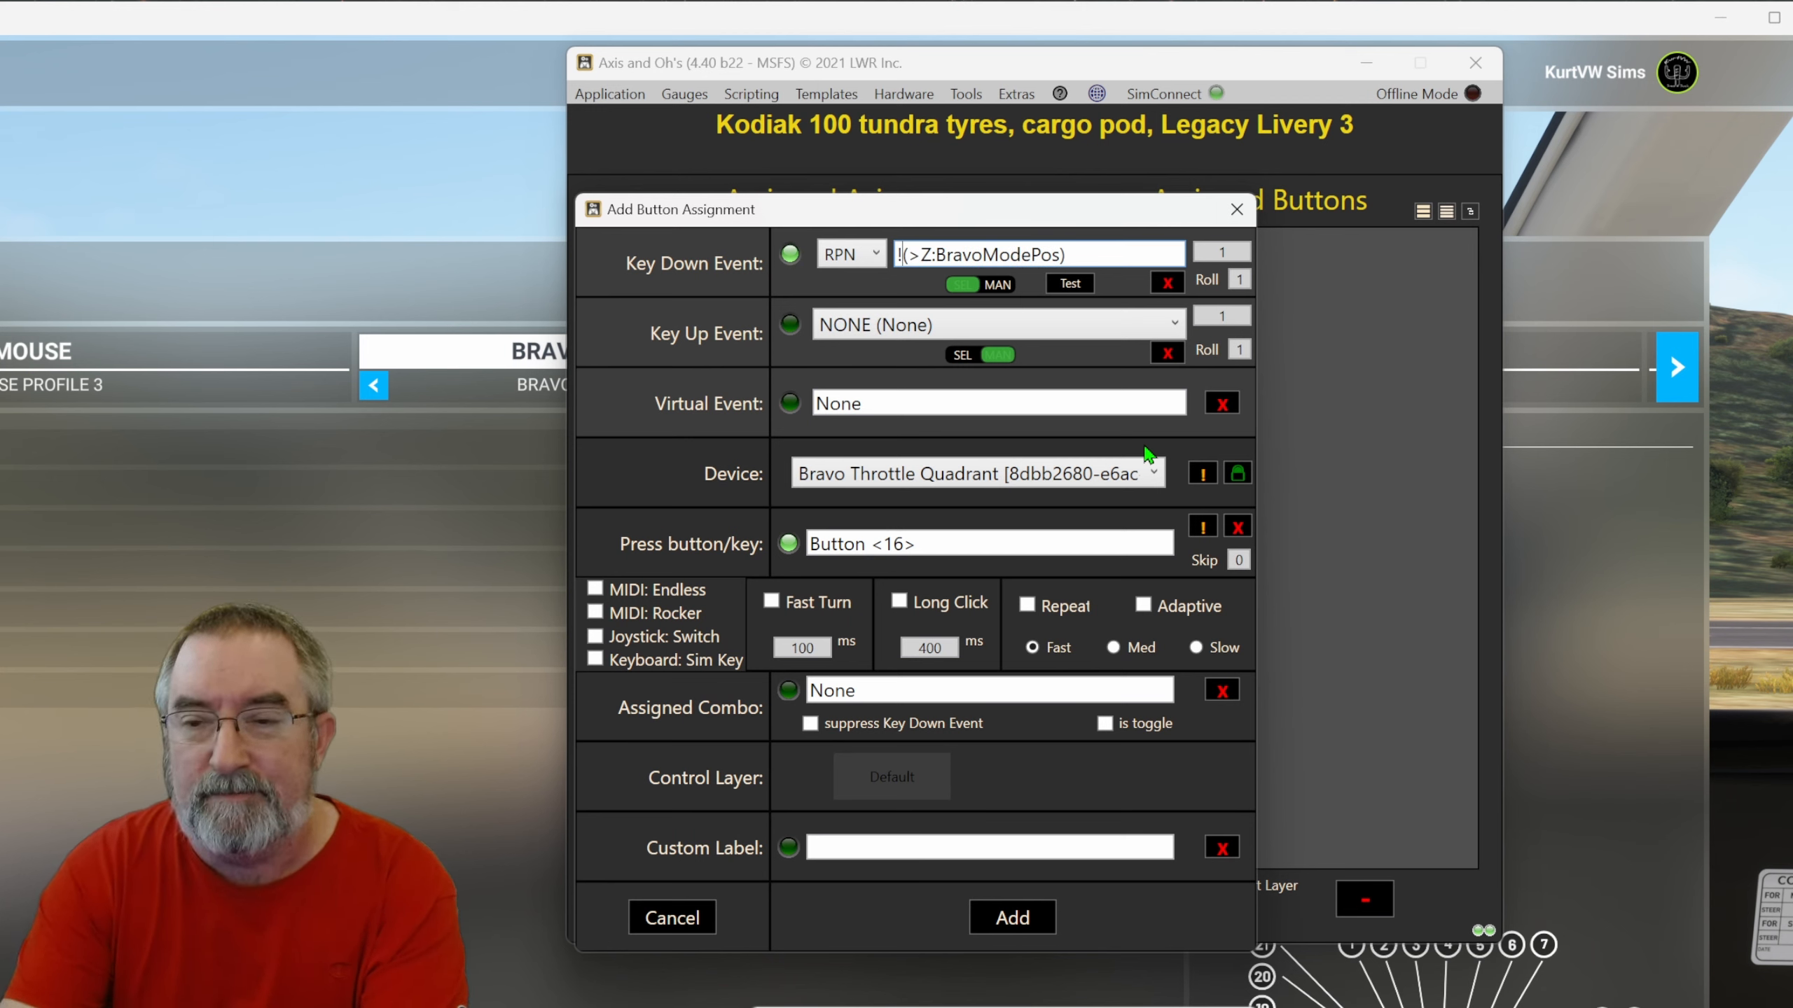
type("1")
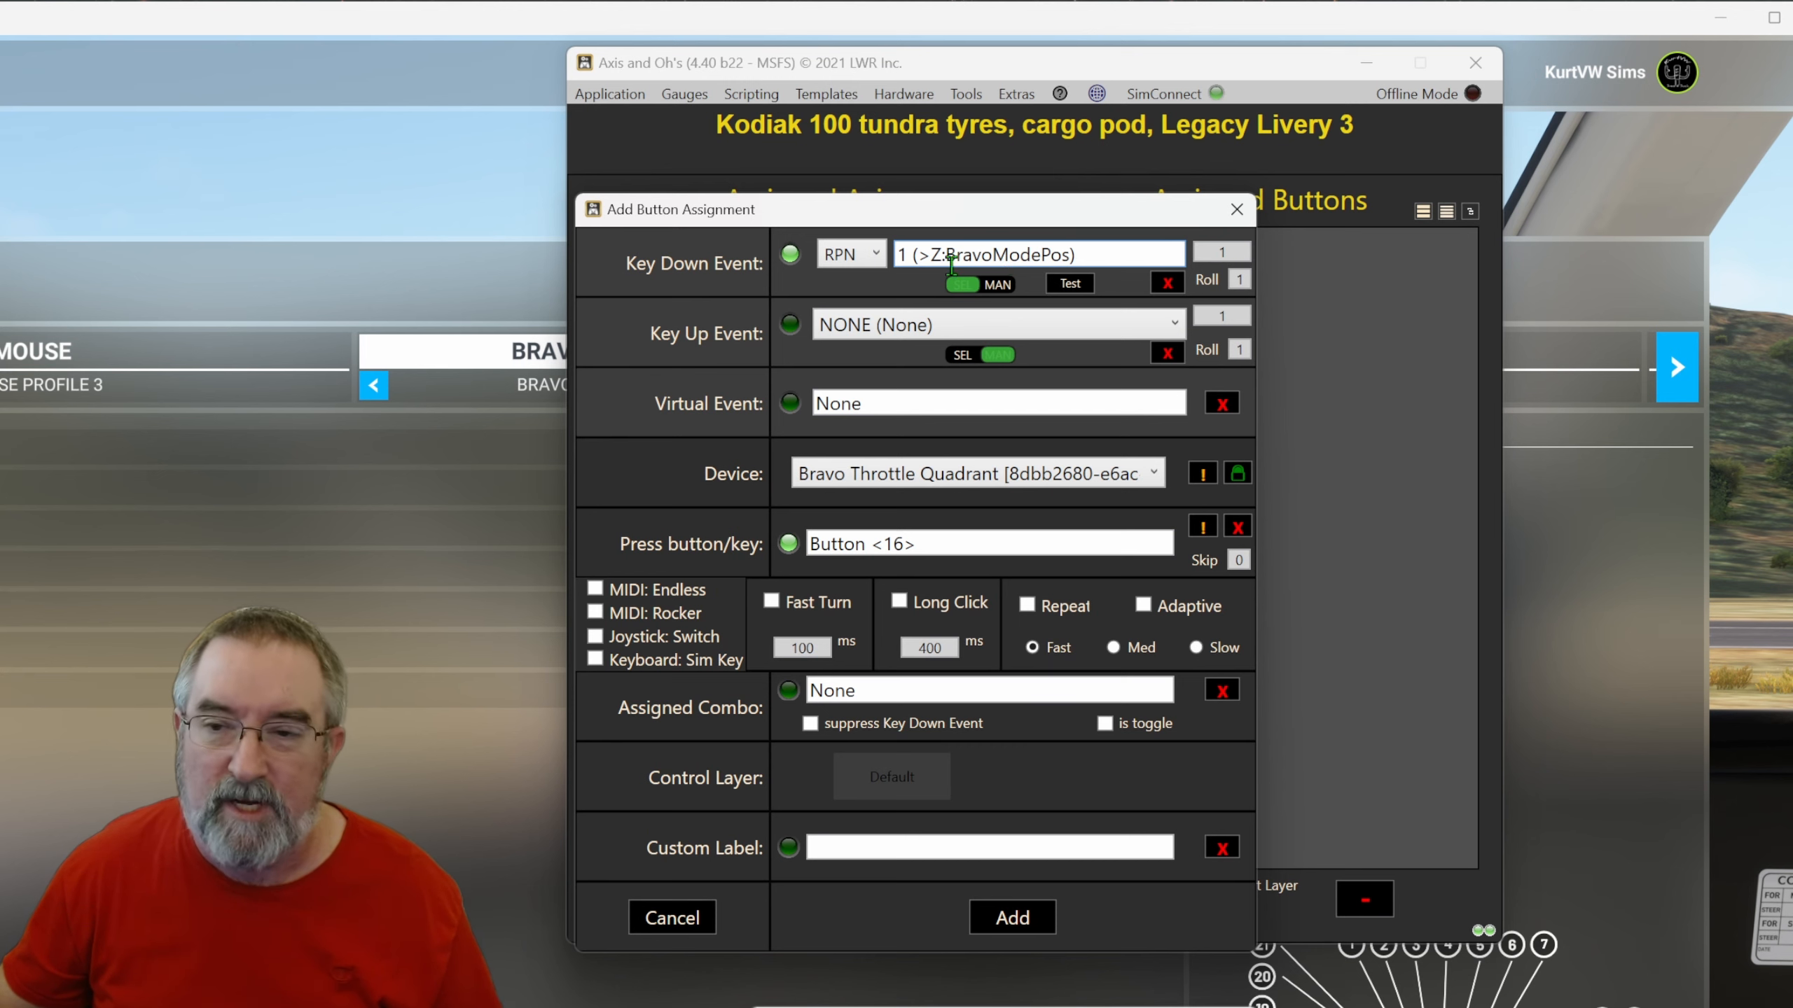
left_click_drag(930, 260, 918, 258)
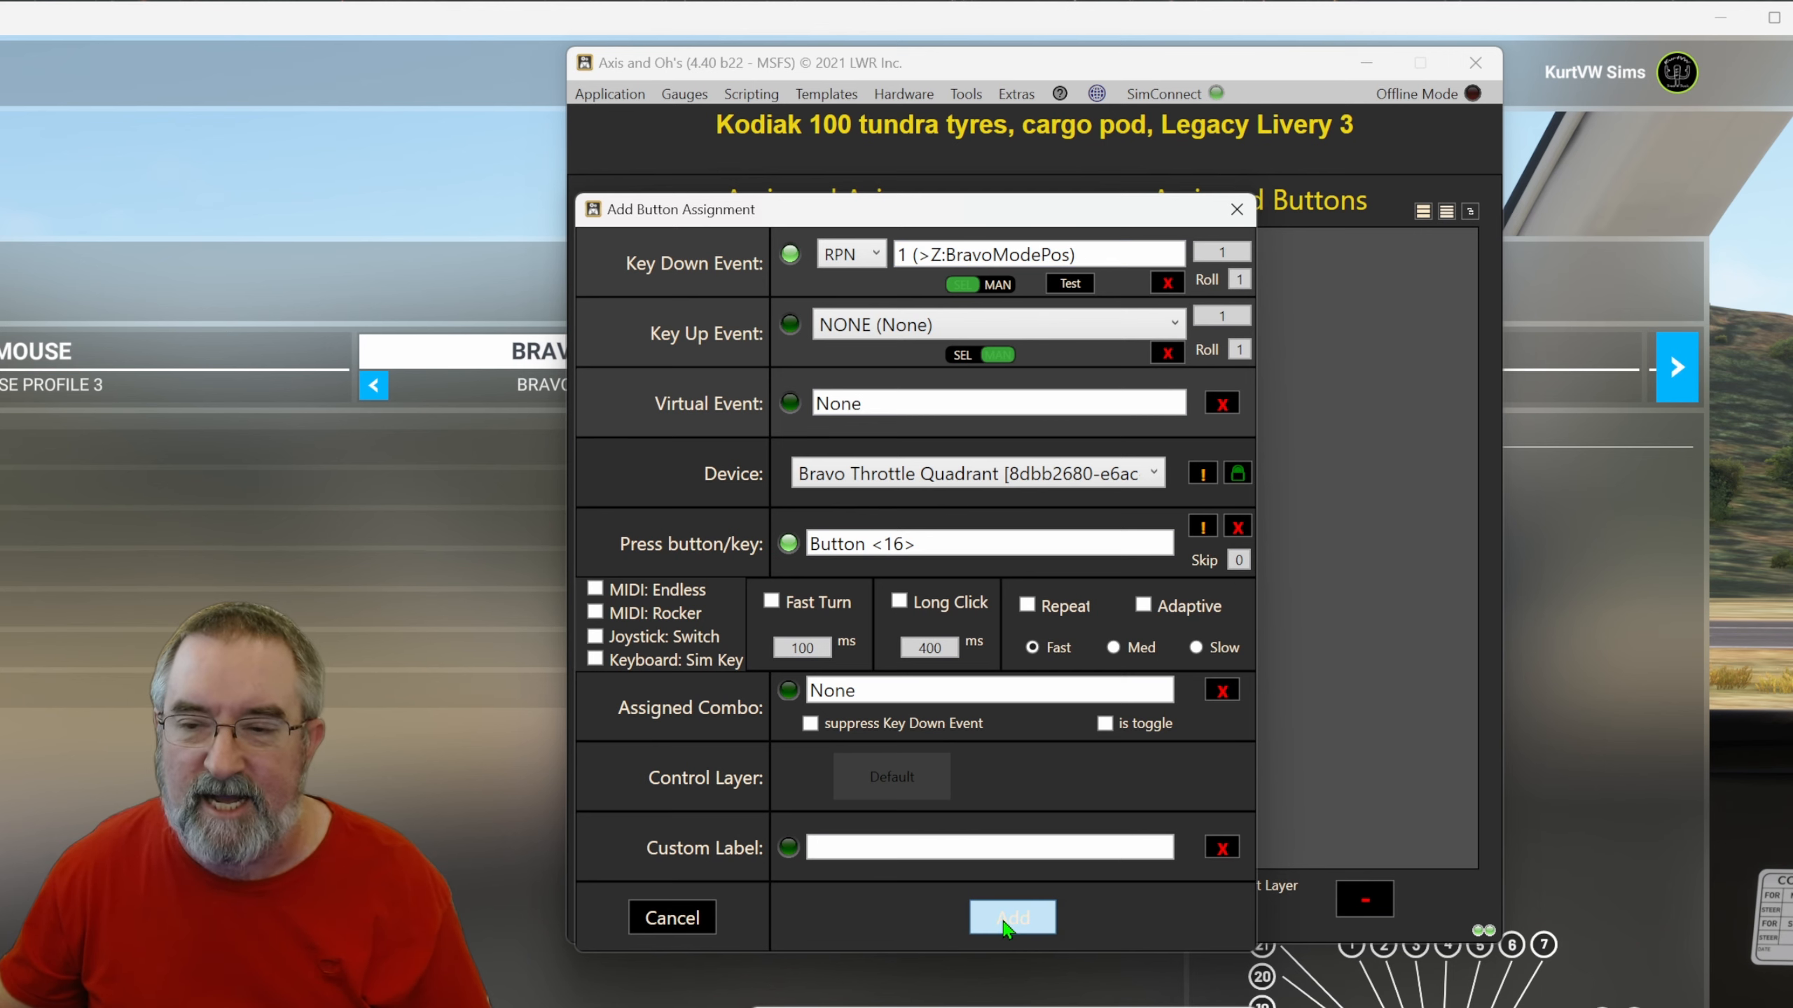
left_click(1010, 918)
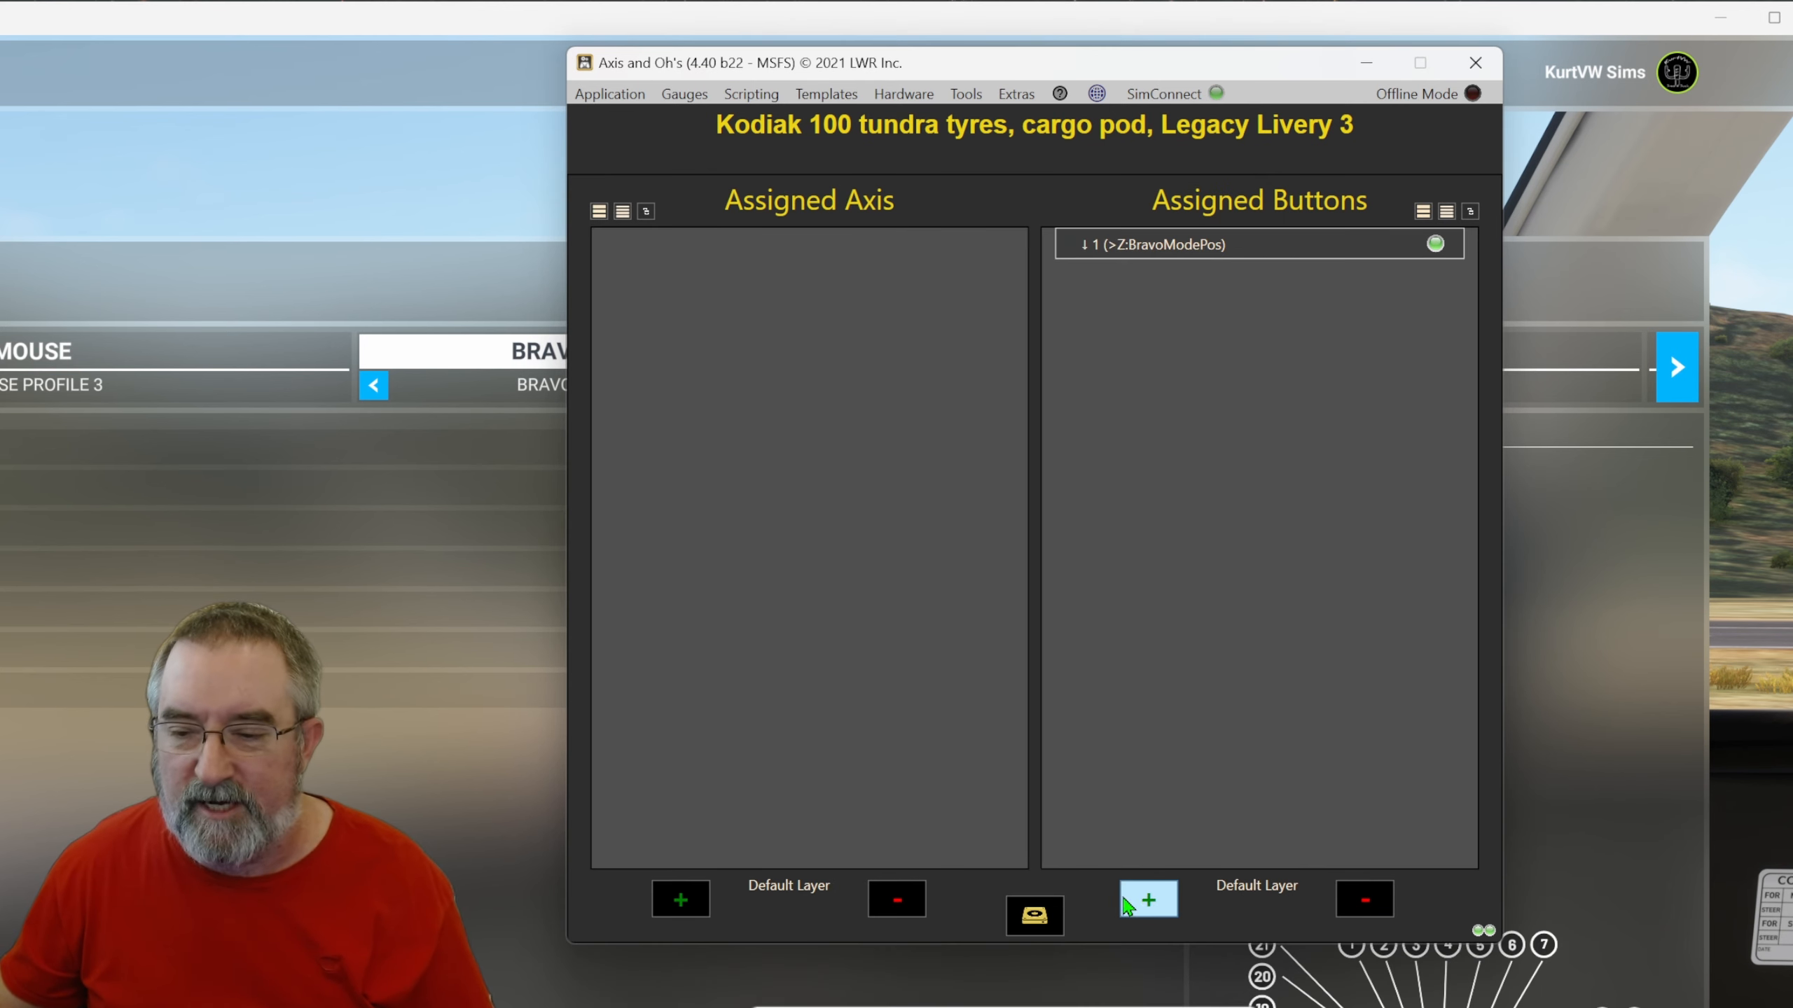
Add a second button assignment for the next knob position with RPN key down code 2 (>Z:BravoModePos).
left_click(1148, 899)
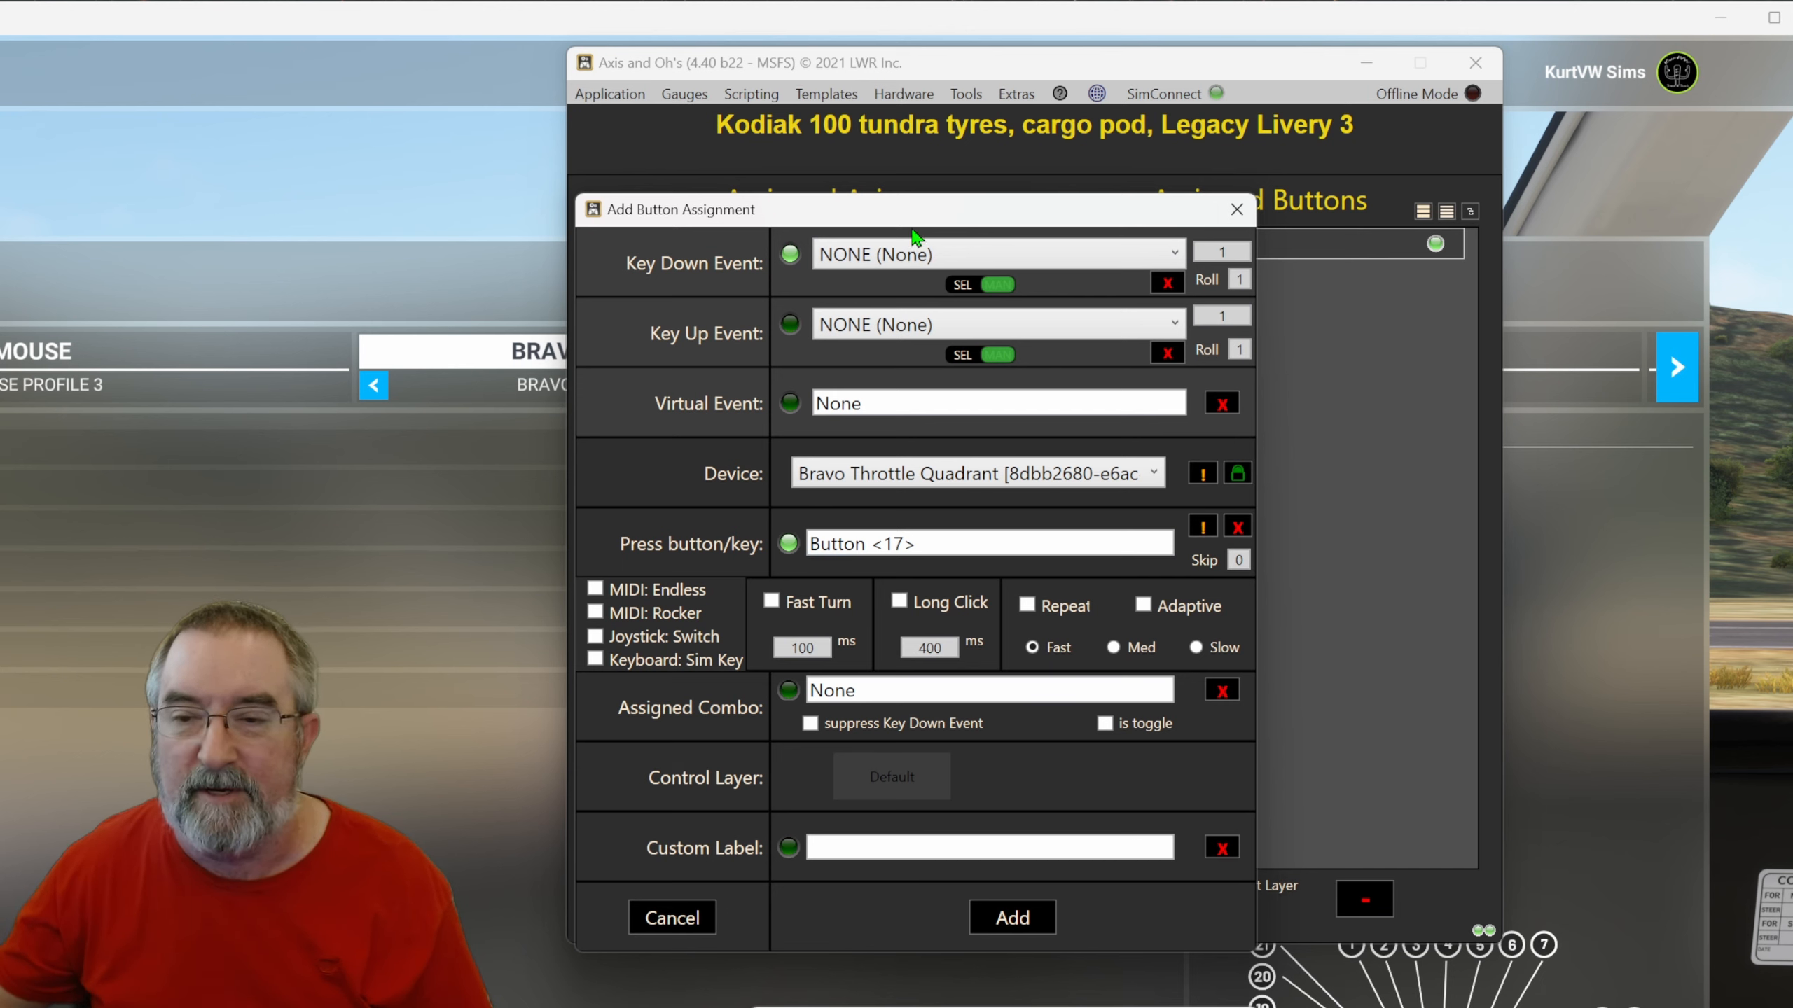
left_click(998, 285)
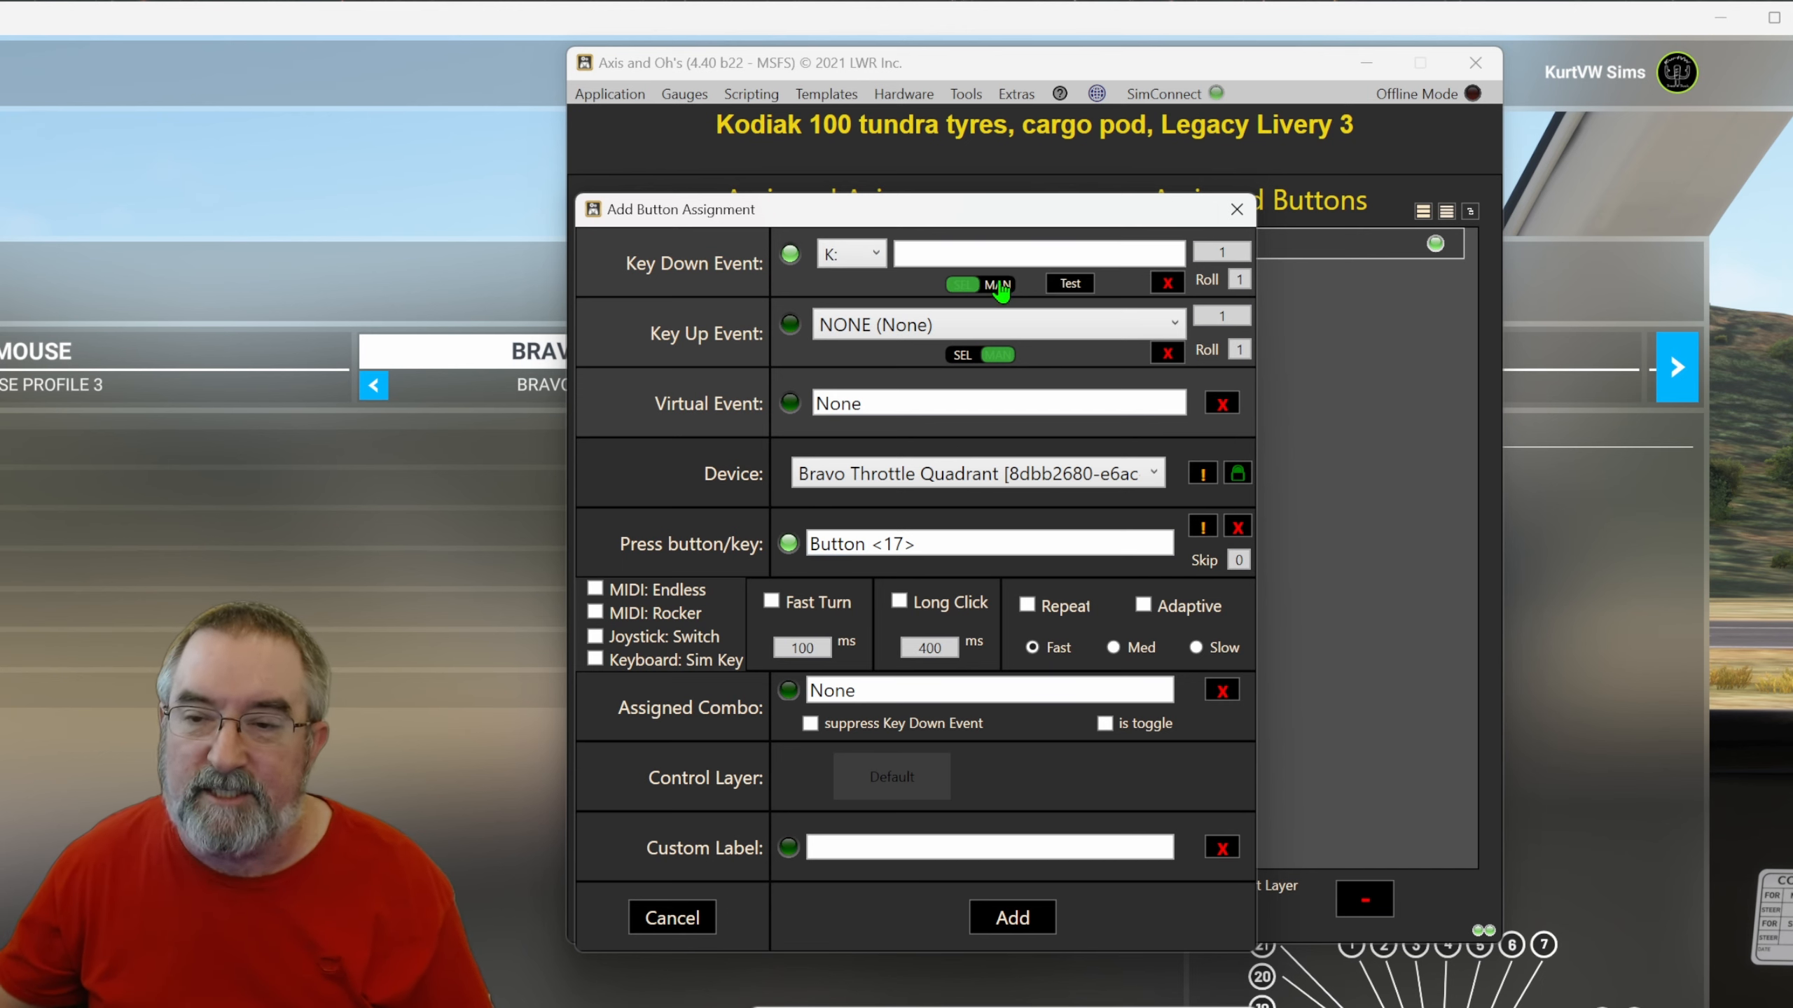
left_click(860, 258)
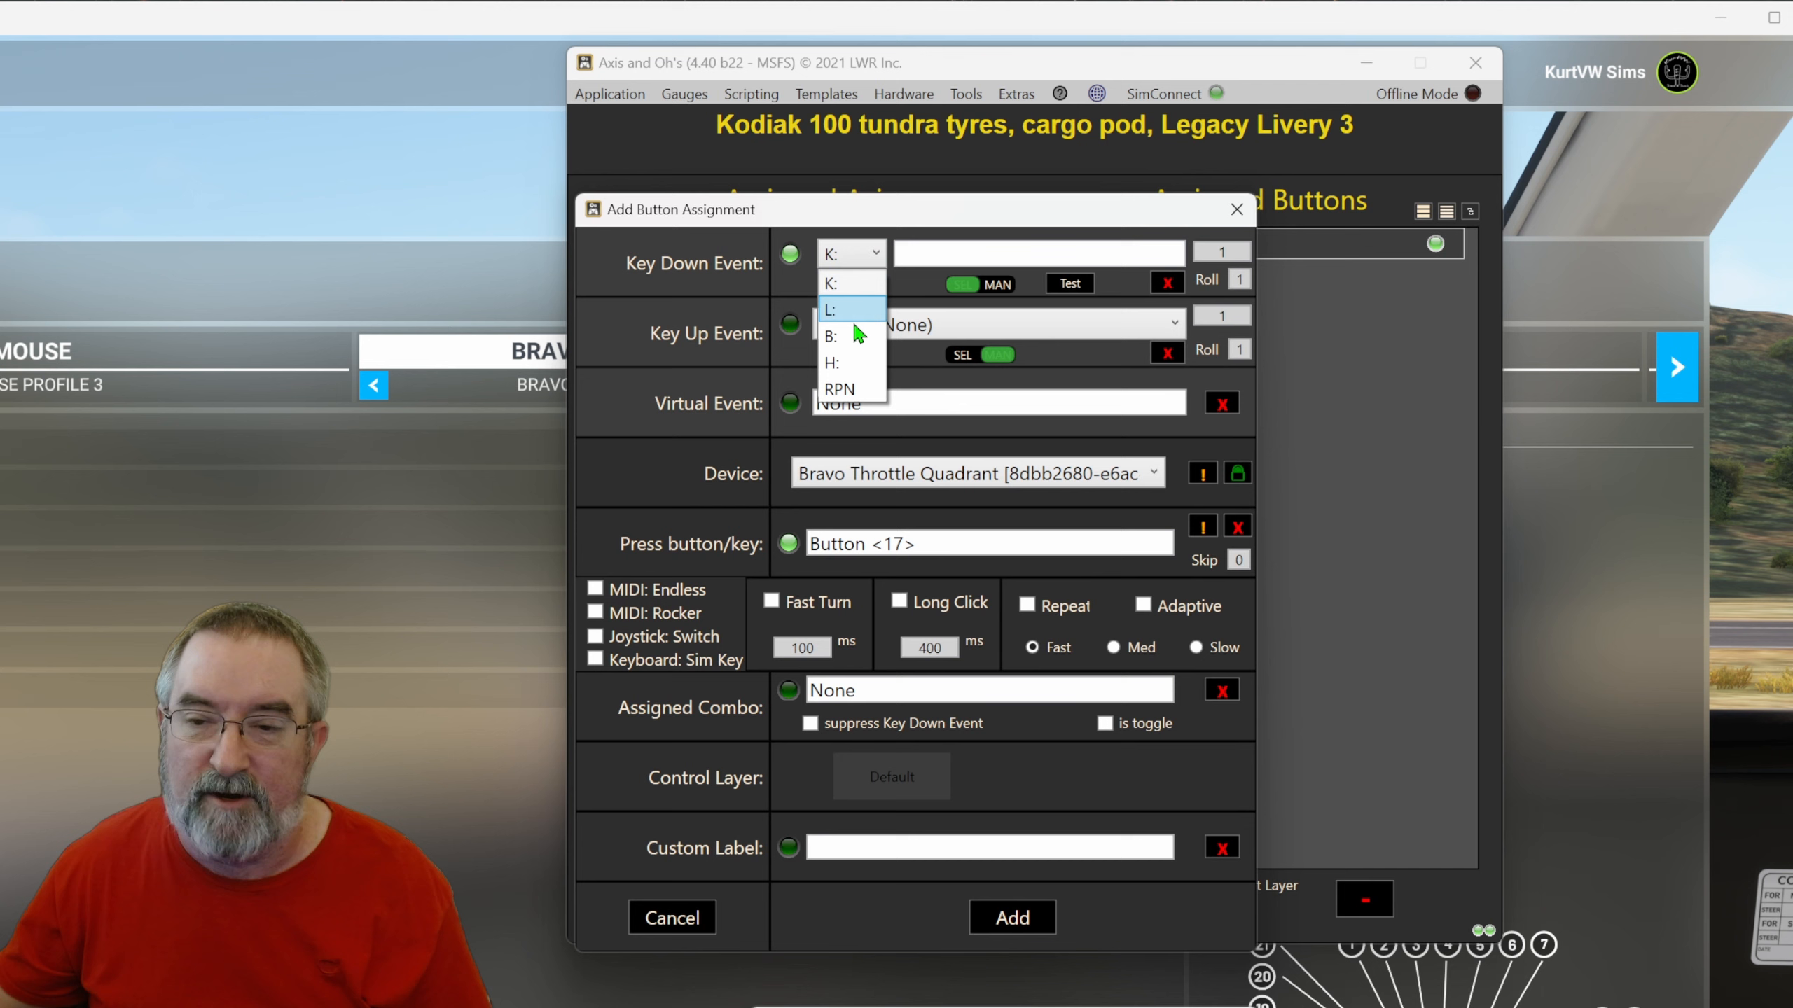
left_click(843, 393)
left_click(917, 246)
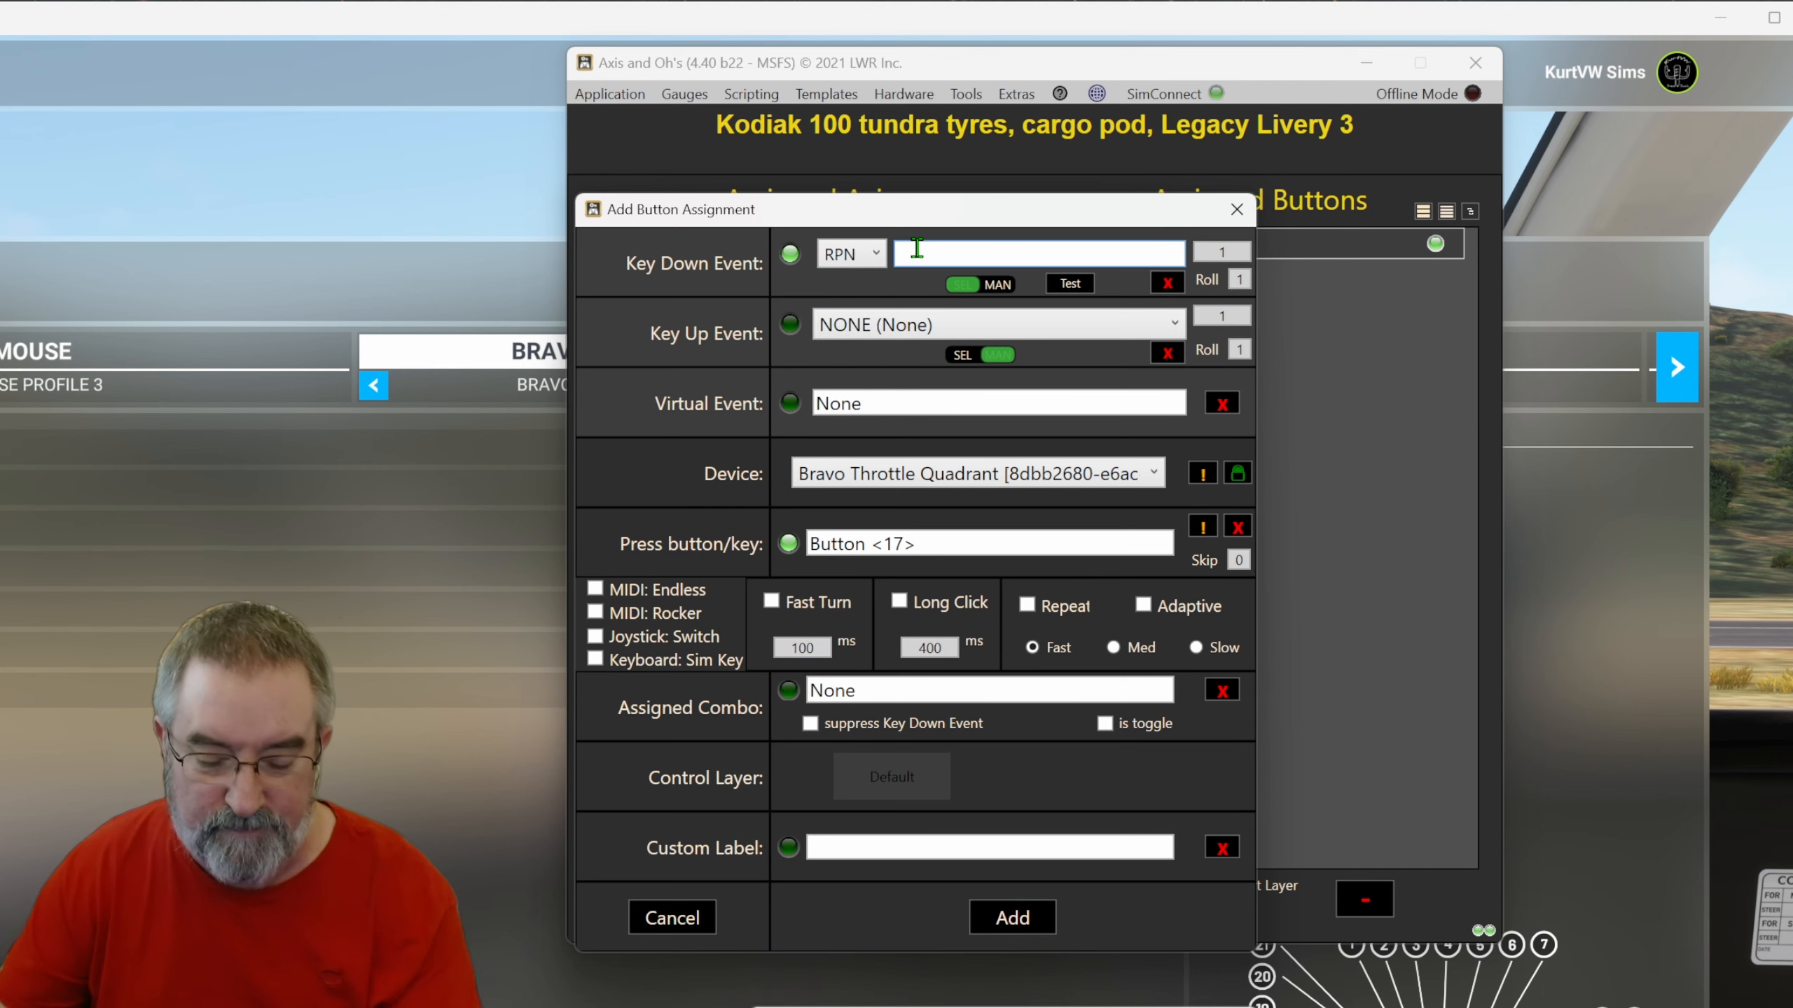
type("2")
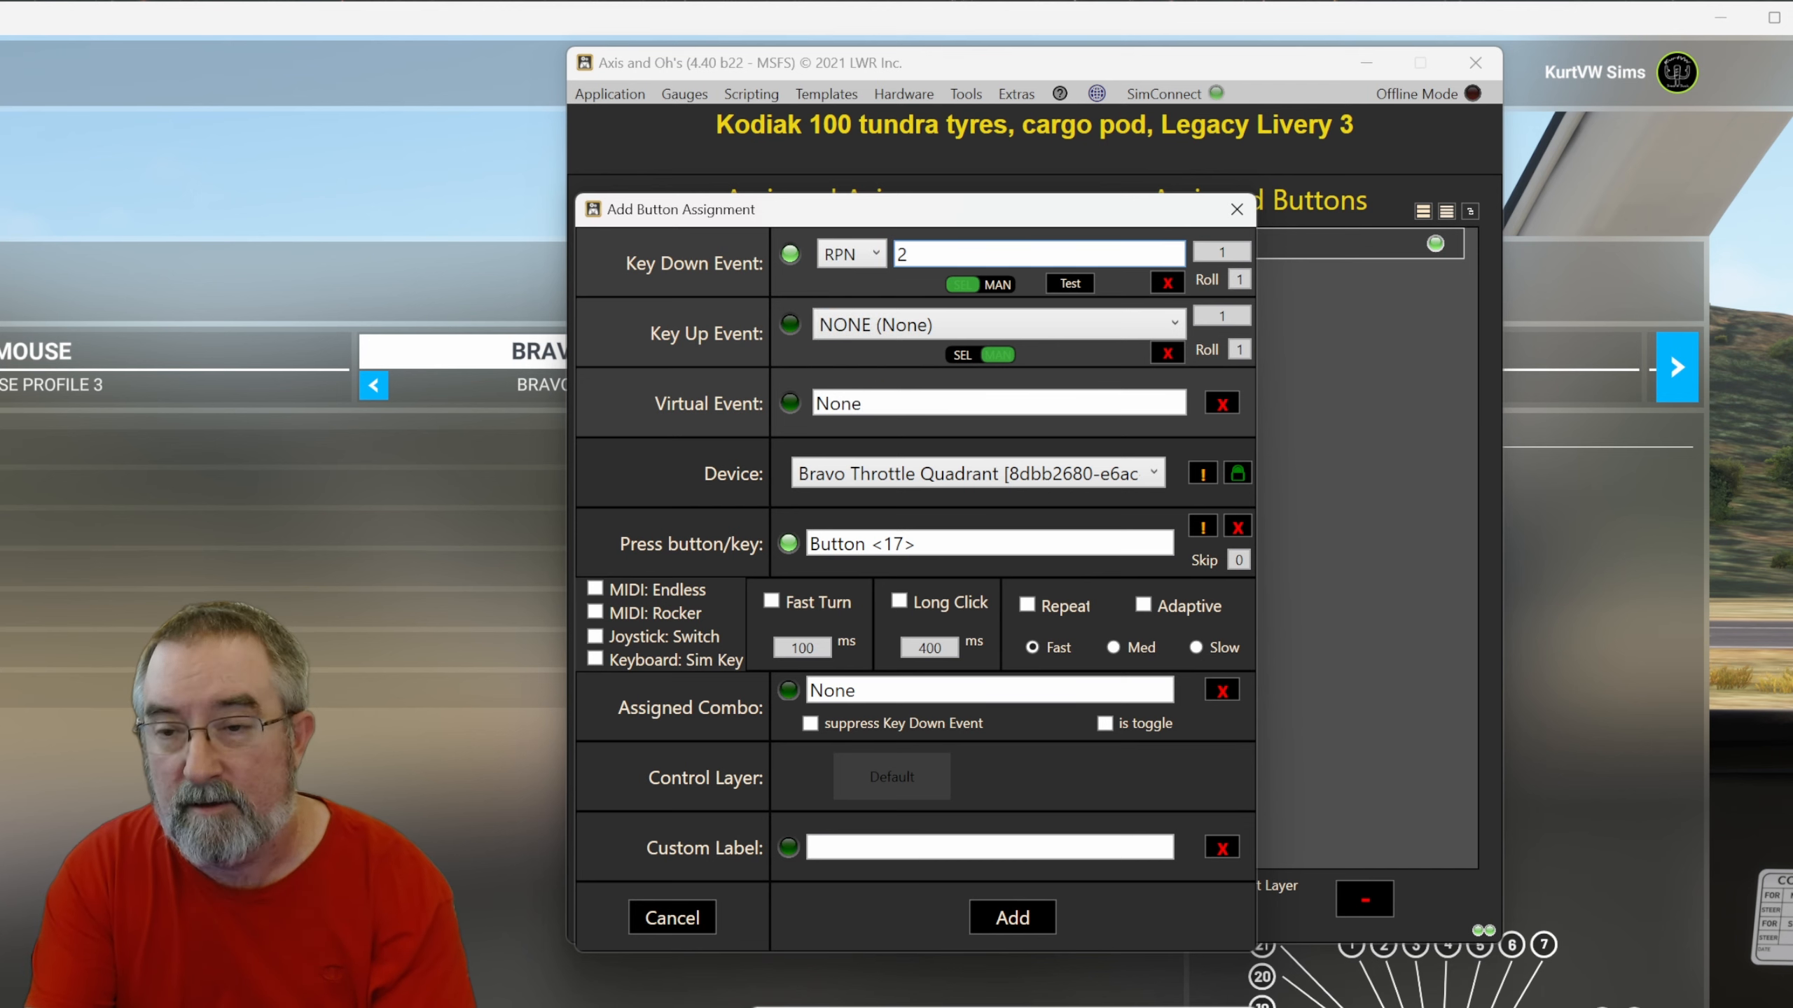
type("(>Z:BravoModePos)")
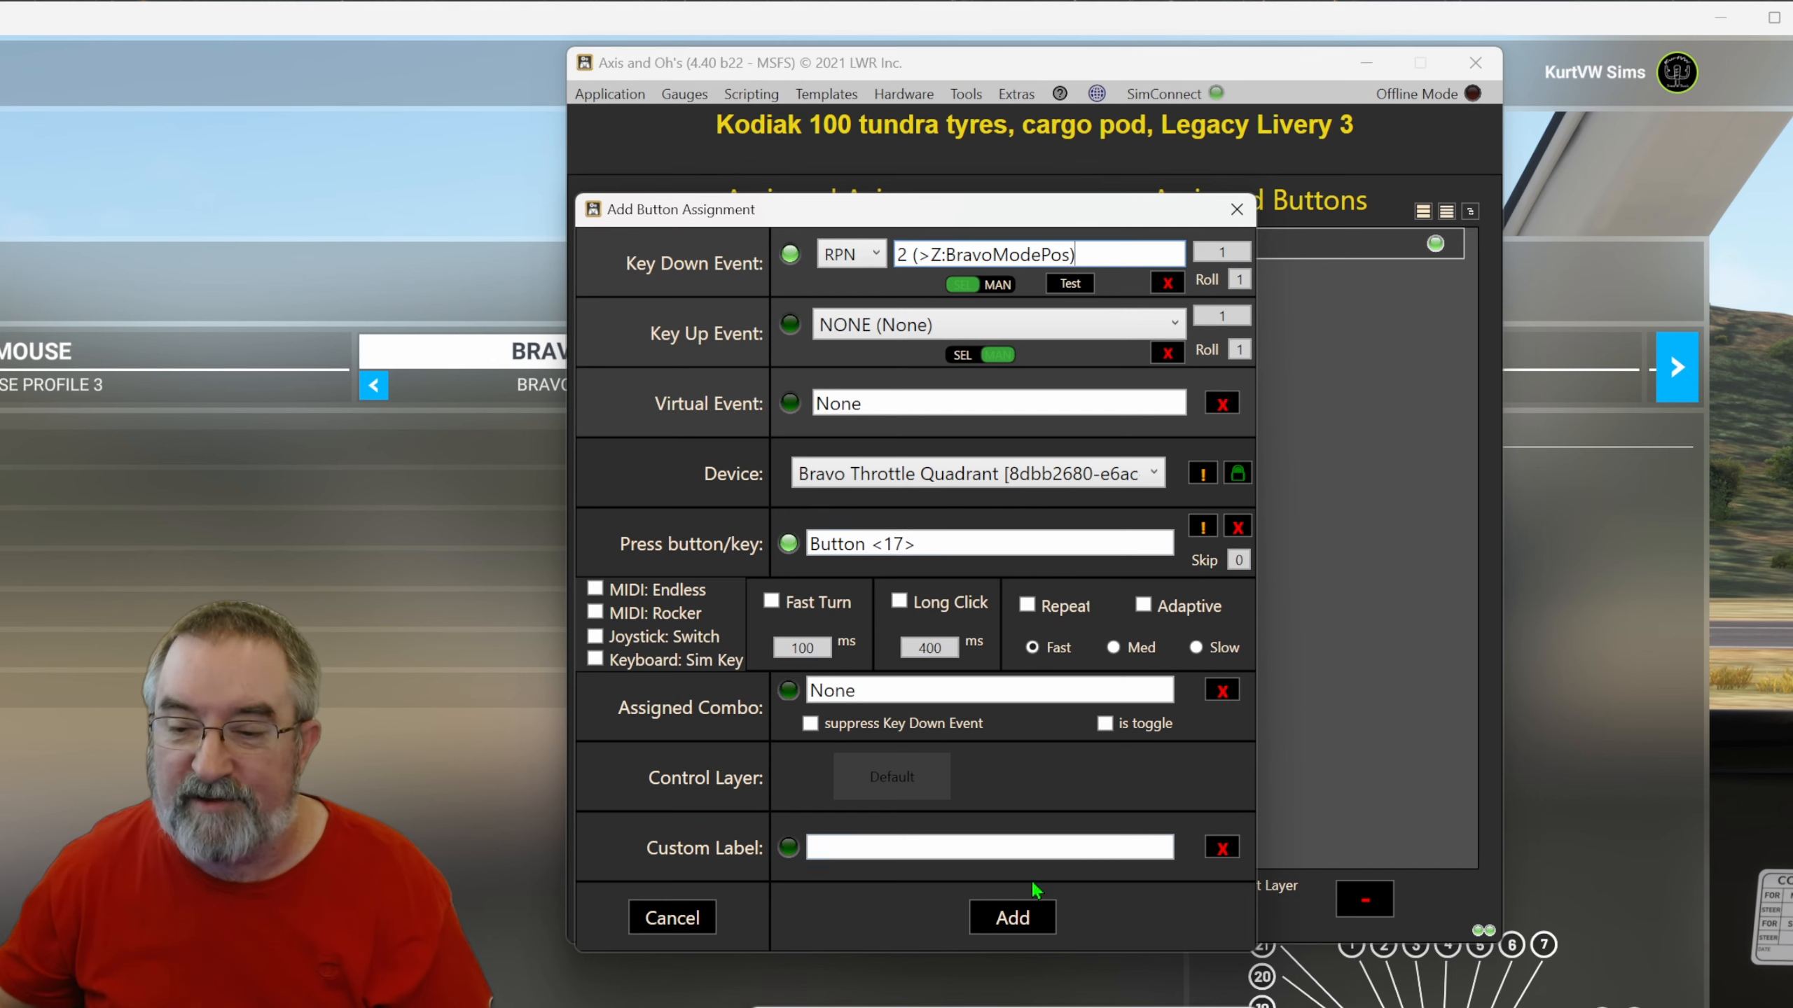
left_click(990, 929)
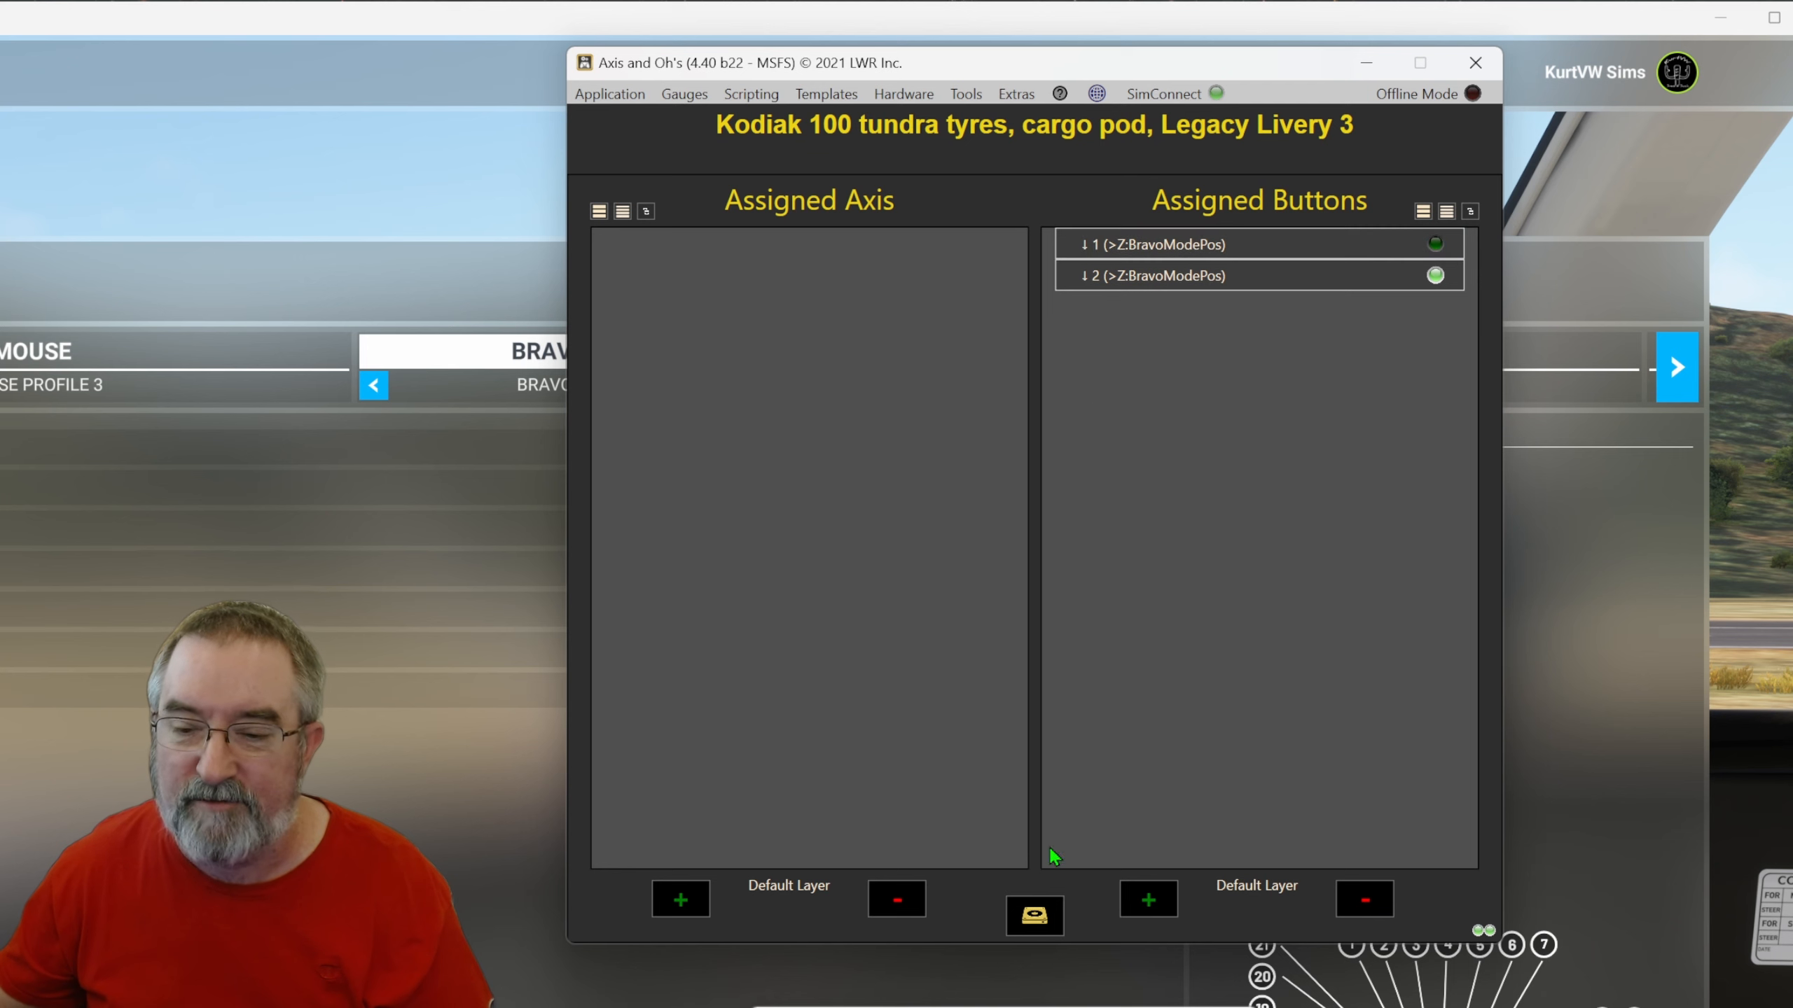
Check the BravoModePos value in the variable watcher and review the Background image in the UserGauges folder.
left_click_drag(998, 1007, 878, 247)
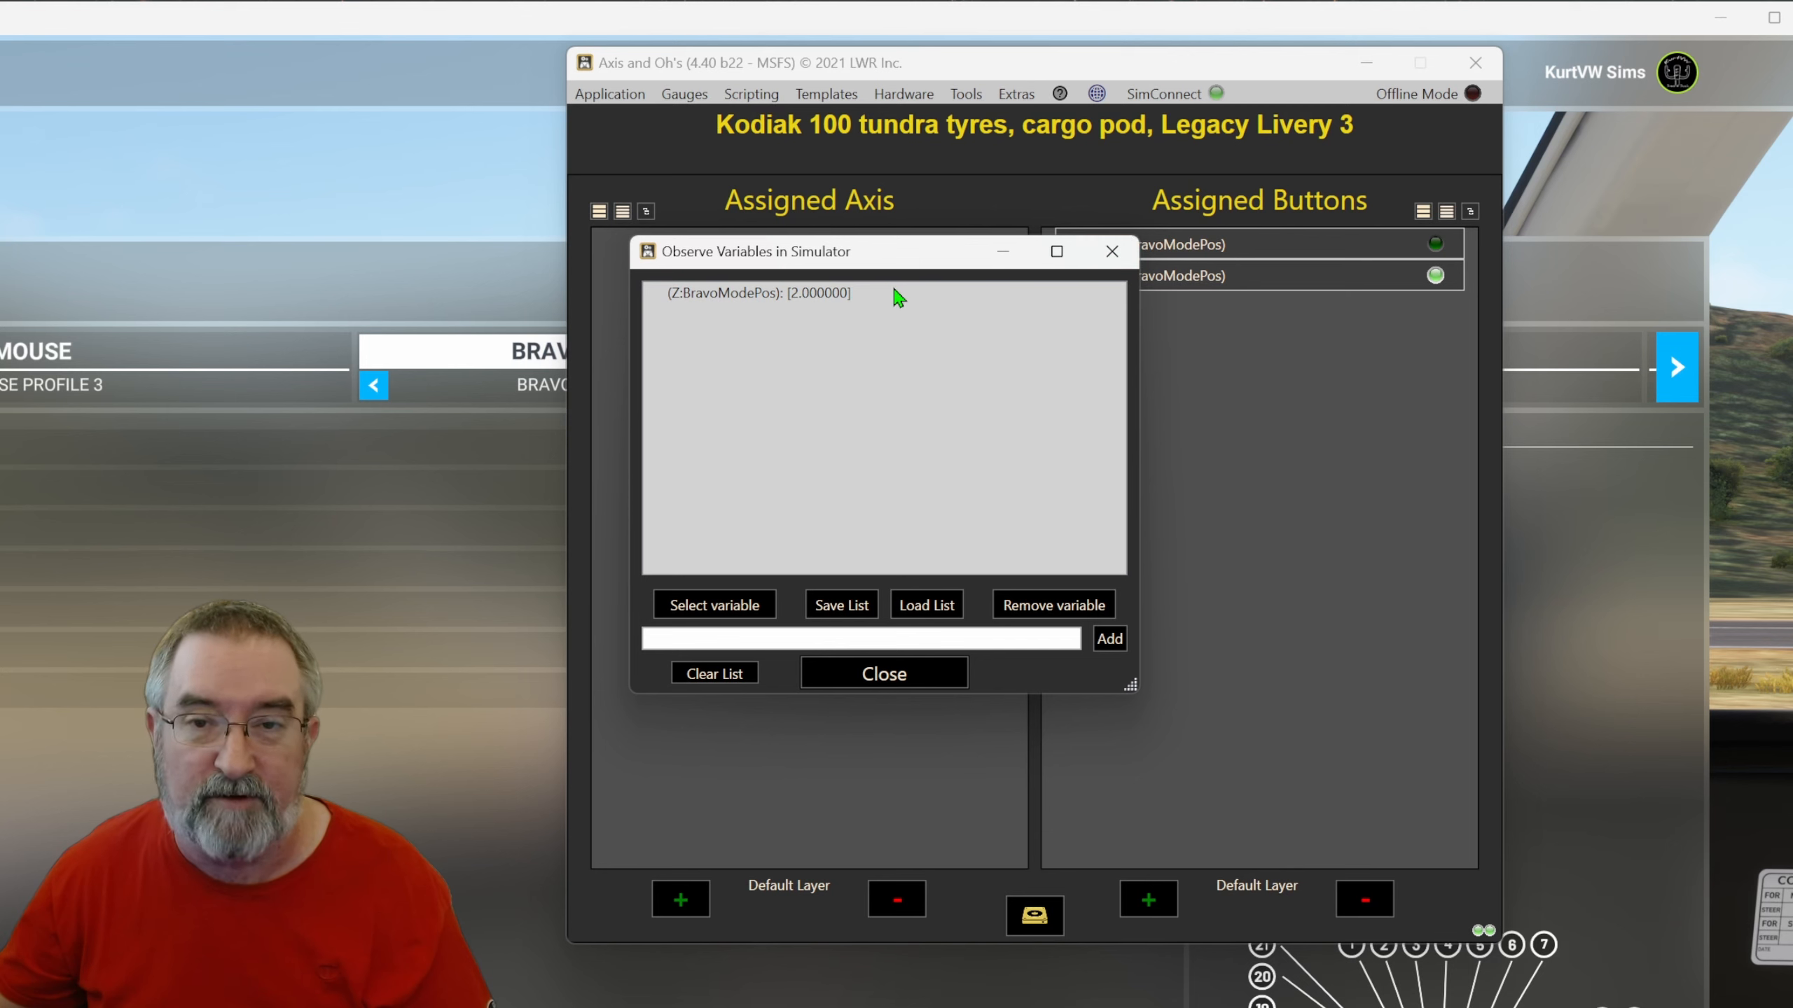
left_click_drag(916, 251, 853, 509)
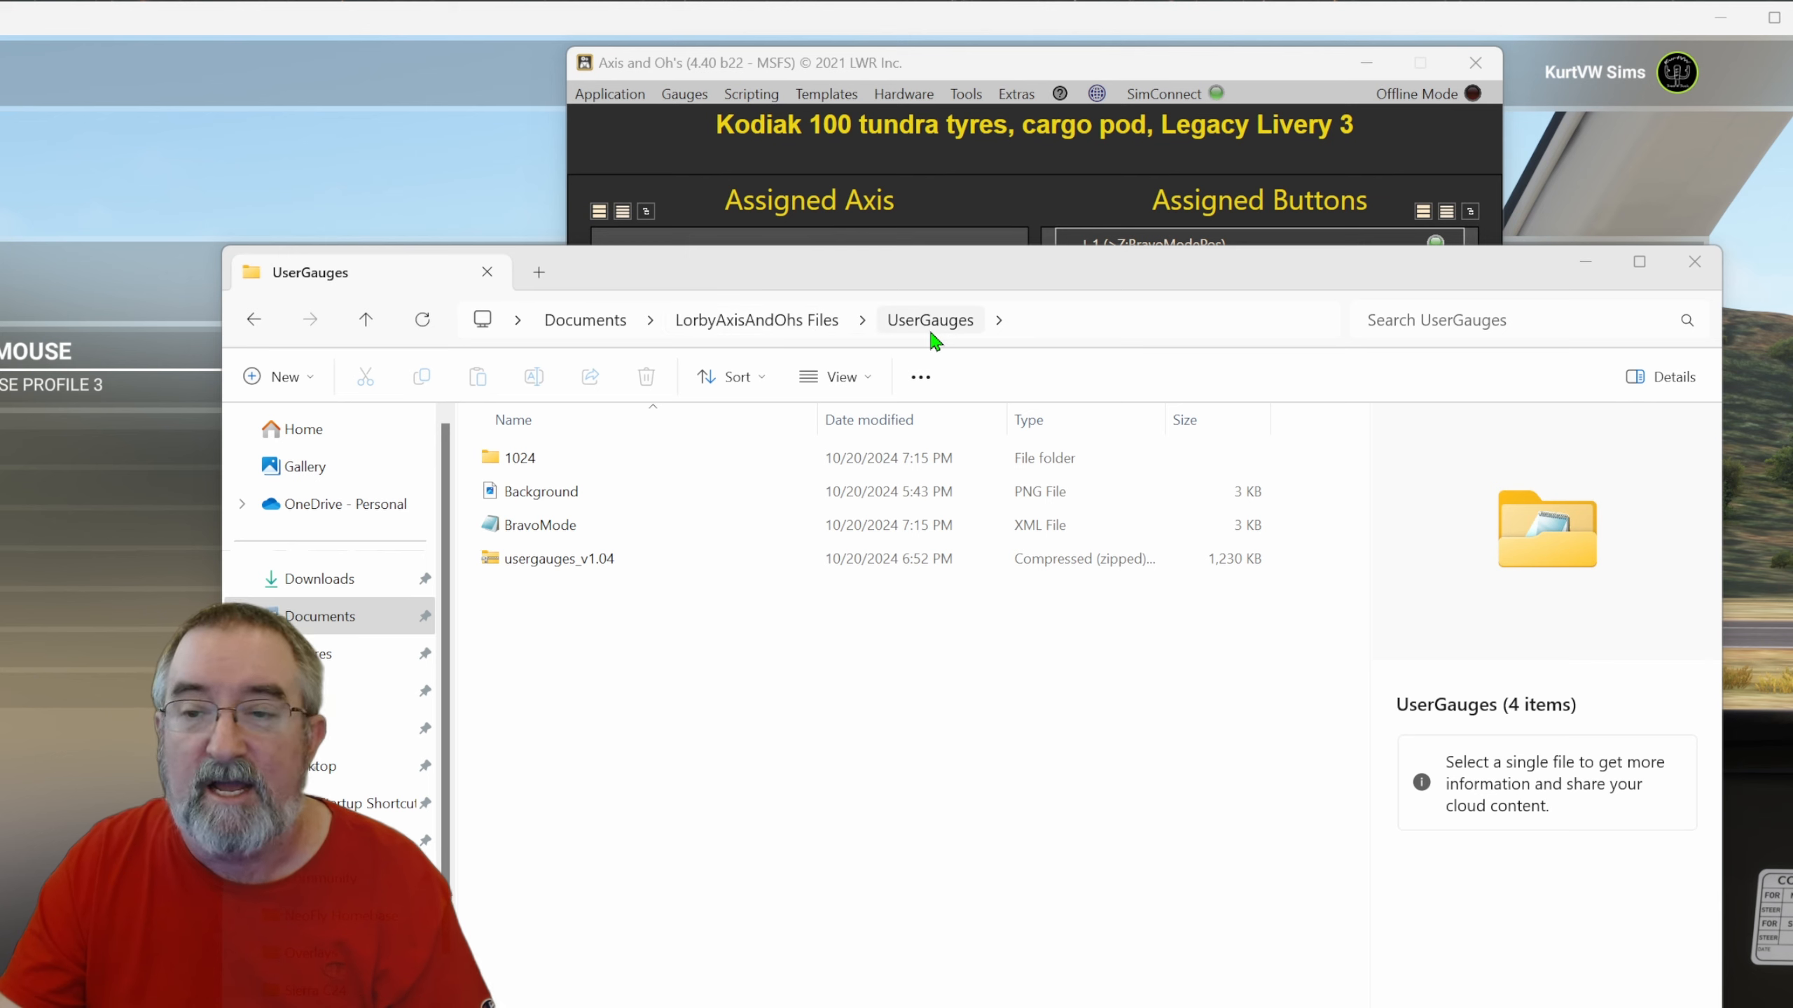
left_click(568, 491)
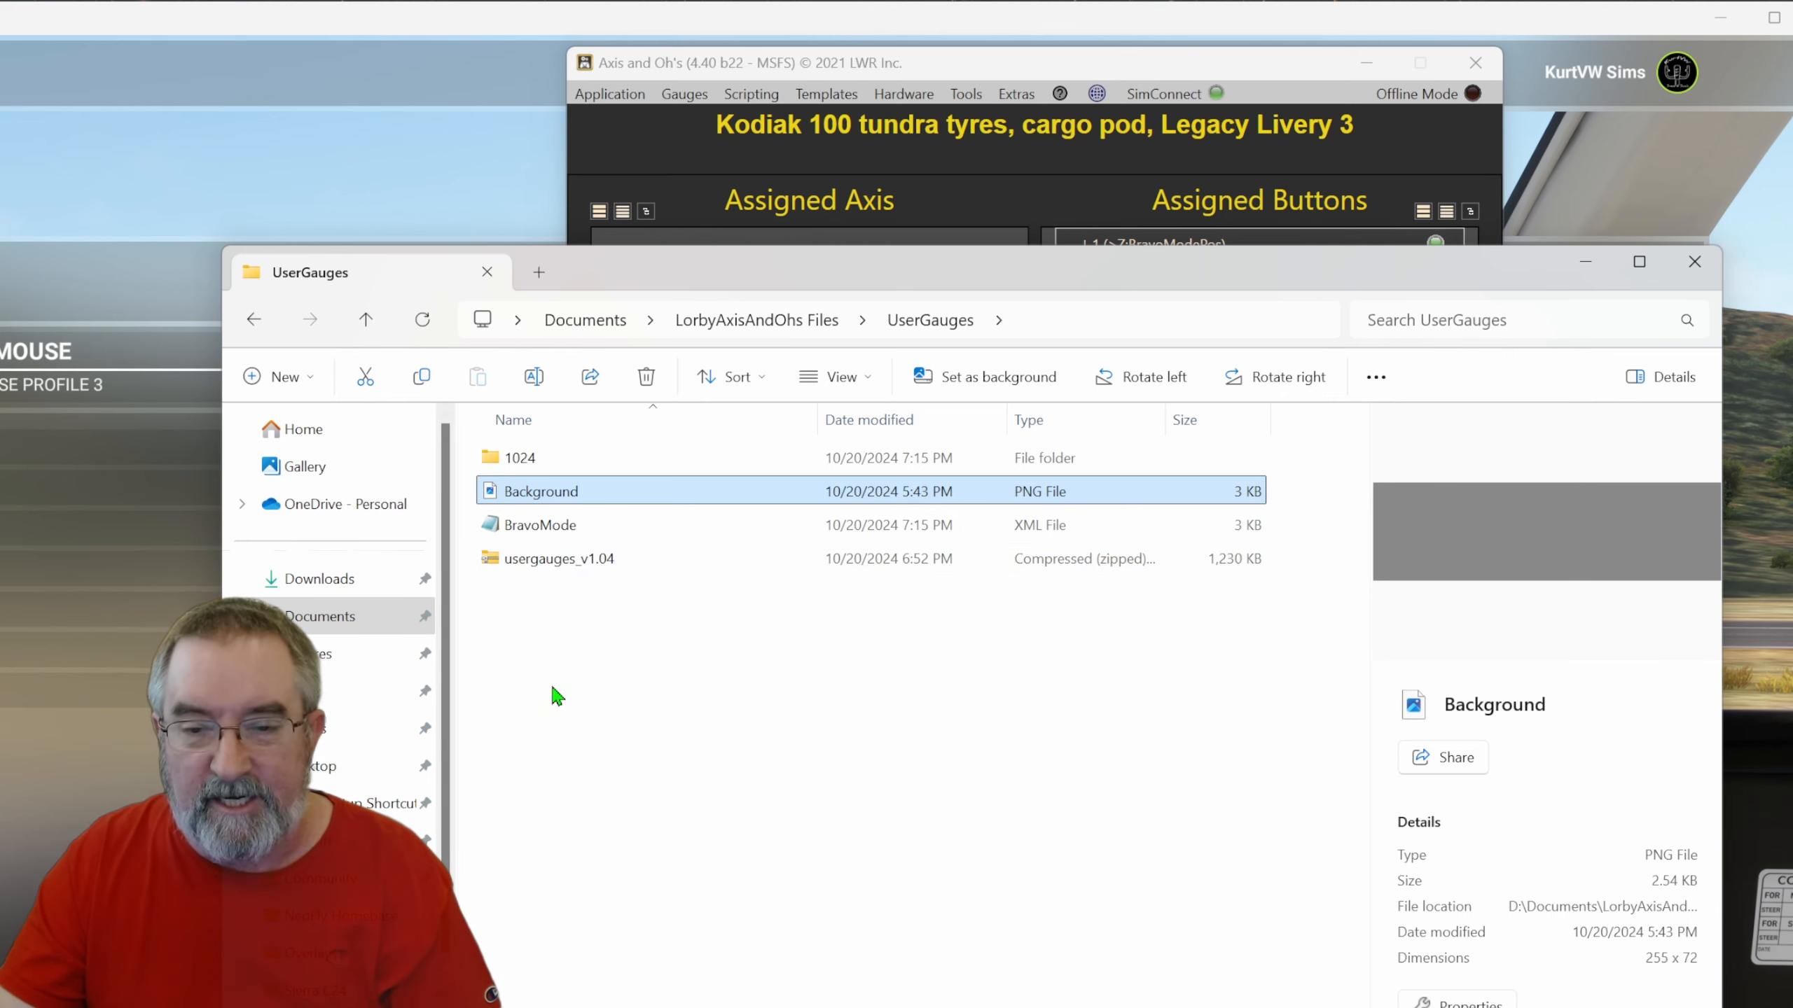
left_click(761, 190)
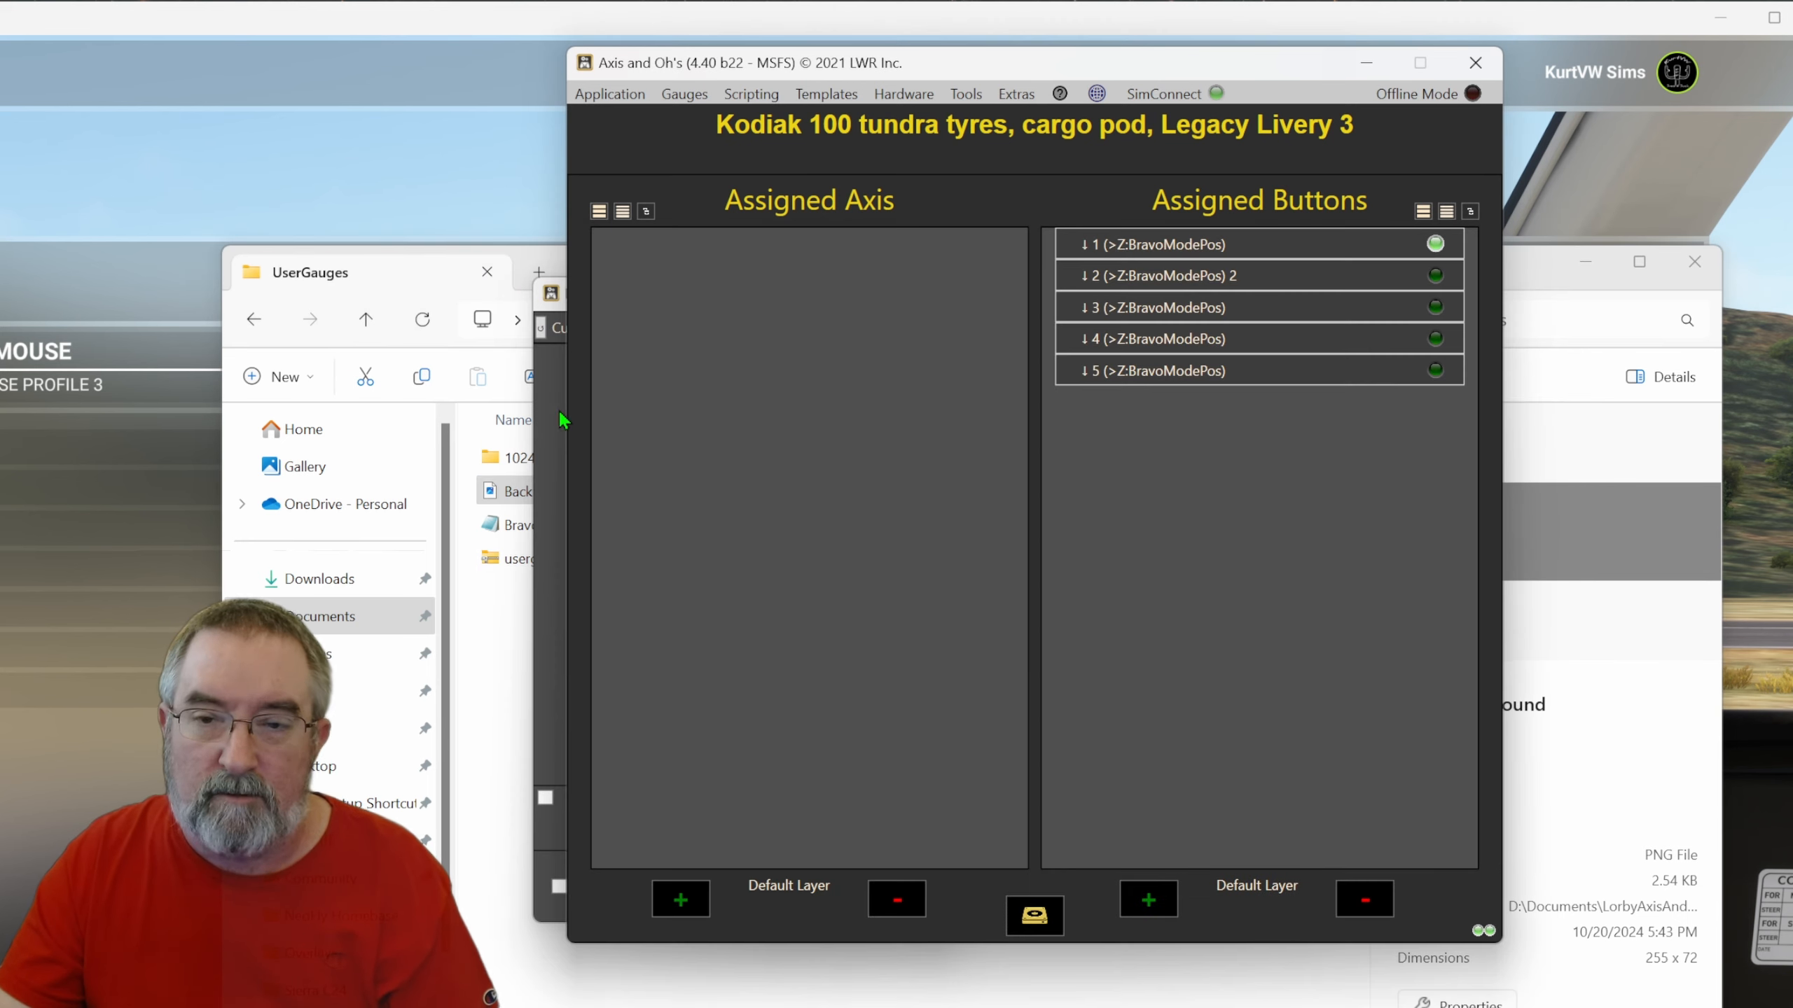
Open the Desktop FIPs virtual instruments window and launch its gauge editor.
left_click(750, 94)
mouse_move(684, 94)
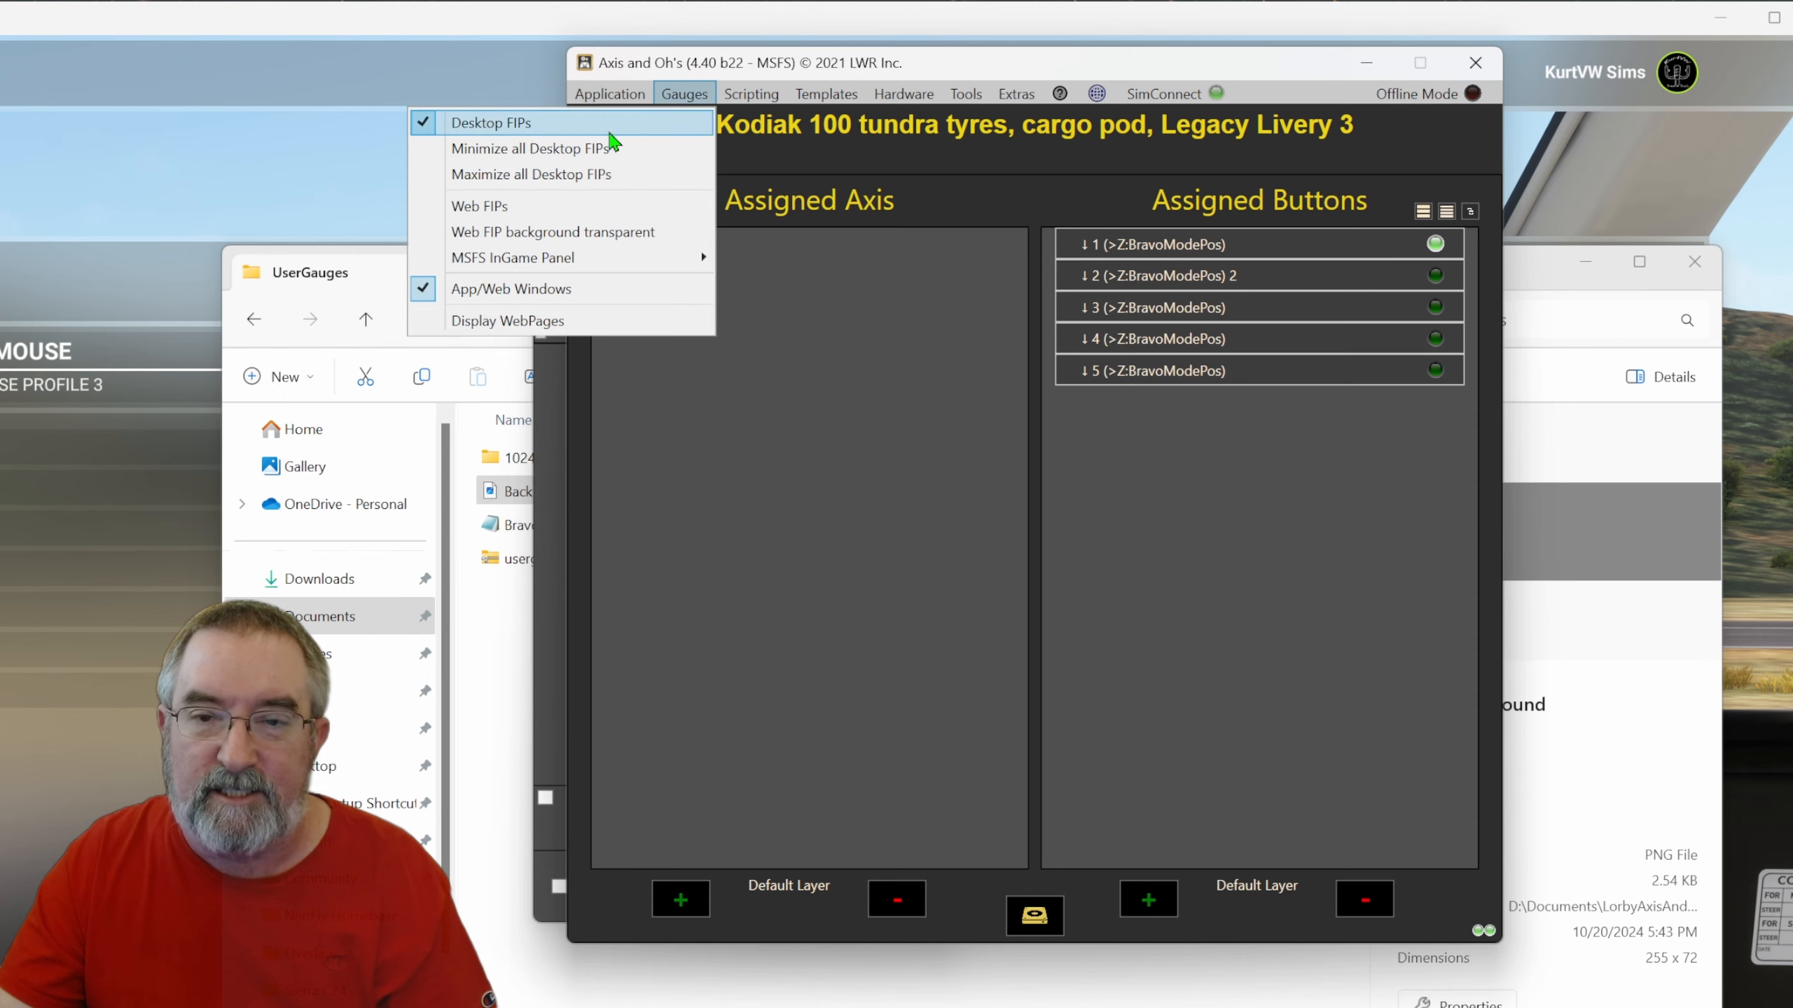
left_click(610, 131)
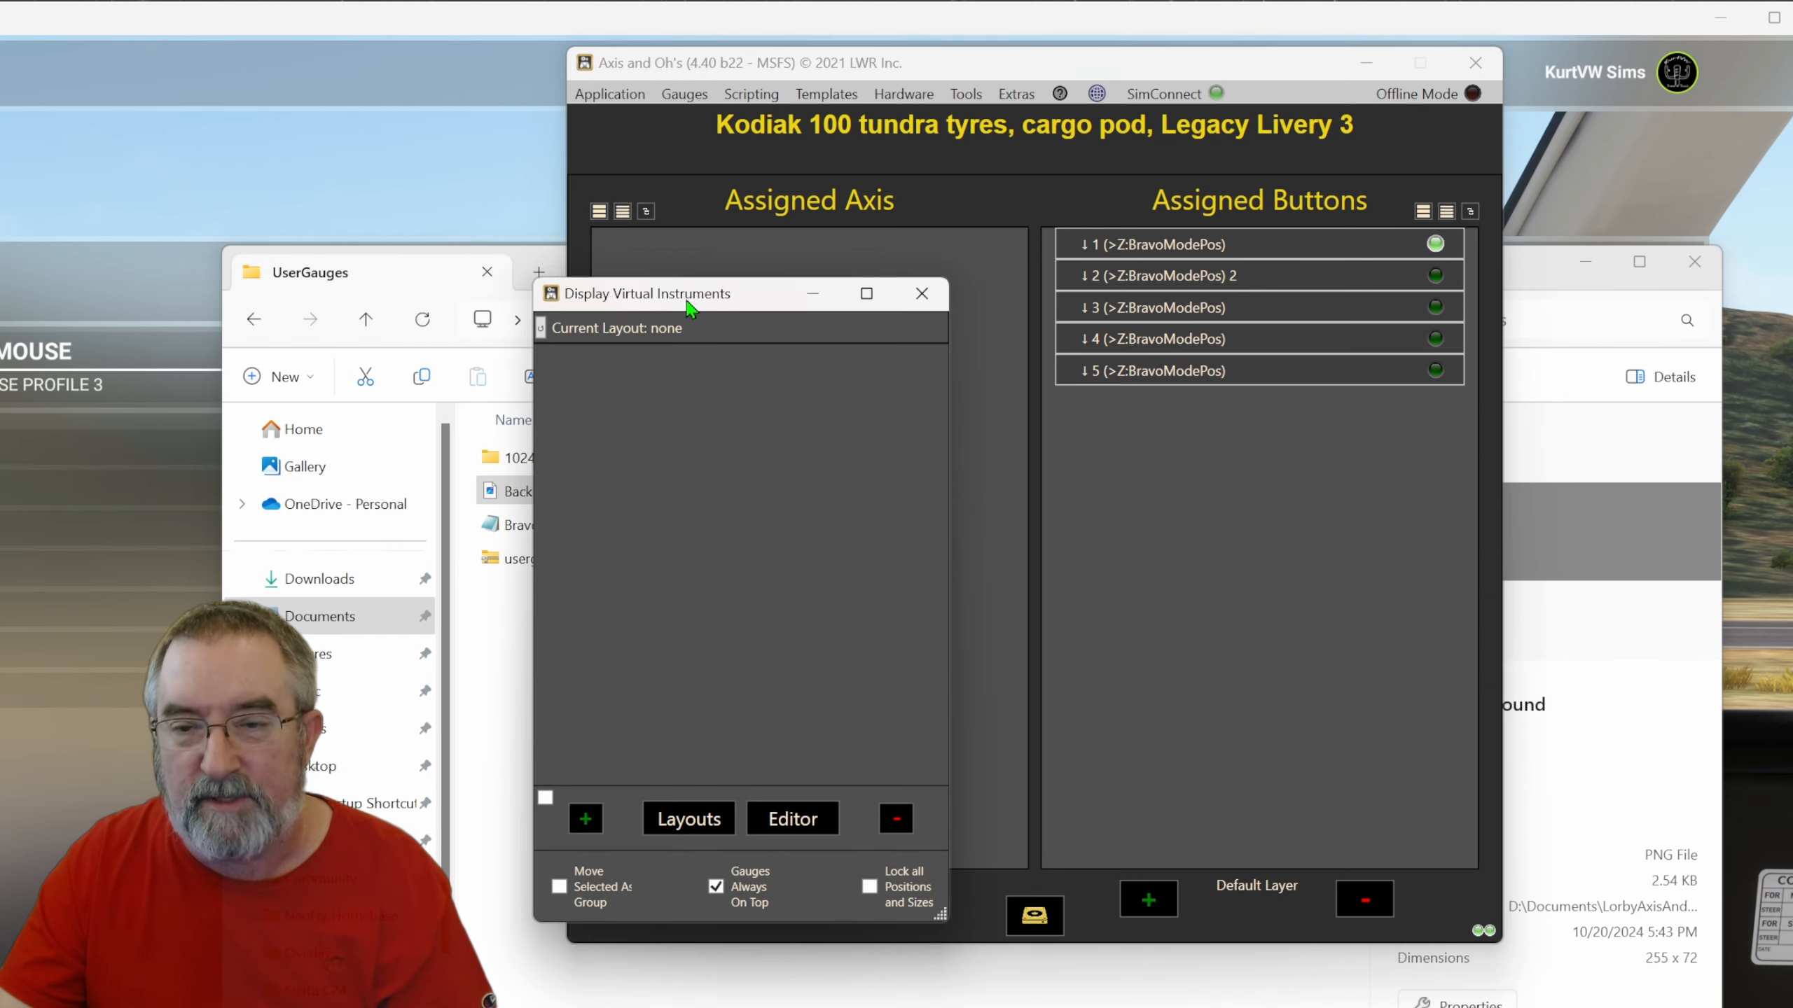
left_click_drag(701, 297, 730, 192)
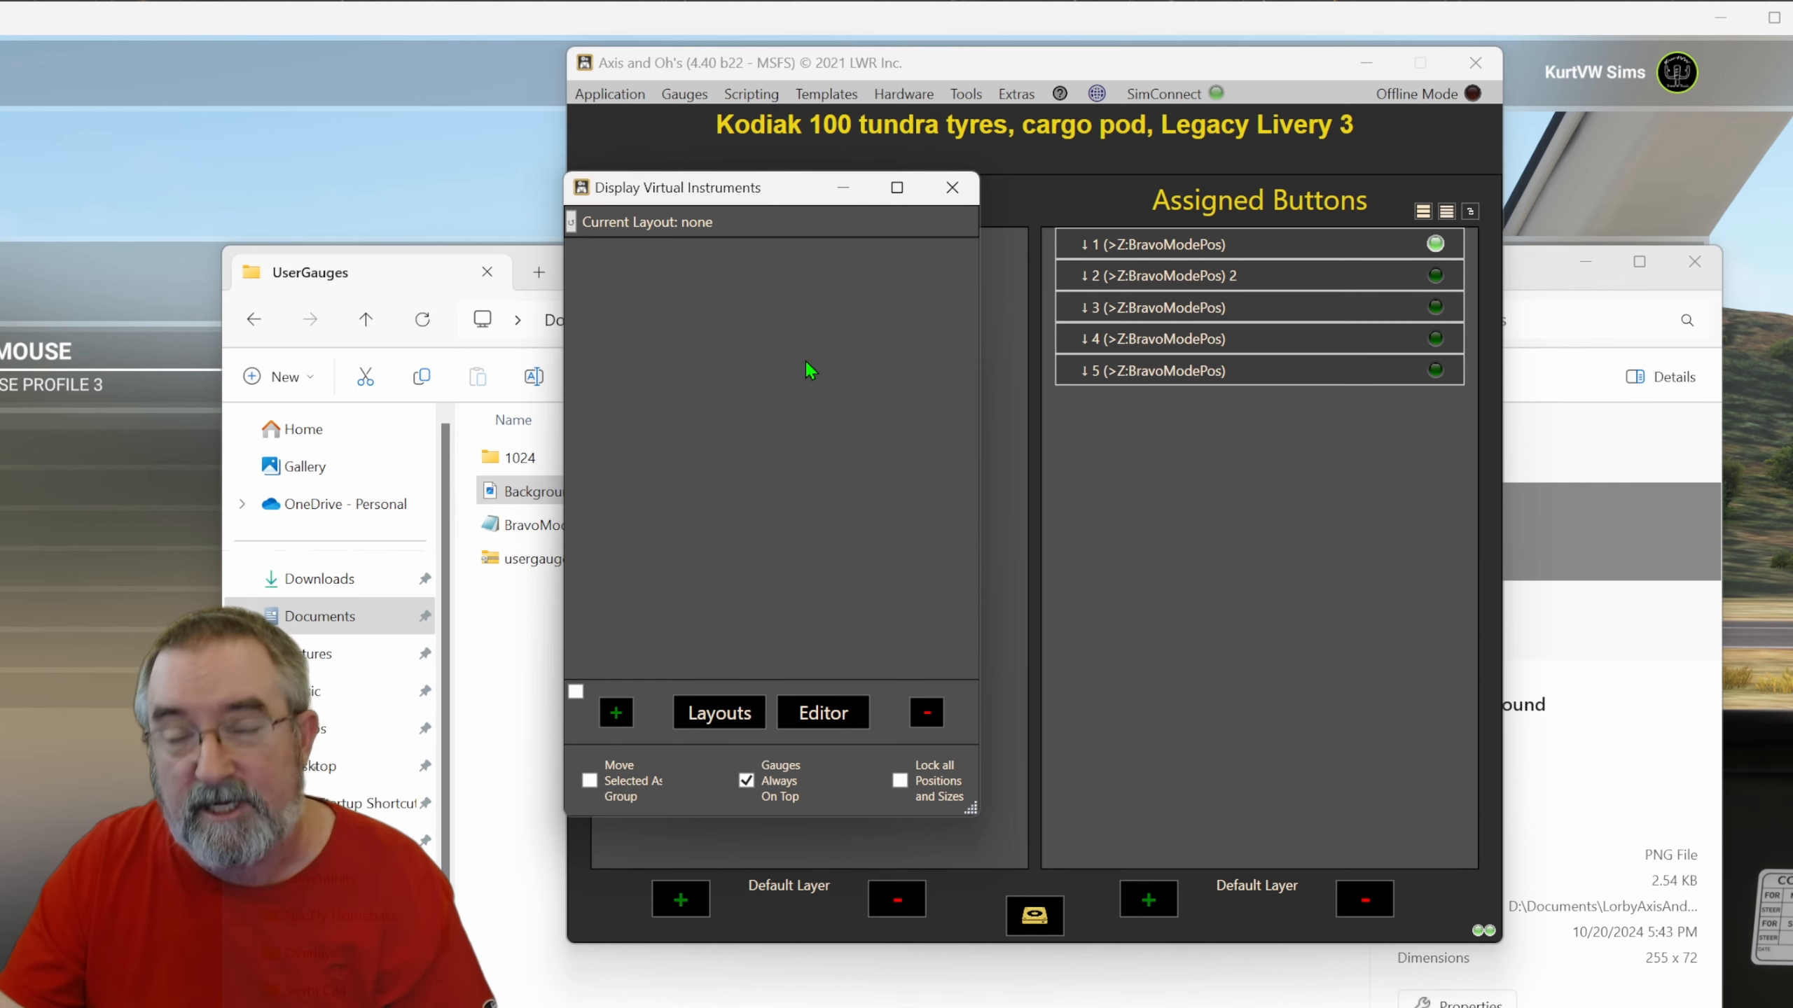
left_click(817, 718)
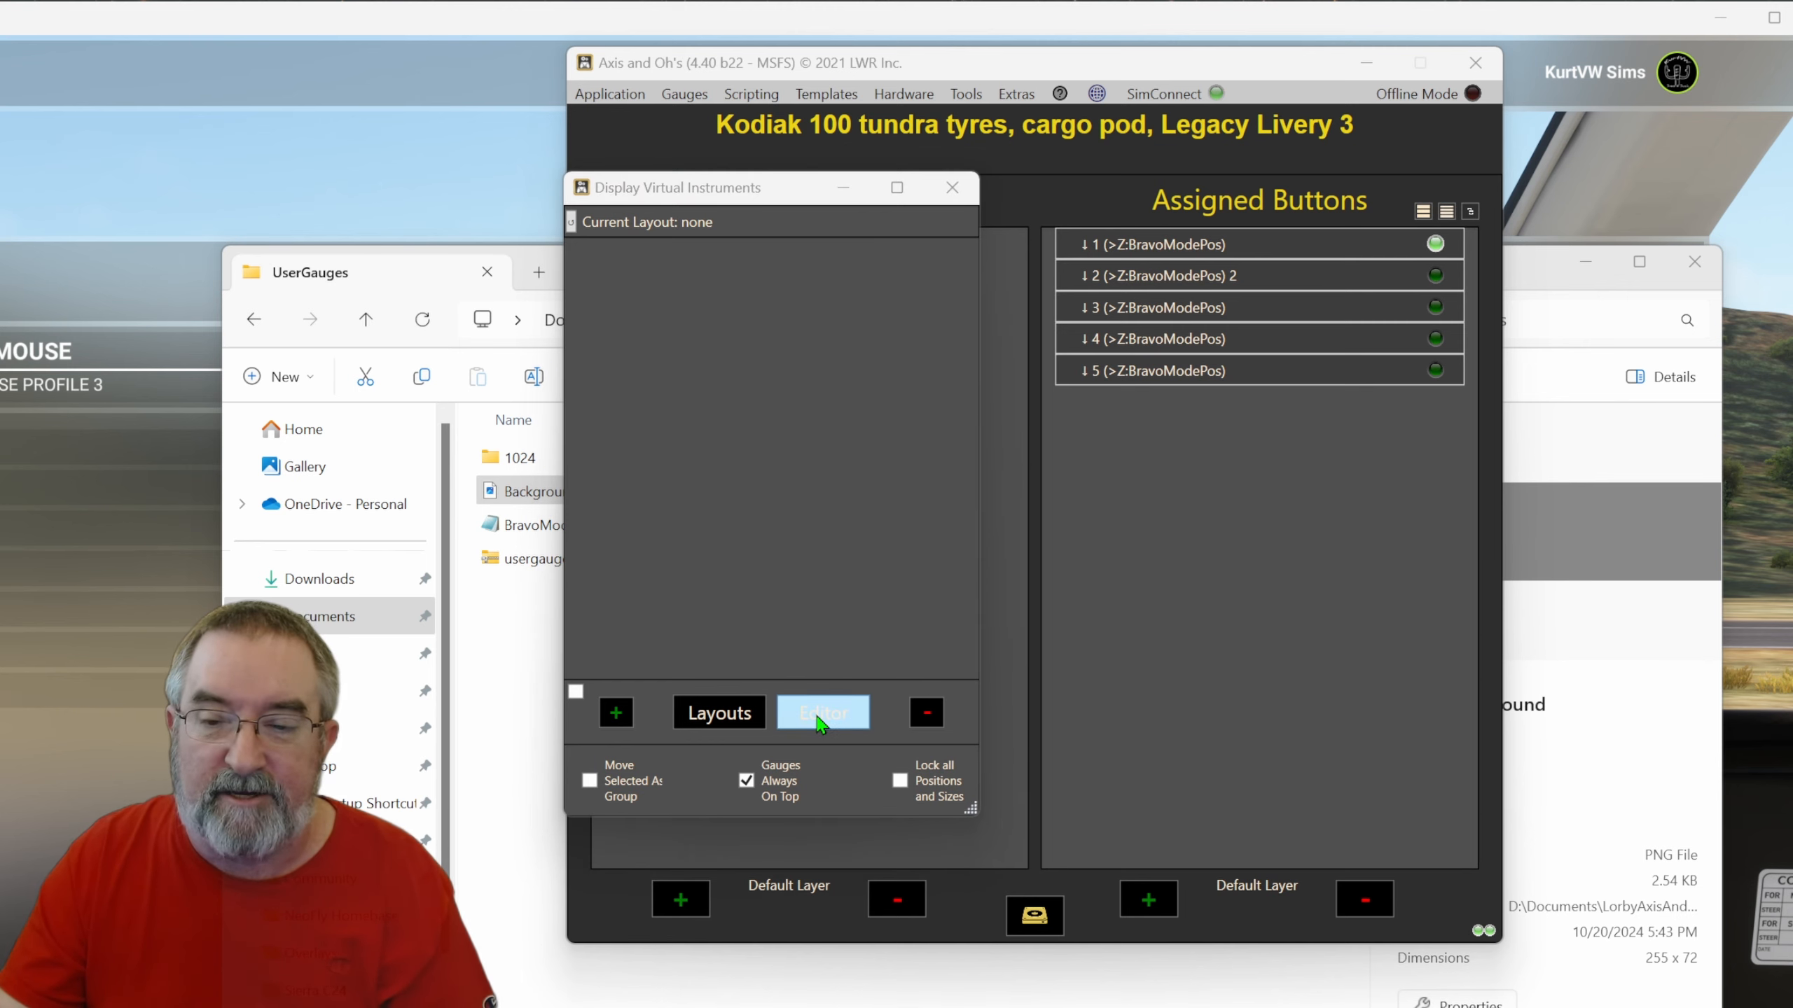
left_click_drag(627, 145, 1043, 344)
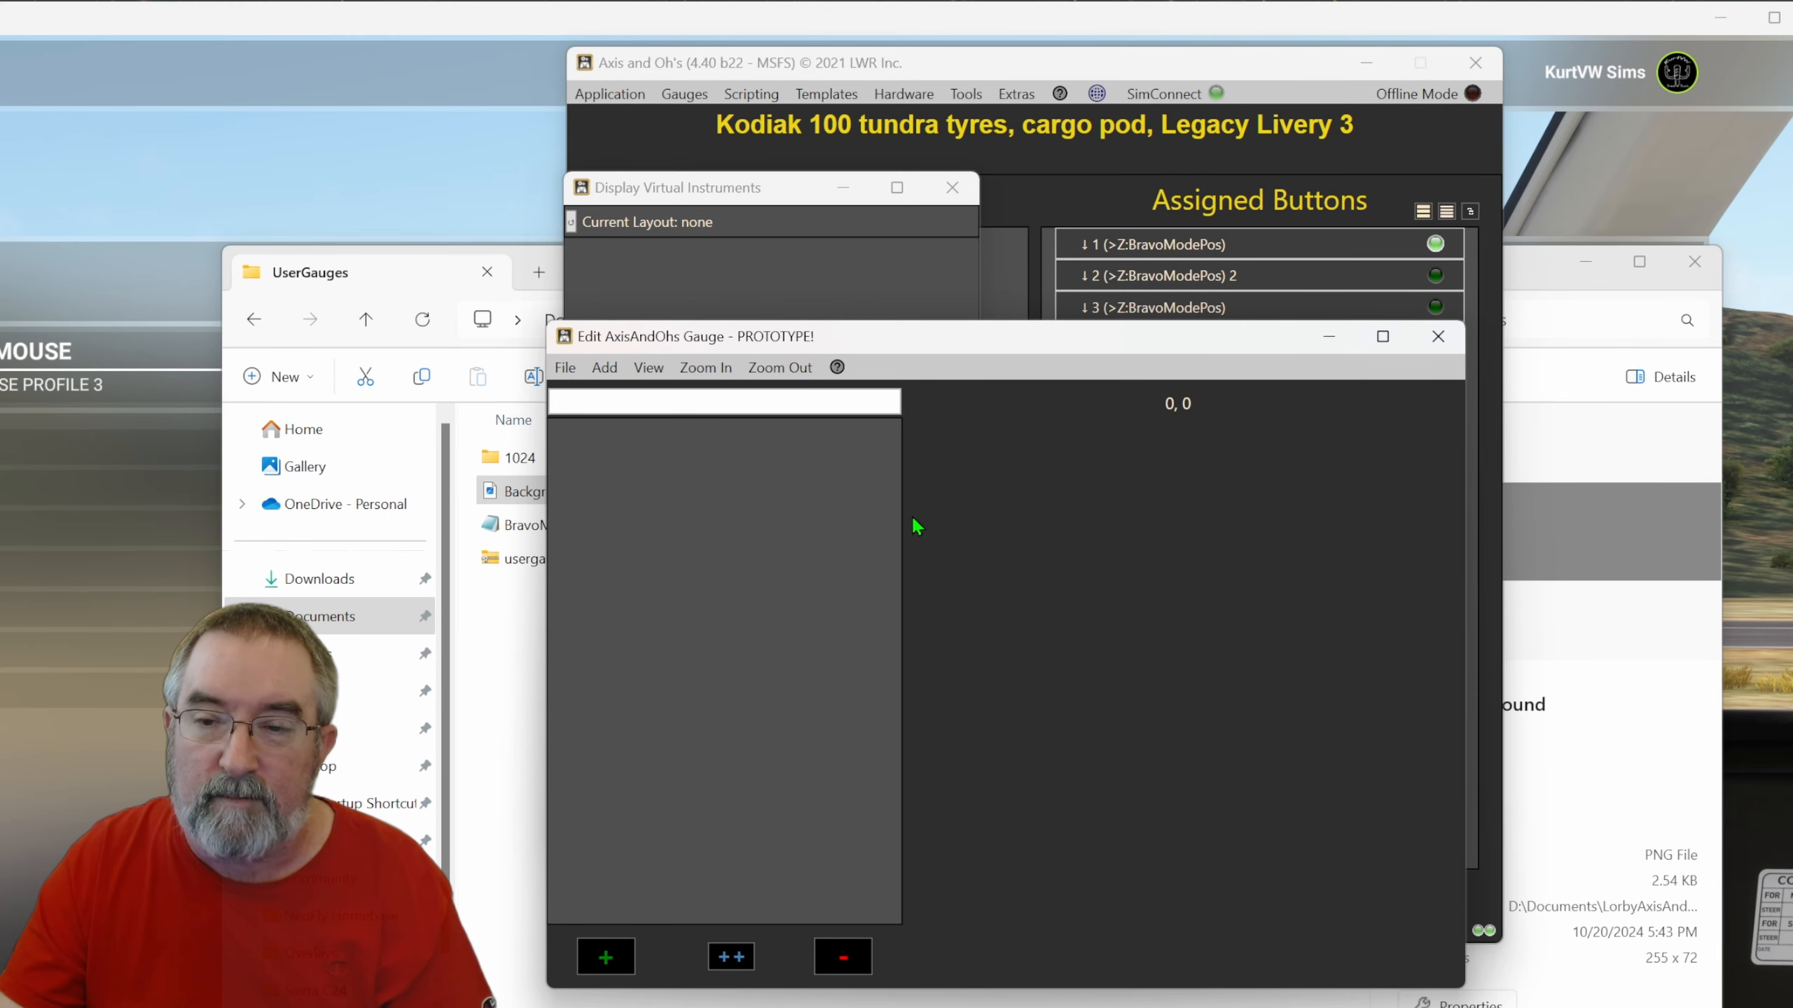
Create a new FIP gauge named BravoMode with Background.png from the UserGauges folder as its background.
left_click(568, 367)
left_click(521, 399)
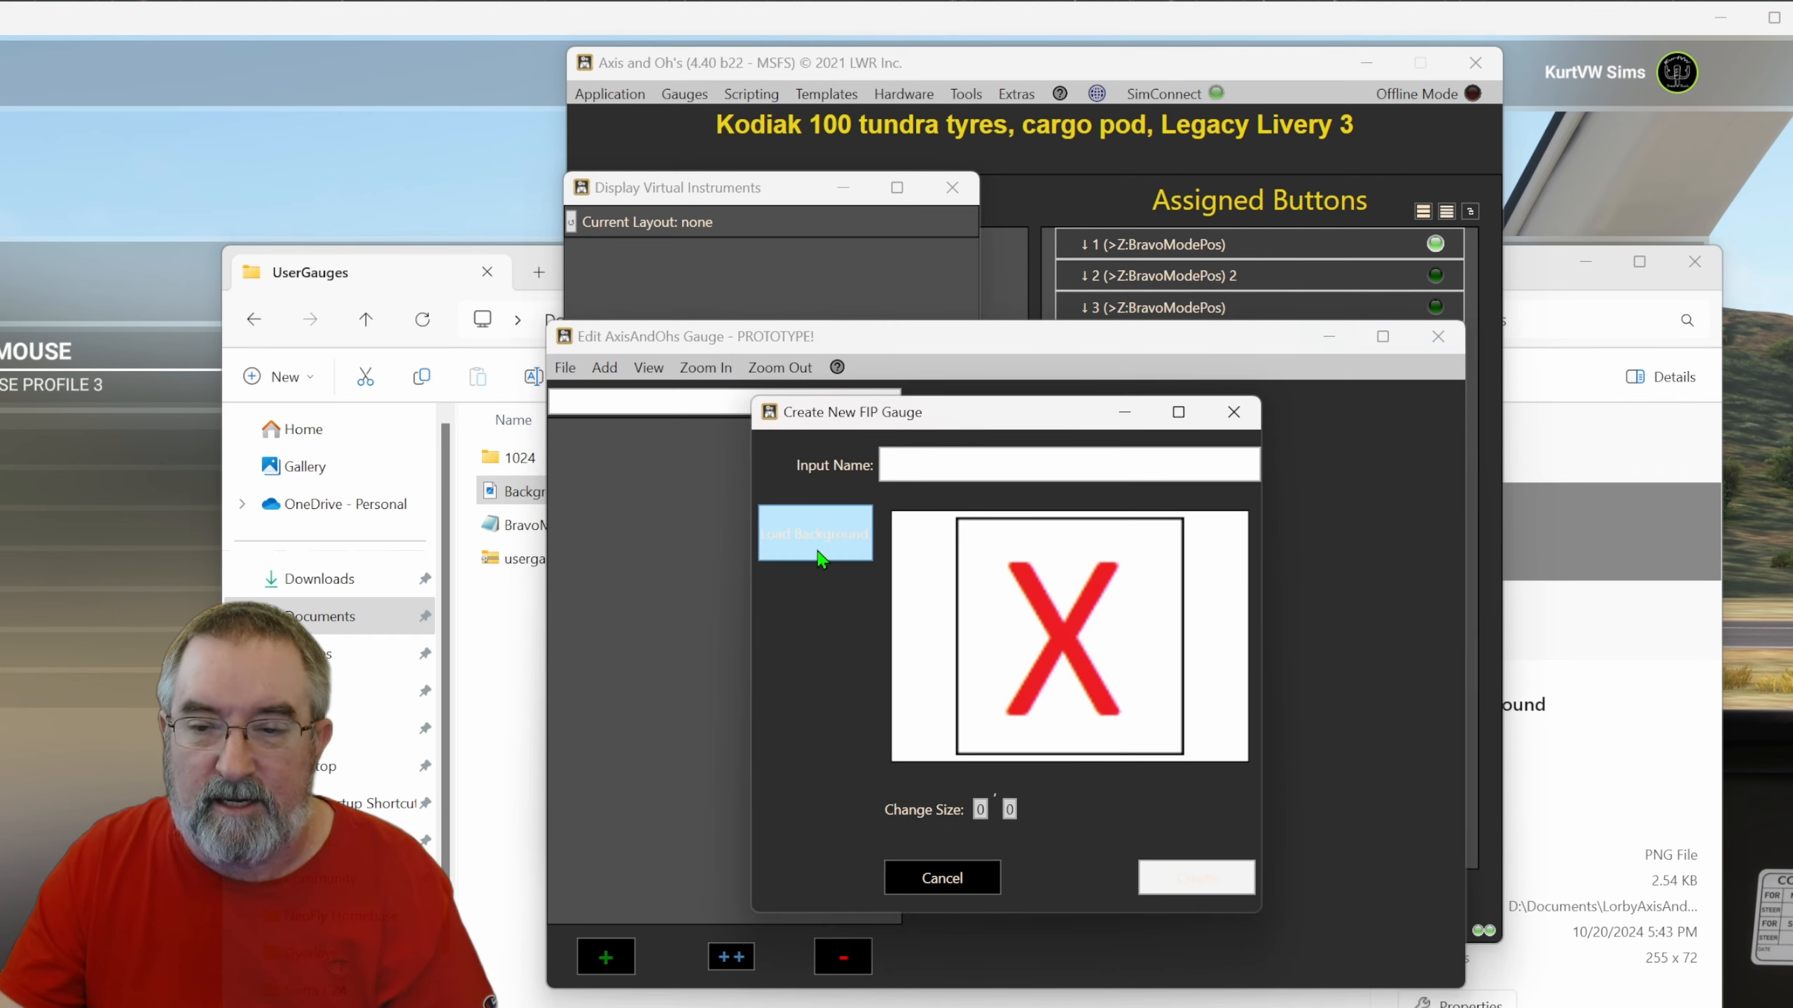
left_click(821, 558)
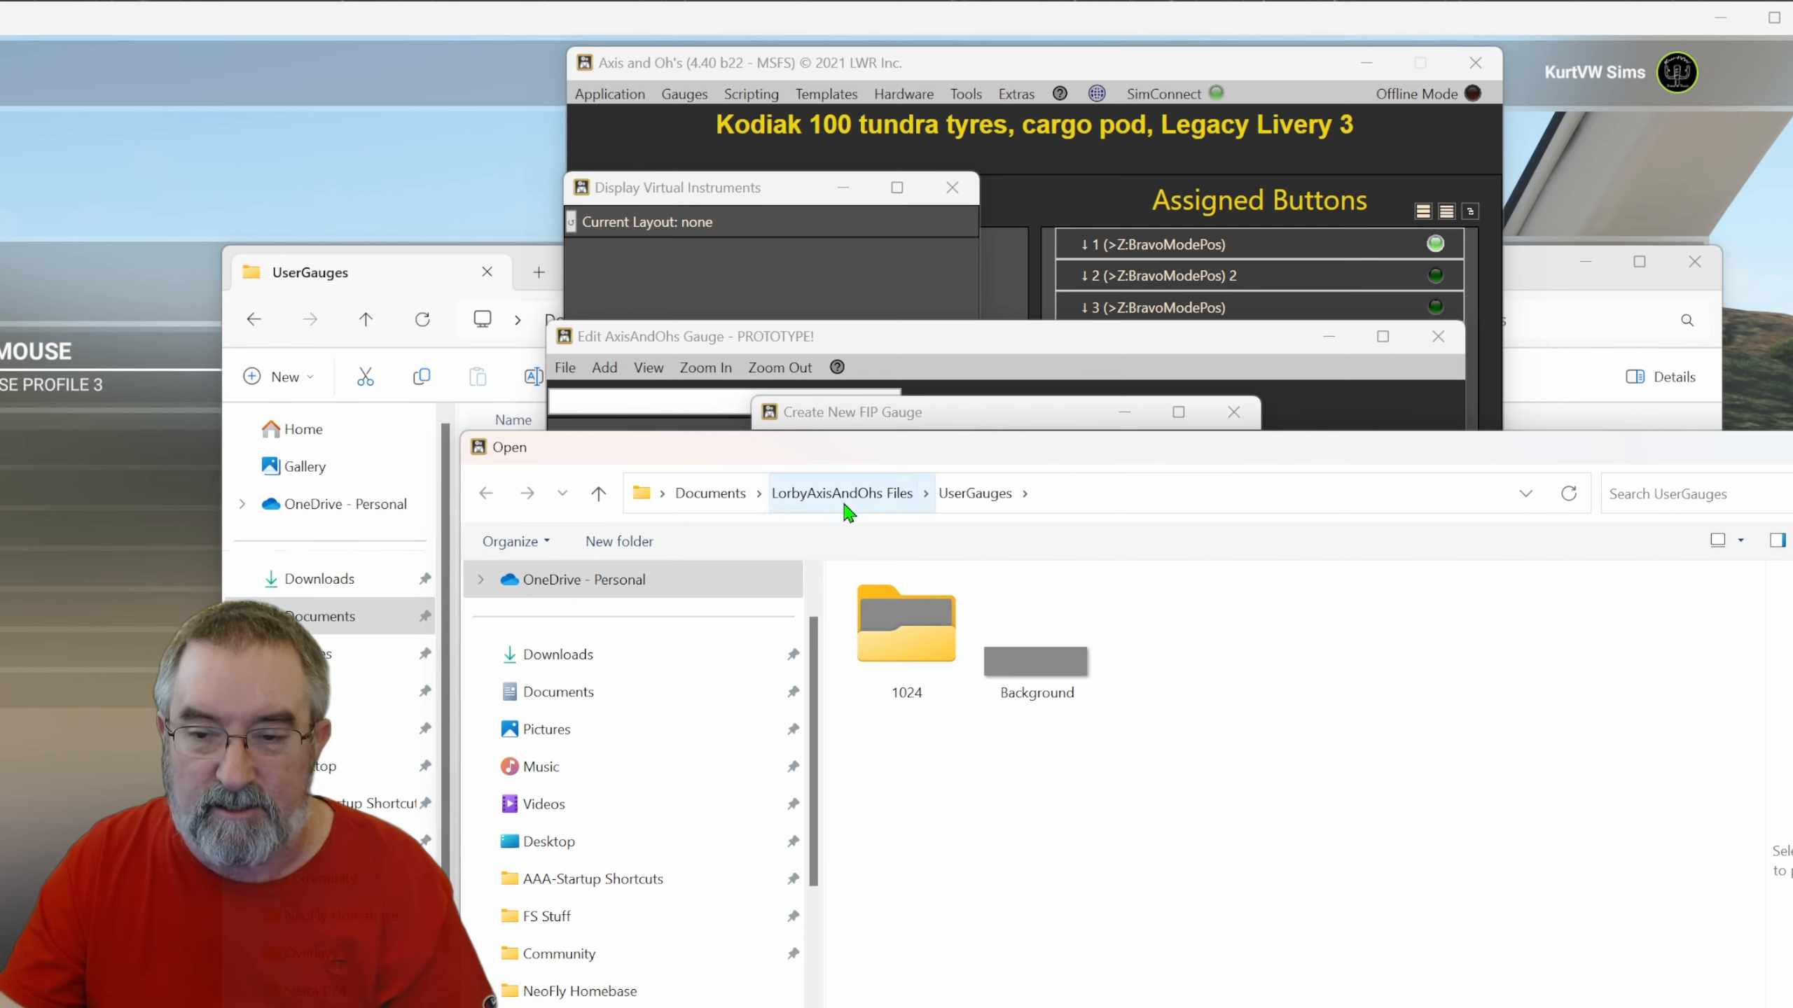
left_click(1062, 689)
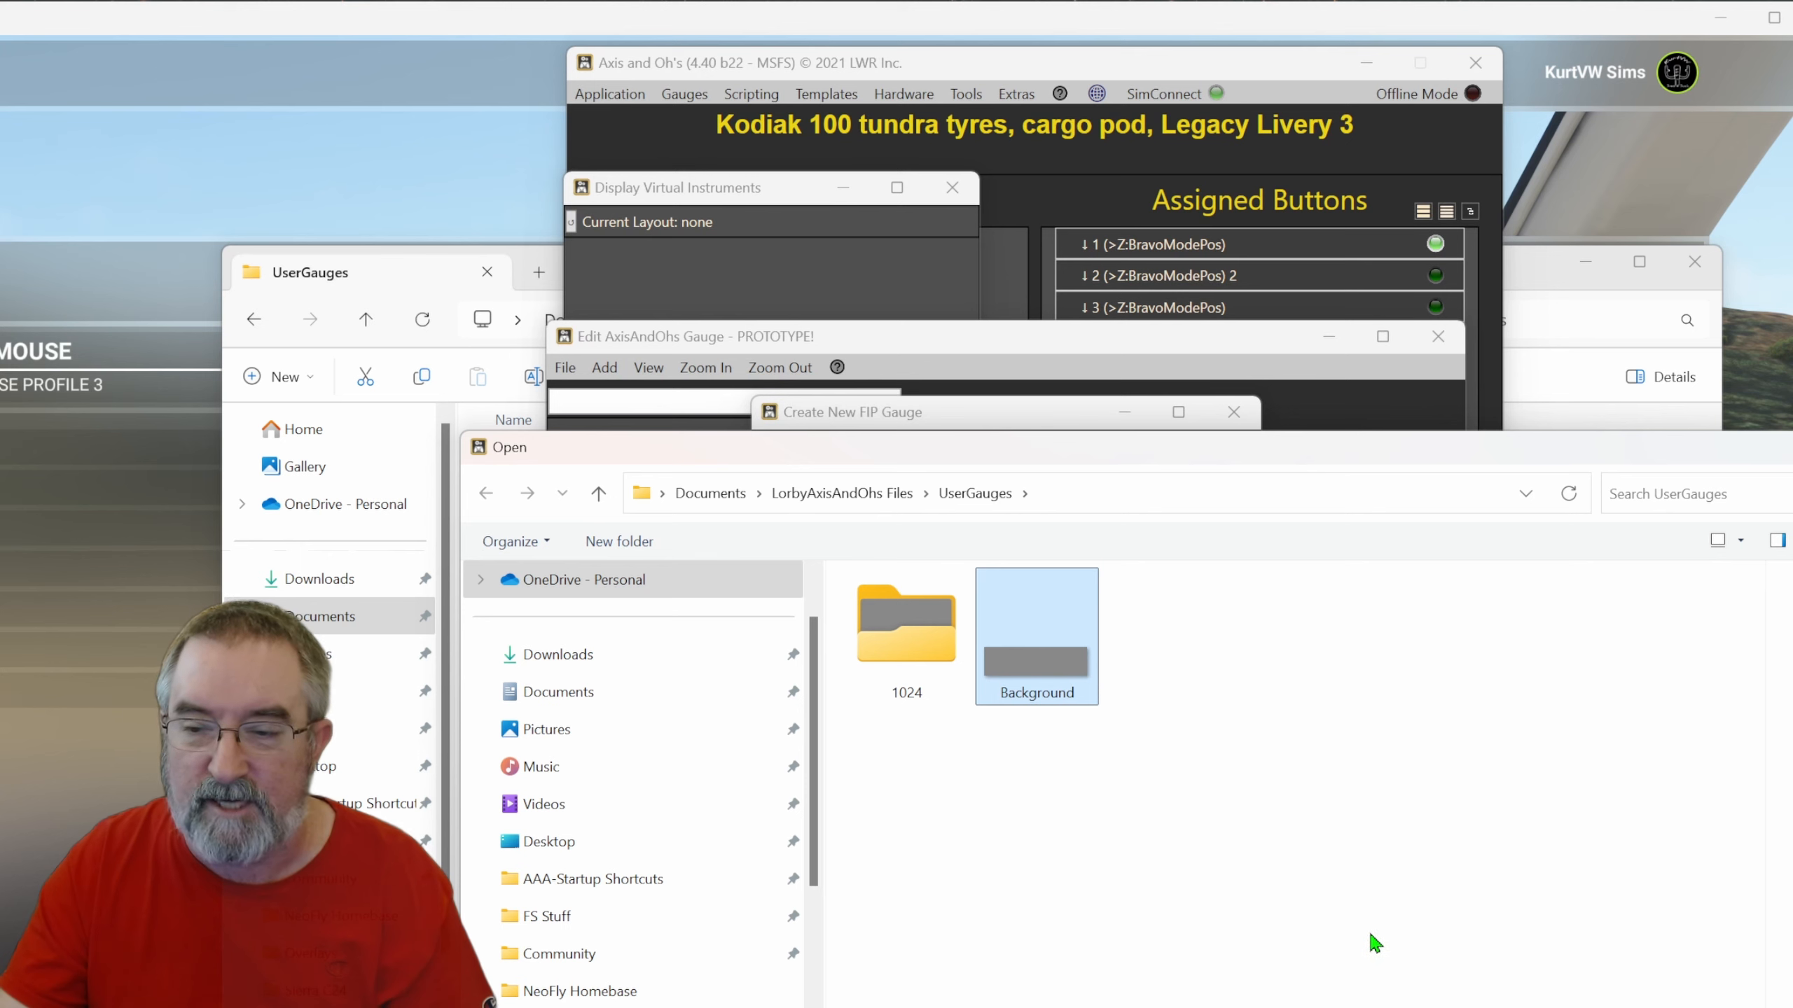
key("Return")
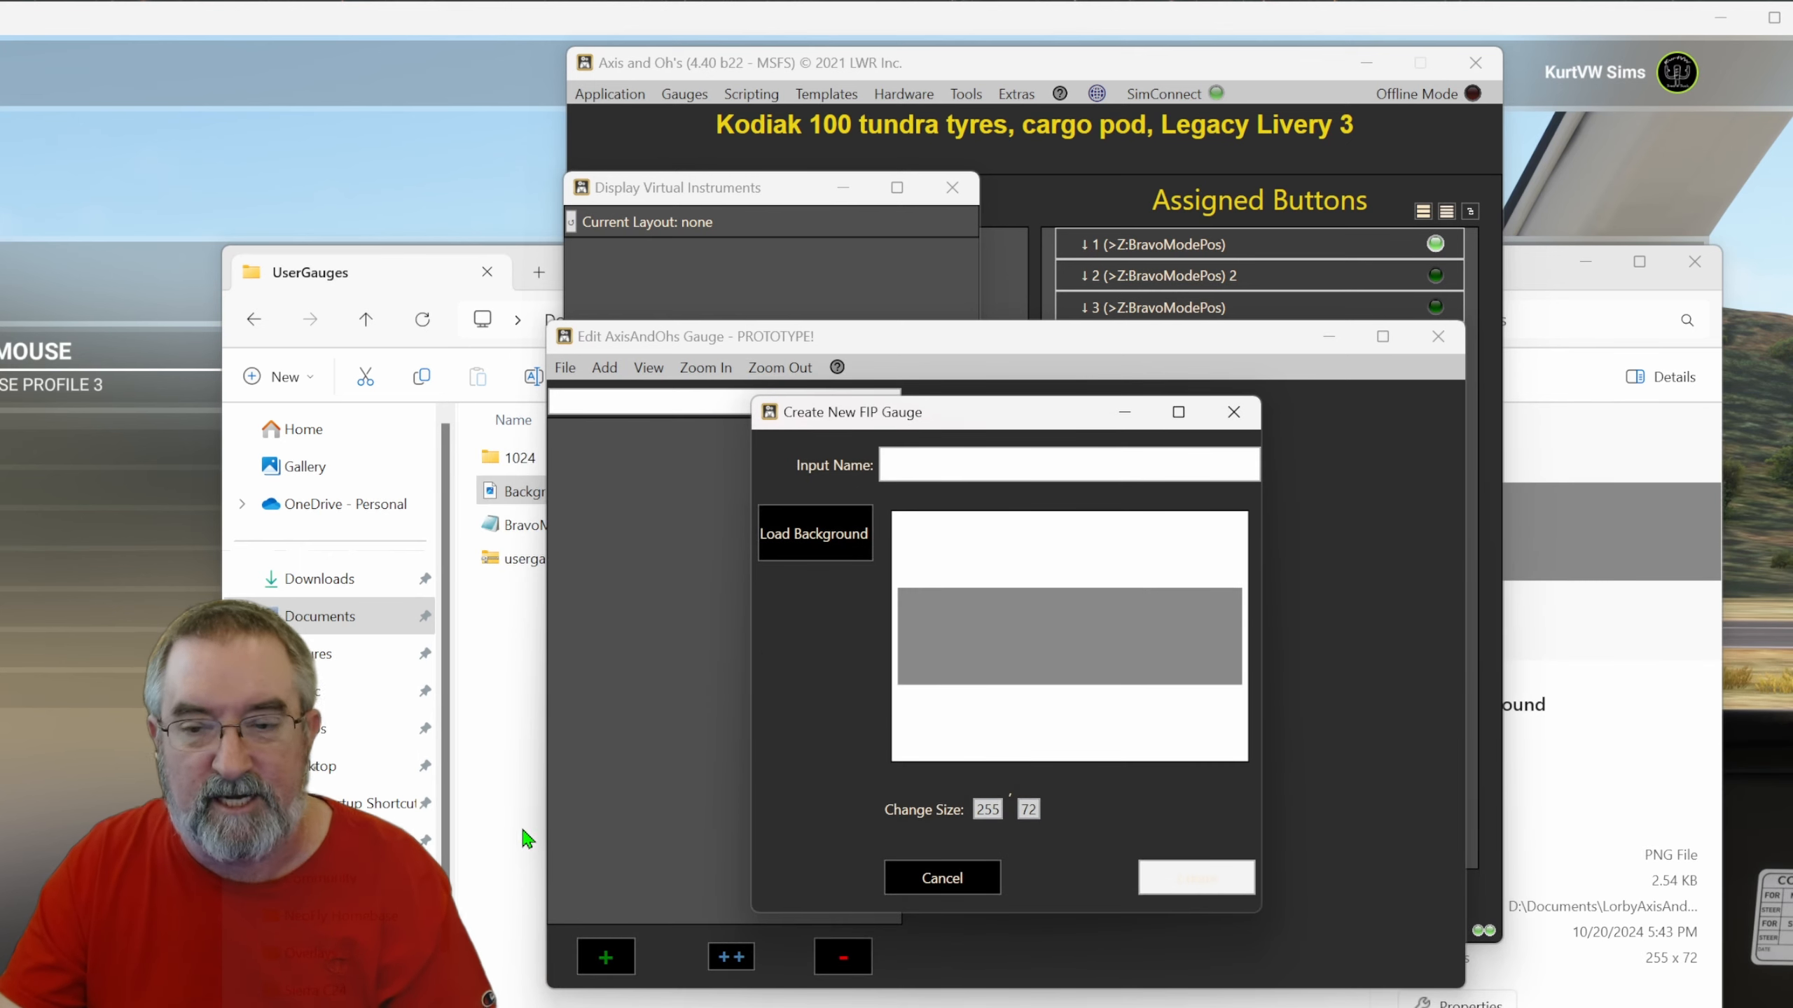
left_click(938, 470)
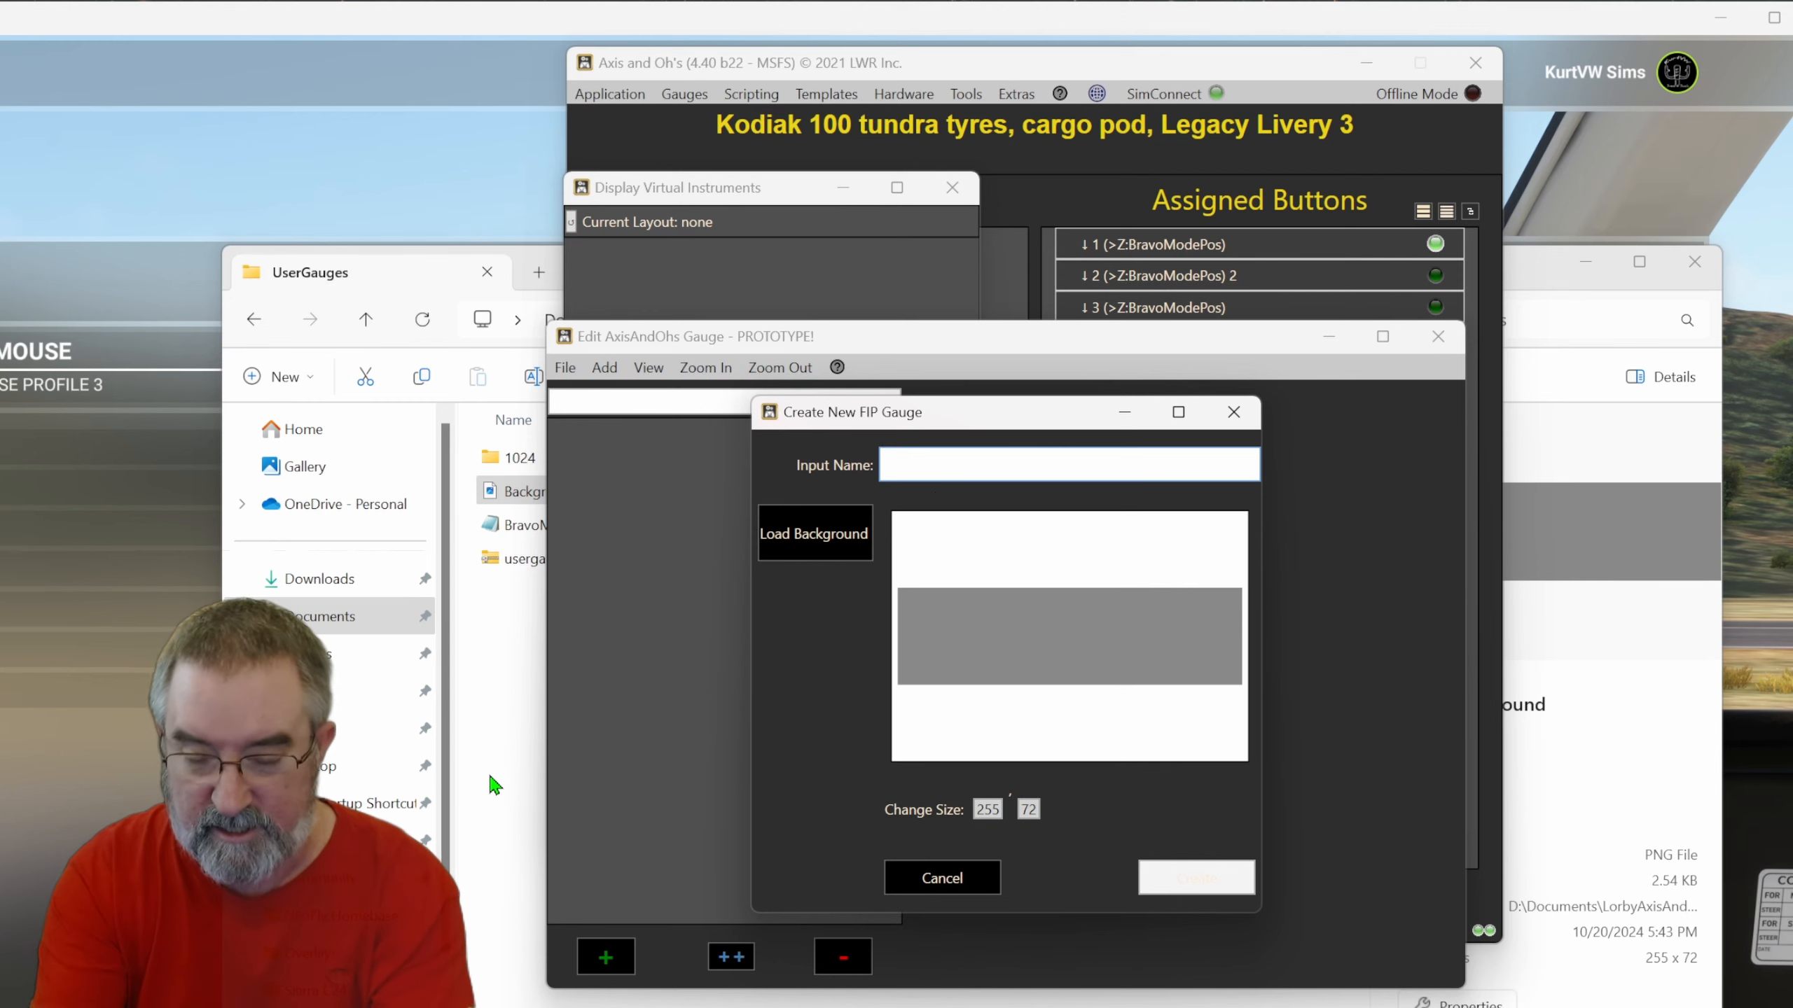
type("Brav")
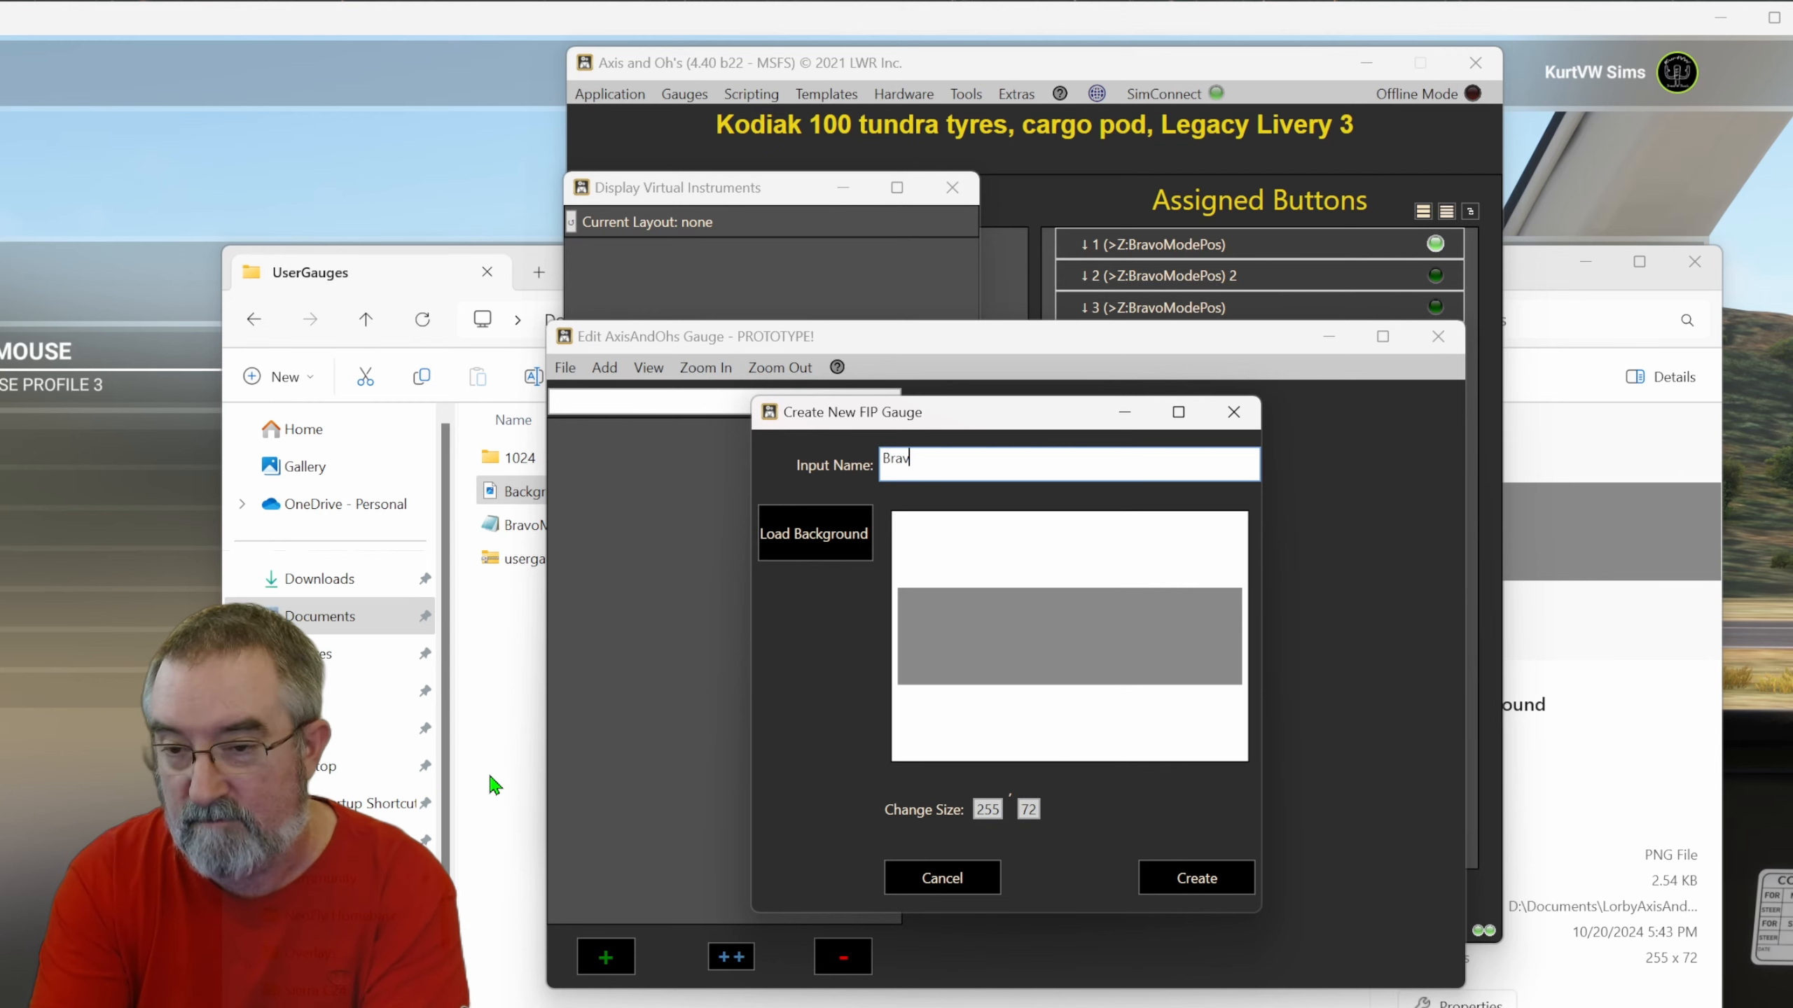
type("oMode")
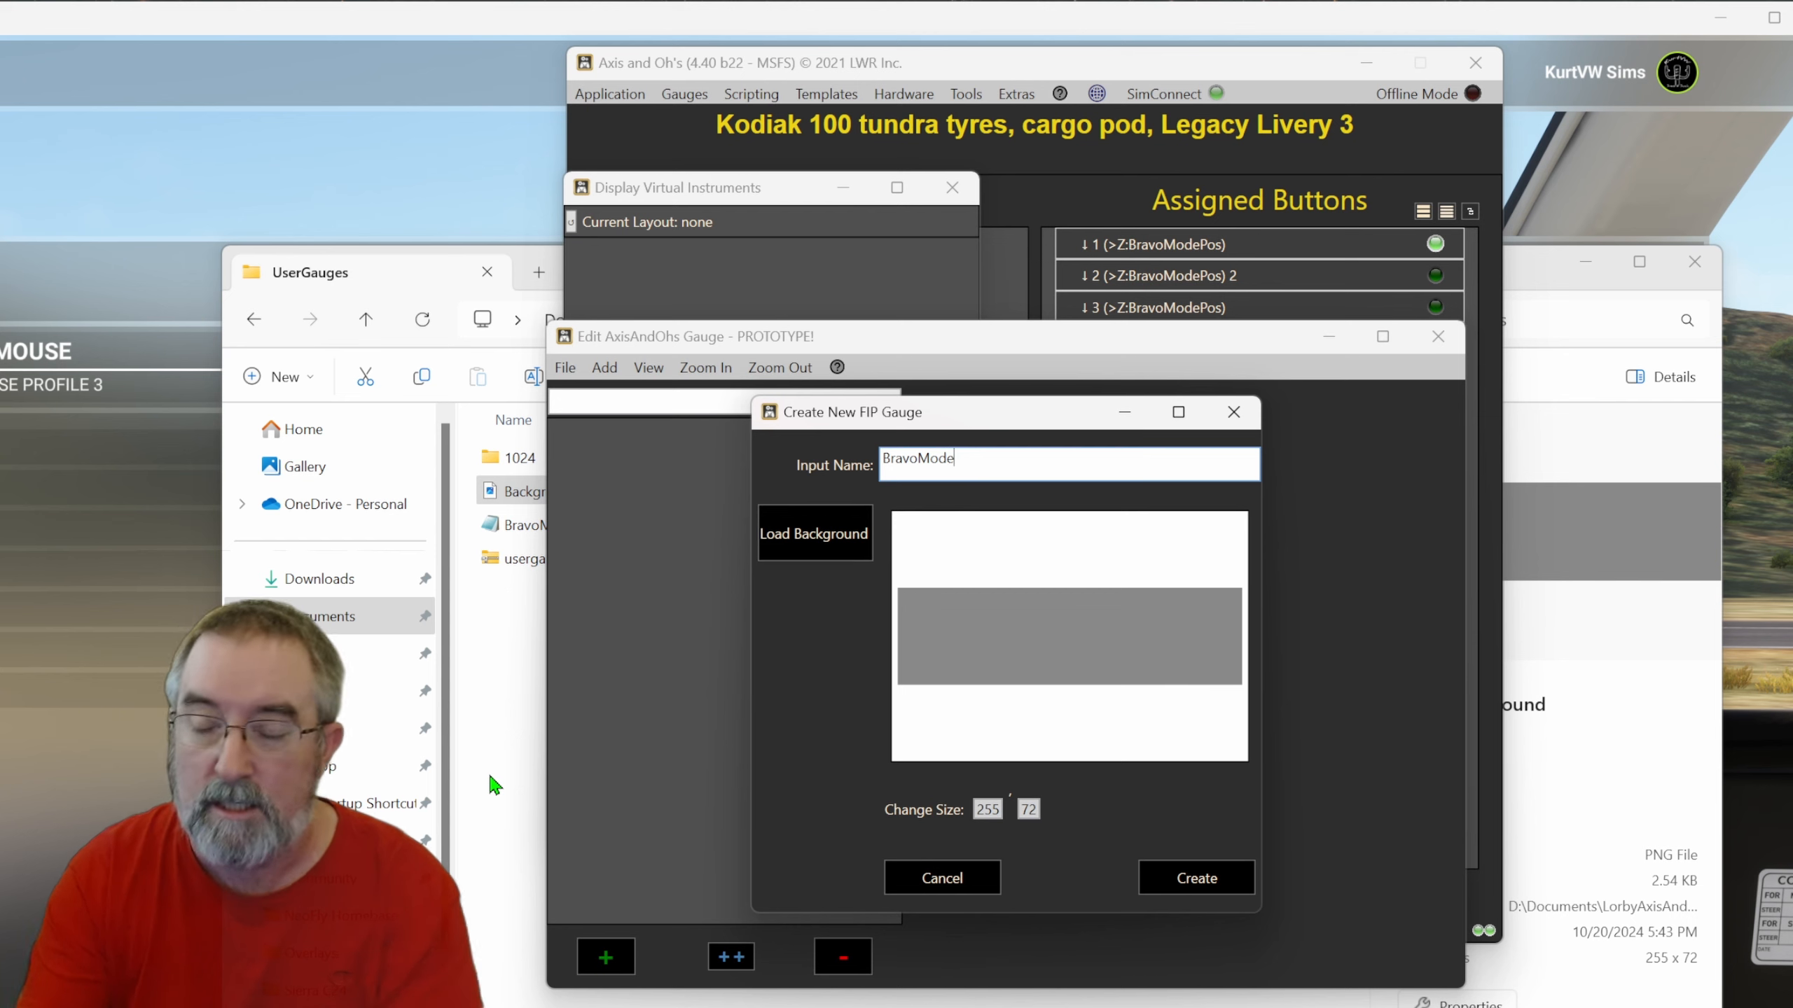
left_click(1195, 892)
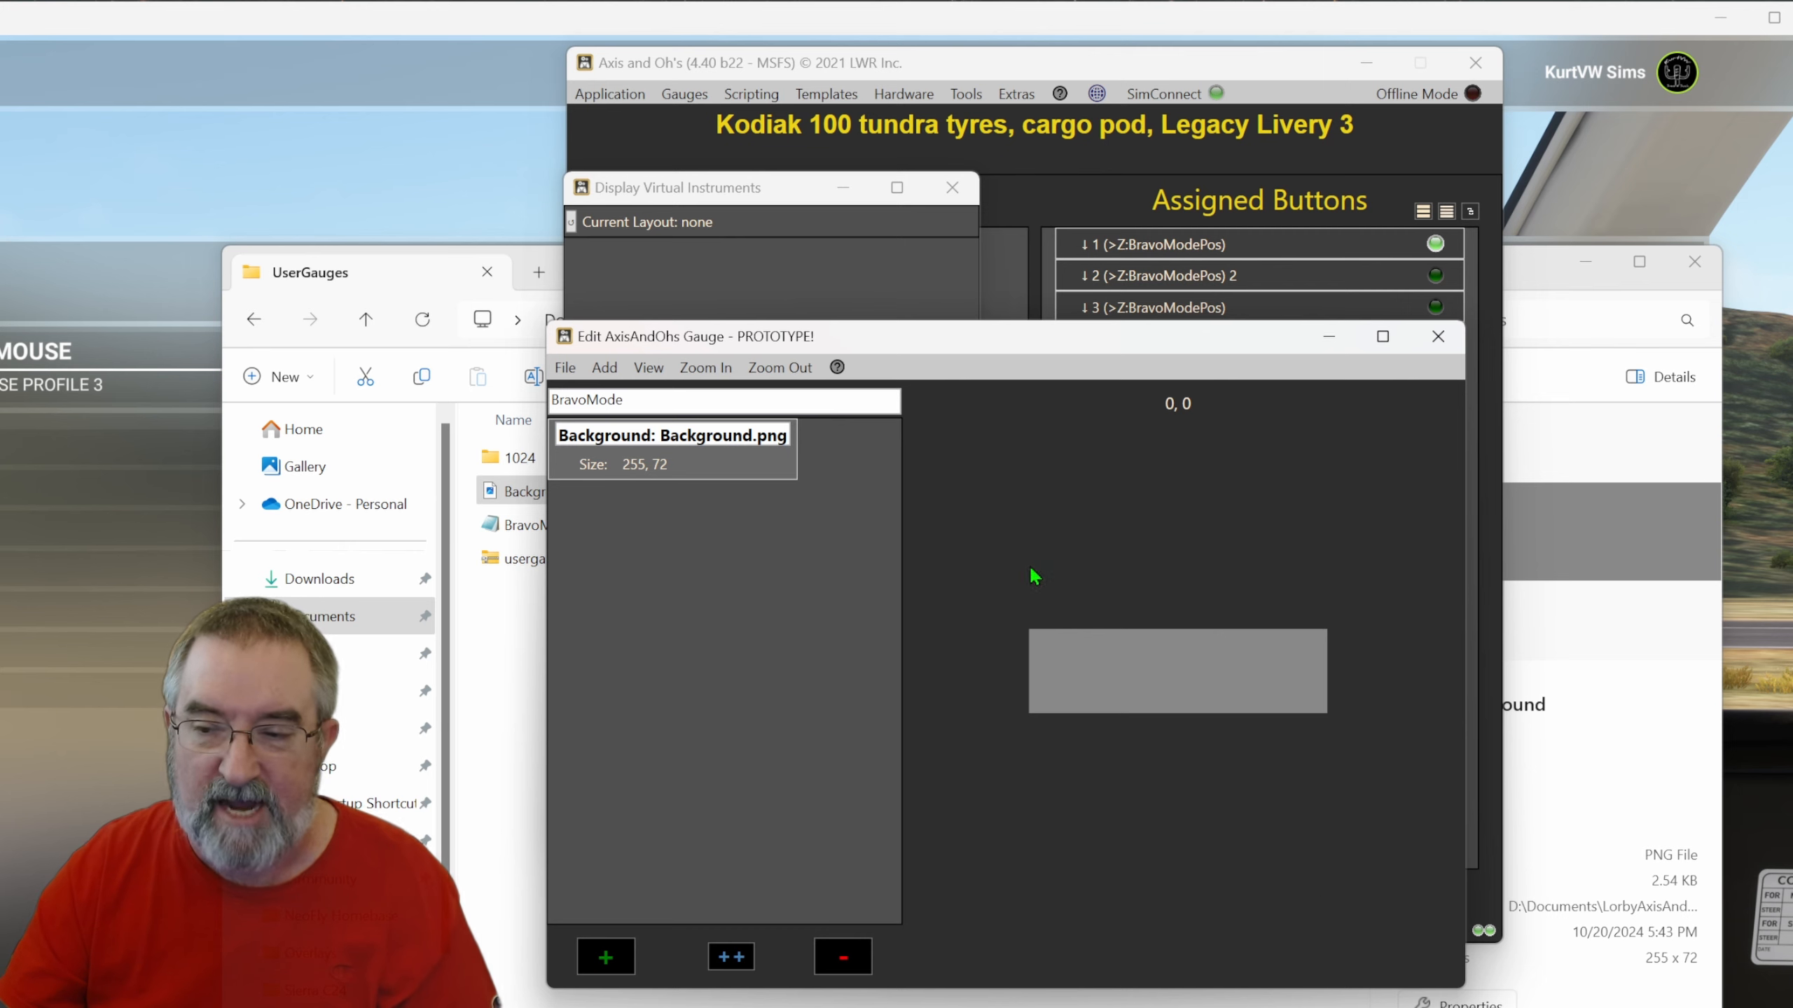
Add a gauge text element to the BravoMode gauge with the text Airspeed.
left_click(607, 374)
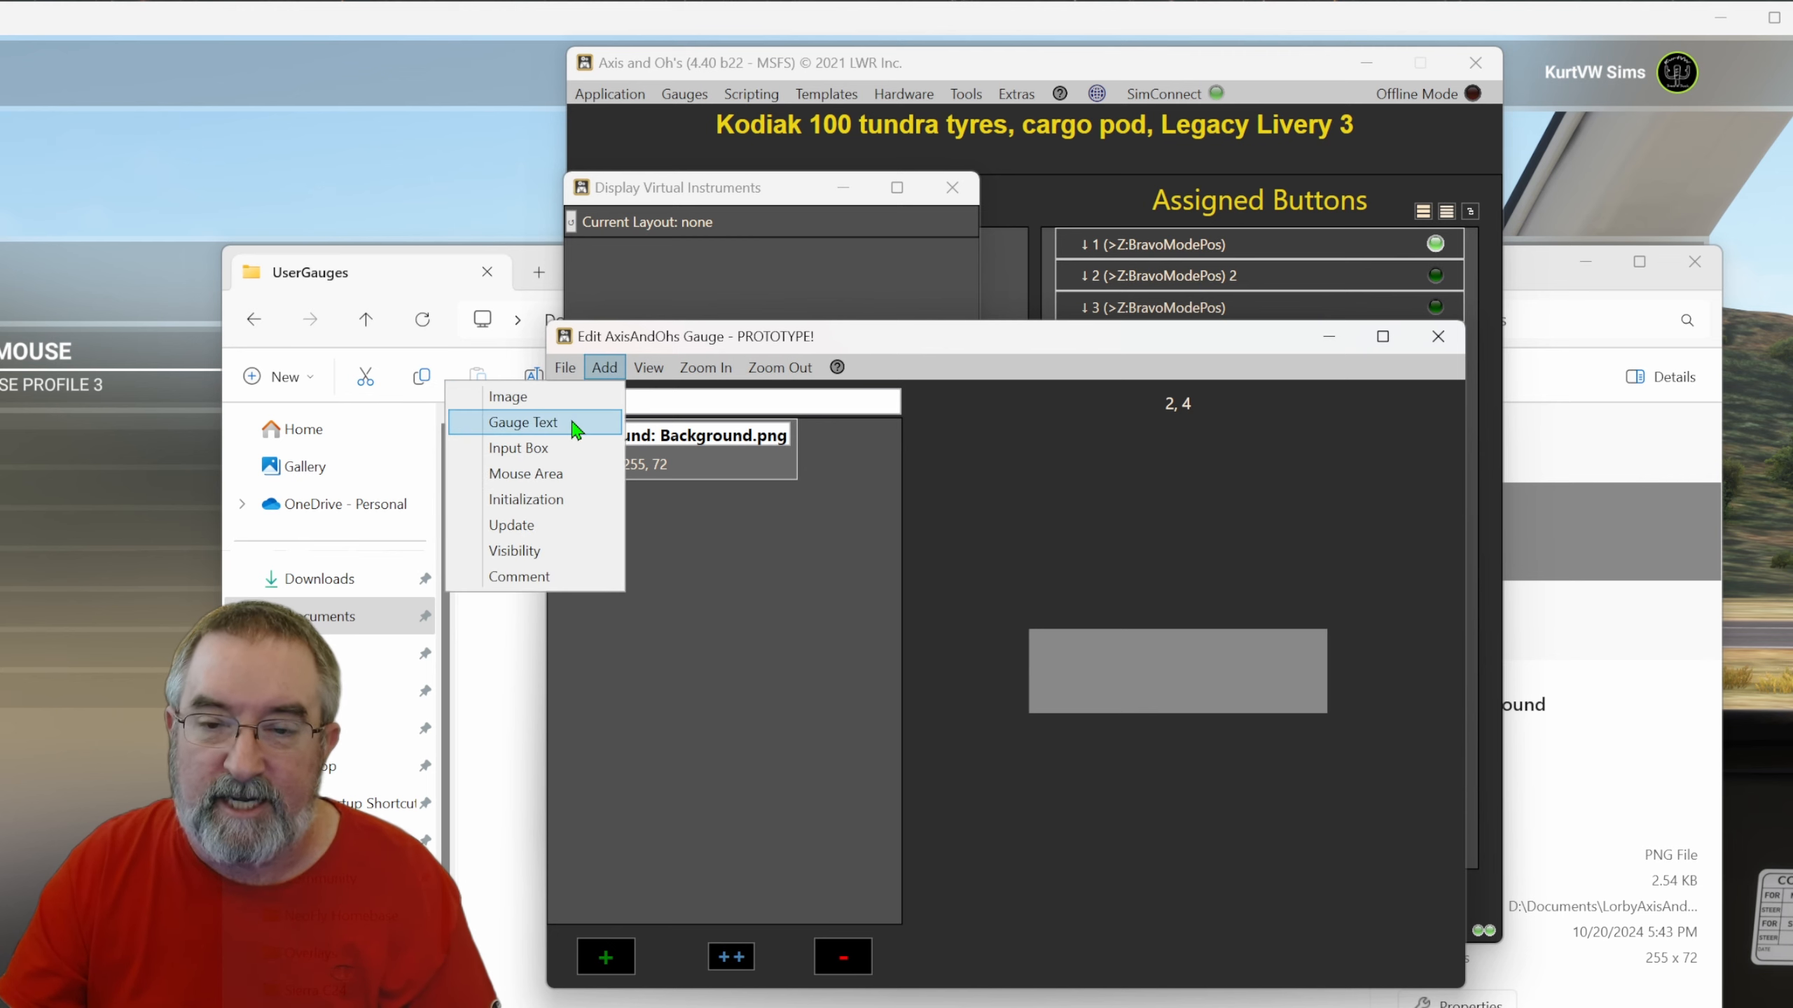
left_click(575, 424)
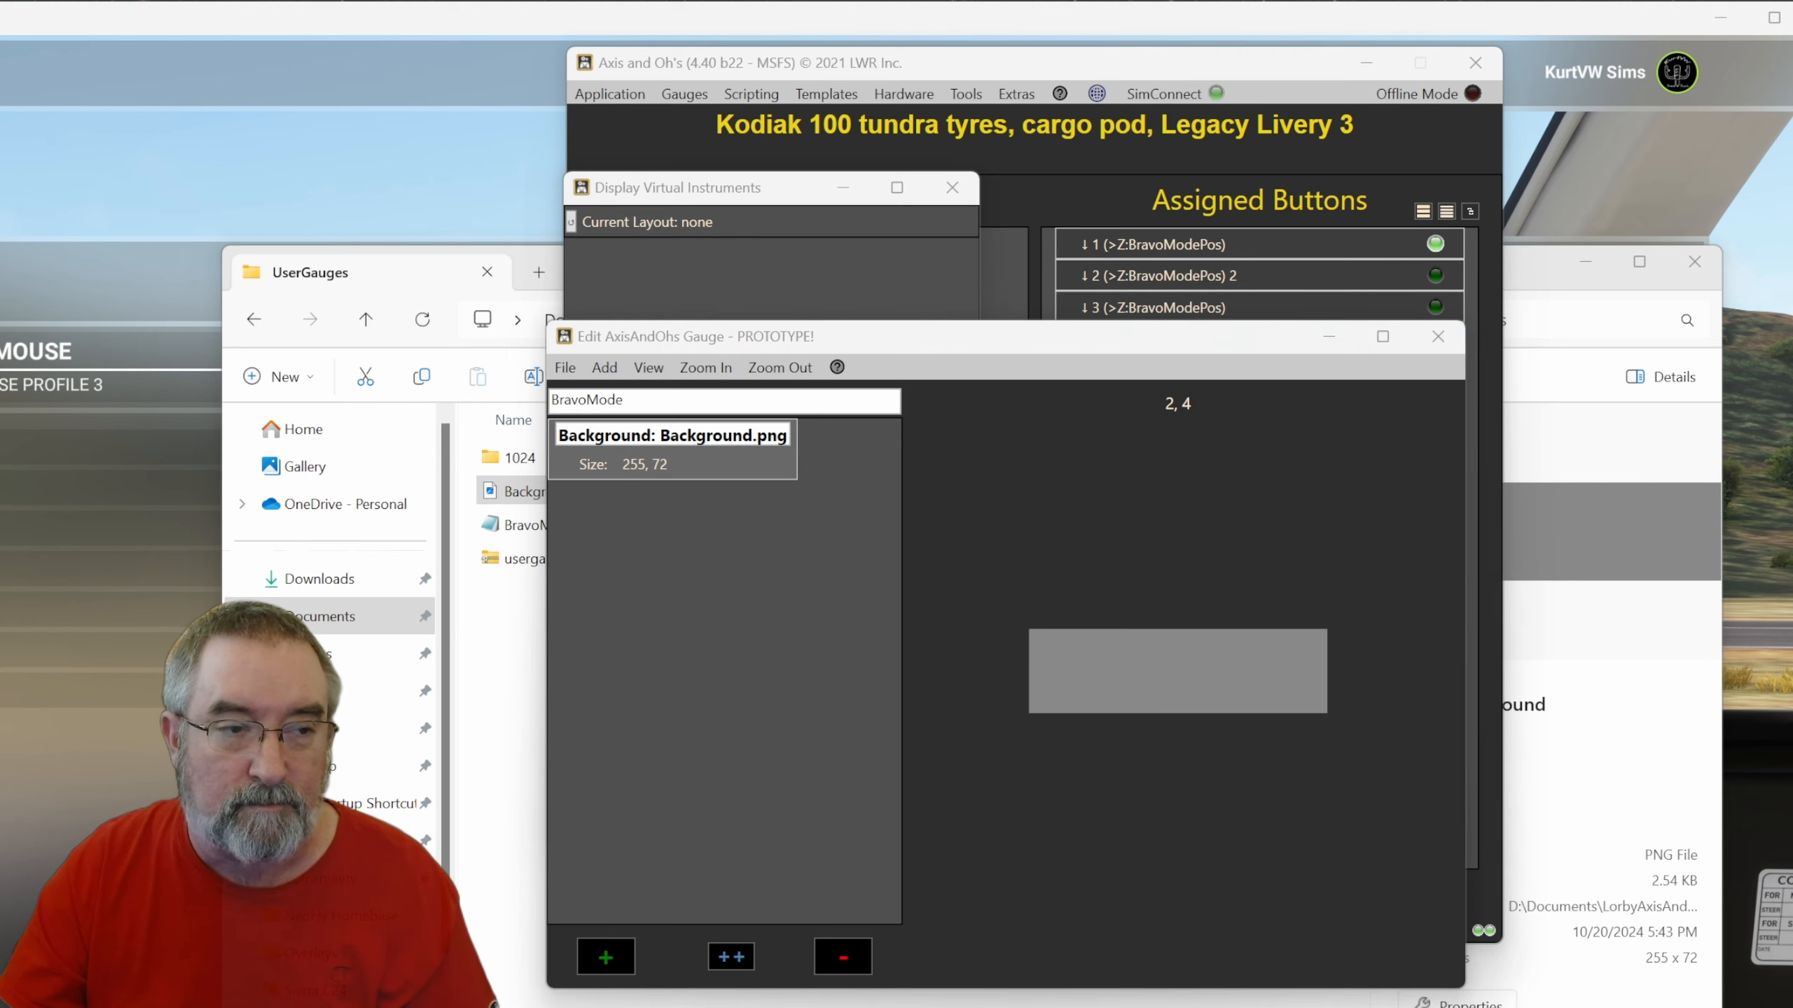
left_click_drag(381, 284, 710, 257)
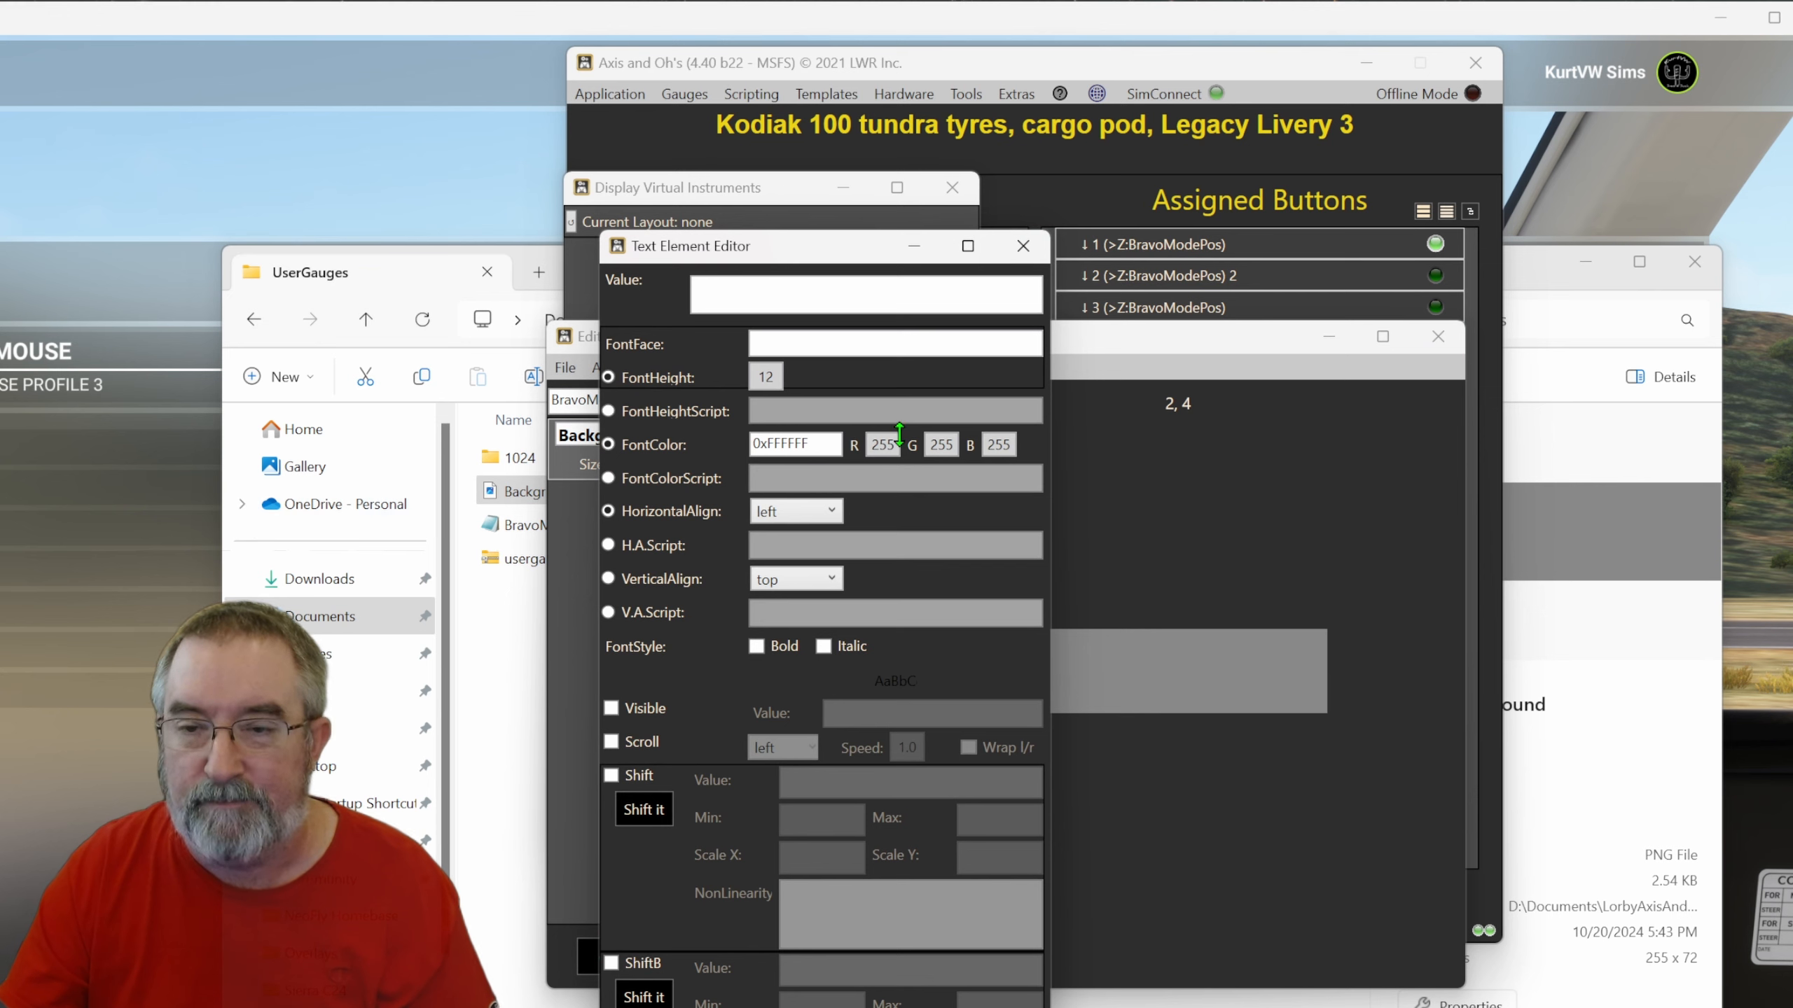
left_click(750, 295)
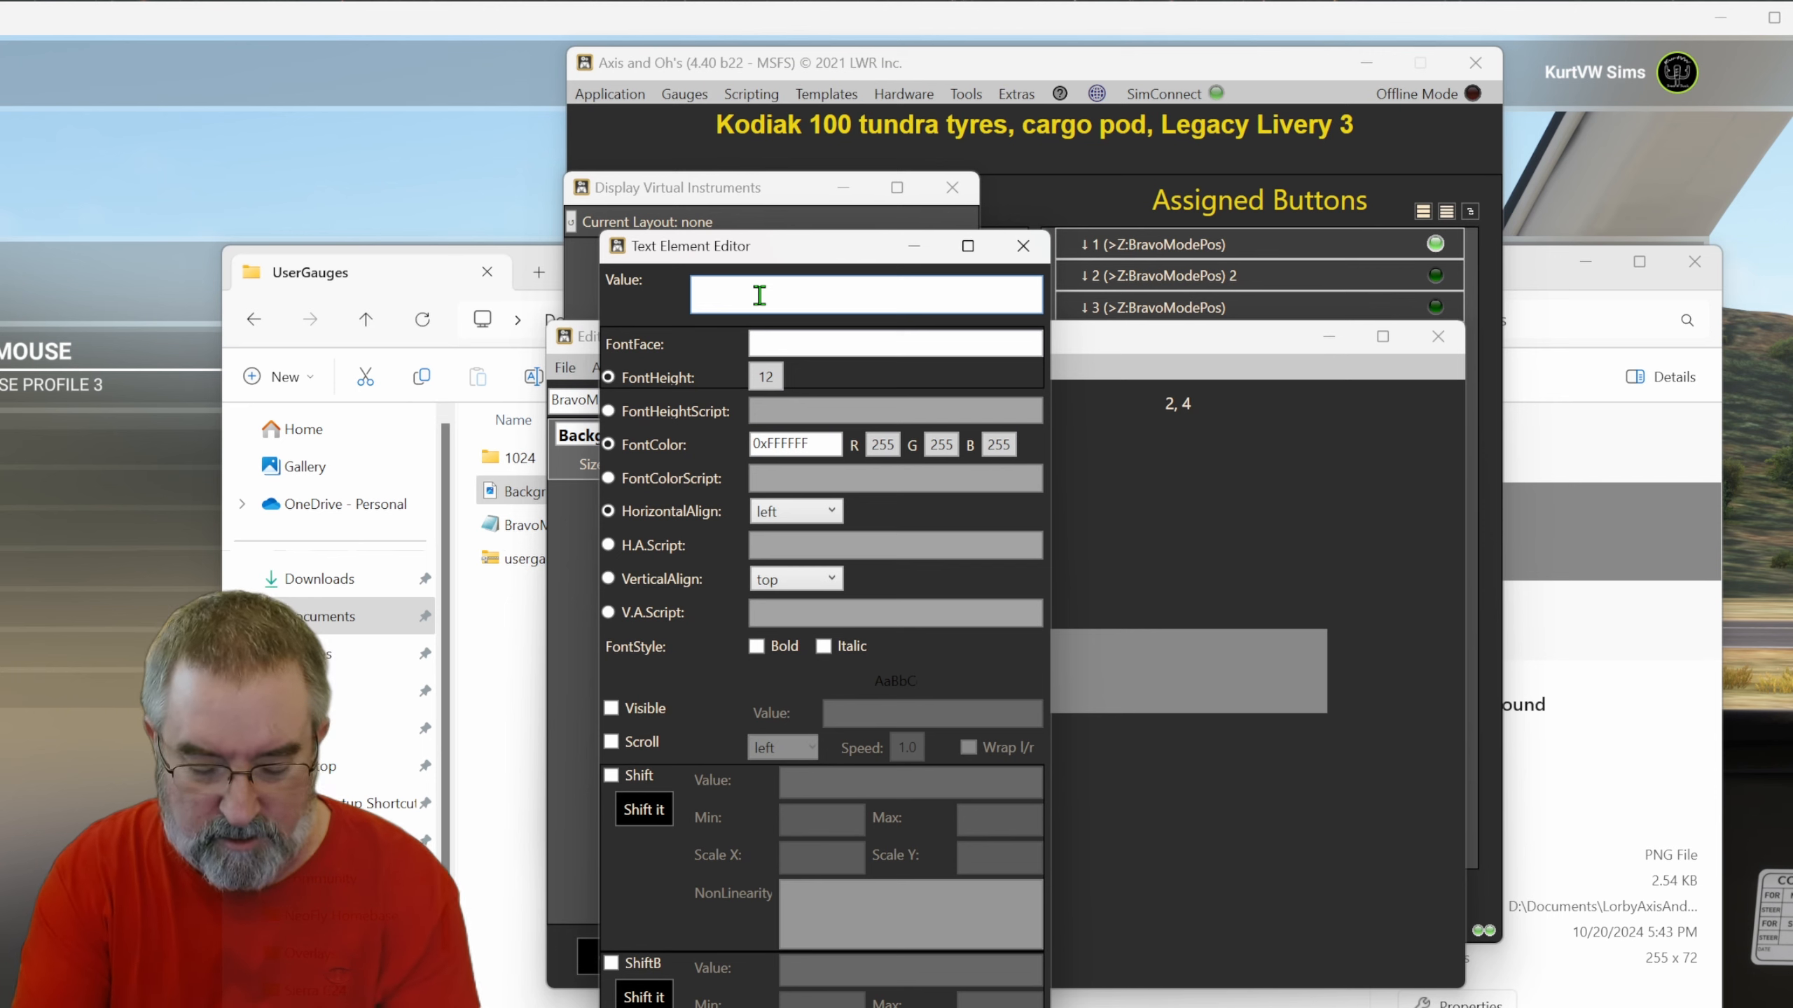
type("Airspeed")
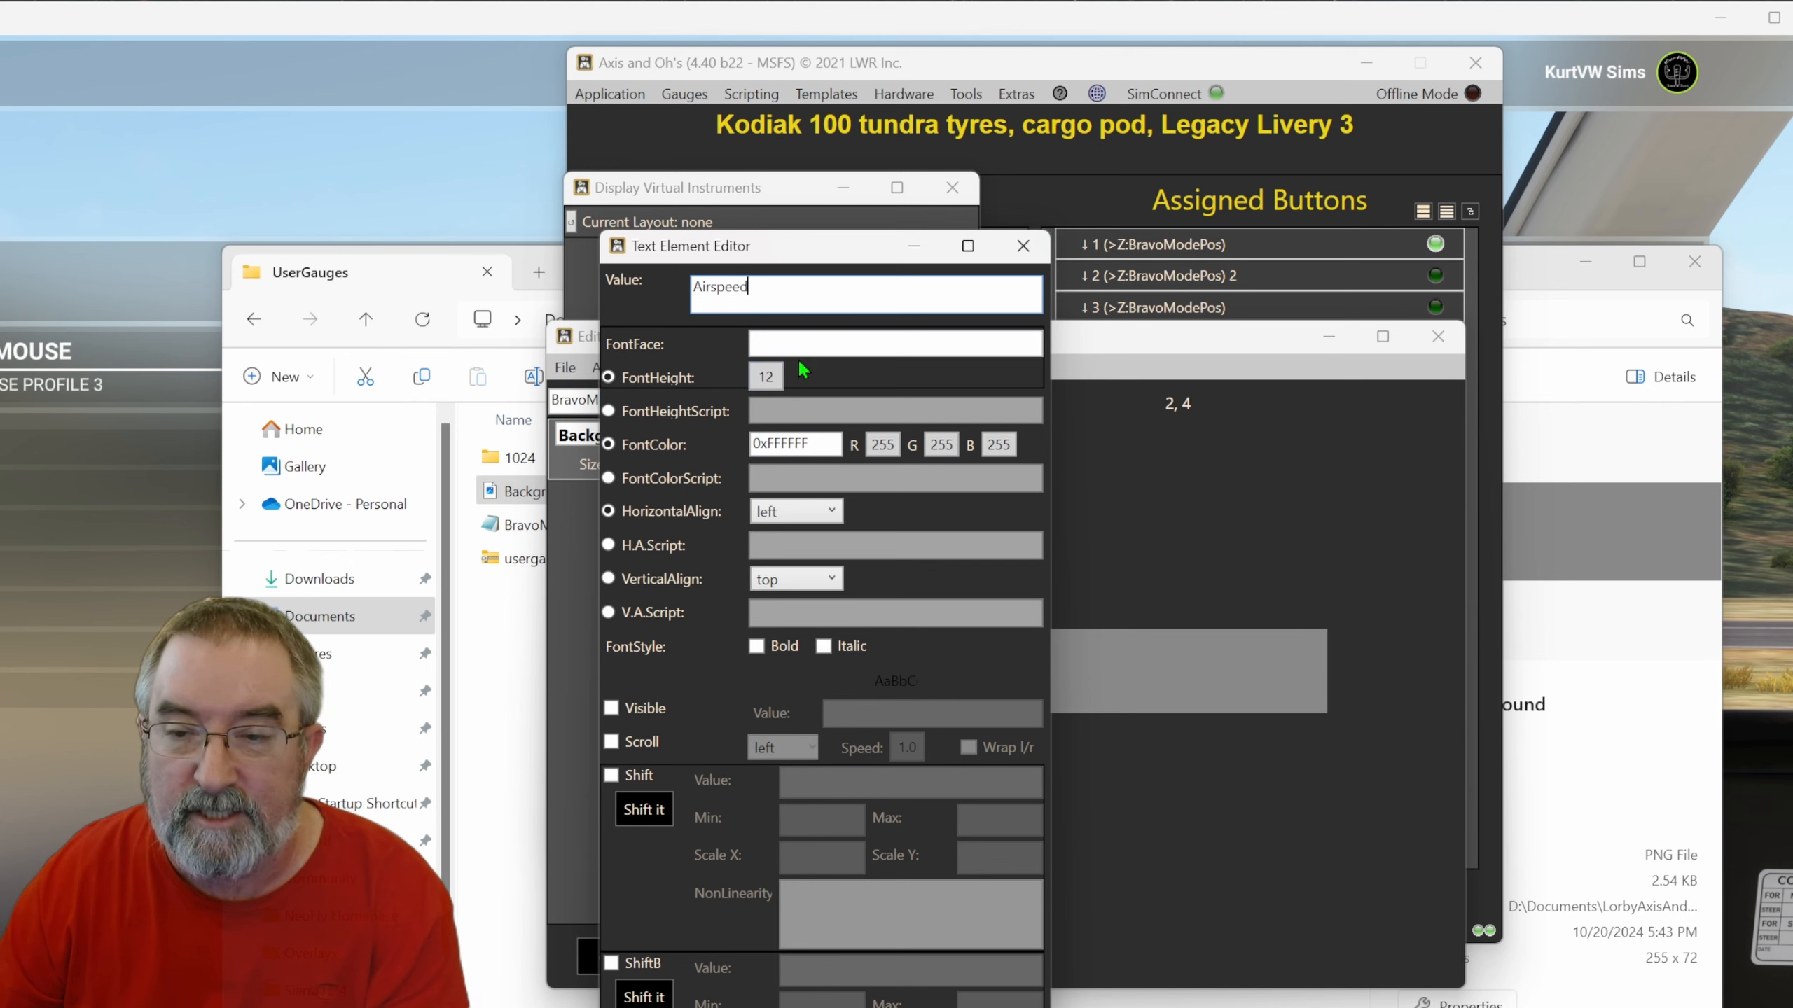
Set the text element's font height to 40.
left_click(766, 379)
double_click(772, 381)
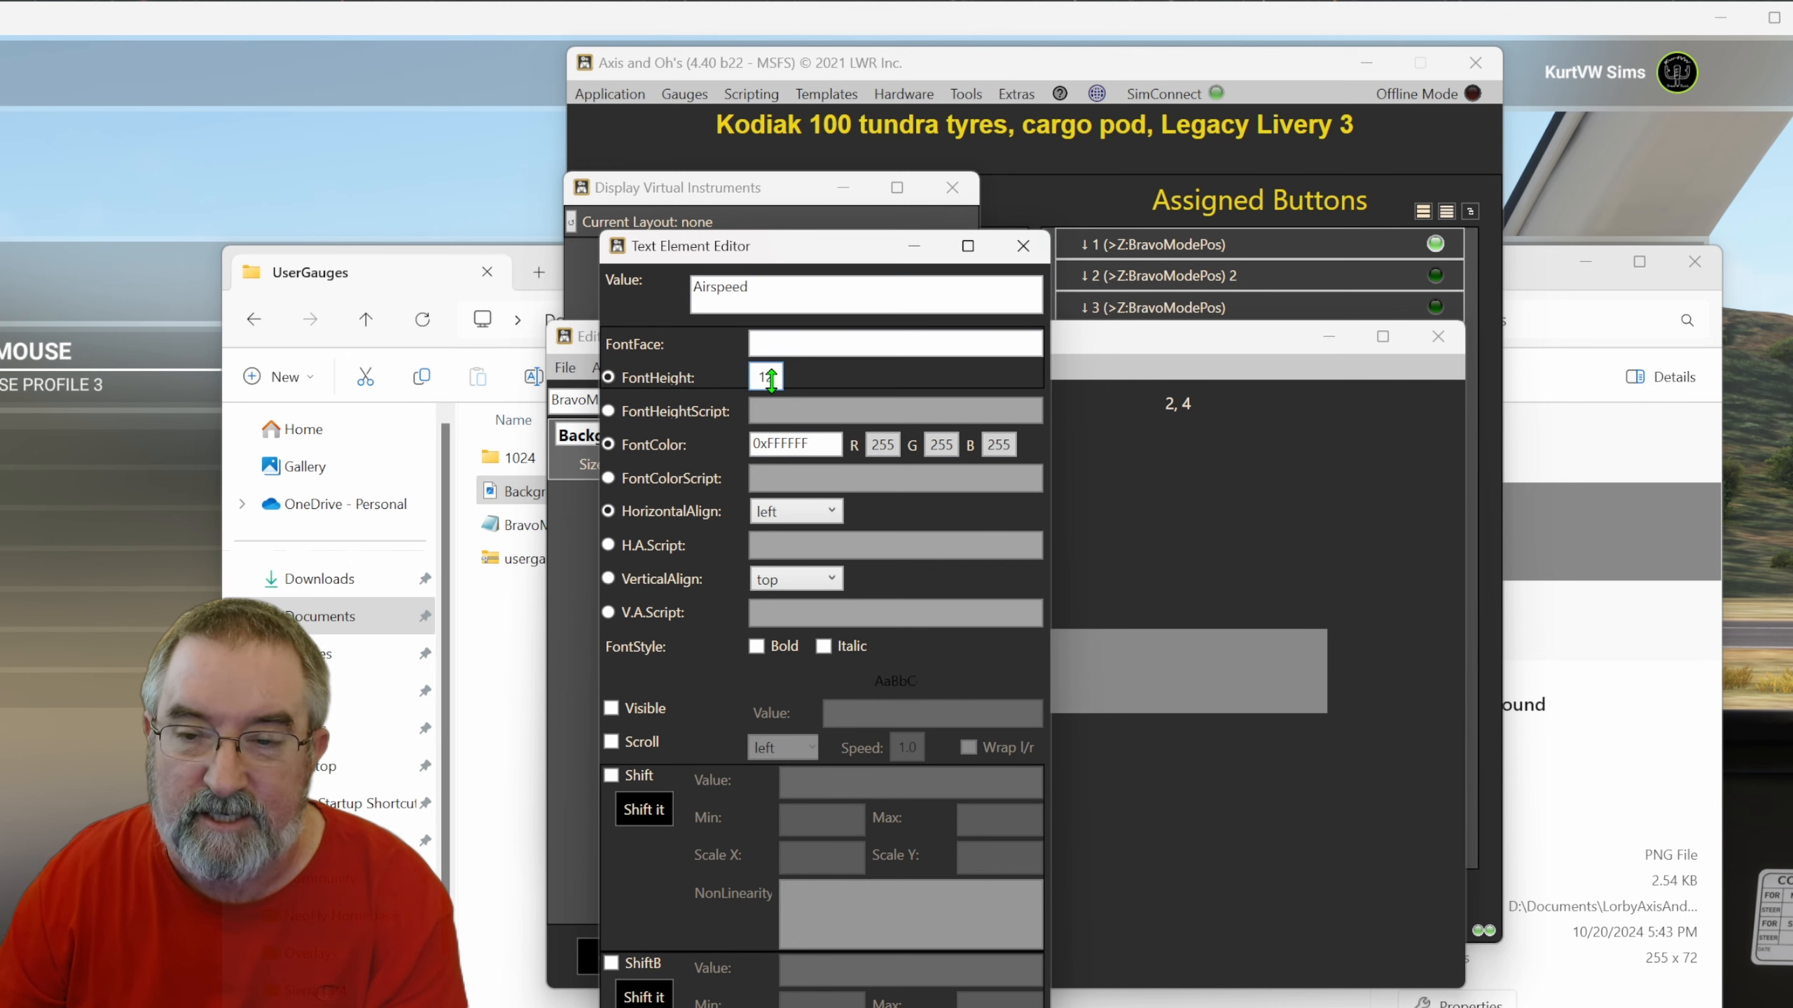
double_click(768, 378)
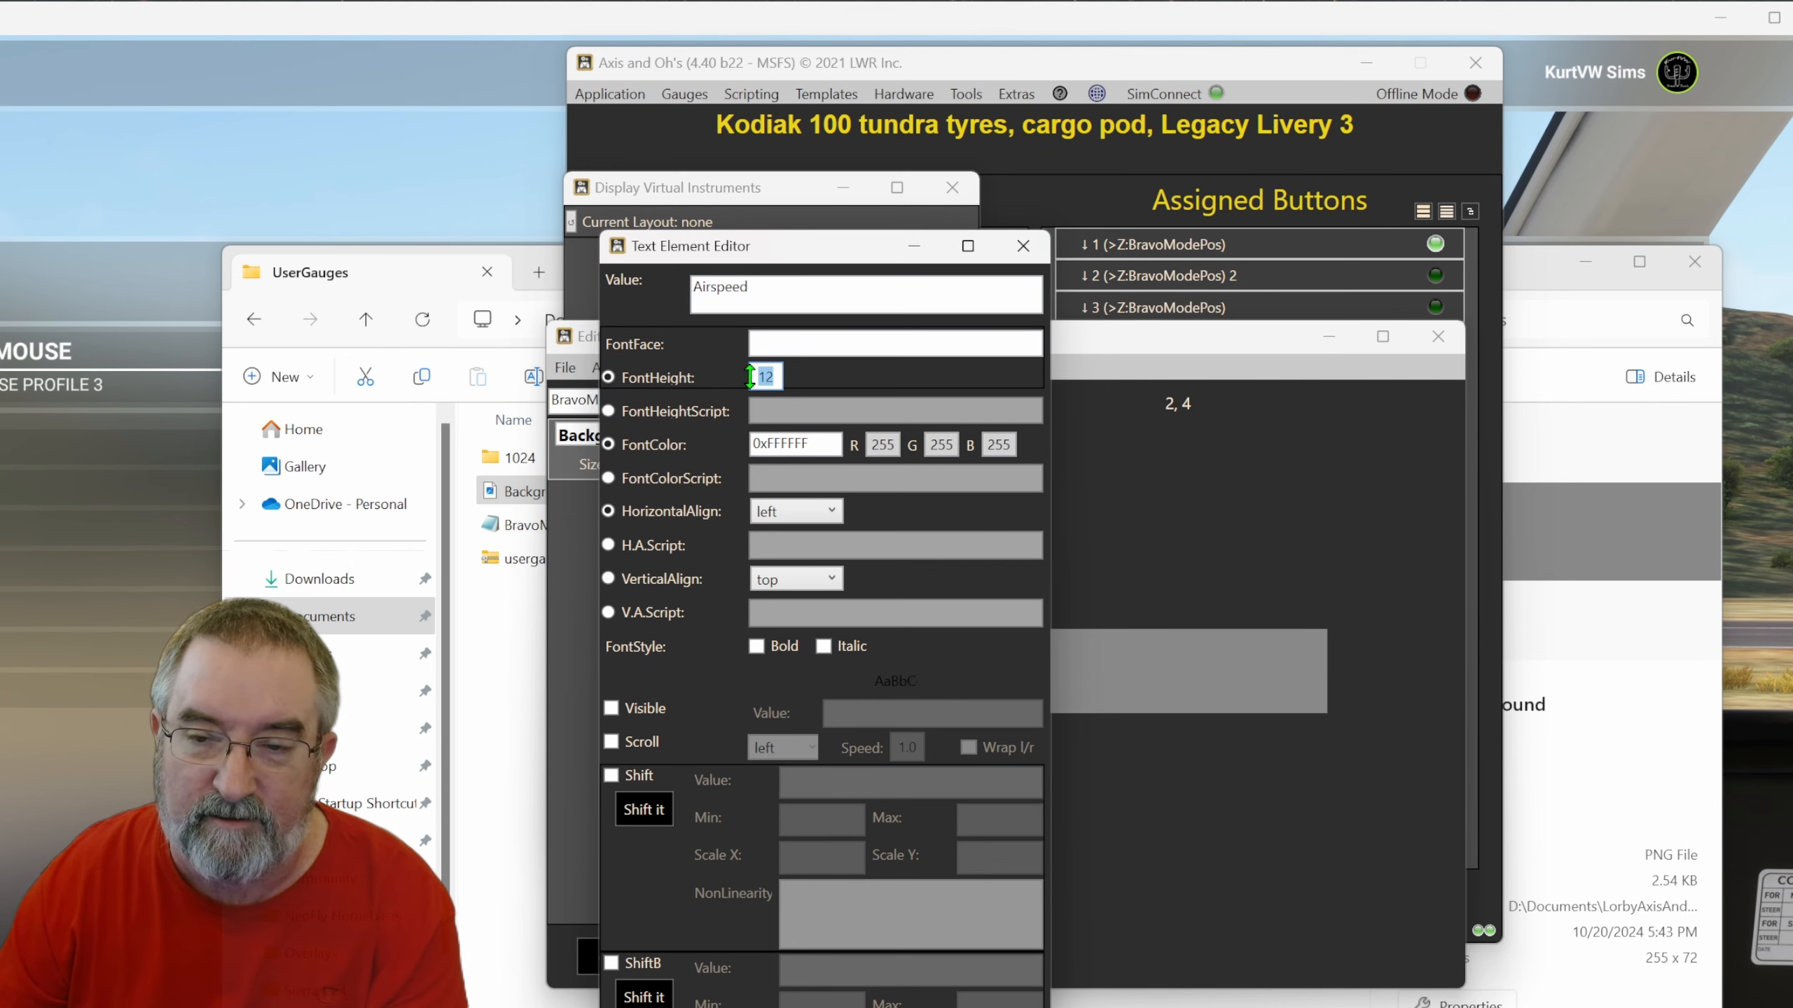
type("40")
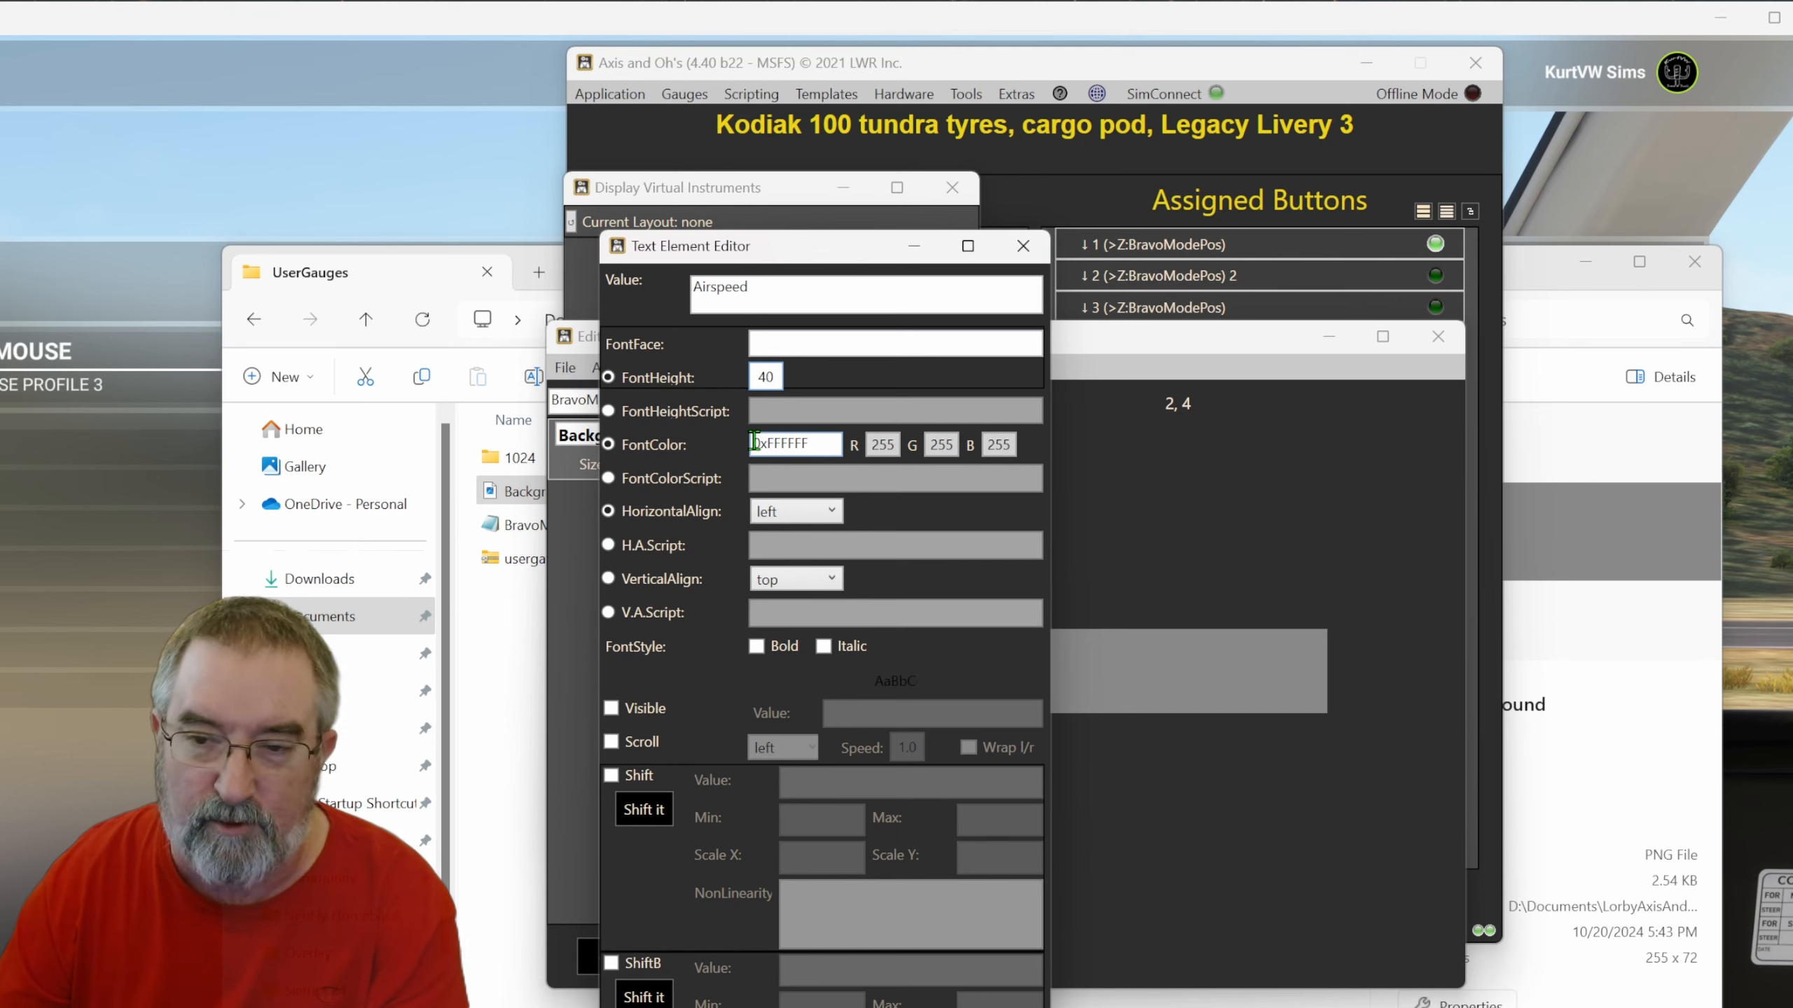
Set the text's font colour to R 0, G 255, B 128 (0x00FF80).
left_click(823, 448)
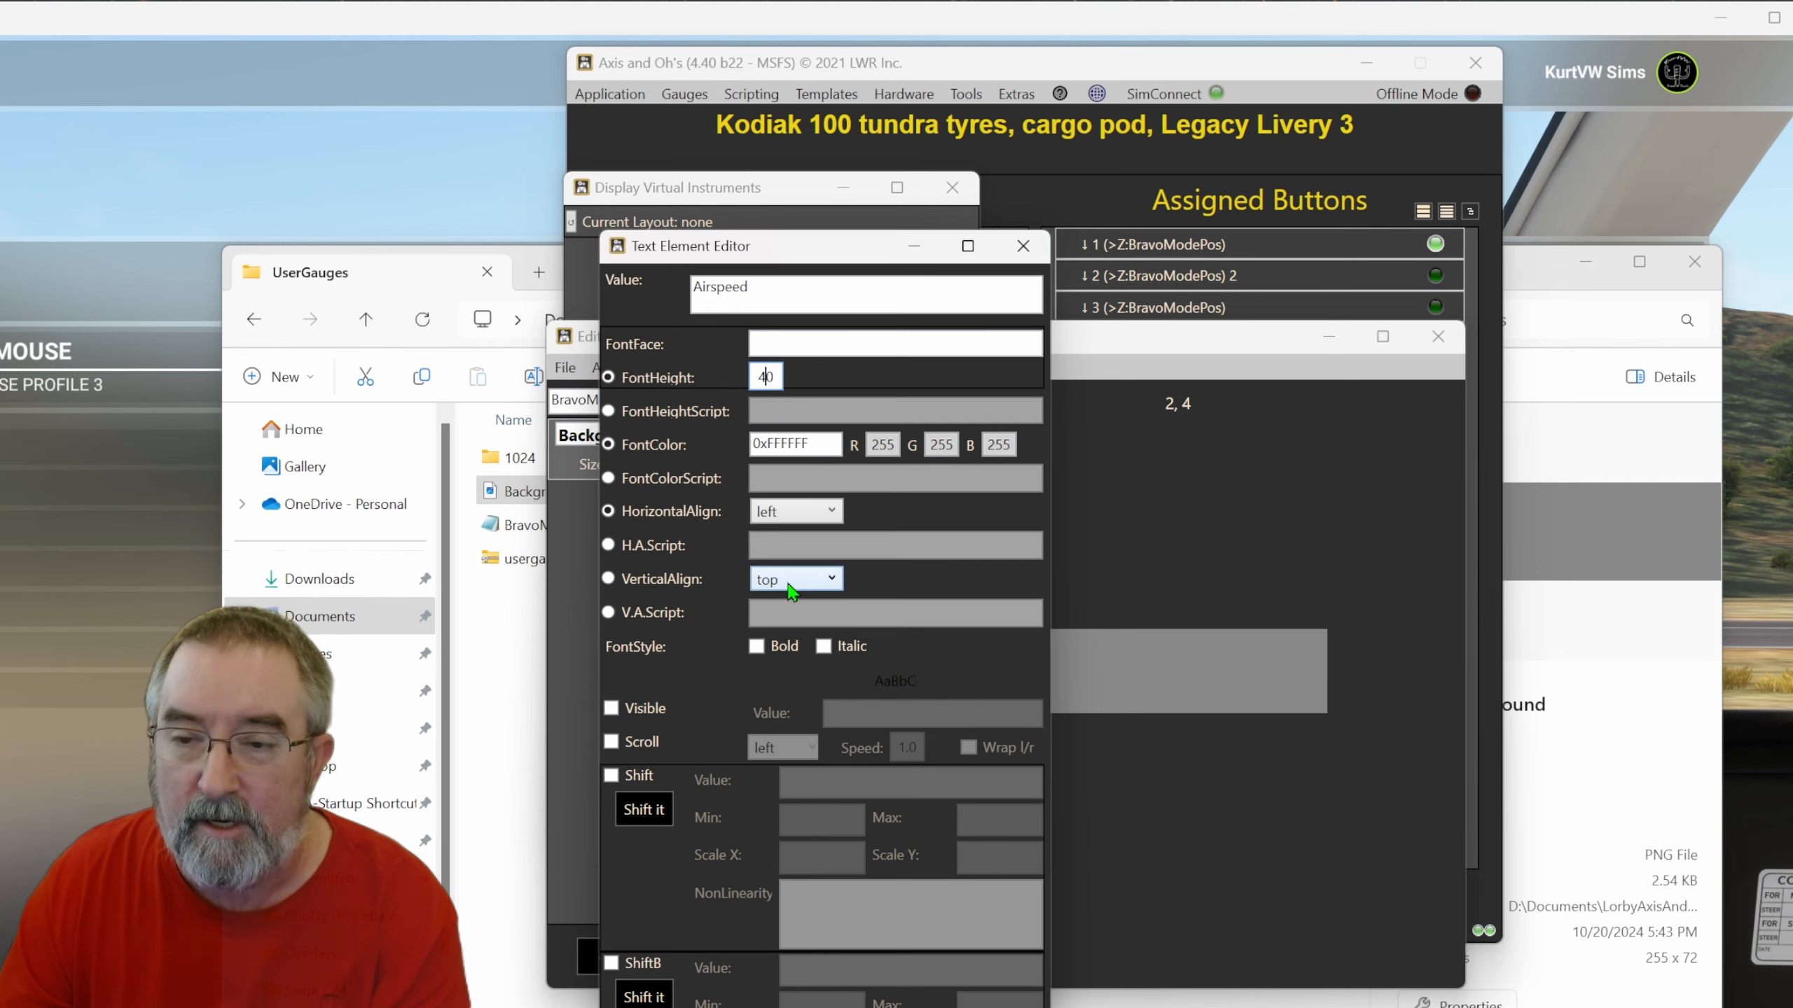
left_click(777, 445)
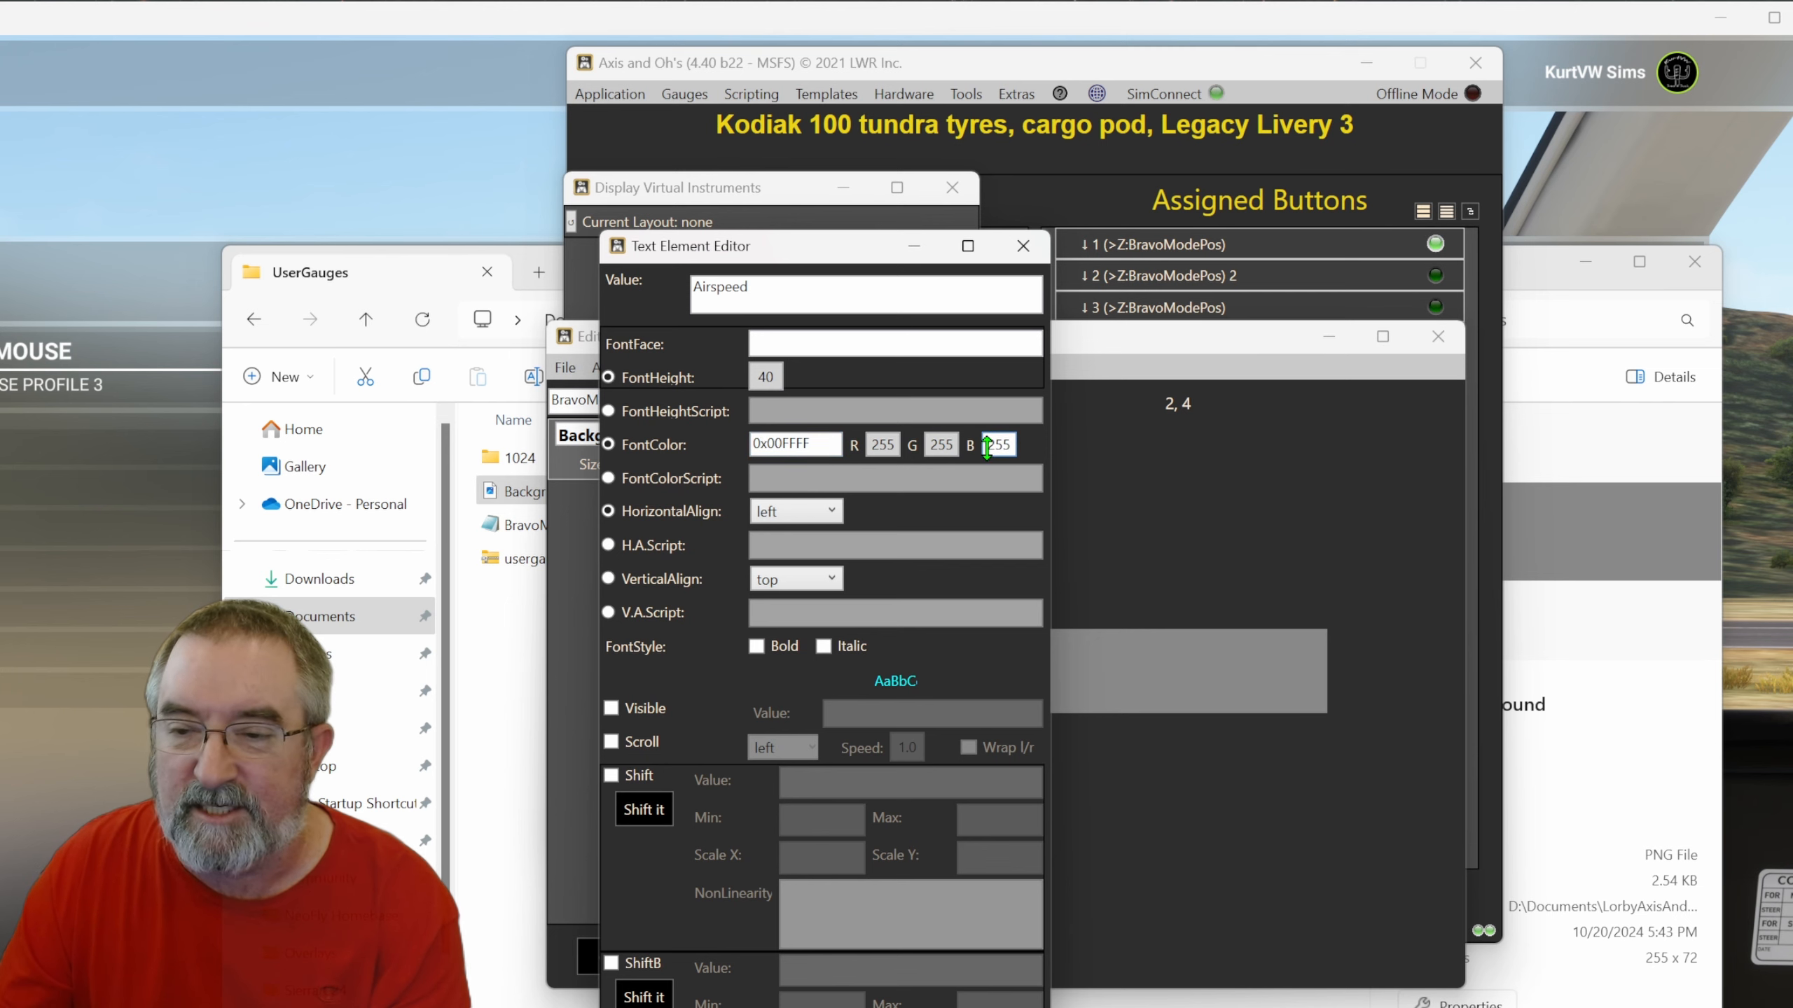
key("BackSpace")
key("BackSpace")
key("BackSpace")
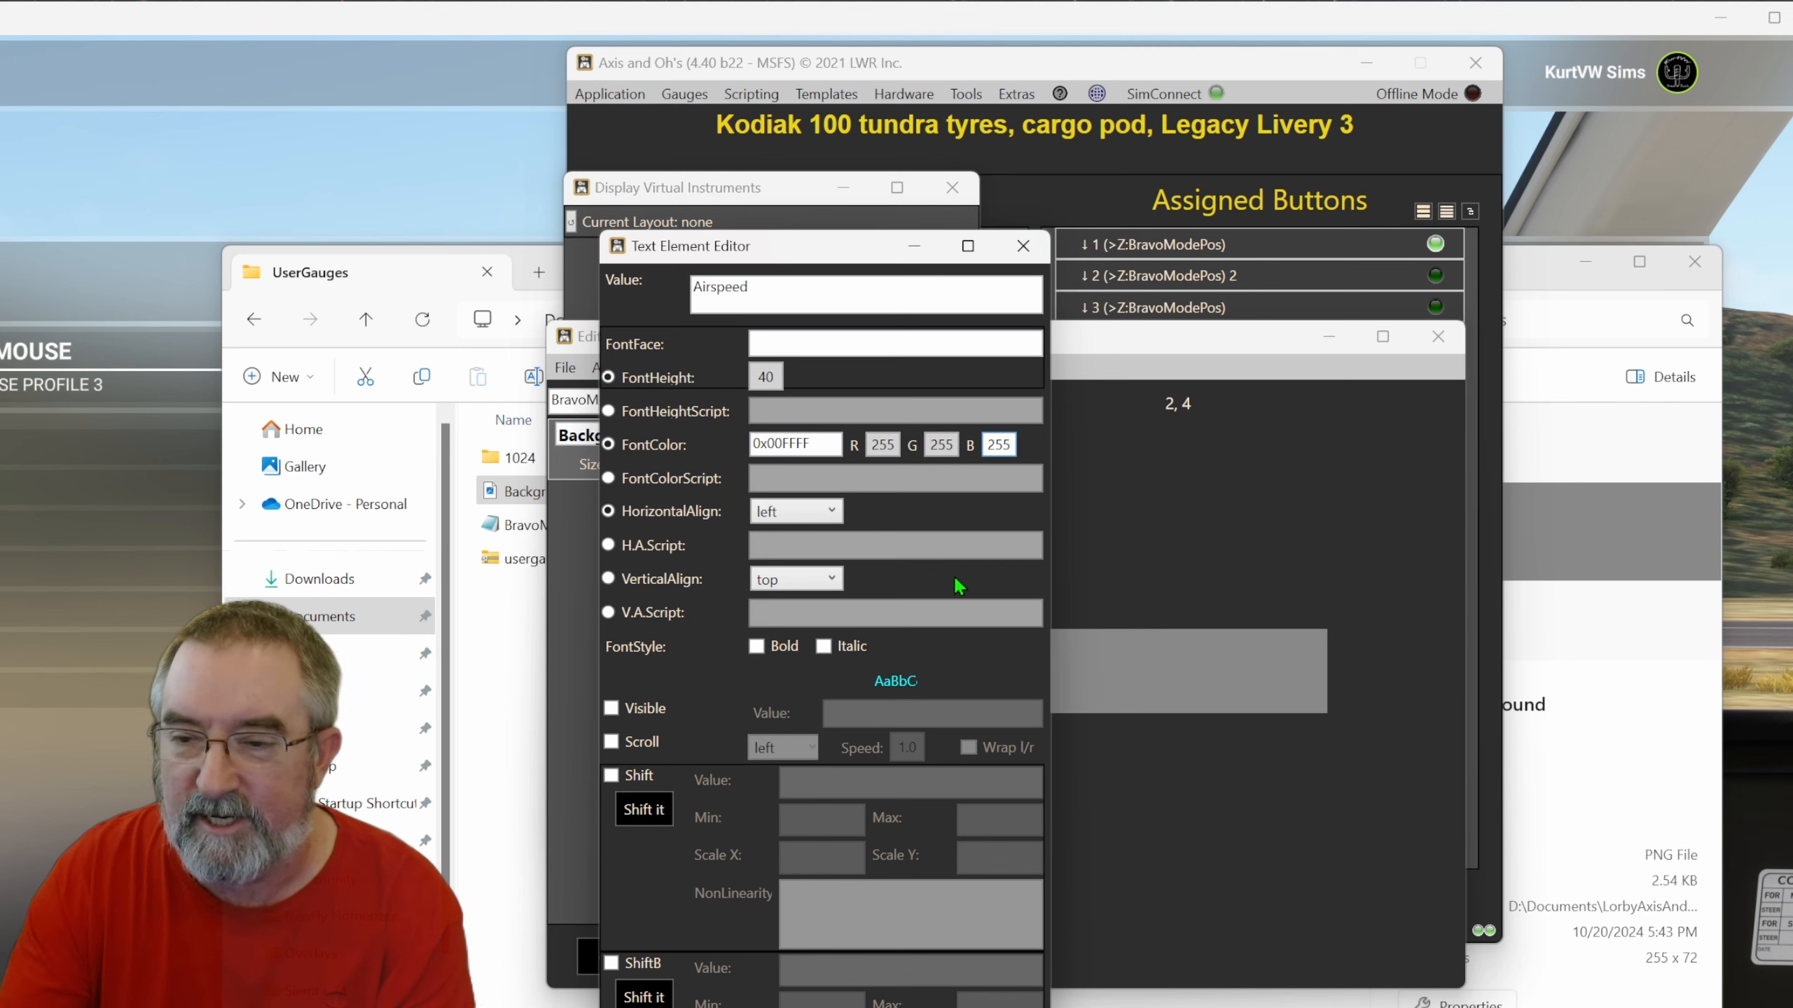
type("128")
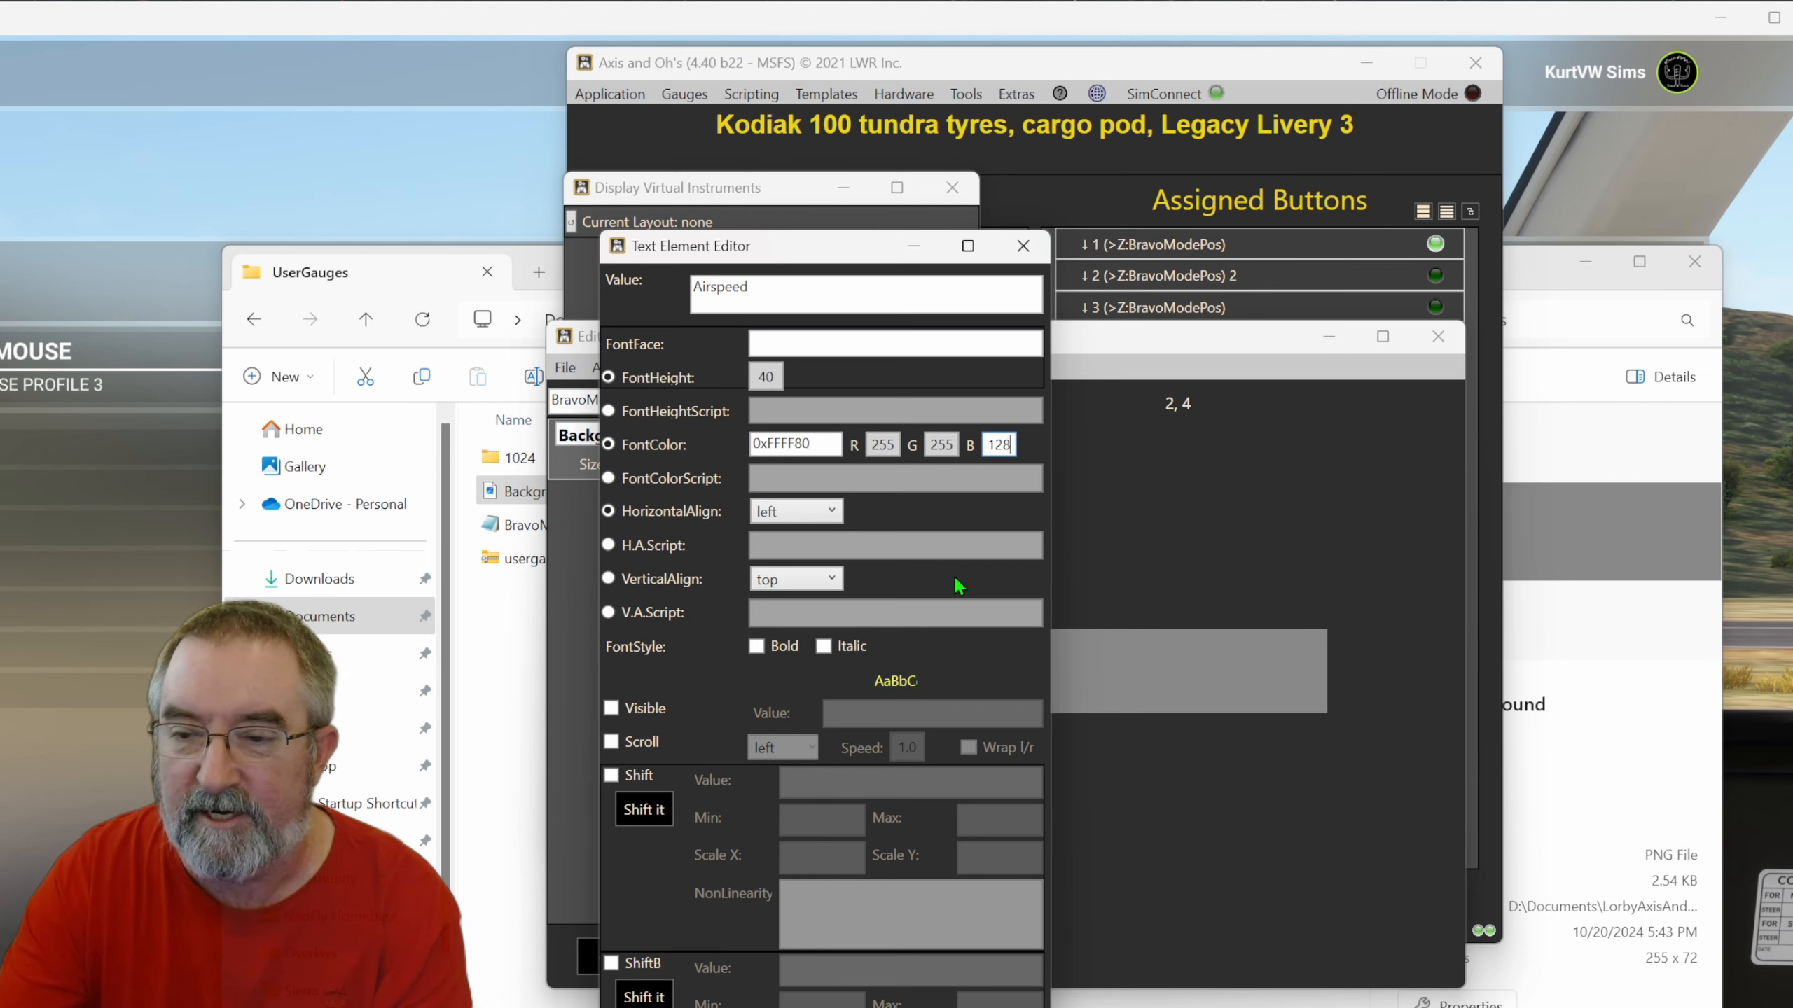
left_click(887, 445)
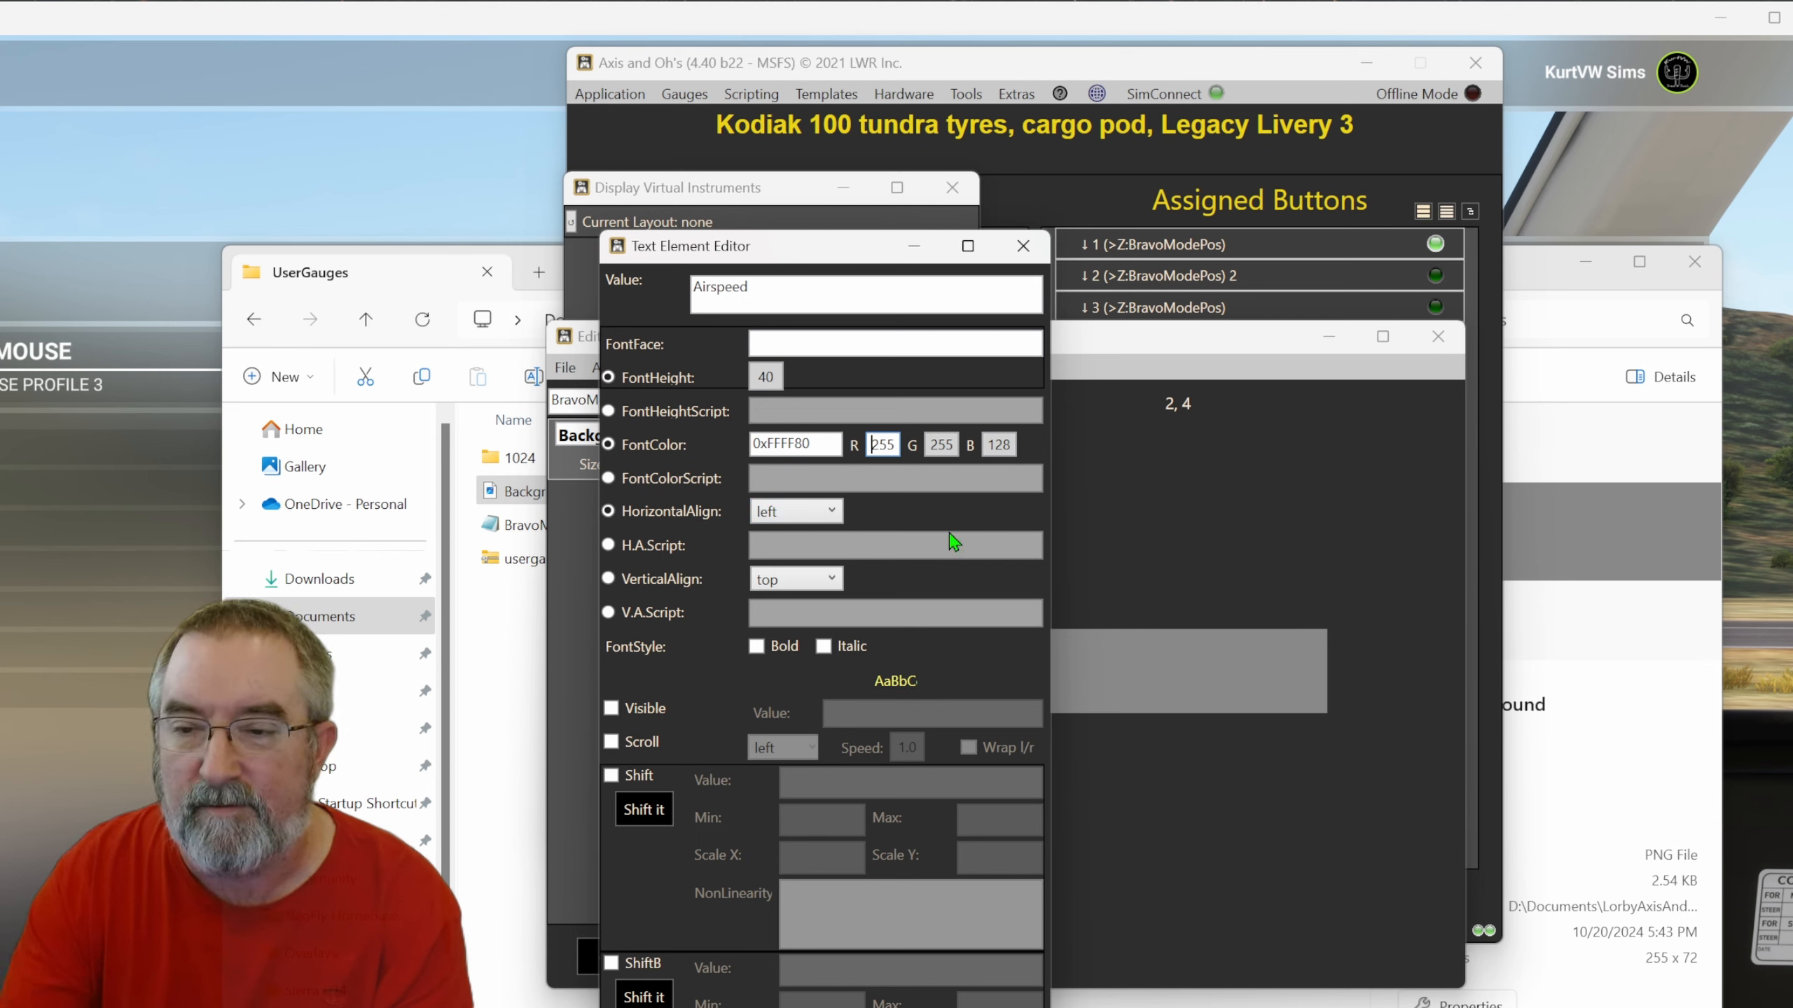
key("BackSpace")
key("BackSpace")
key("BackSpace")
type("0")
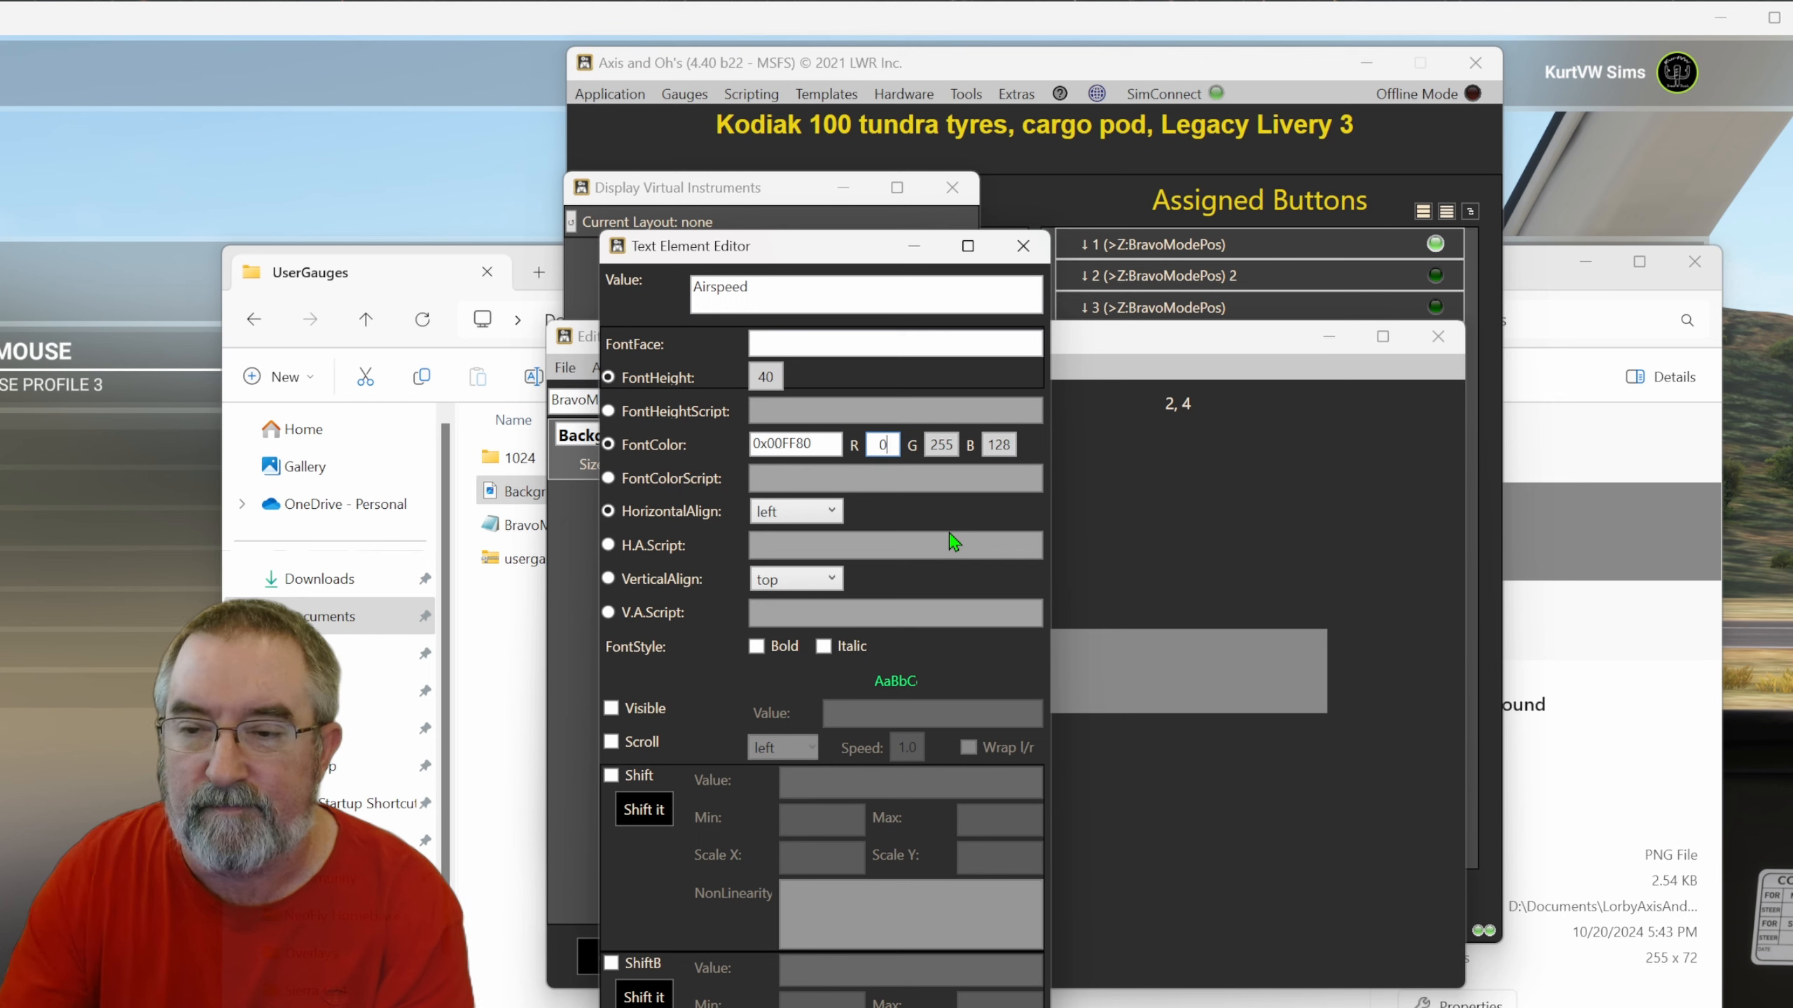
left_click(931, 447)
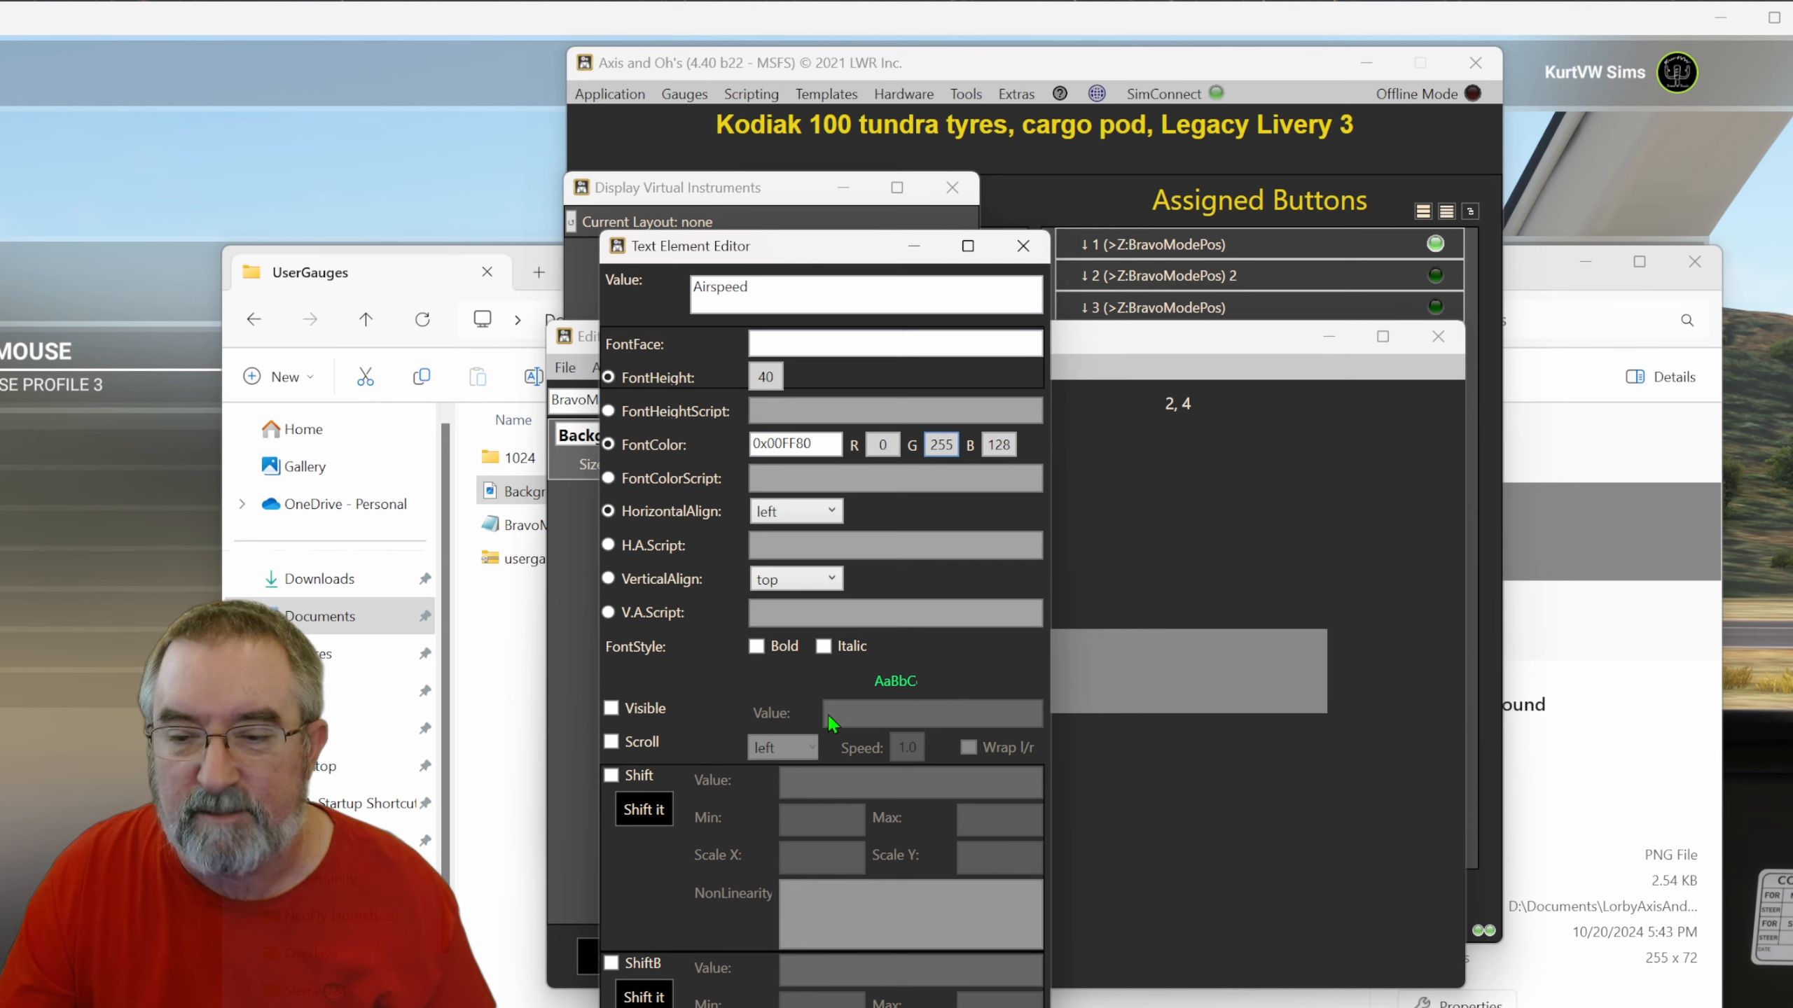
Make the Airspeed text visible only when (Z:BravoModePos) 1 == and apply the element.
left_click(612, 708)
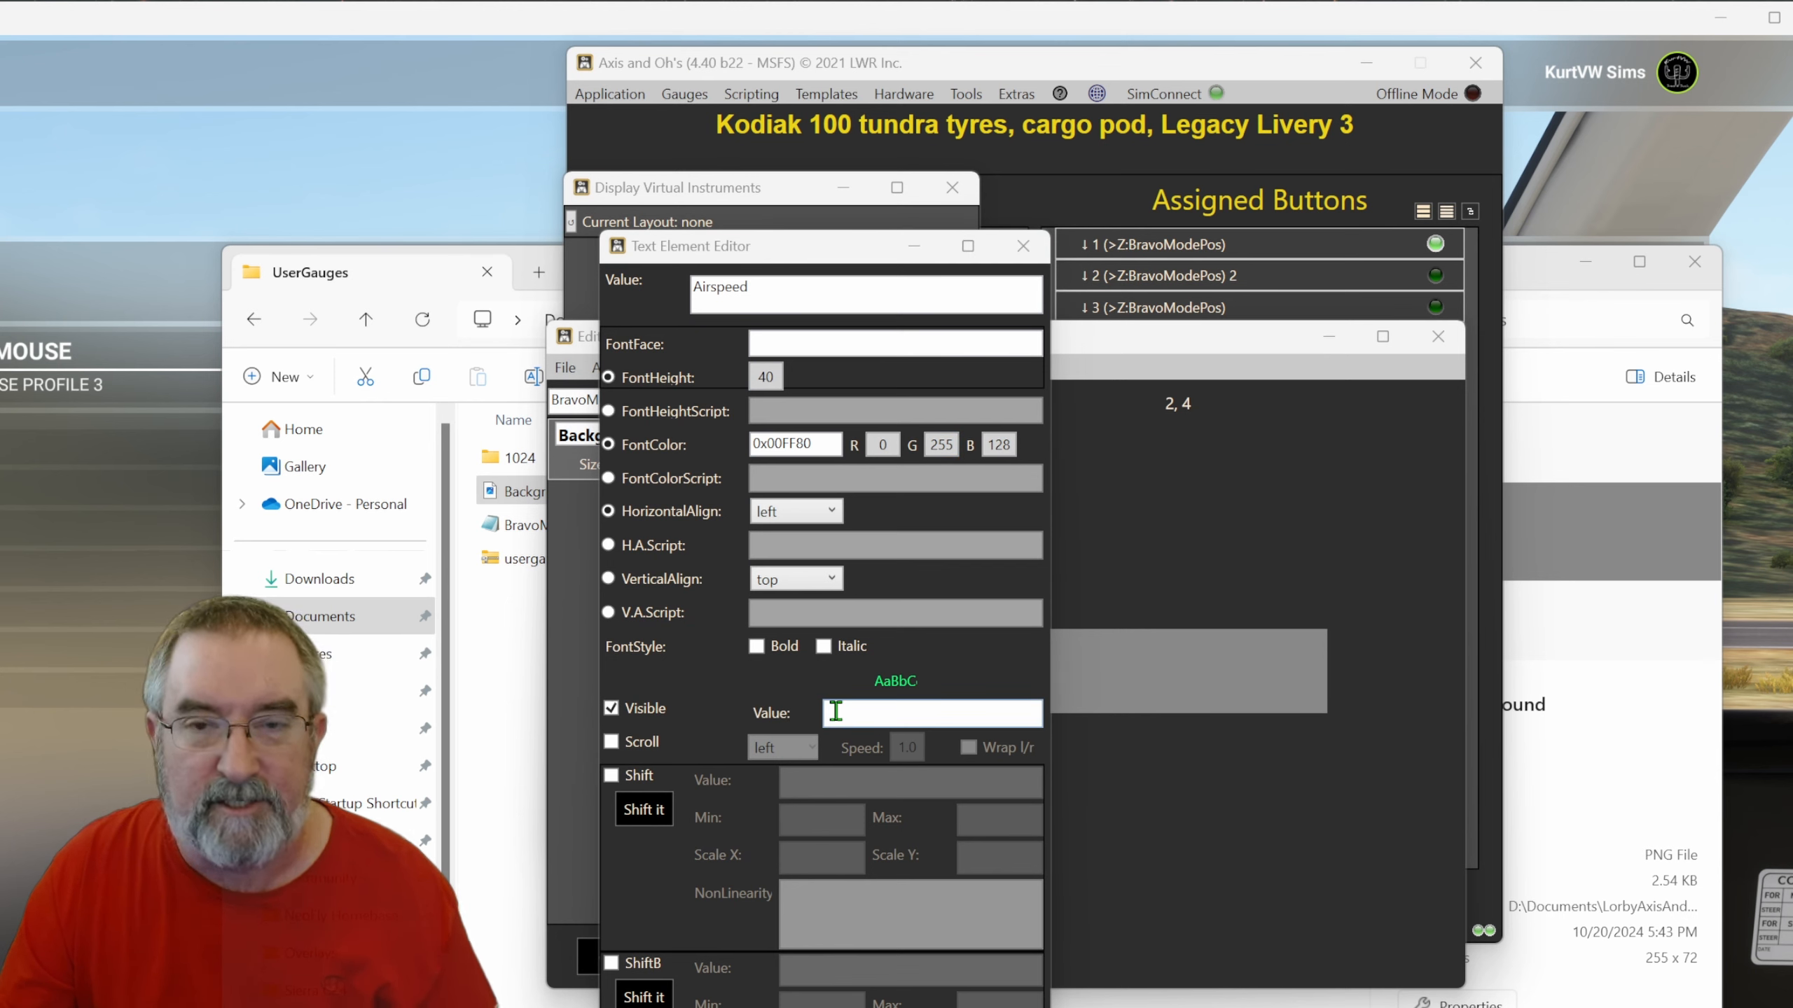
left_click(835, 711)
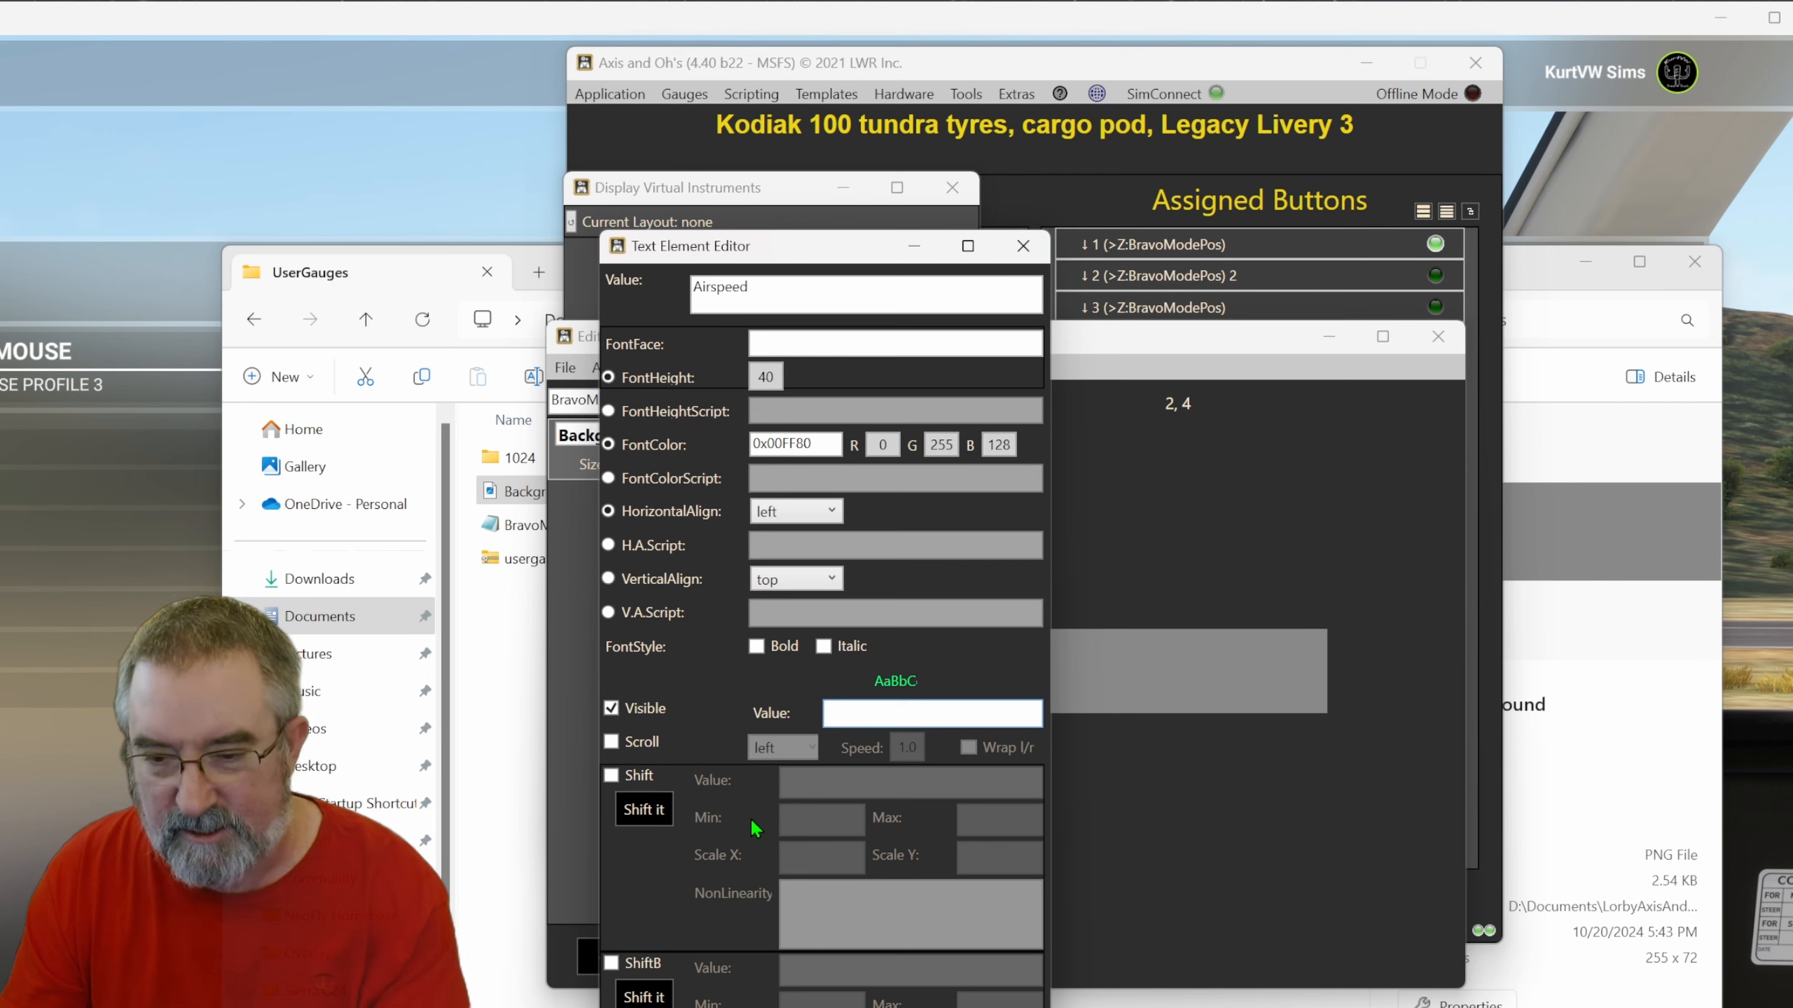
type("(Z:BravoModePos) 1 ==")
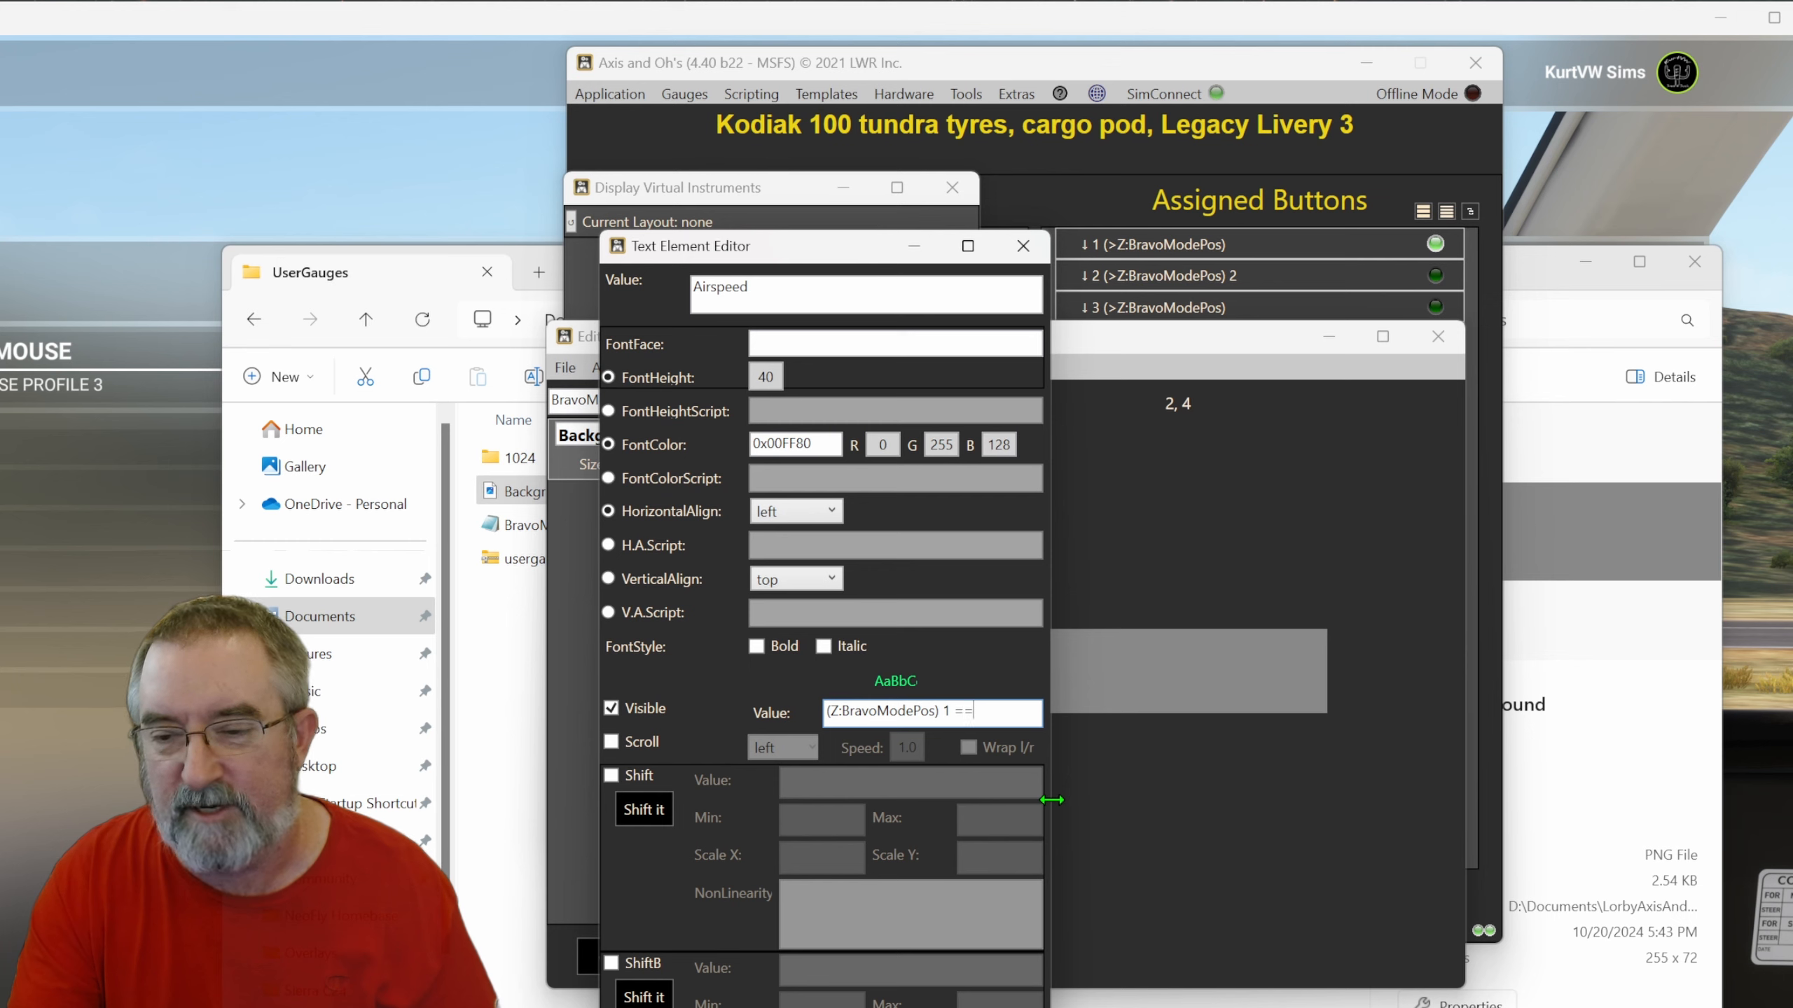
key("Left")
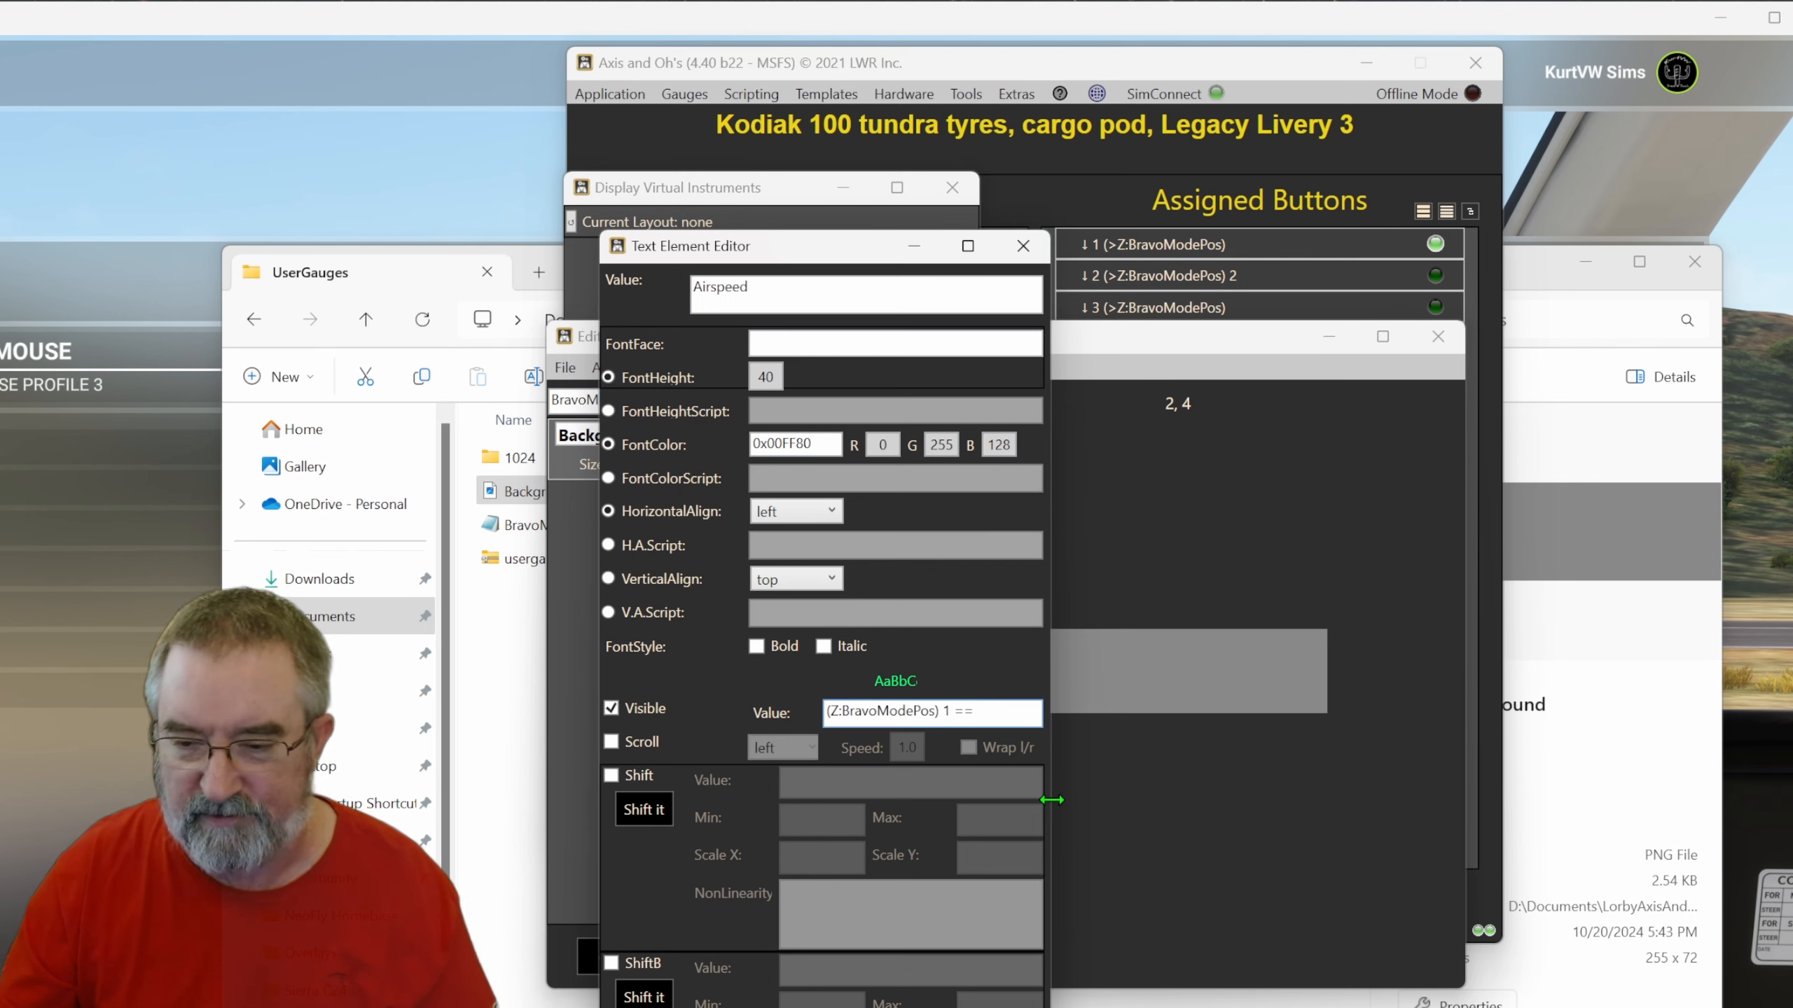
left_click_drag(779, 282, 669, 283)
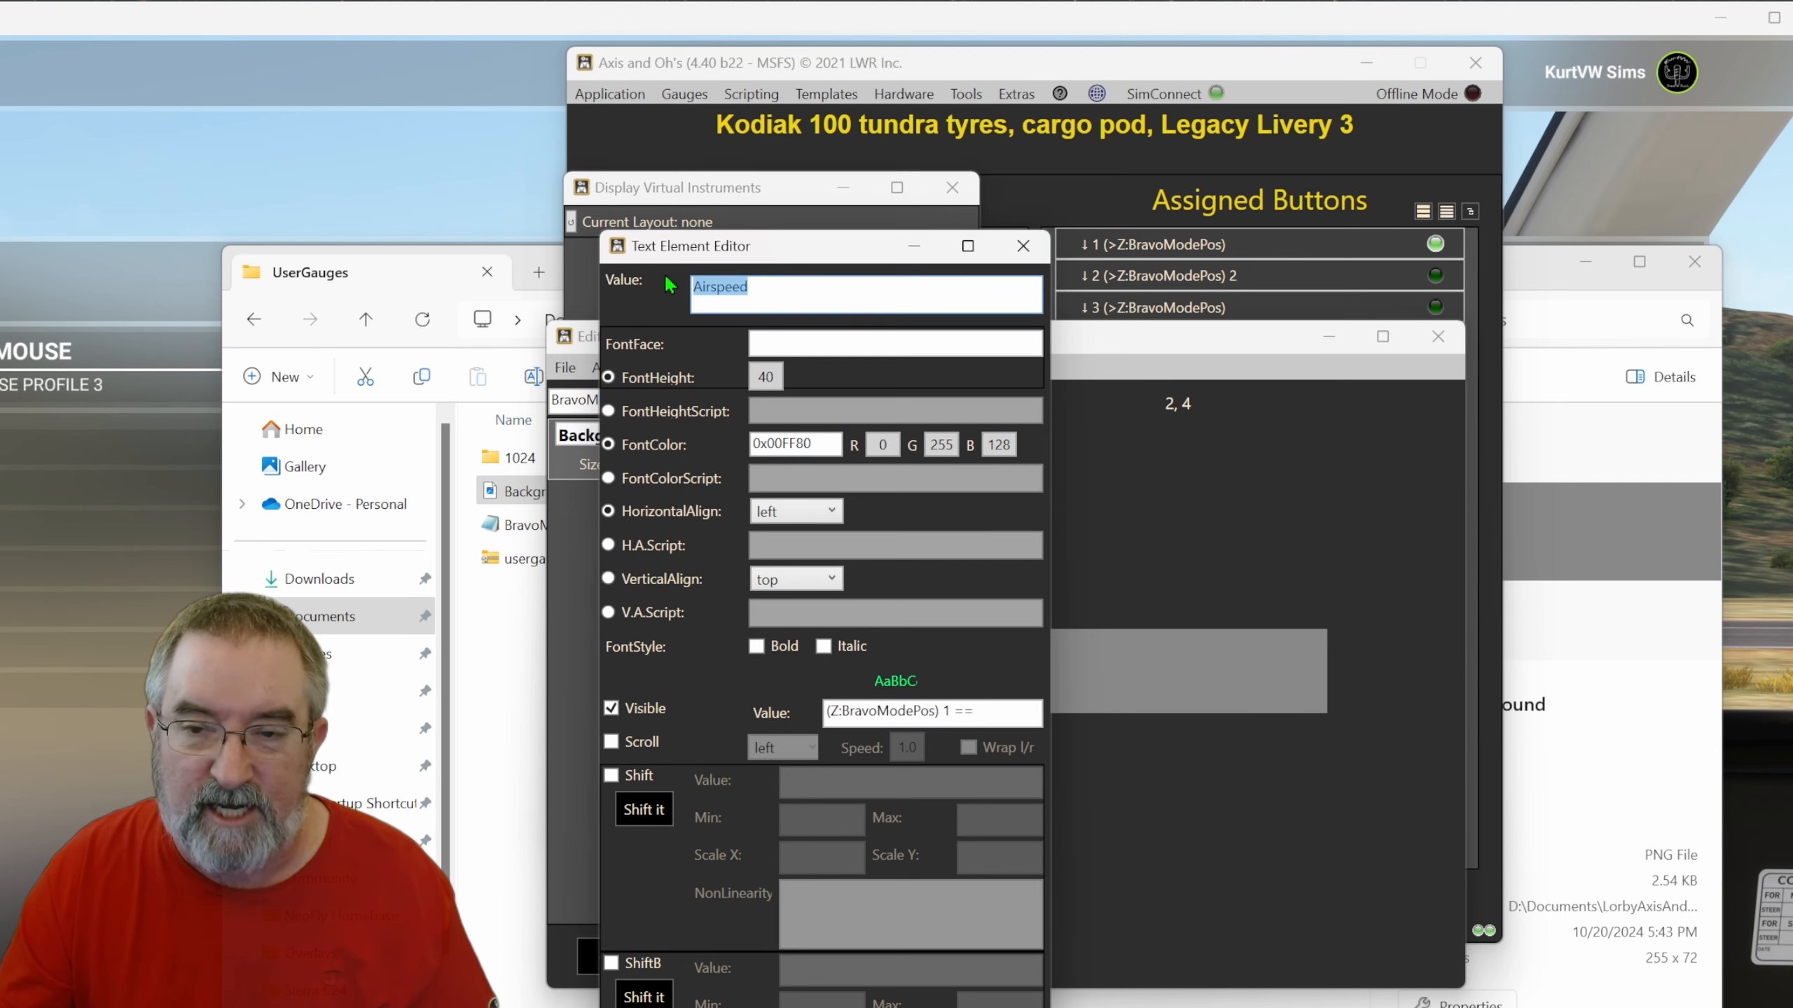
left_click(766, 374)
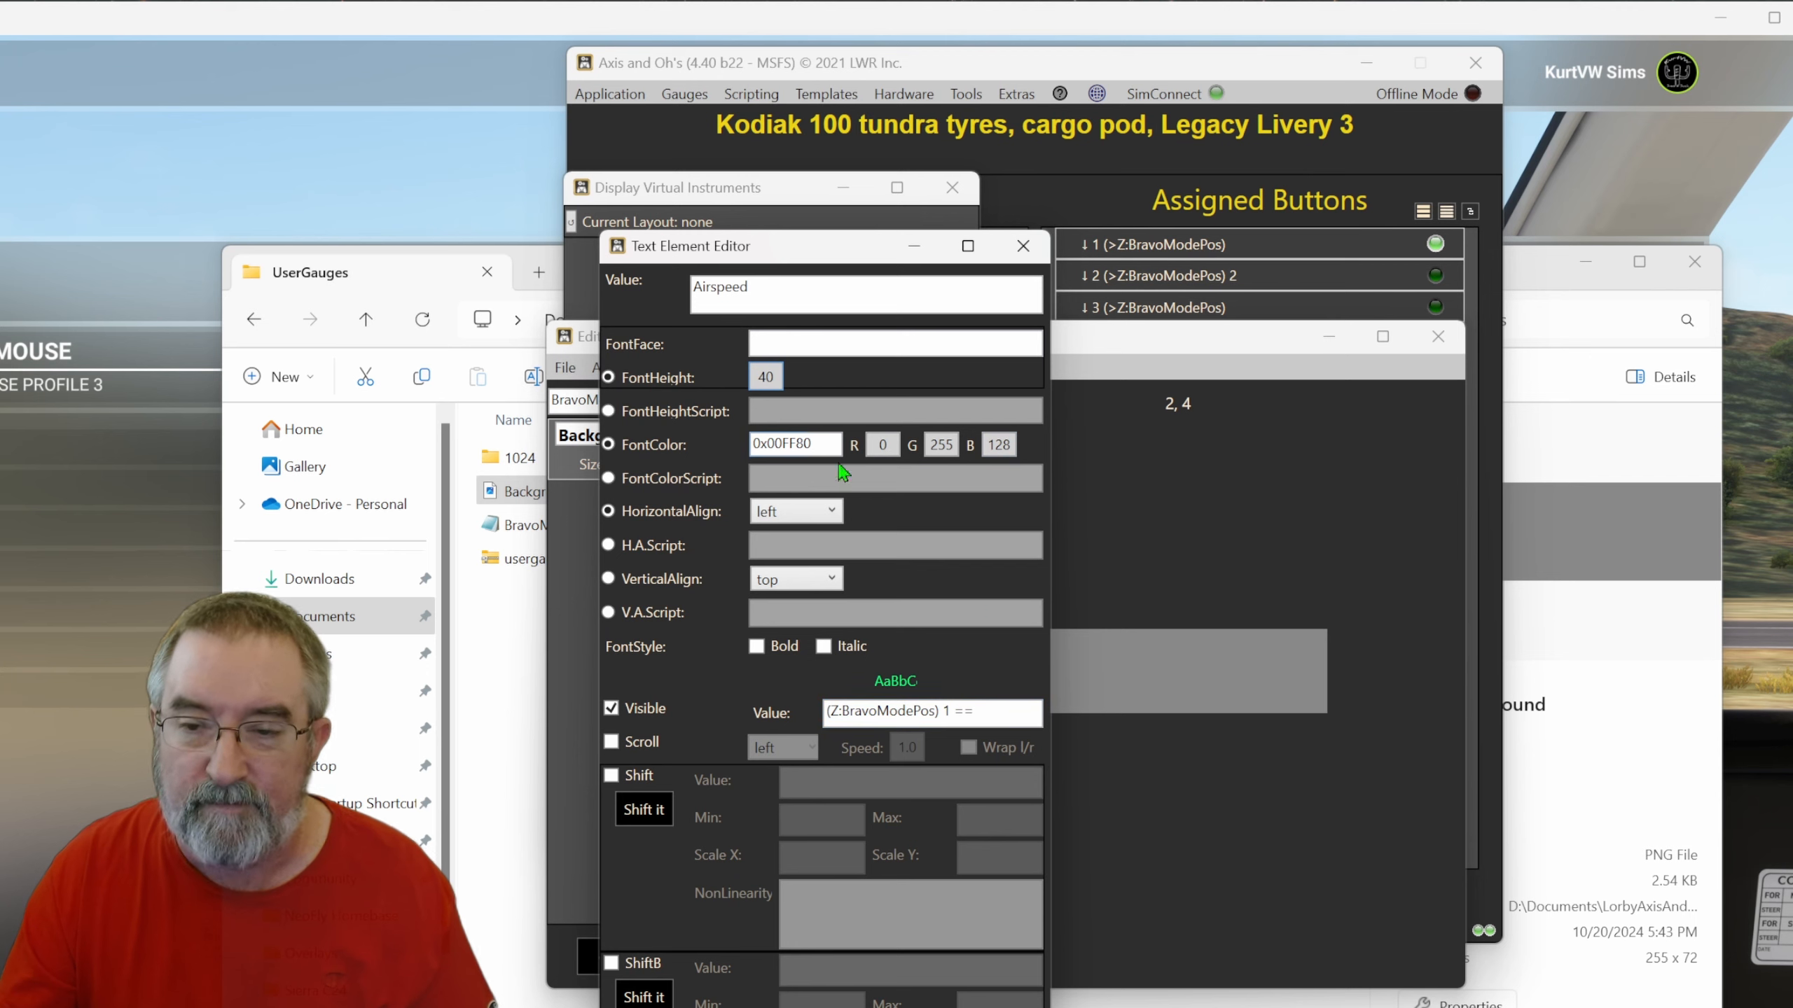
key("Tab")
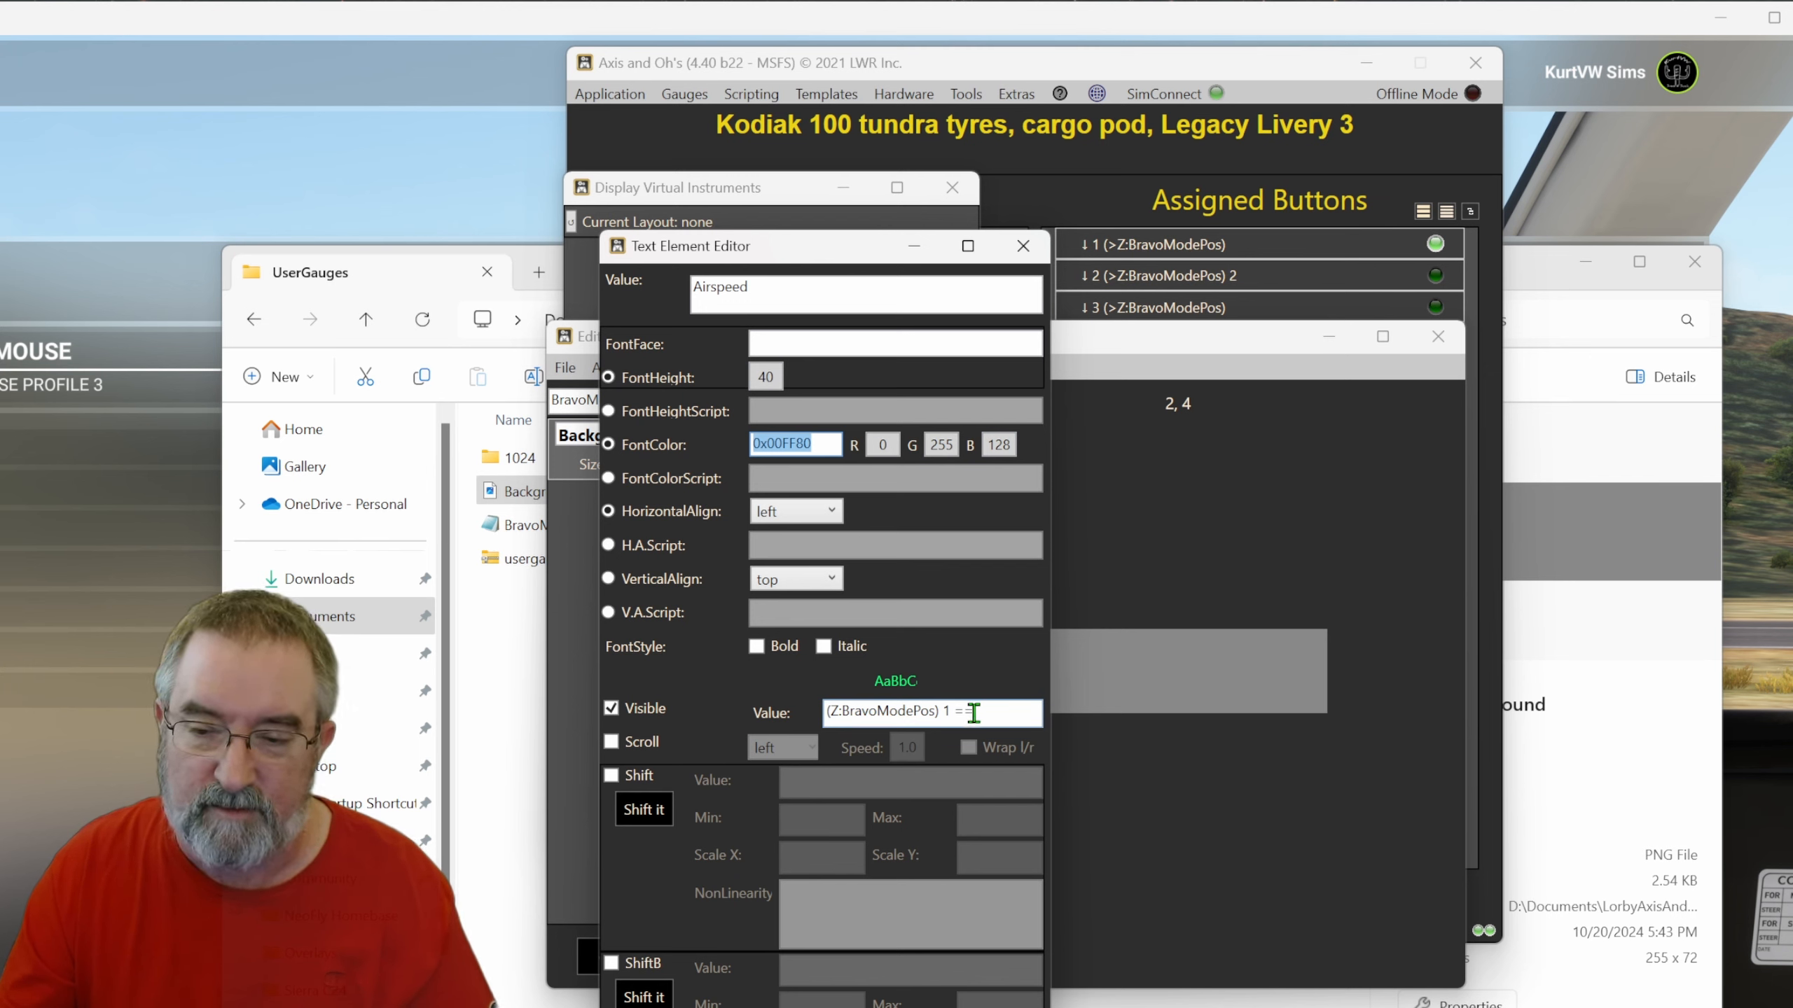
left_click(957, 713)
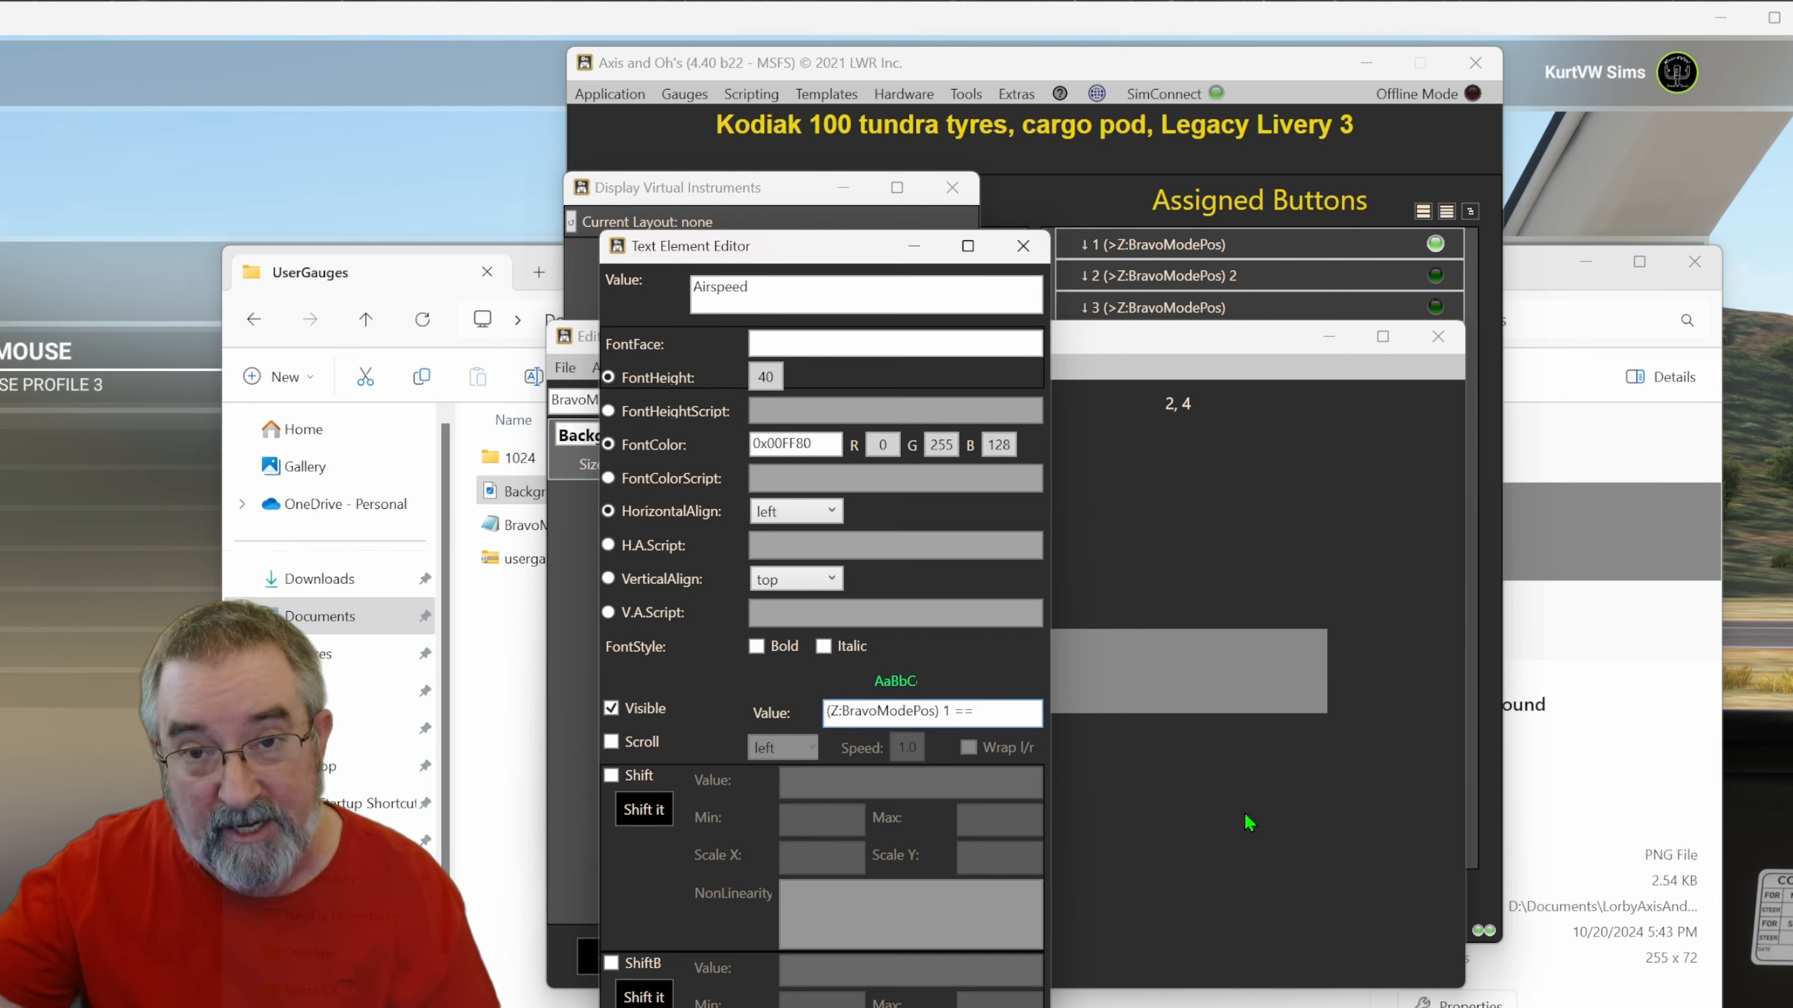
left_click(824, 1007)
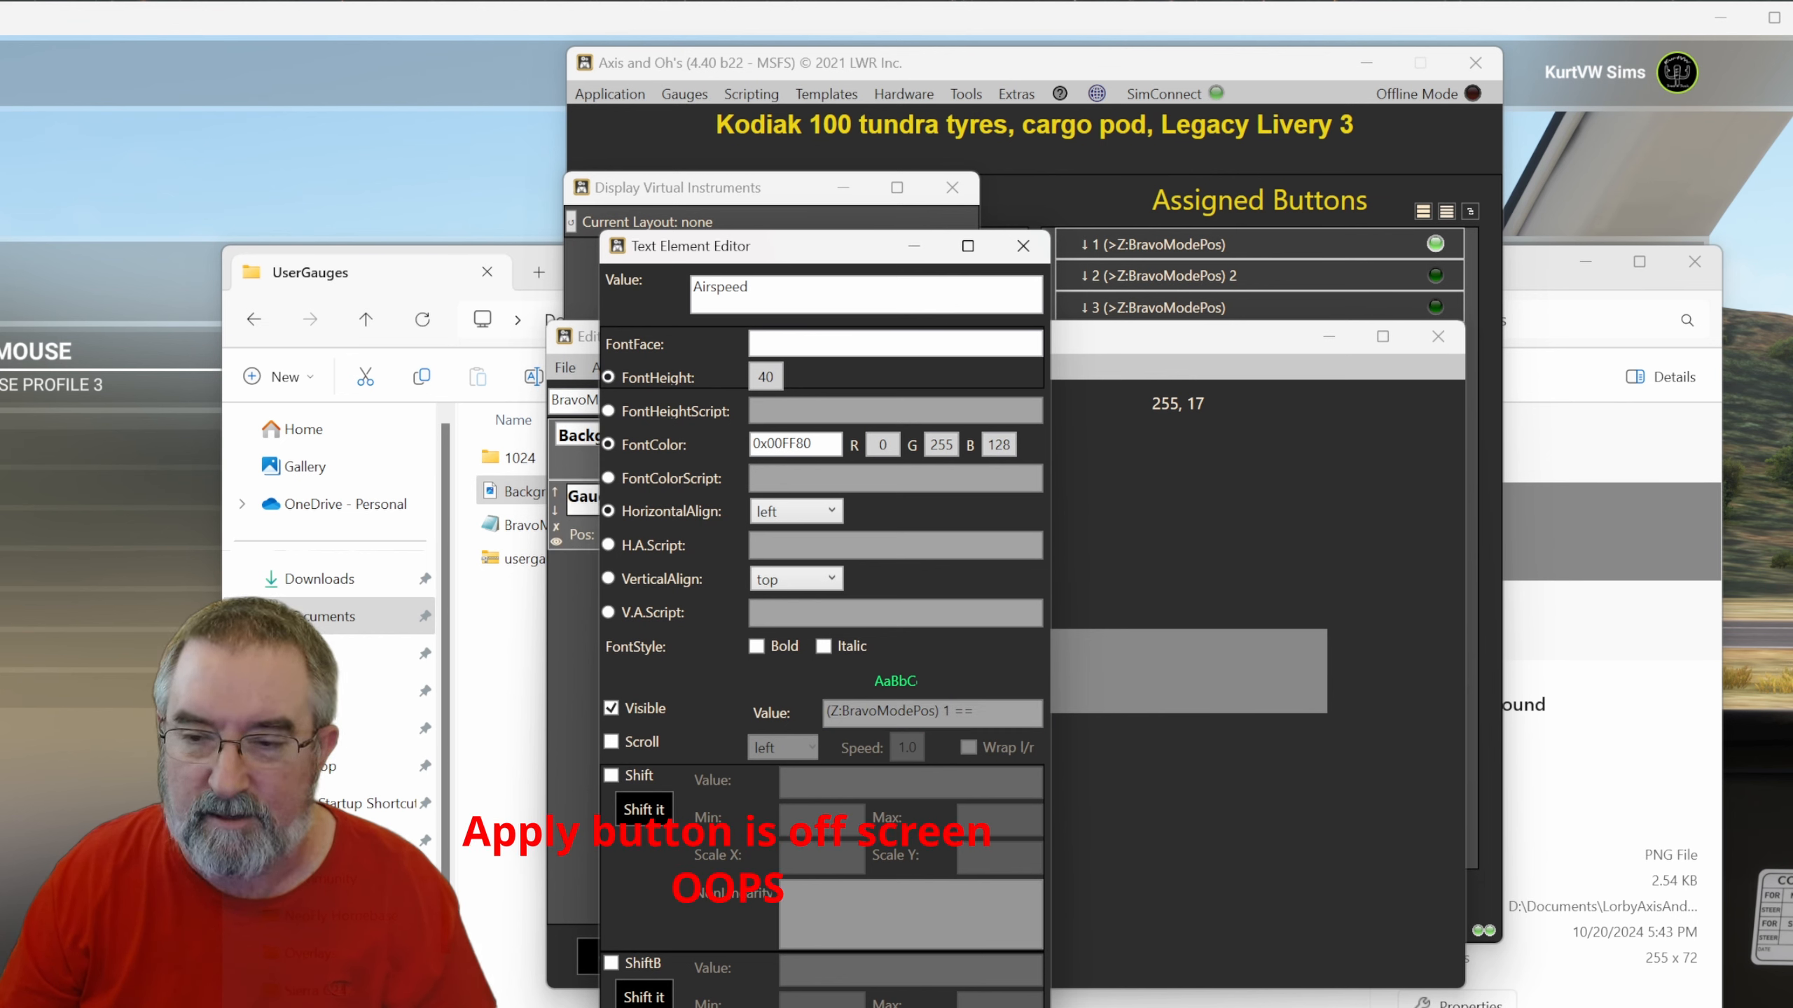
left_click(824, 1007)
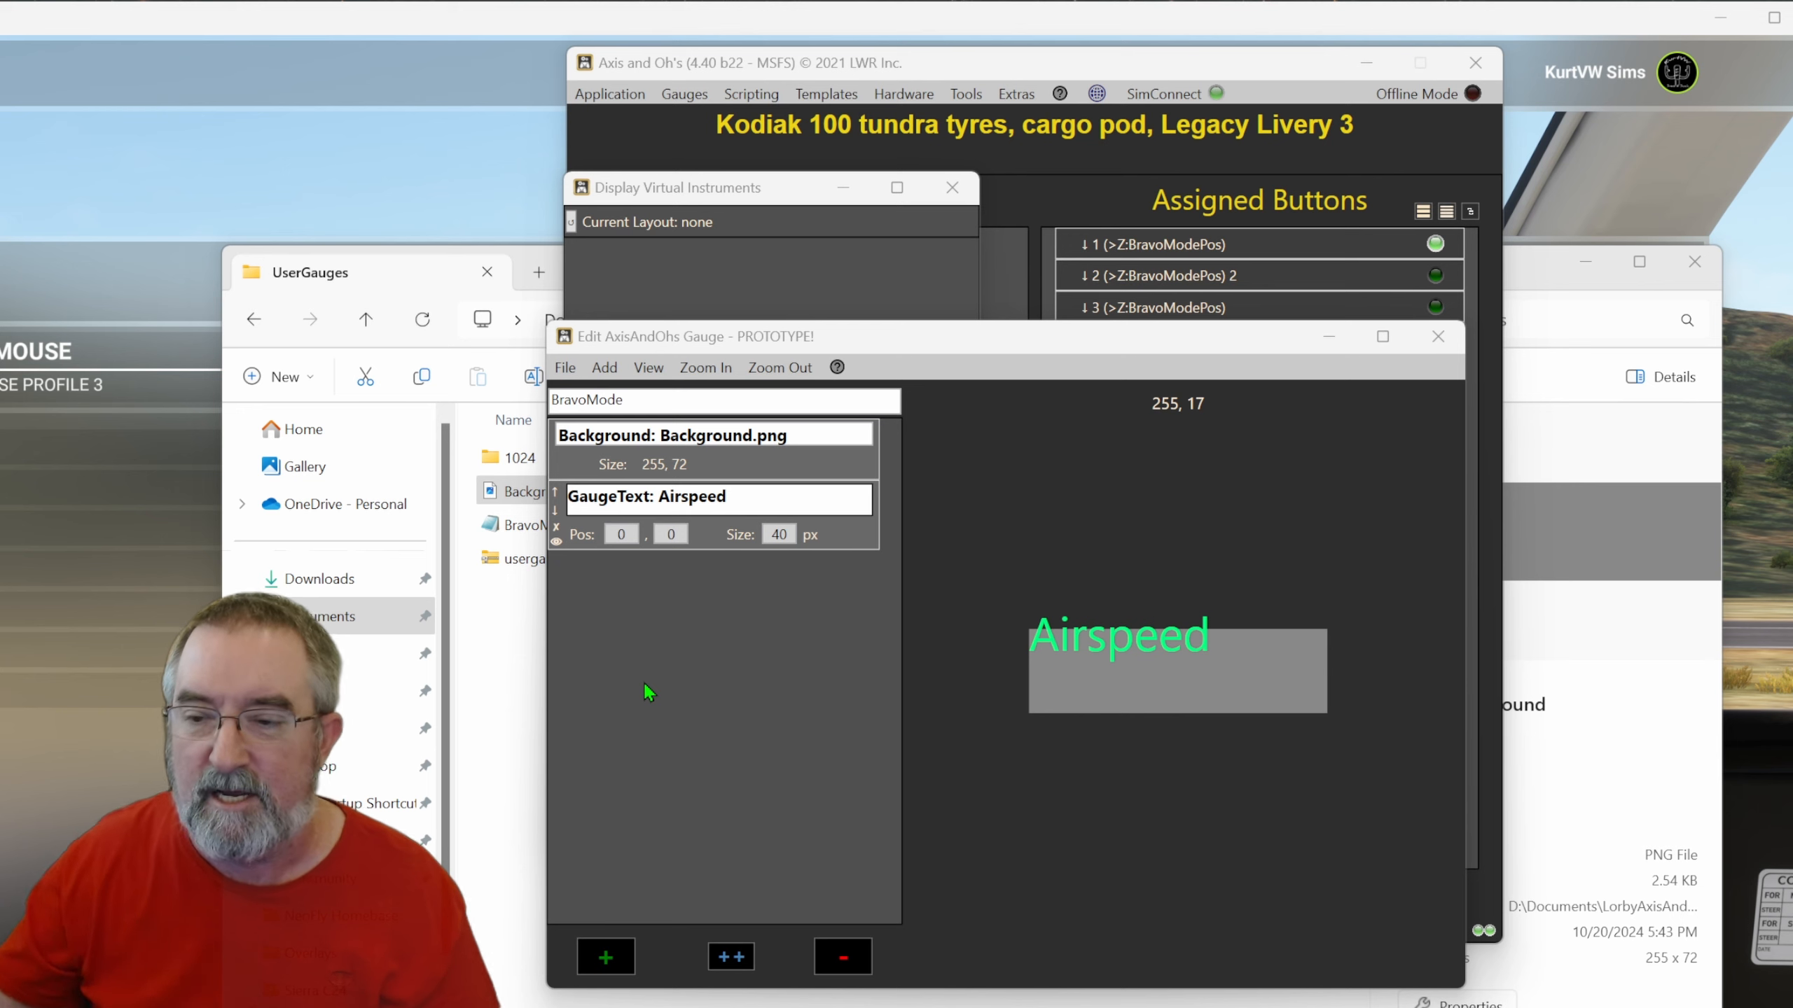
Position the Airspeed text at 60, 30 on the gauge.
left_click(614, 536)
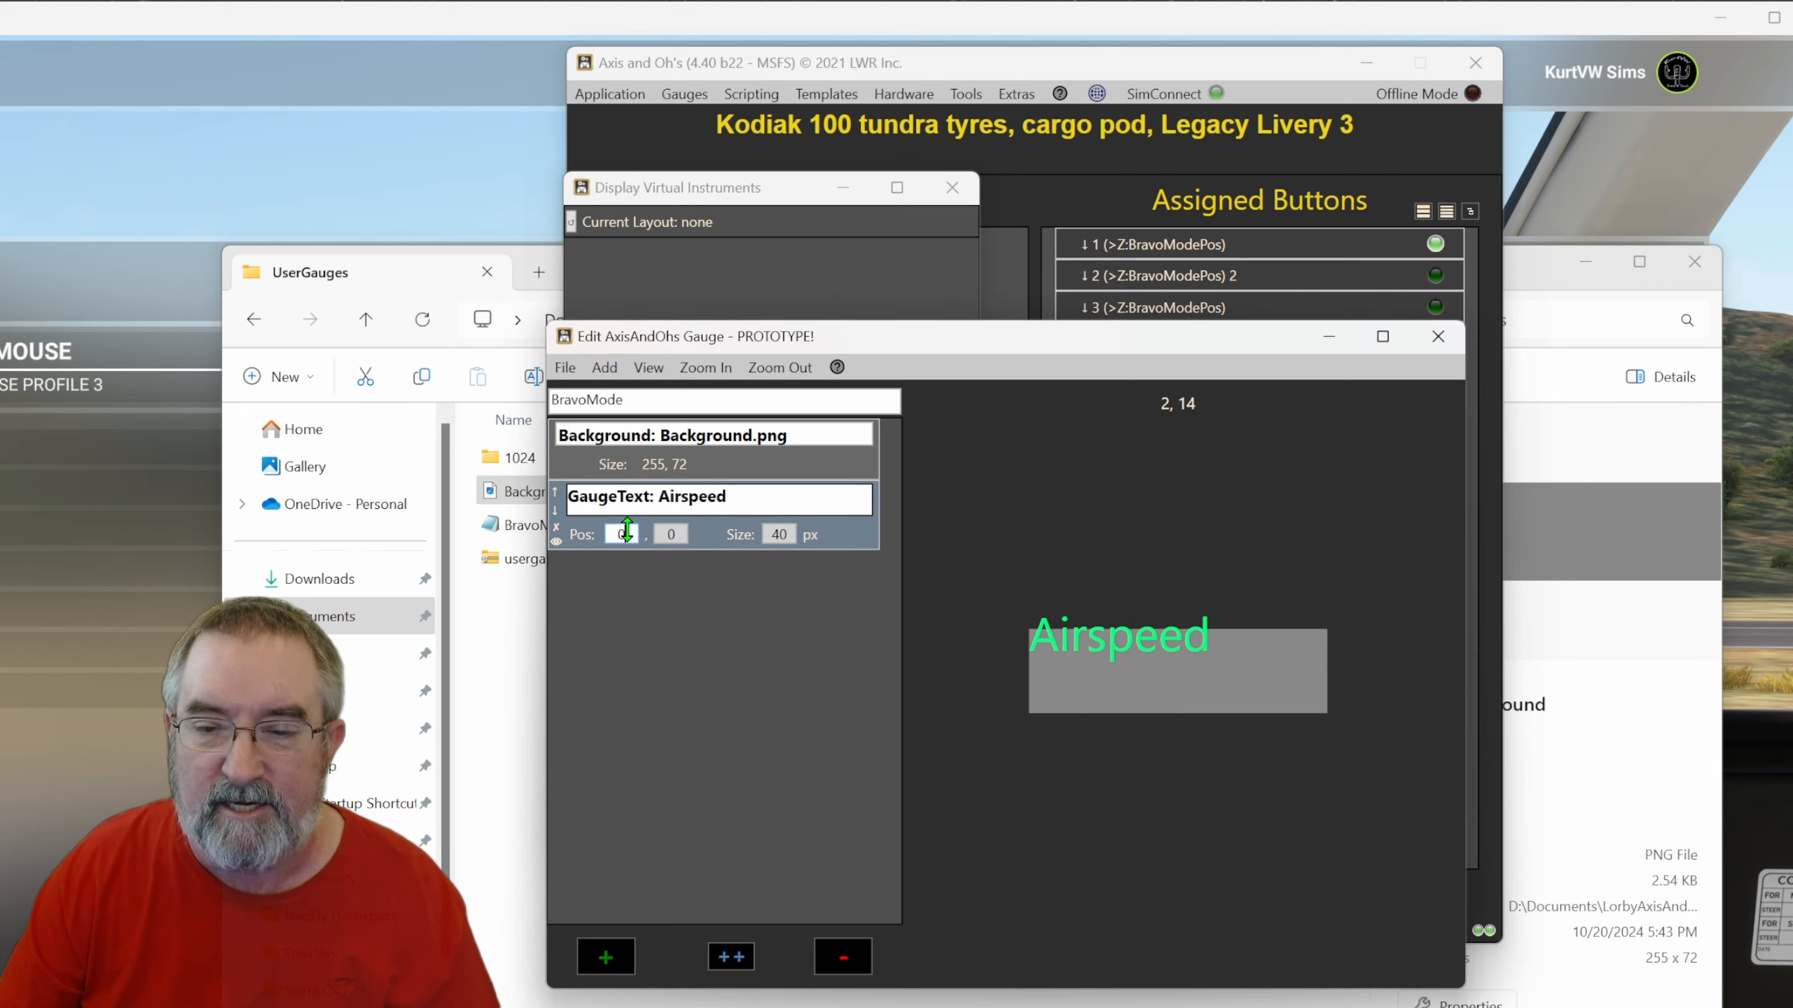
type("60")
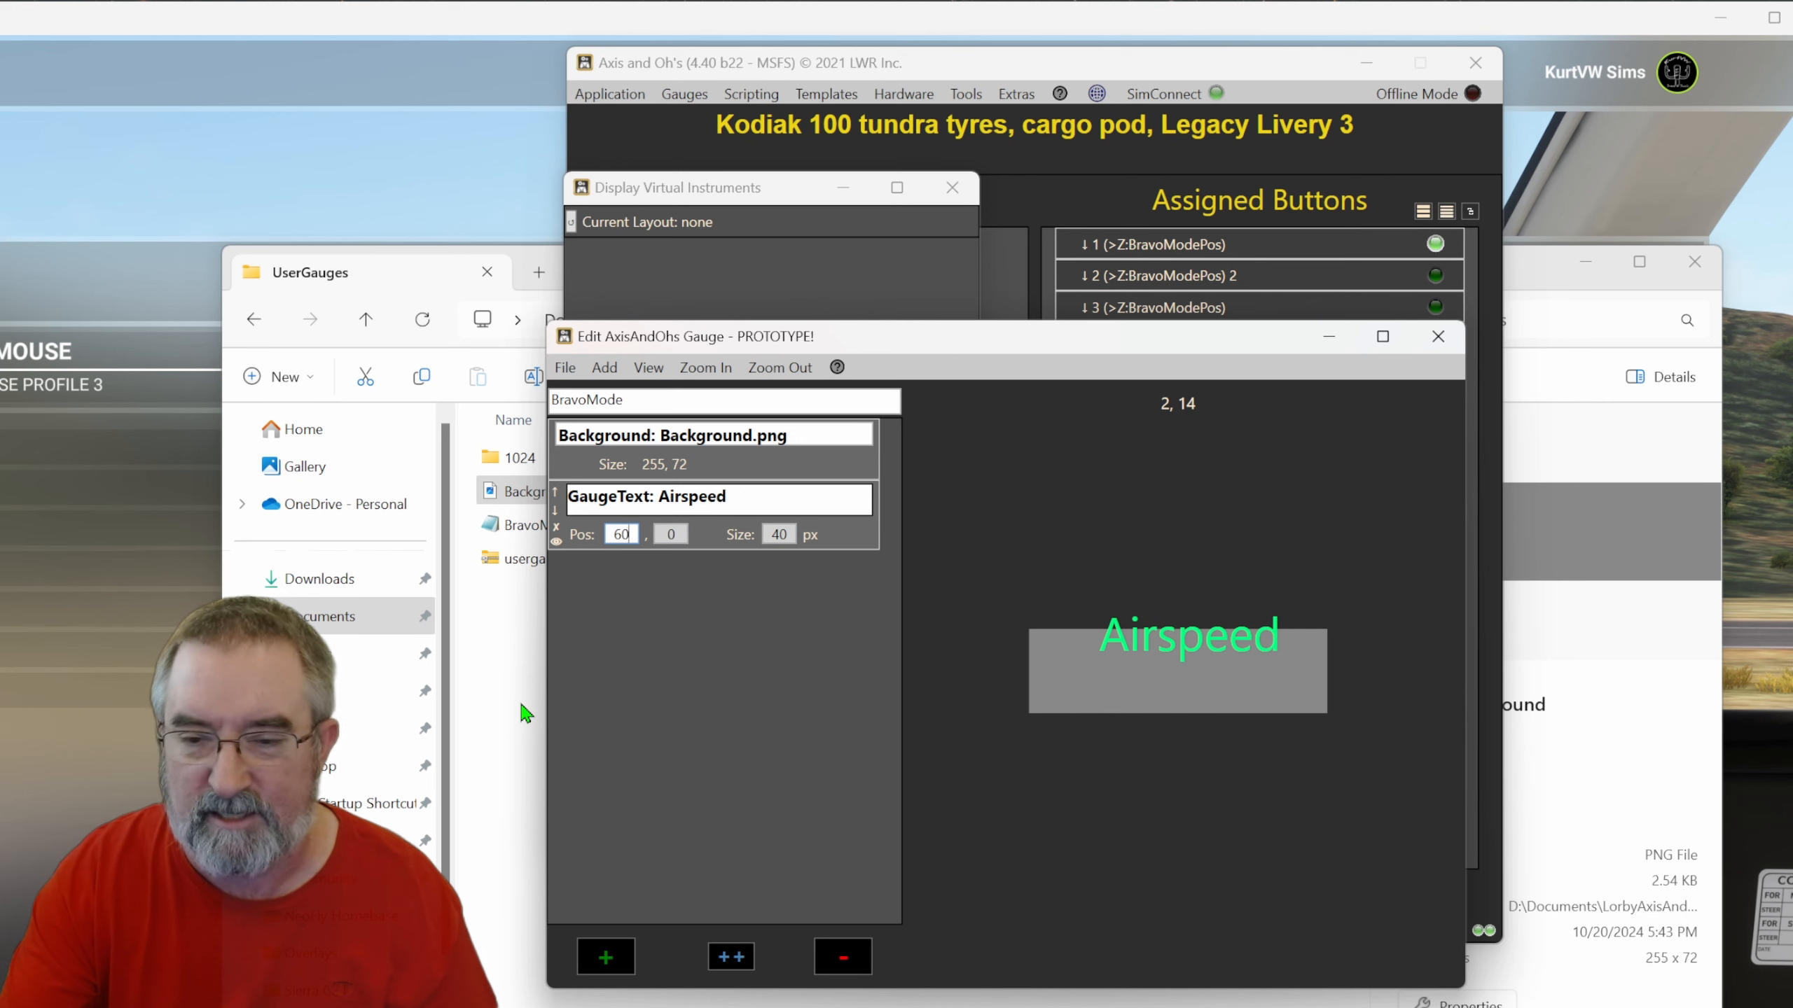
key("Tab")
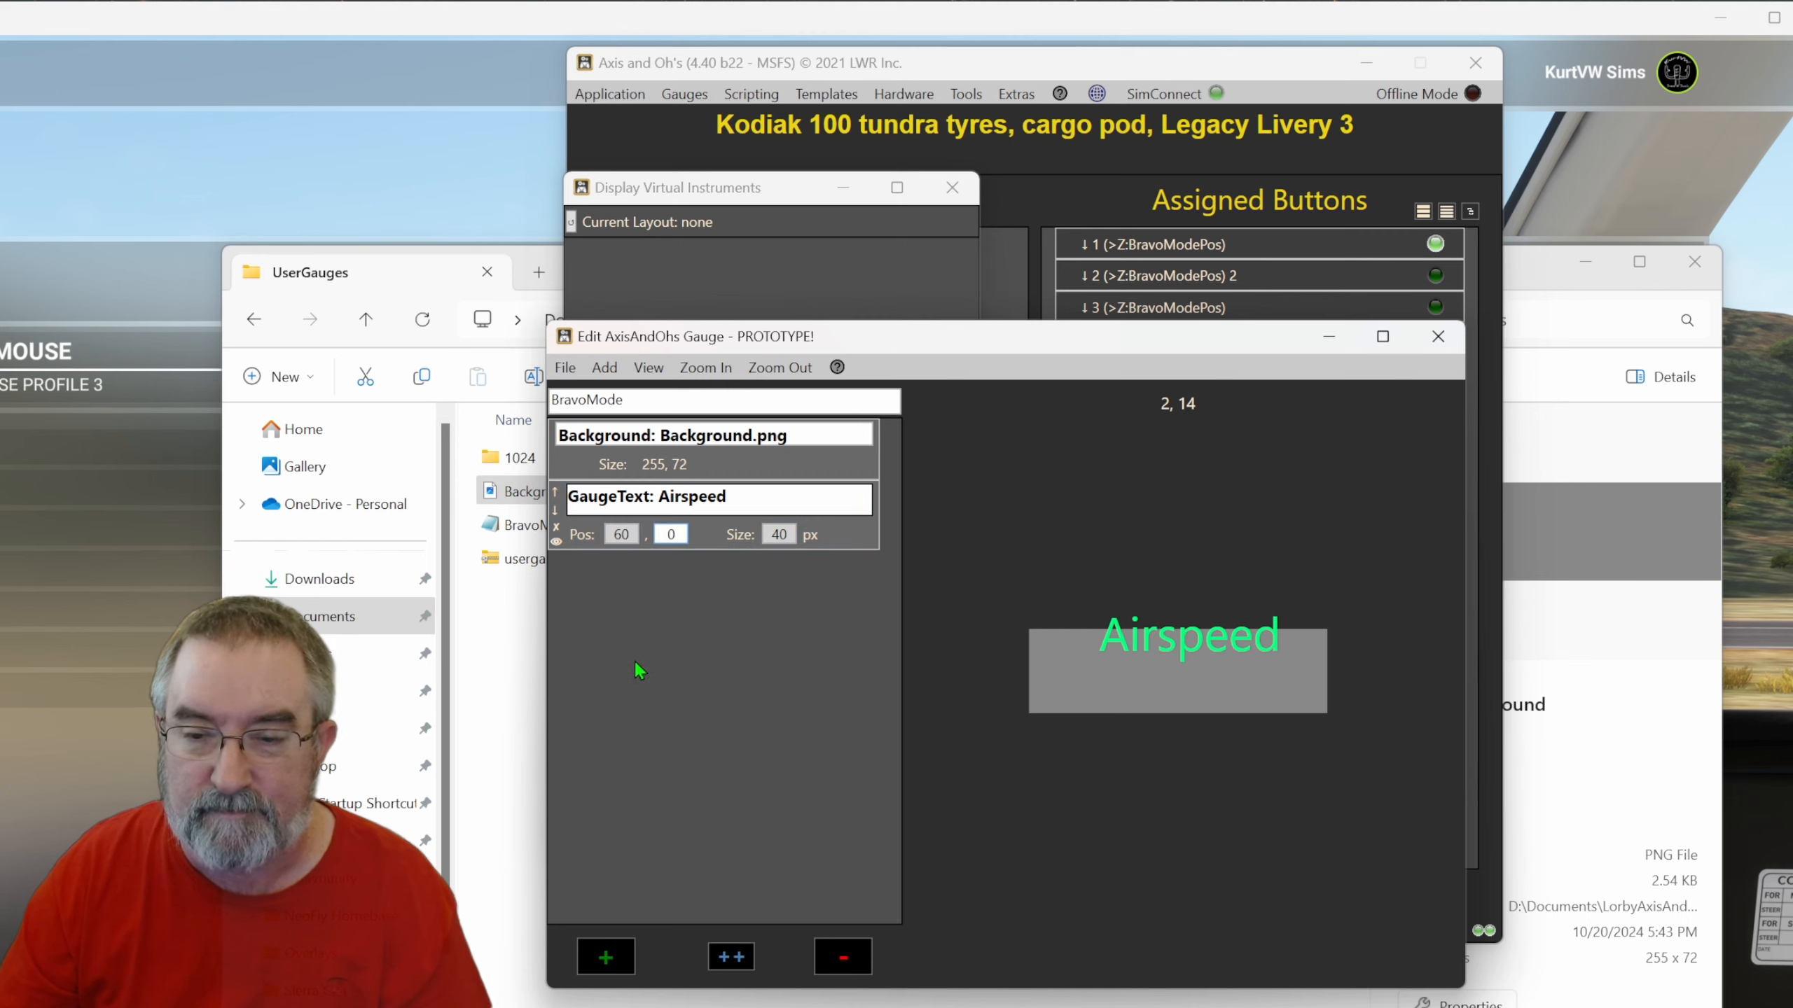
type("3")
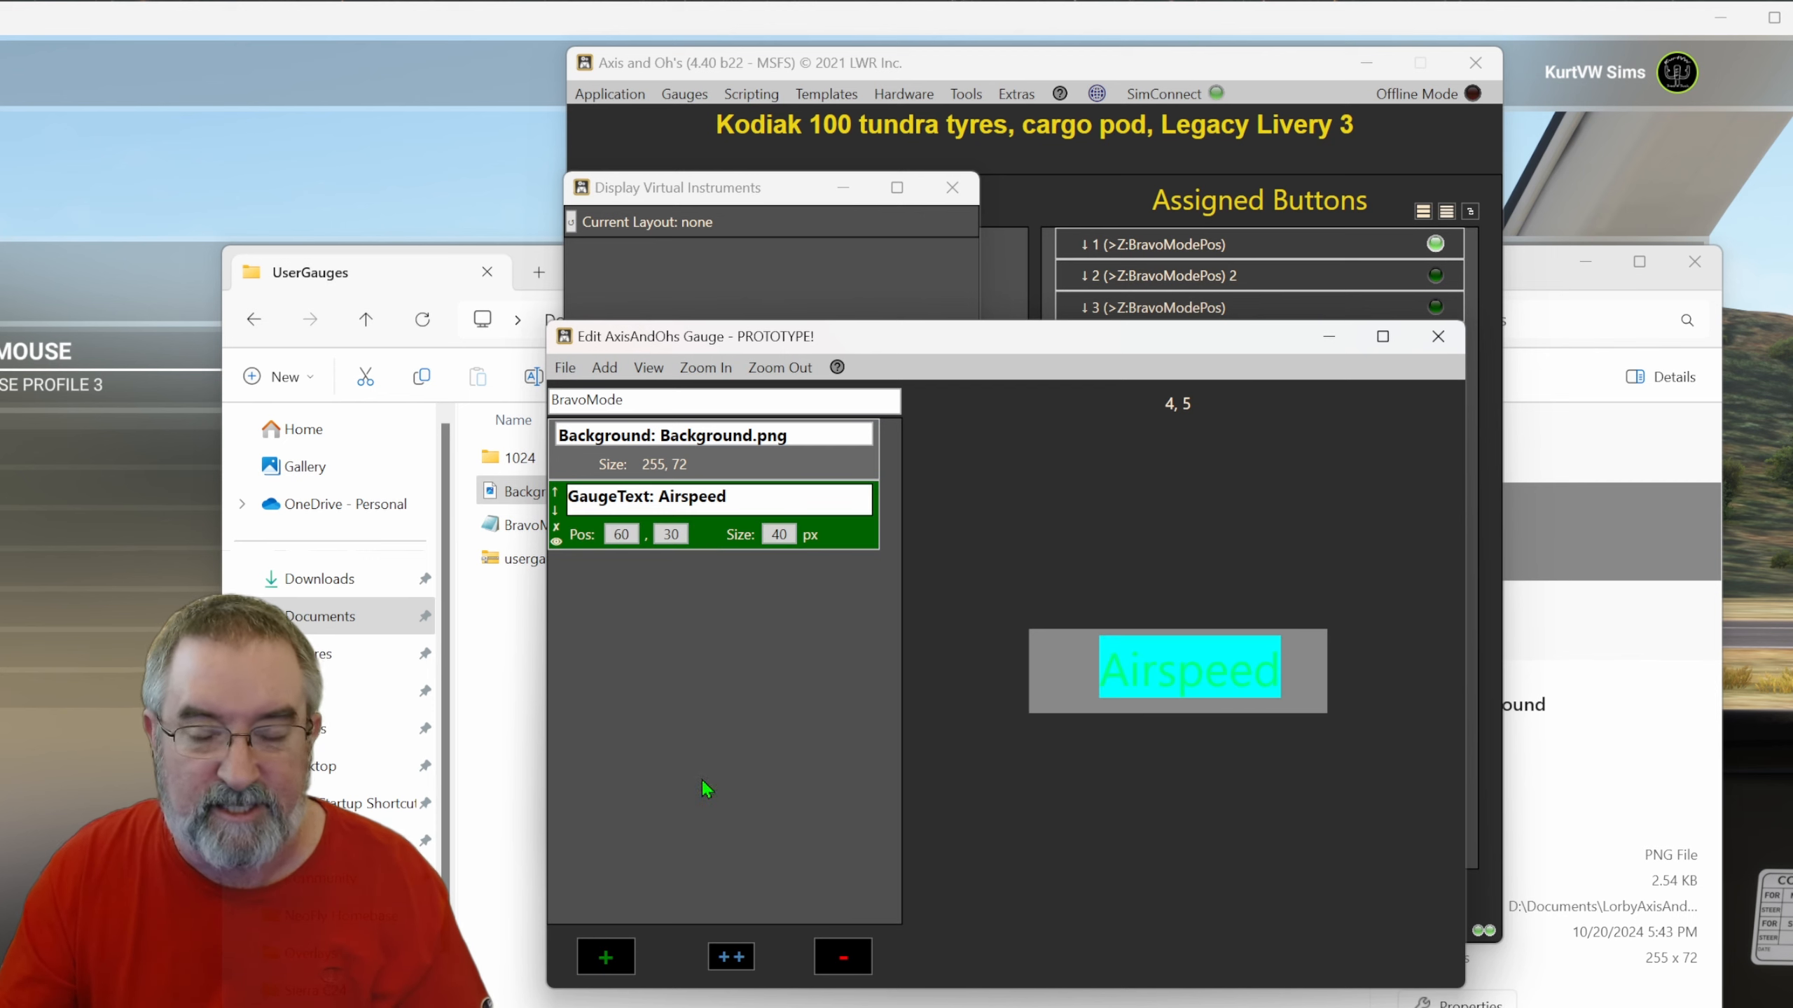
Duplicate the Airspeed text and change the copy to read Course, visible when (Z:BravoModePos) 2 ==.
left_click(730, 959)
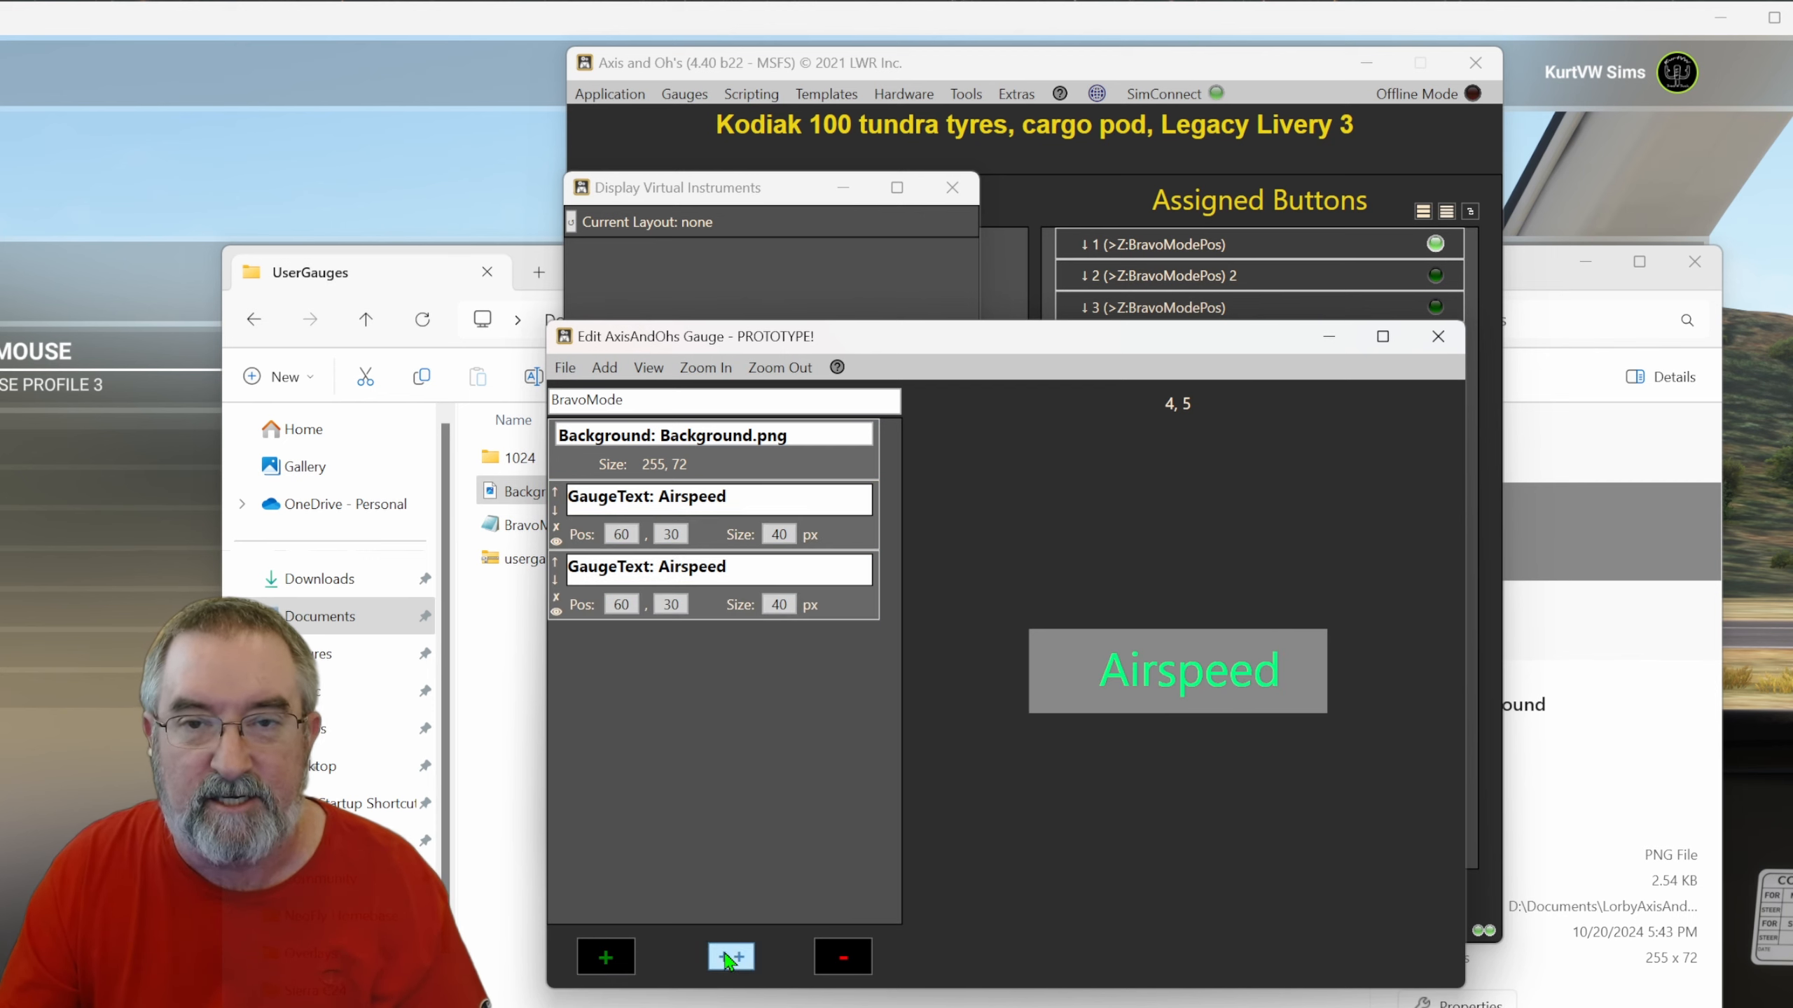
double_click(722, 611)
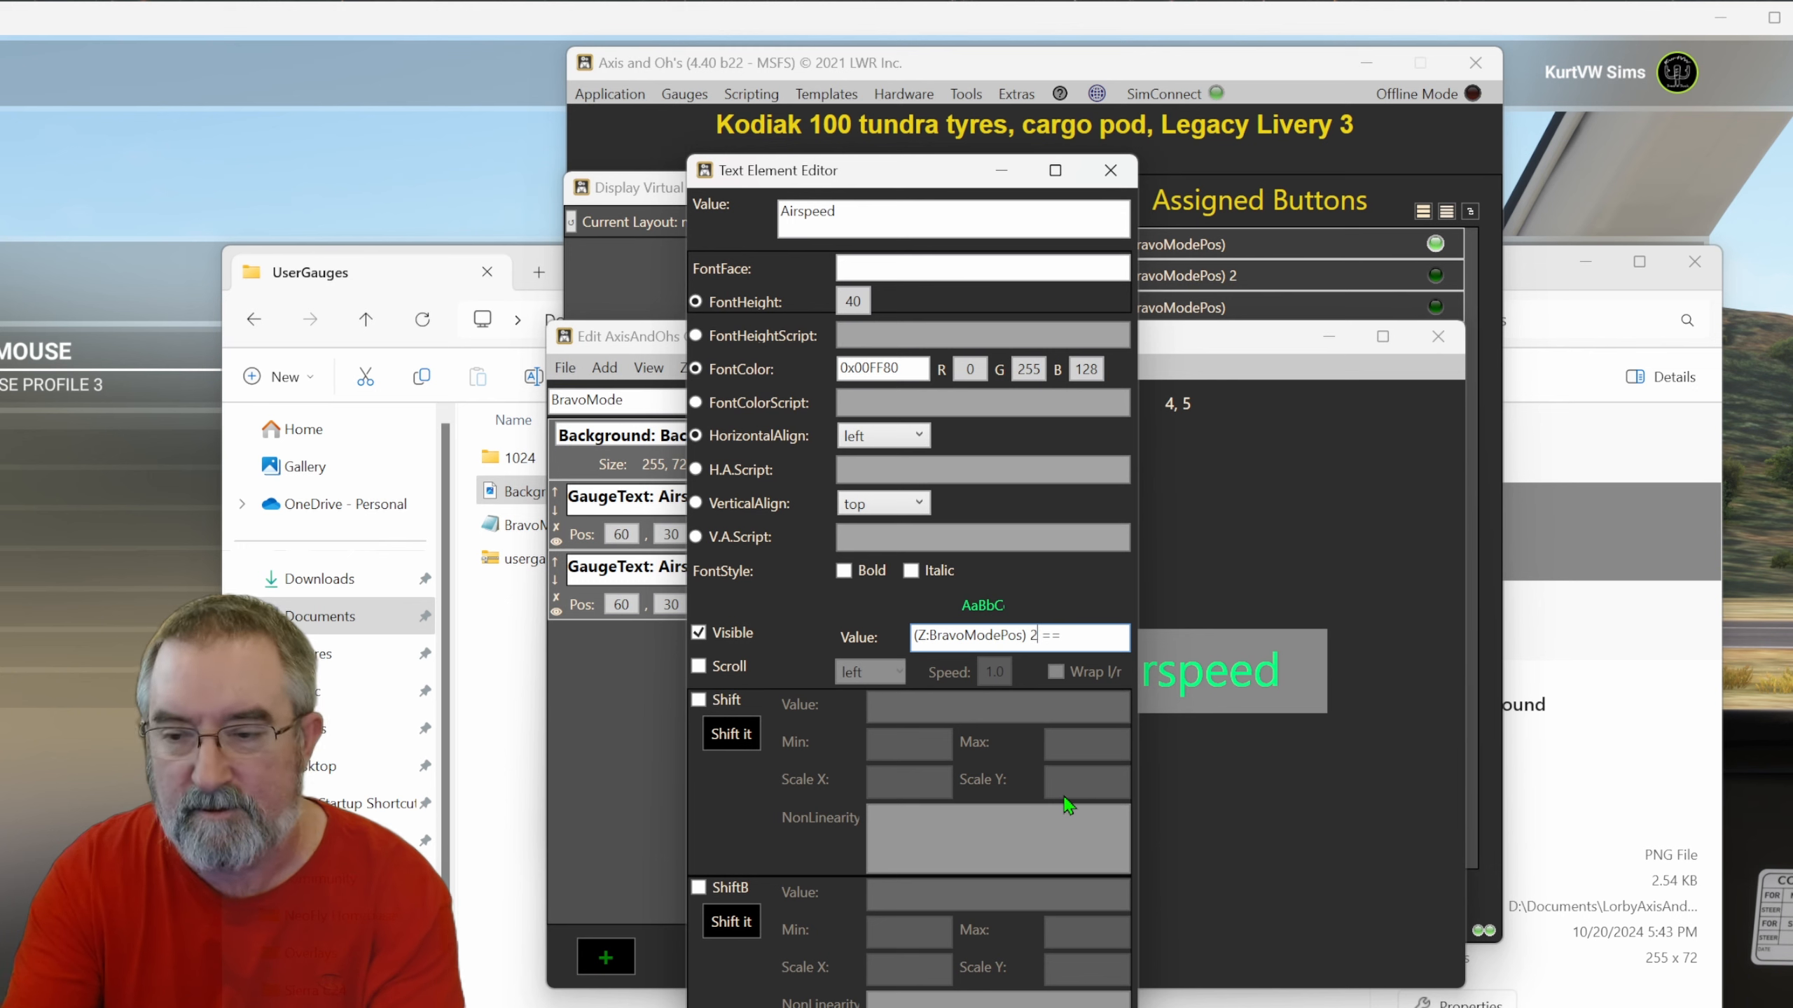
double_click(874, 206)
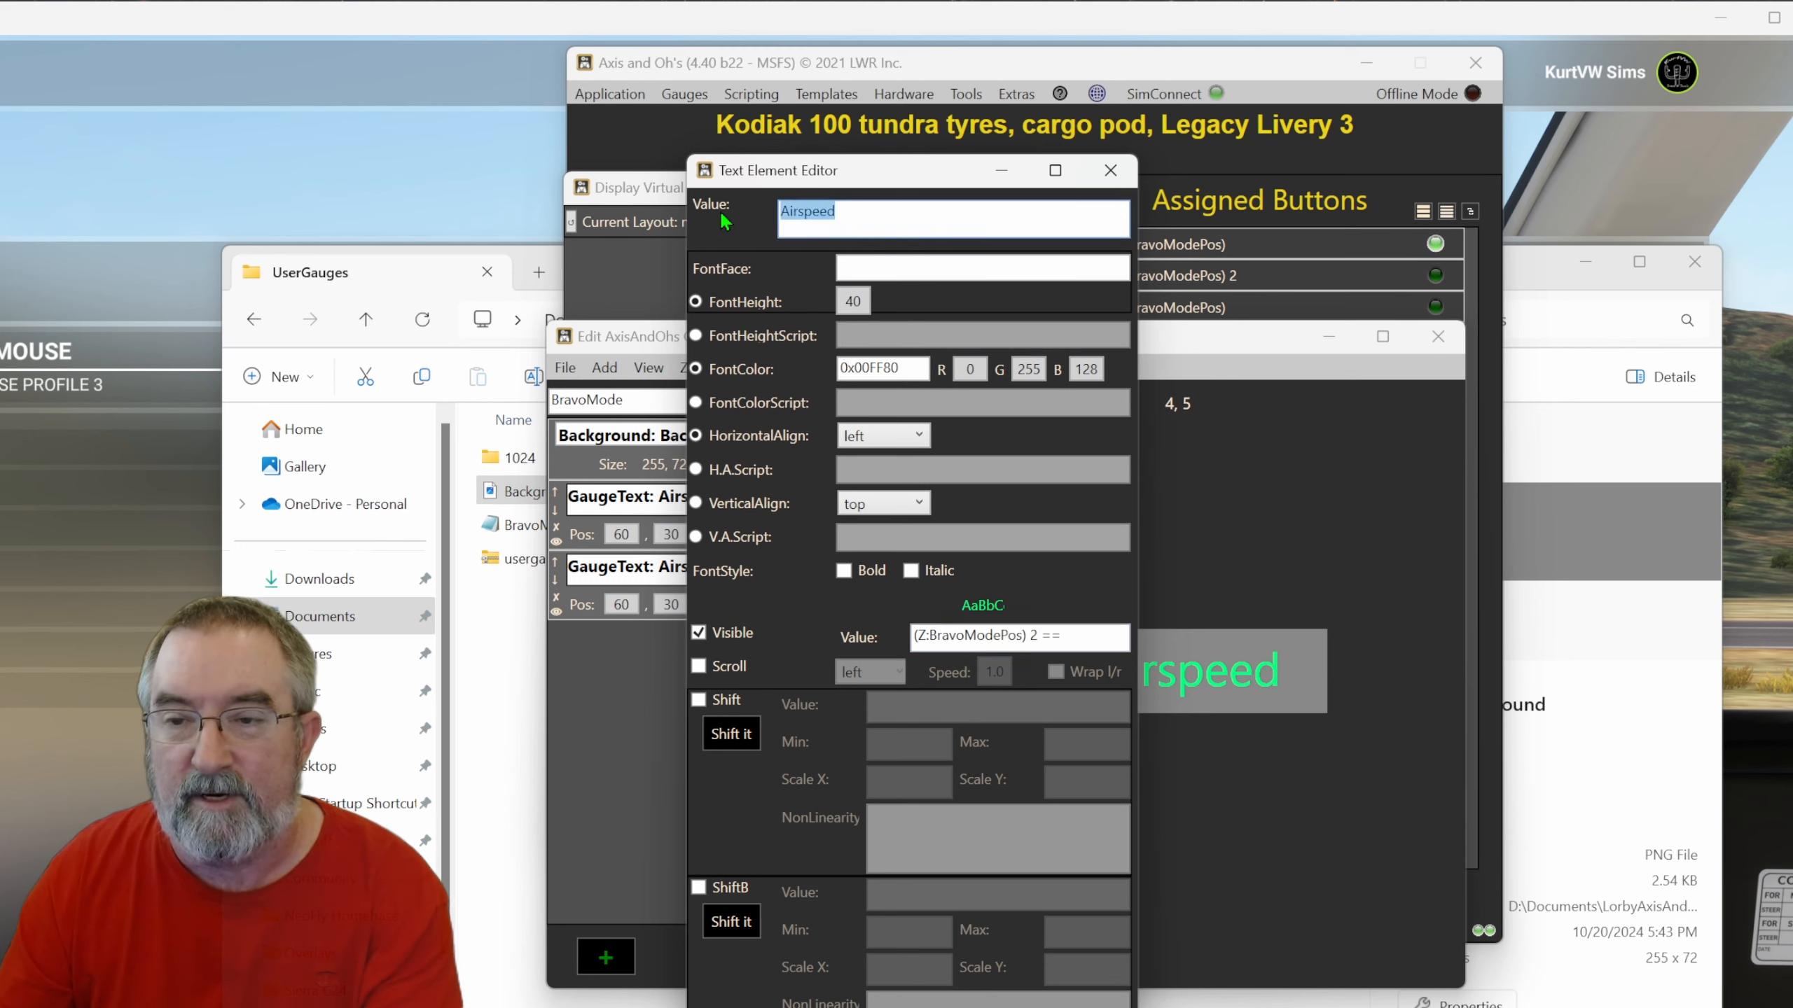
type("Course")
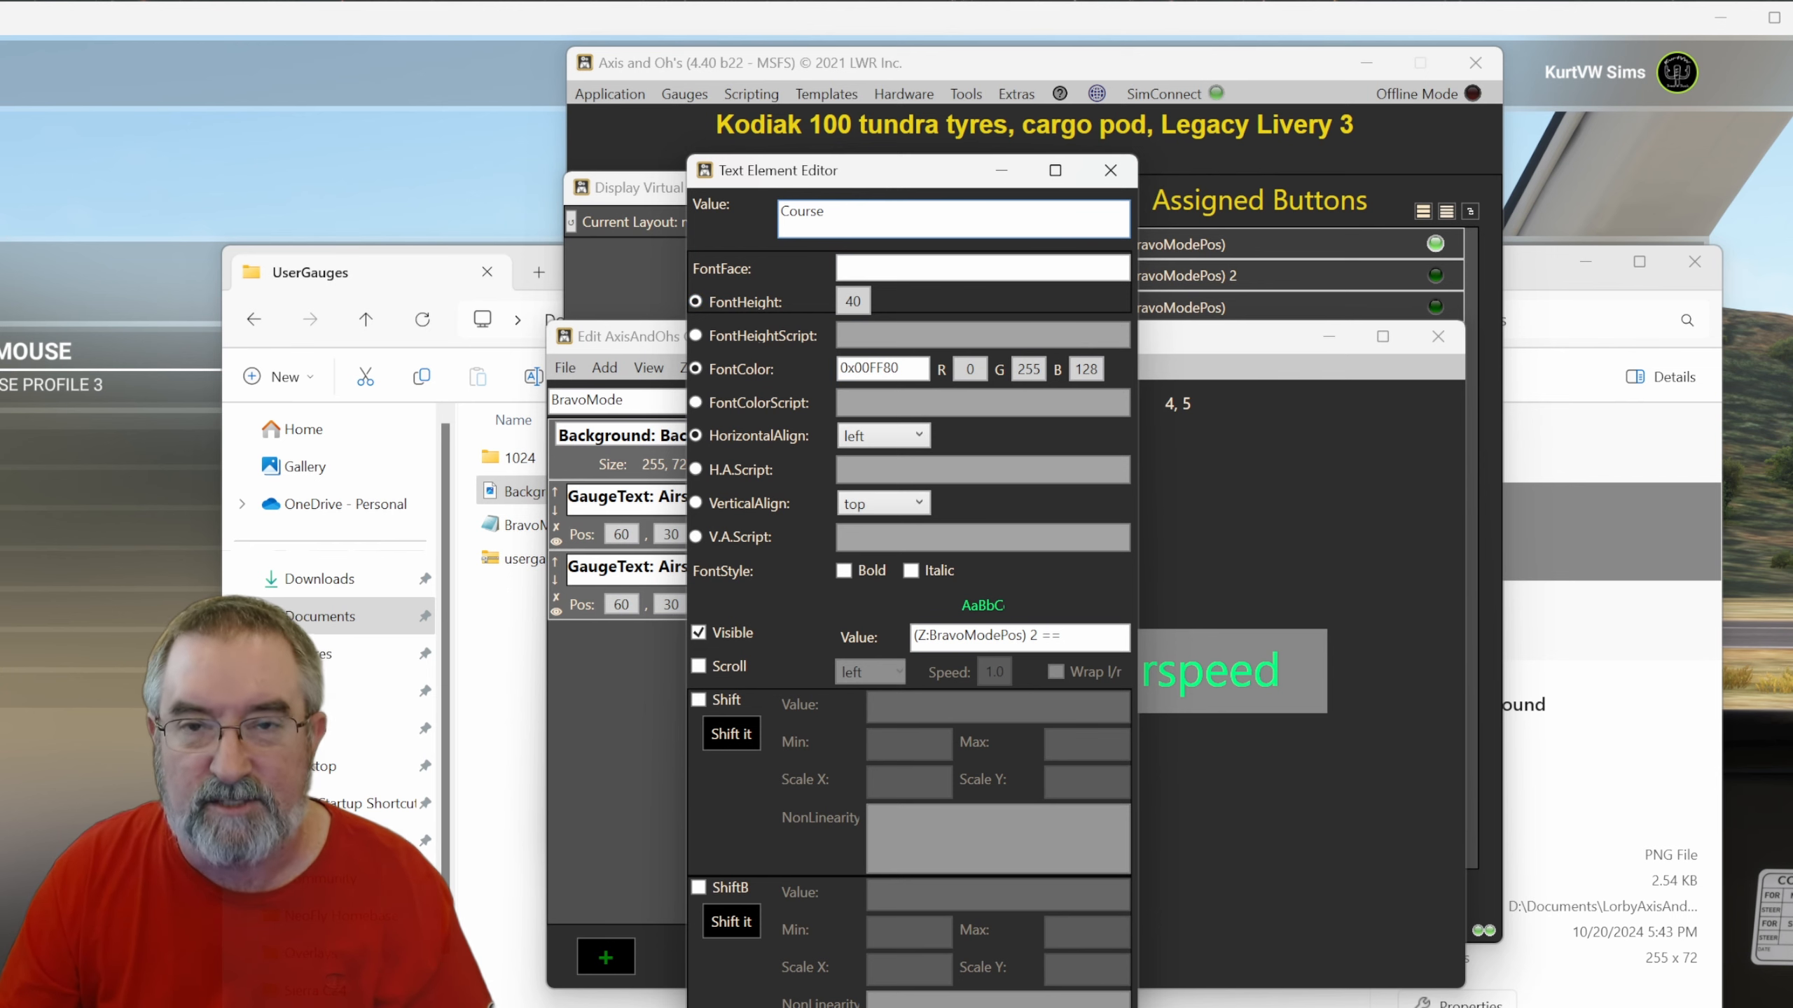
double_click(1019, 637)
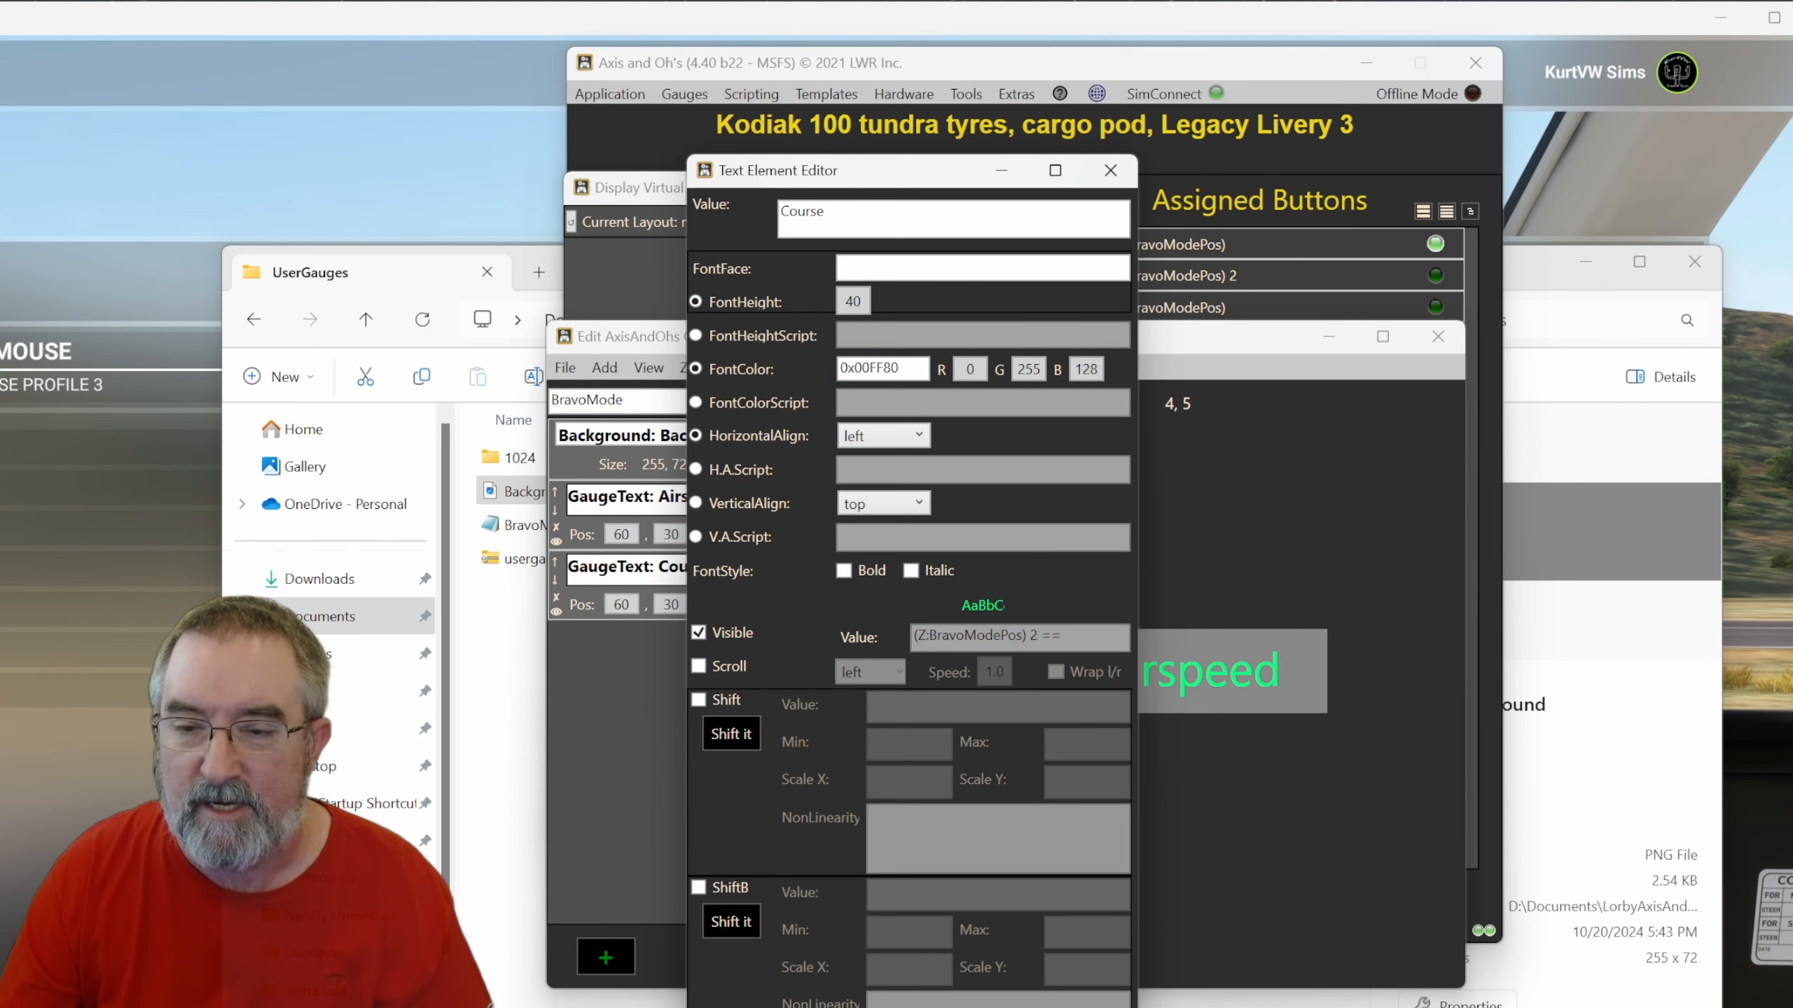
left_click(734, 1004)
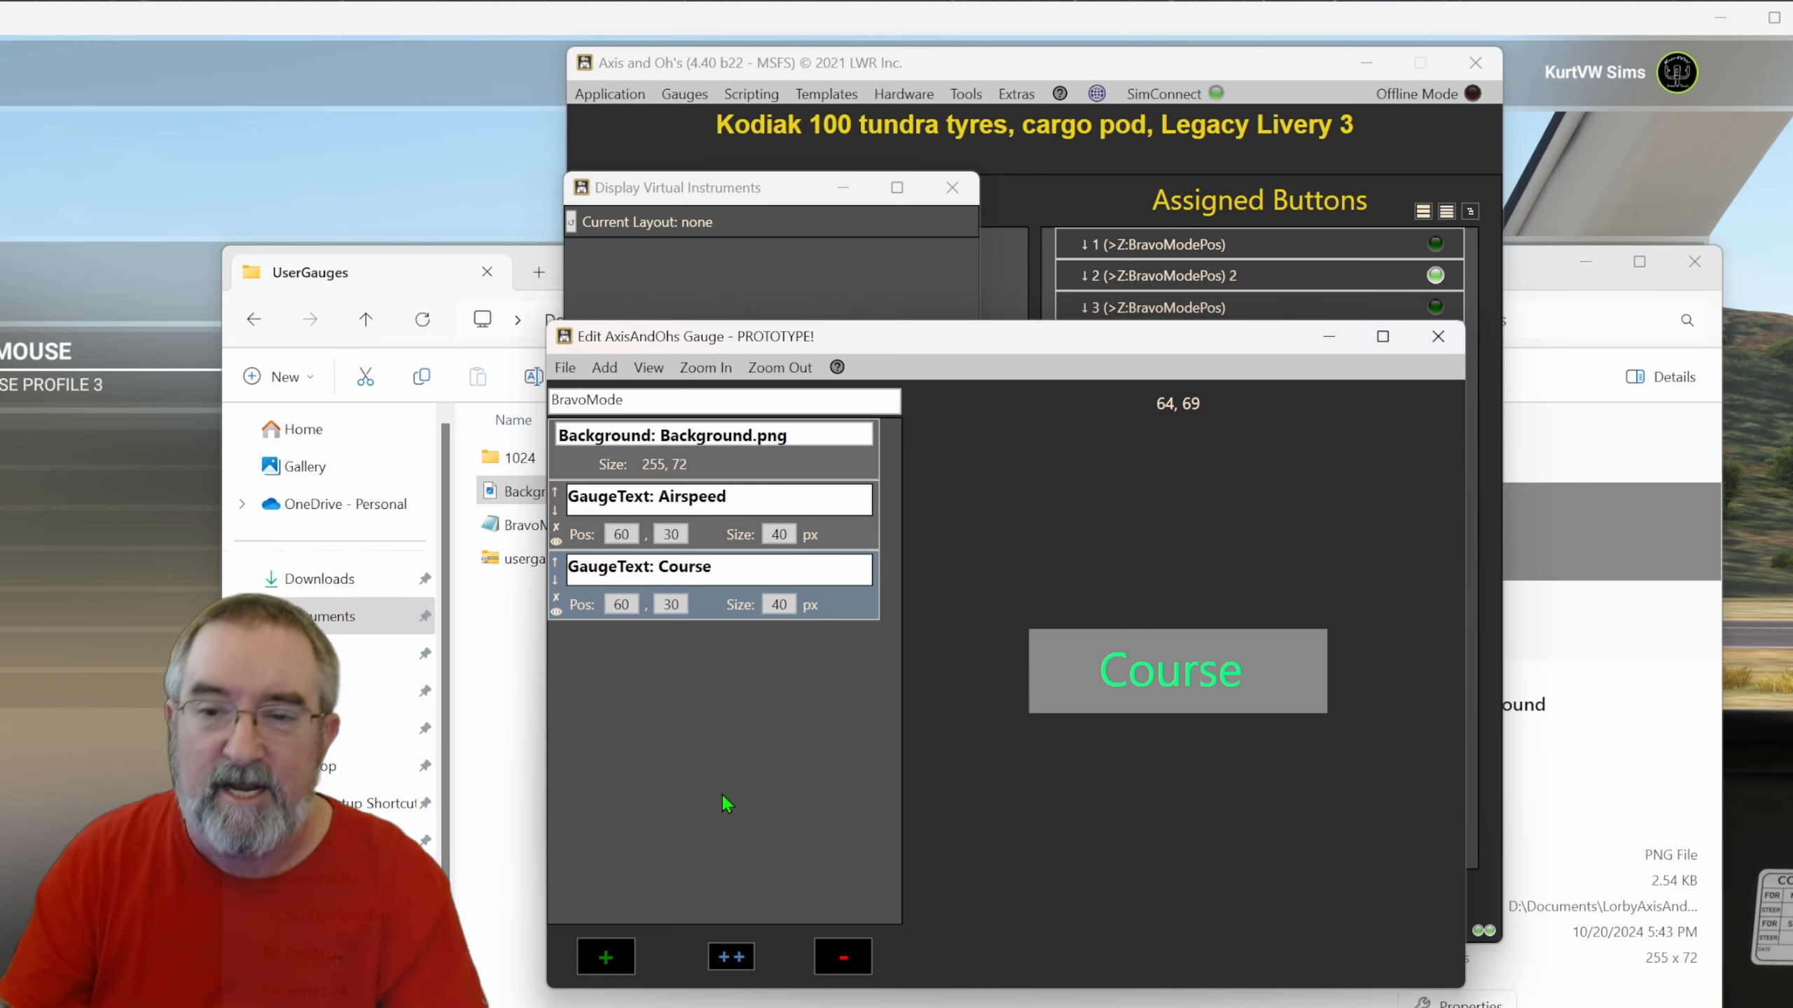
Save the gauge under the name Bravo Mode.
left_click(565, 367)
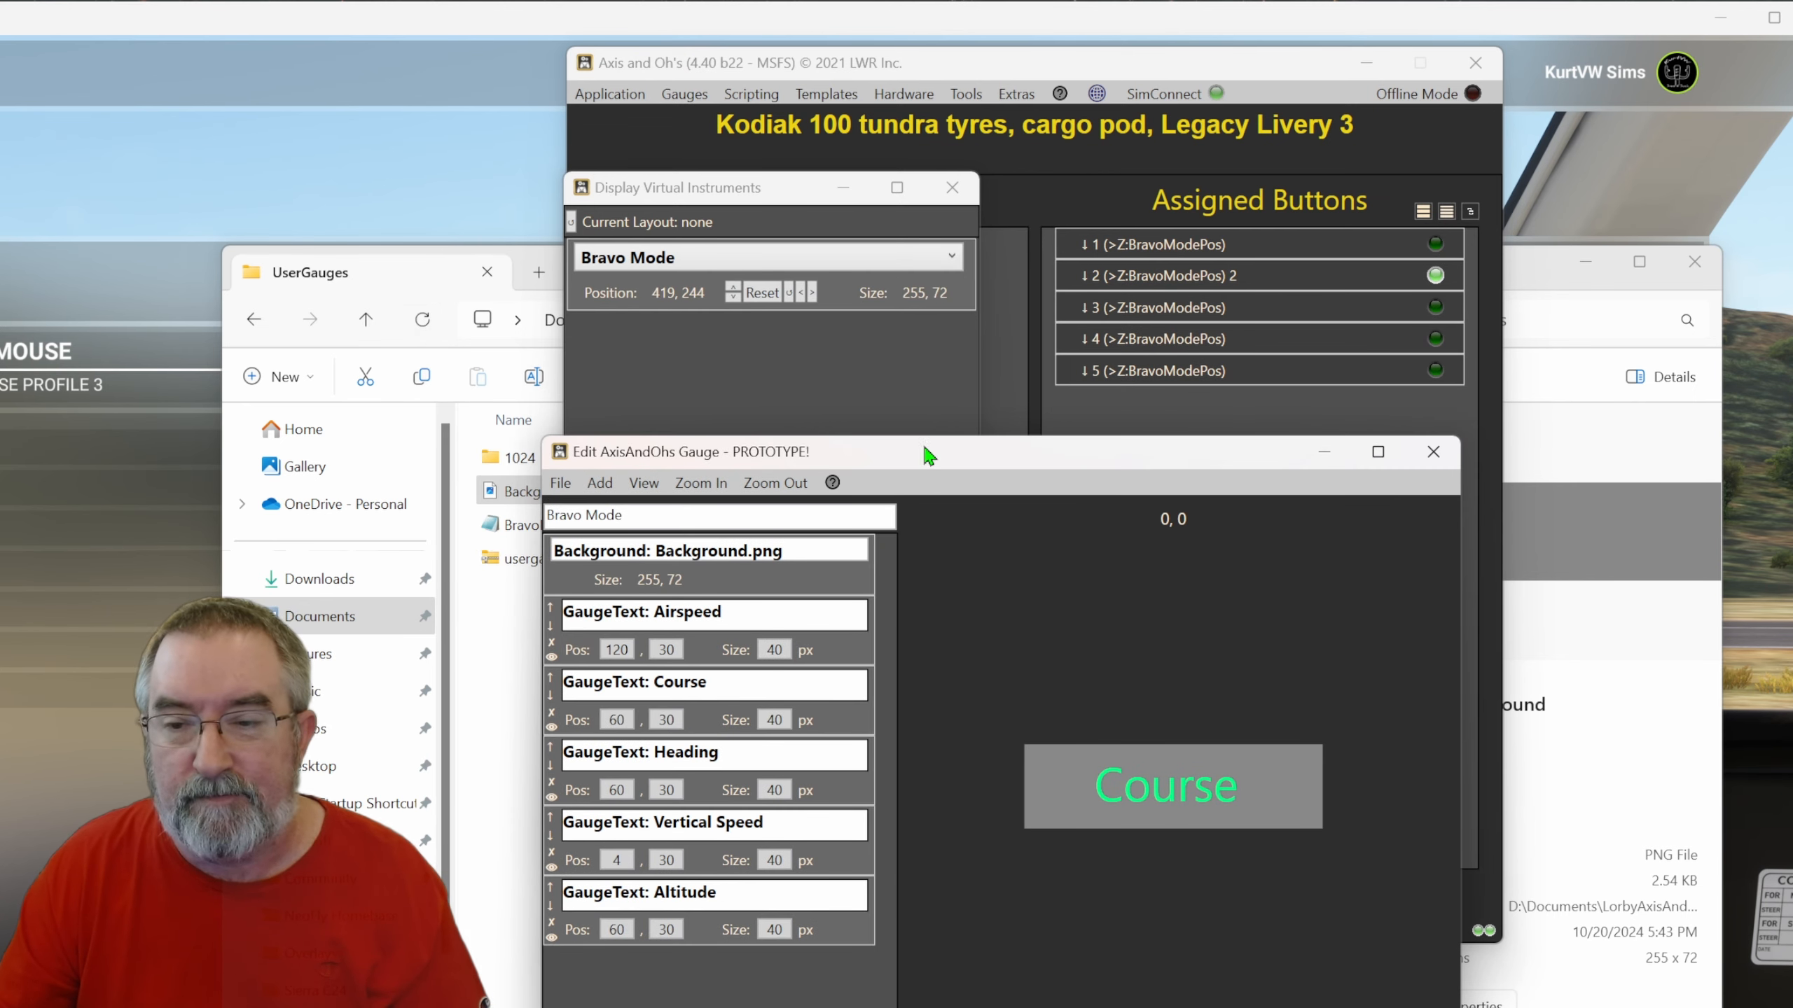
left_click_drag(921, 464, 936, 317)
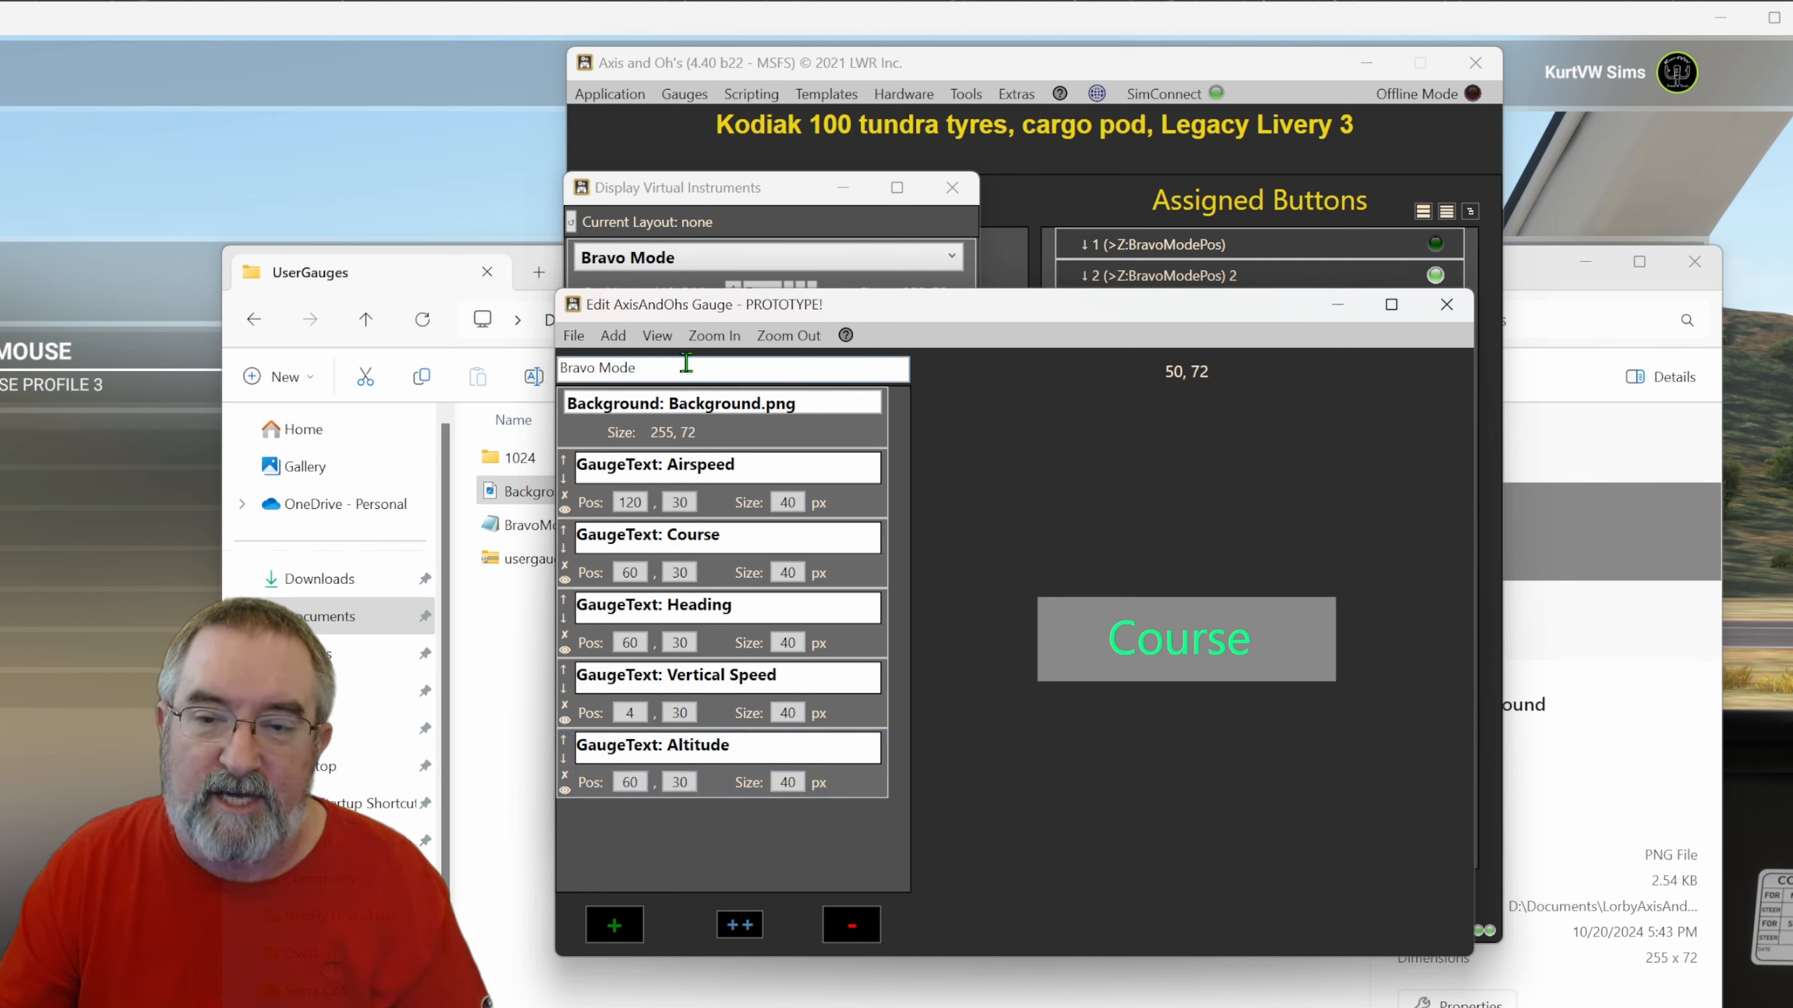
left_click_drag(664, 367, 559, 368)
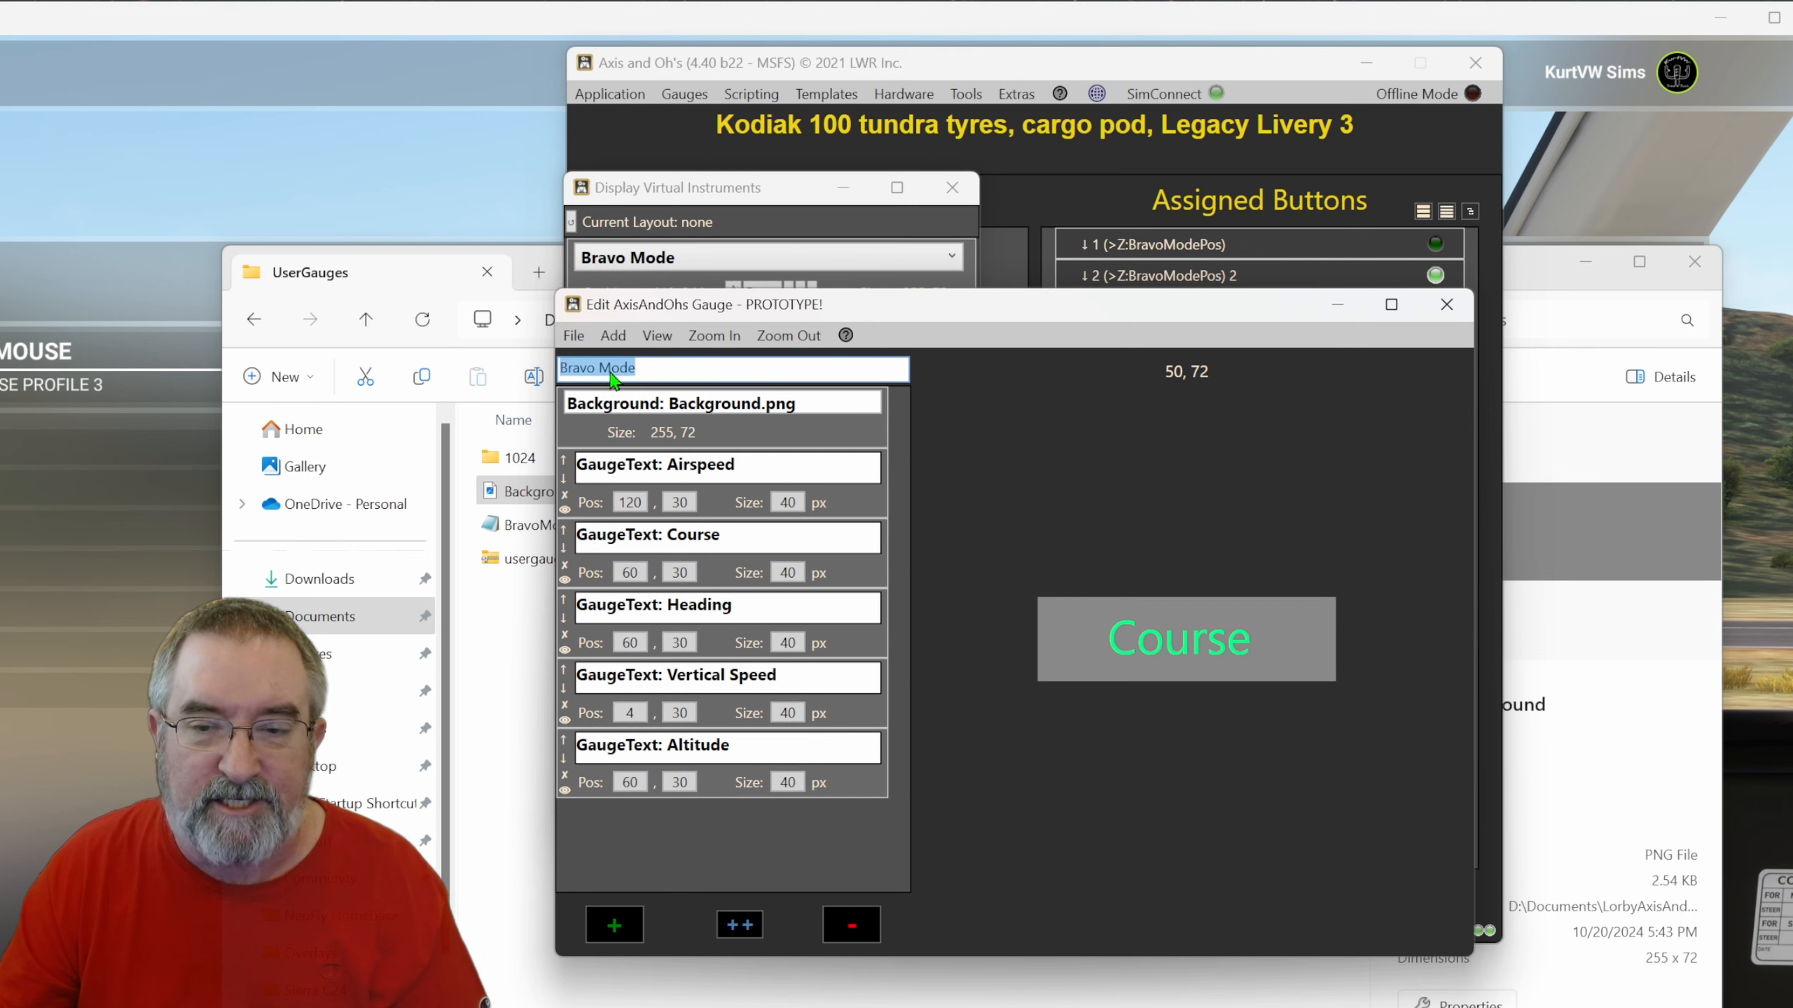
left_click(574, 337)
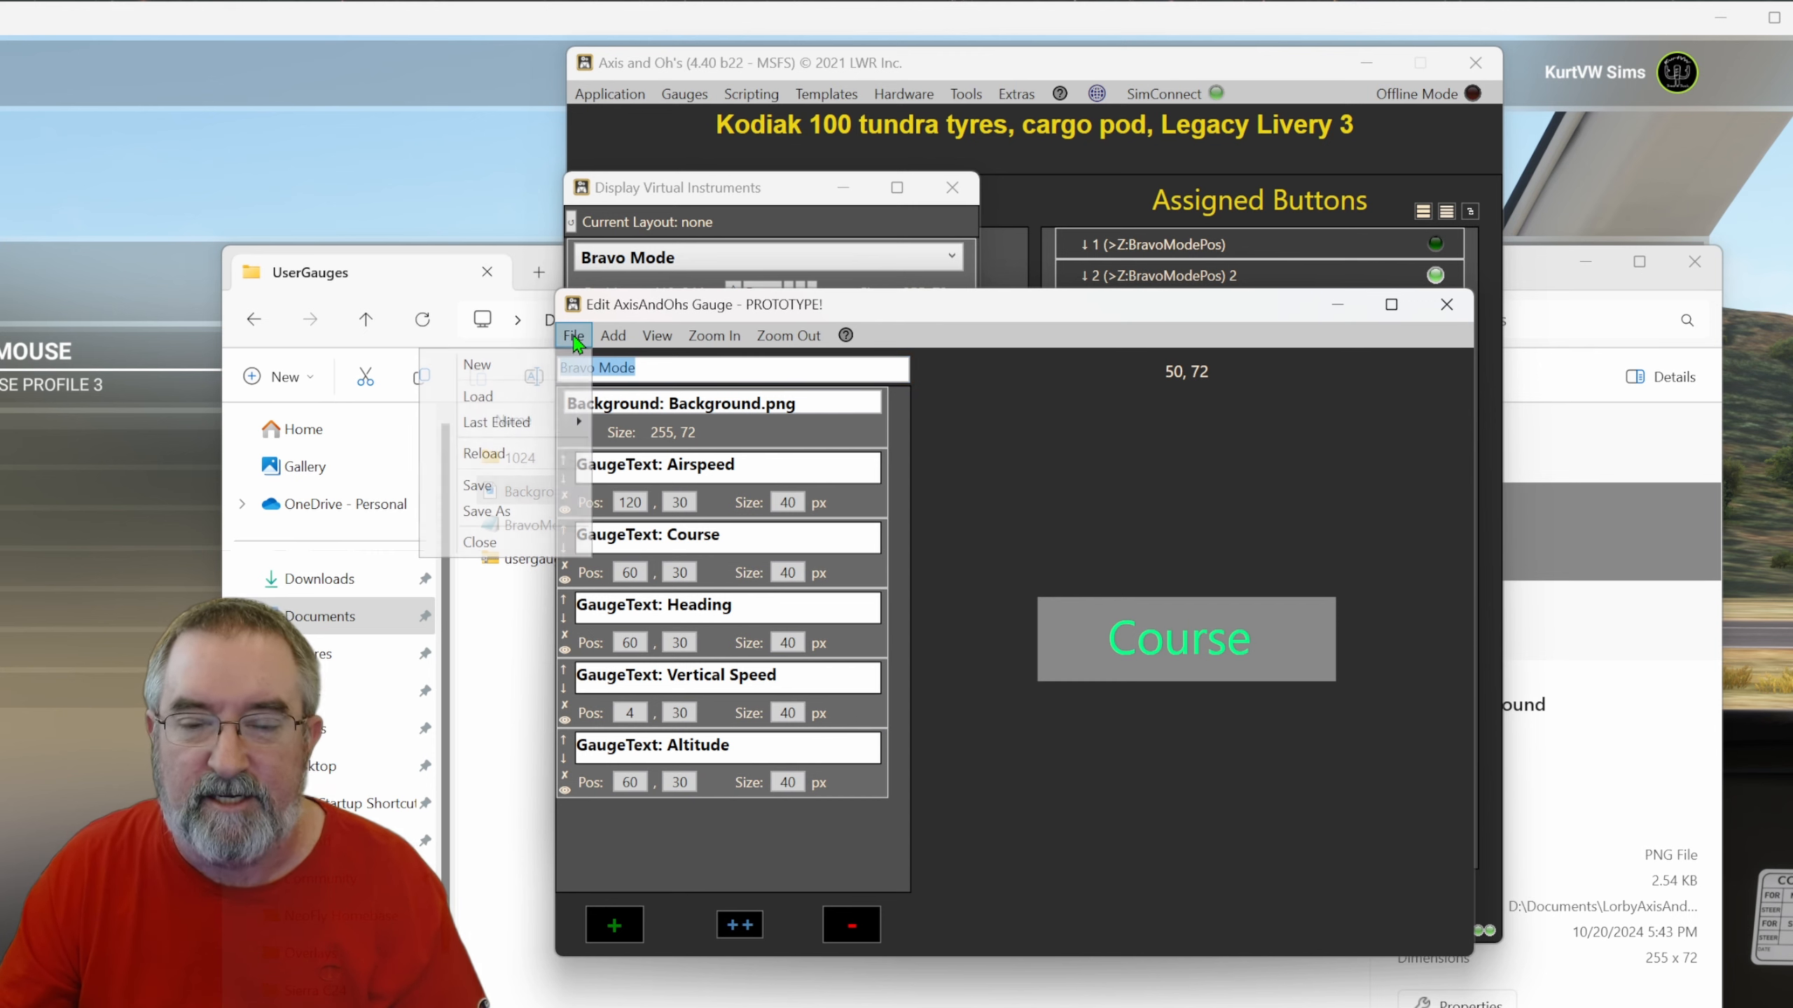
left_click(485, 490)
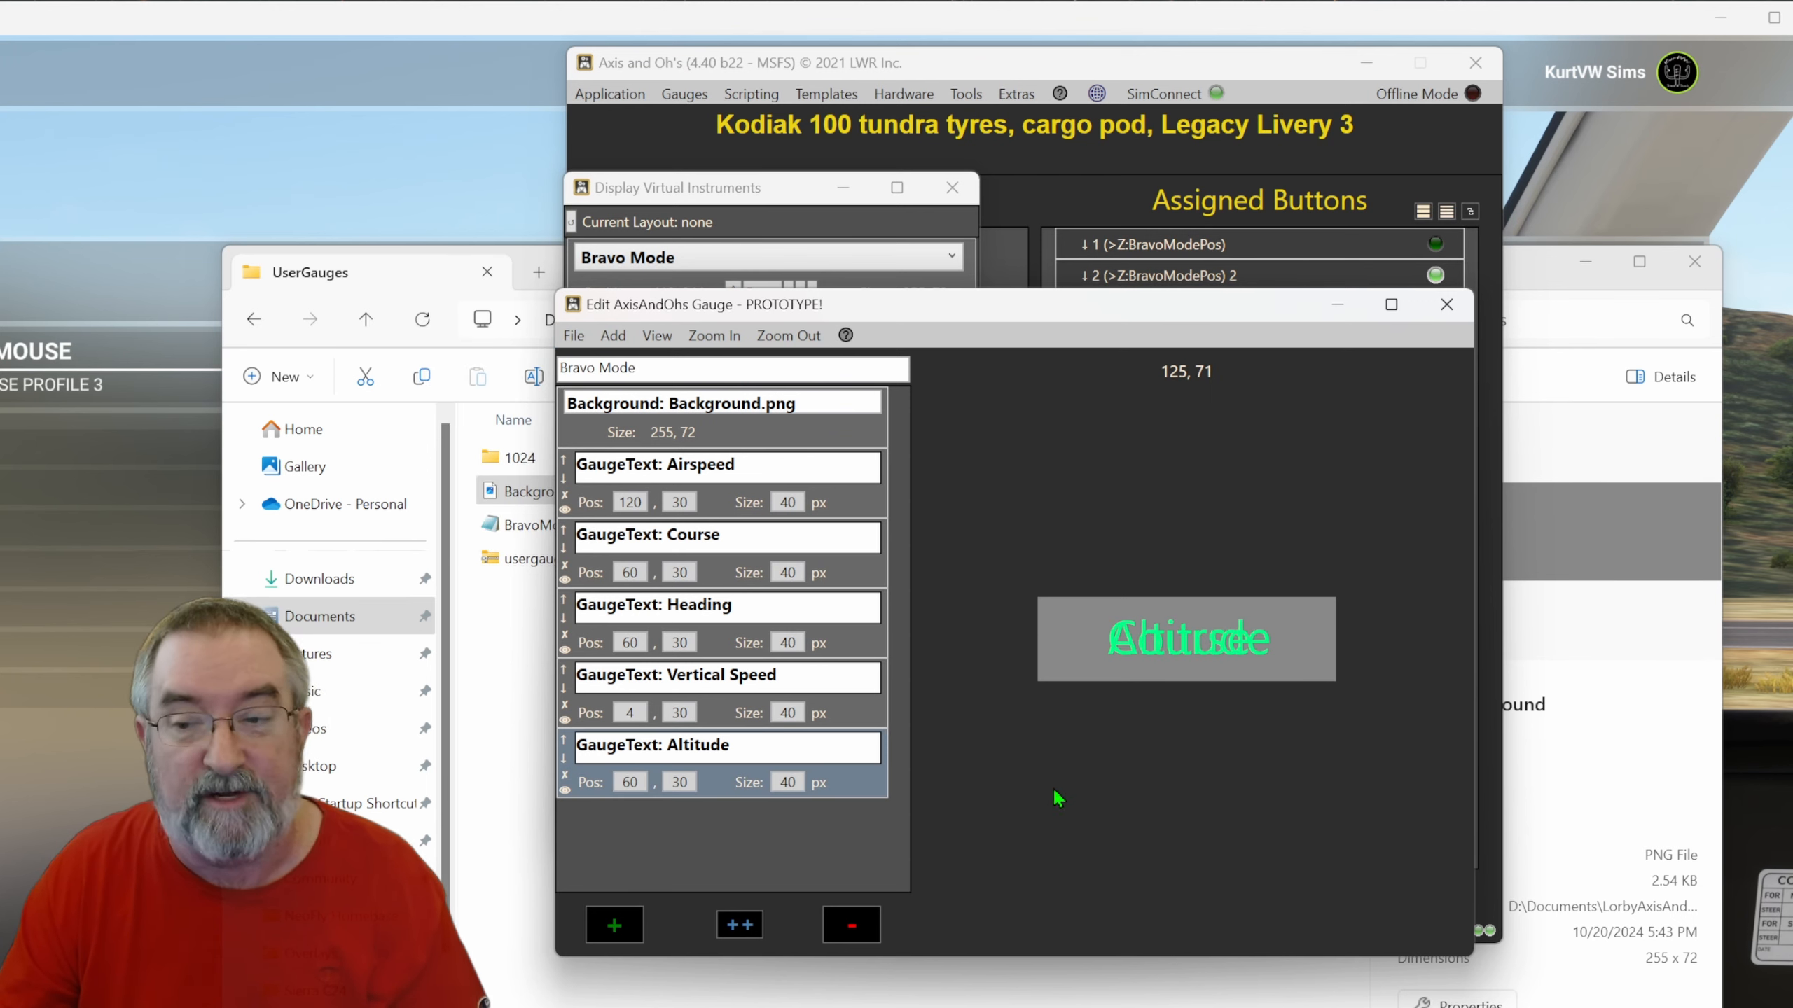
Close the gauge editor, reopen it and load the BravoMode gauge file from UserGauges.
left_click(1446, 305)
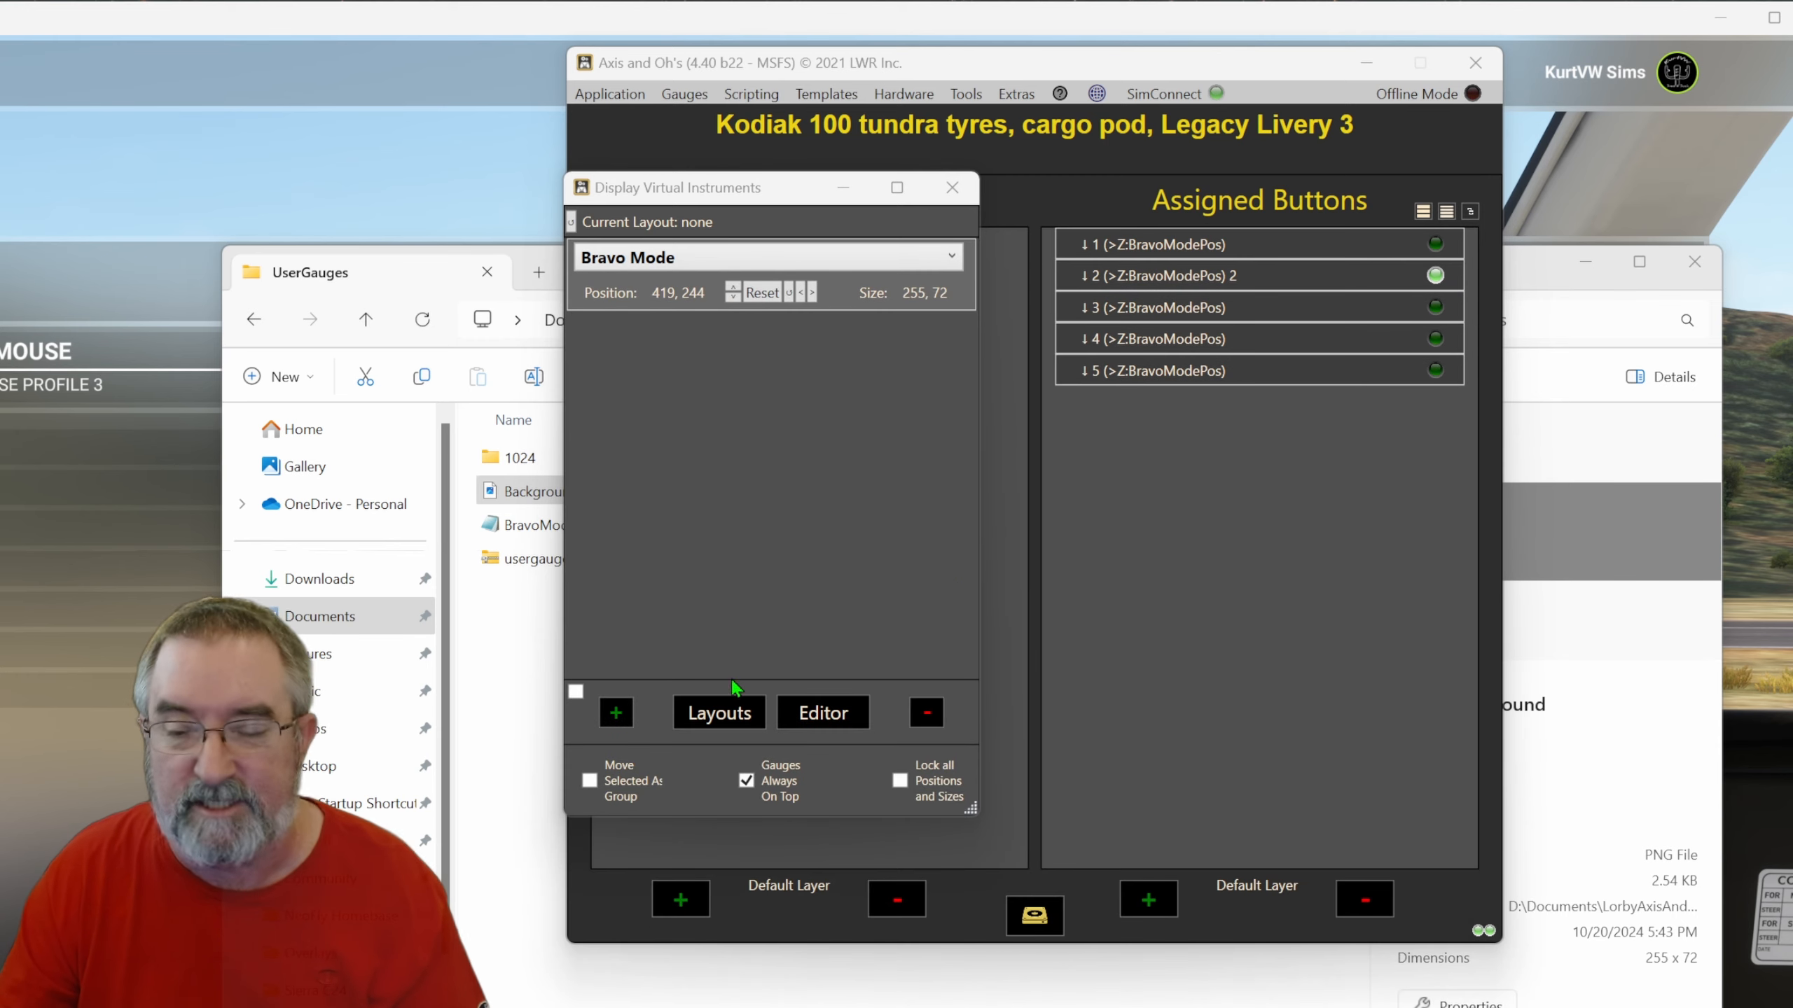
left_click(813, 721)
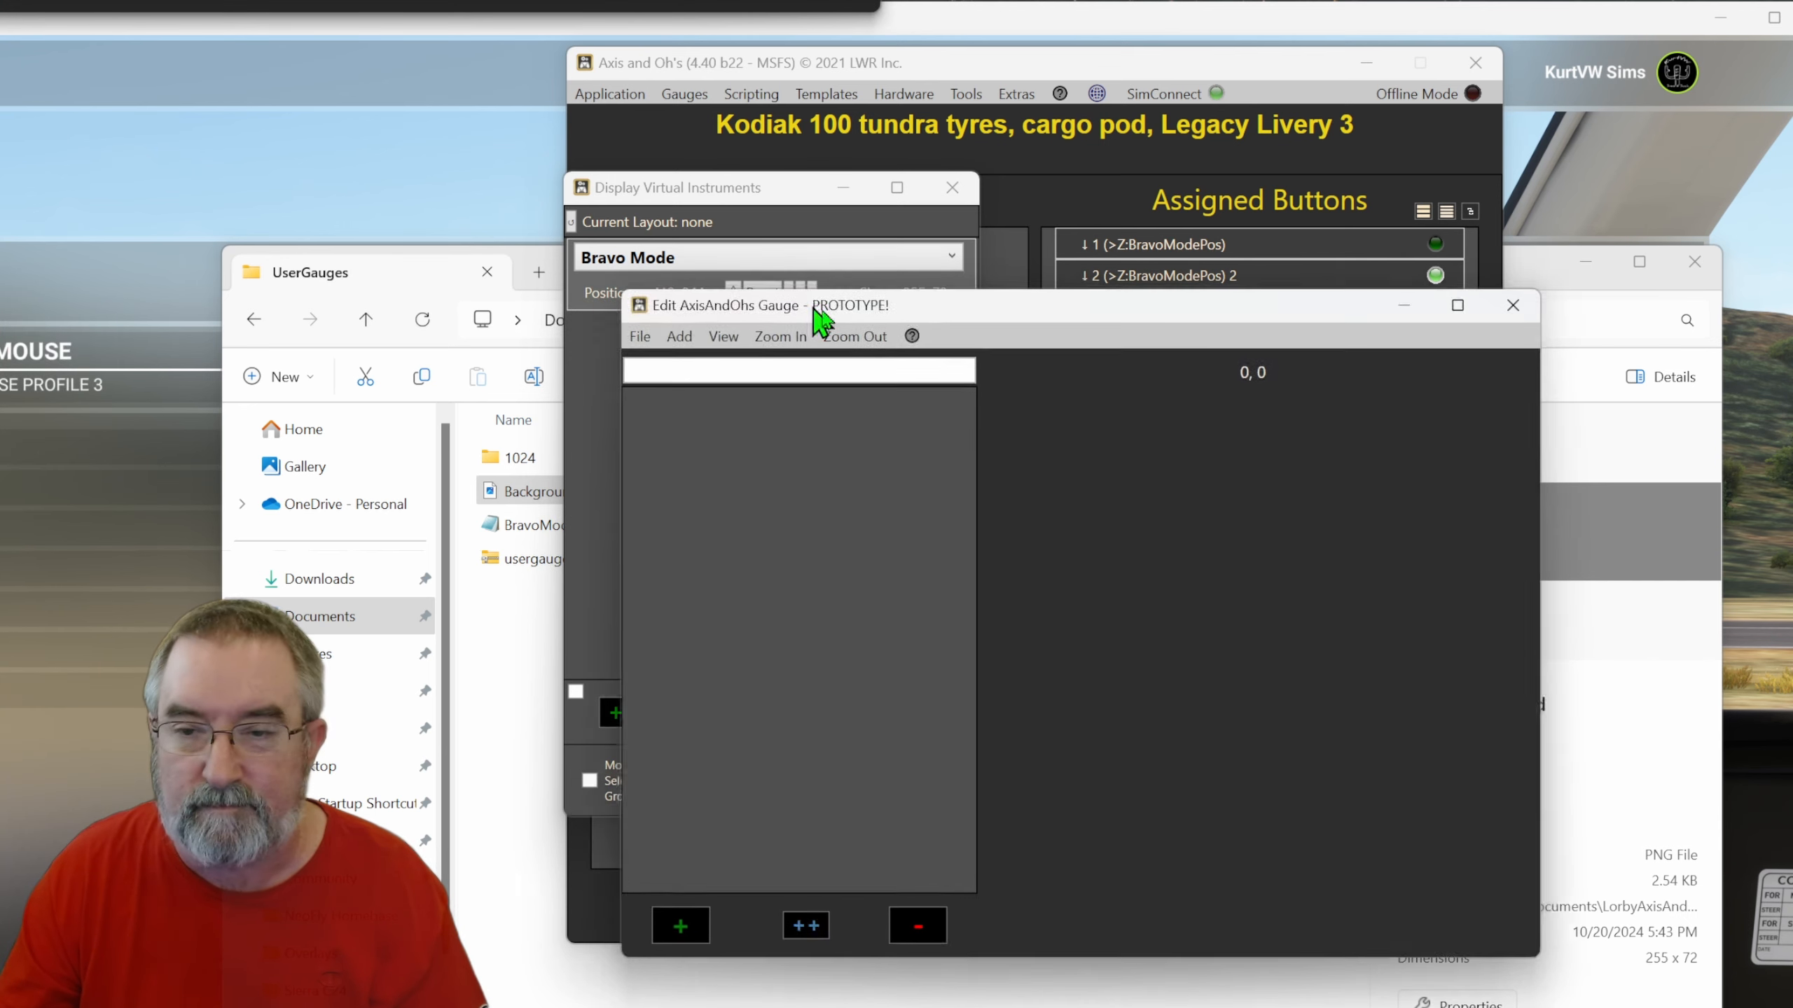
left_click(656, 332)
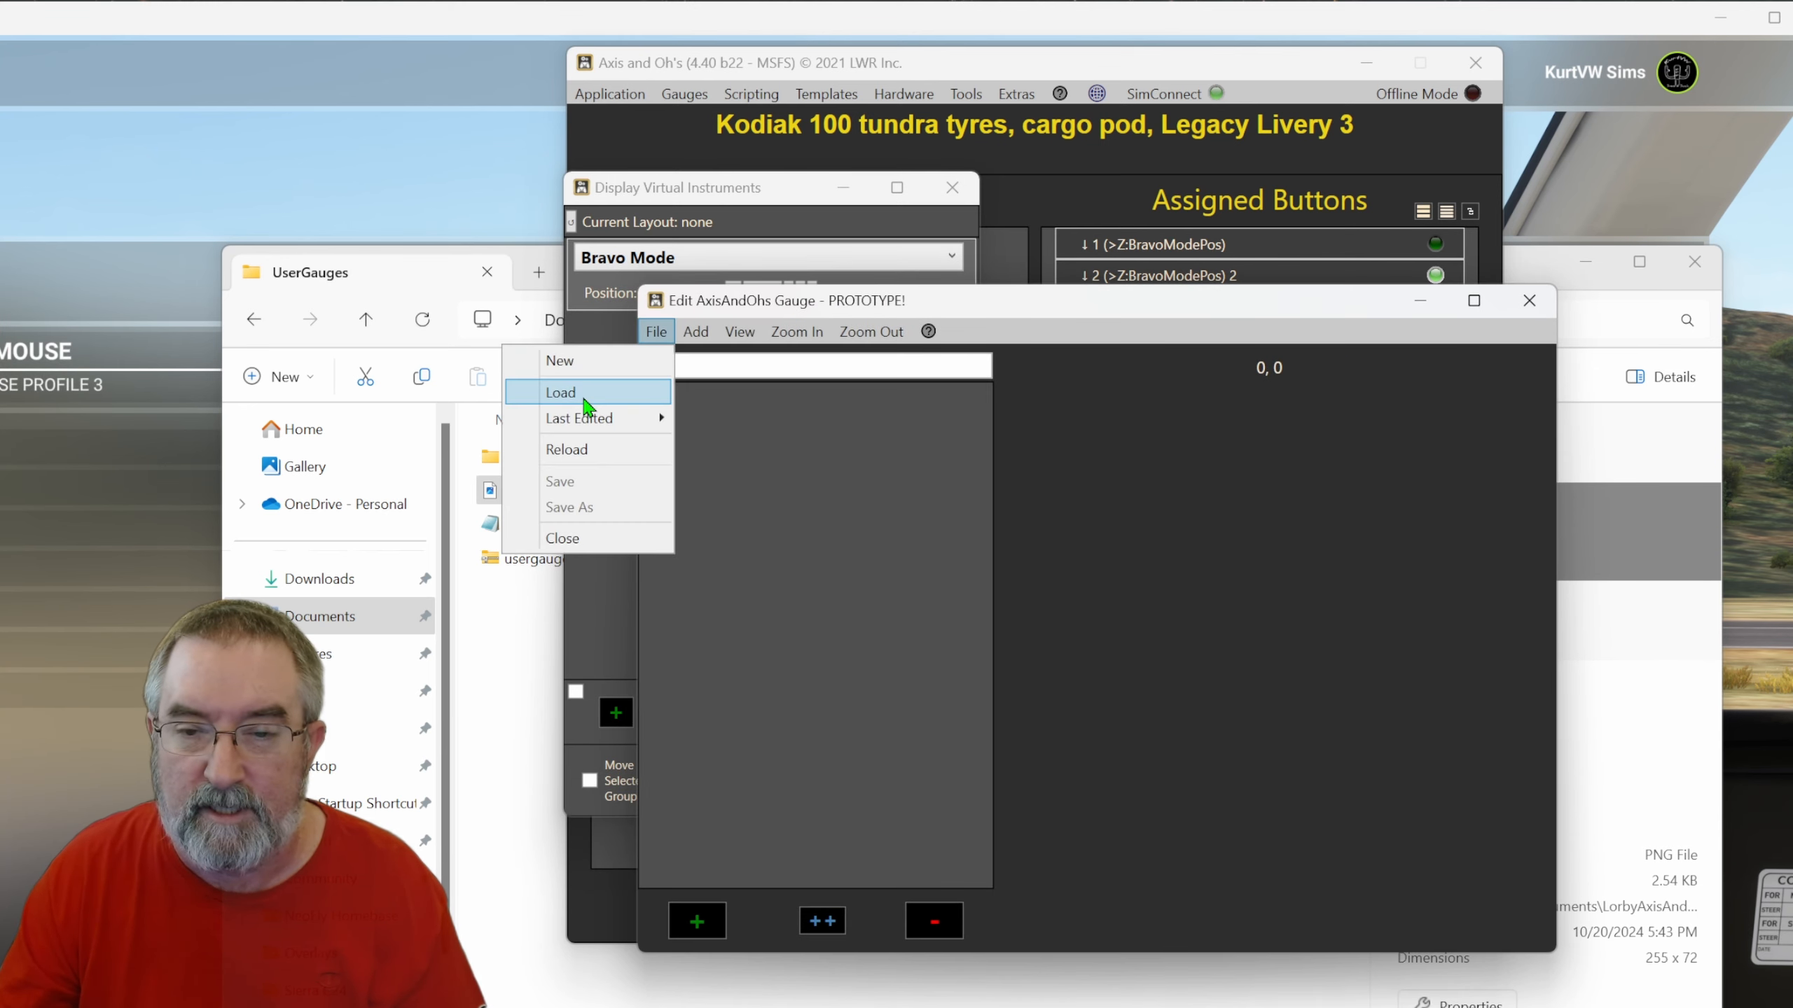
left_click(590, 394)
left_click(1064, 545)
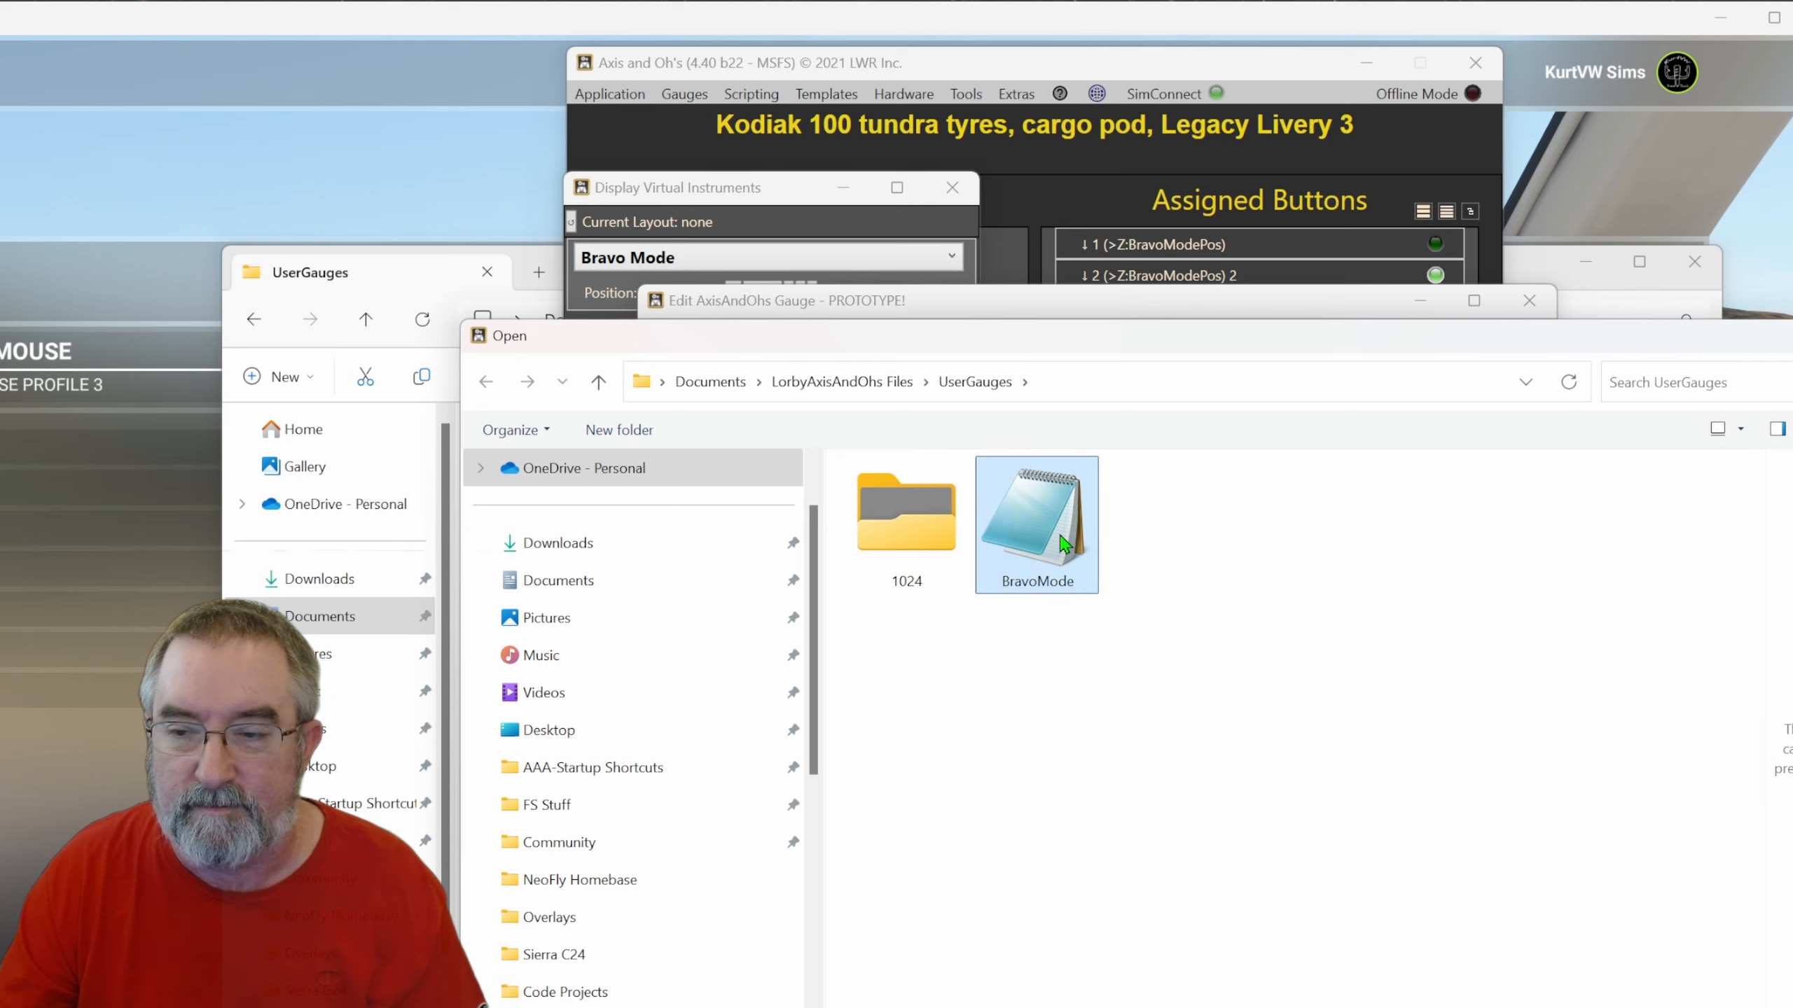
key("Return")
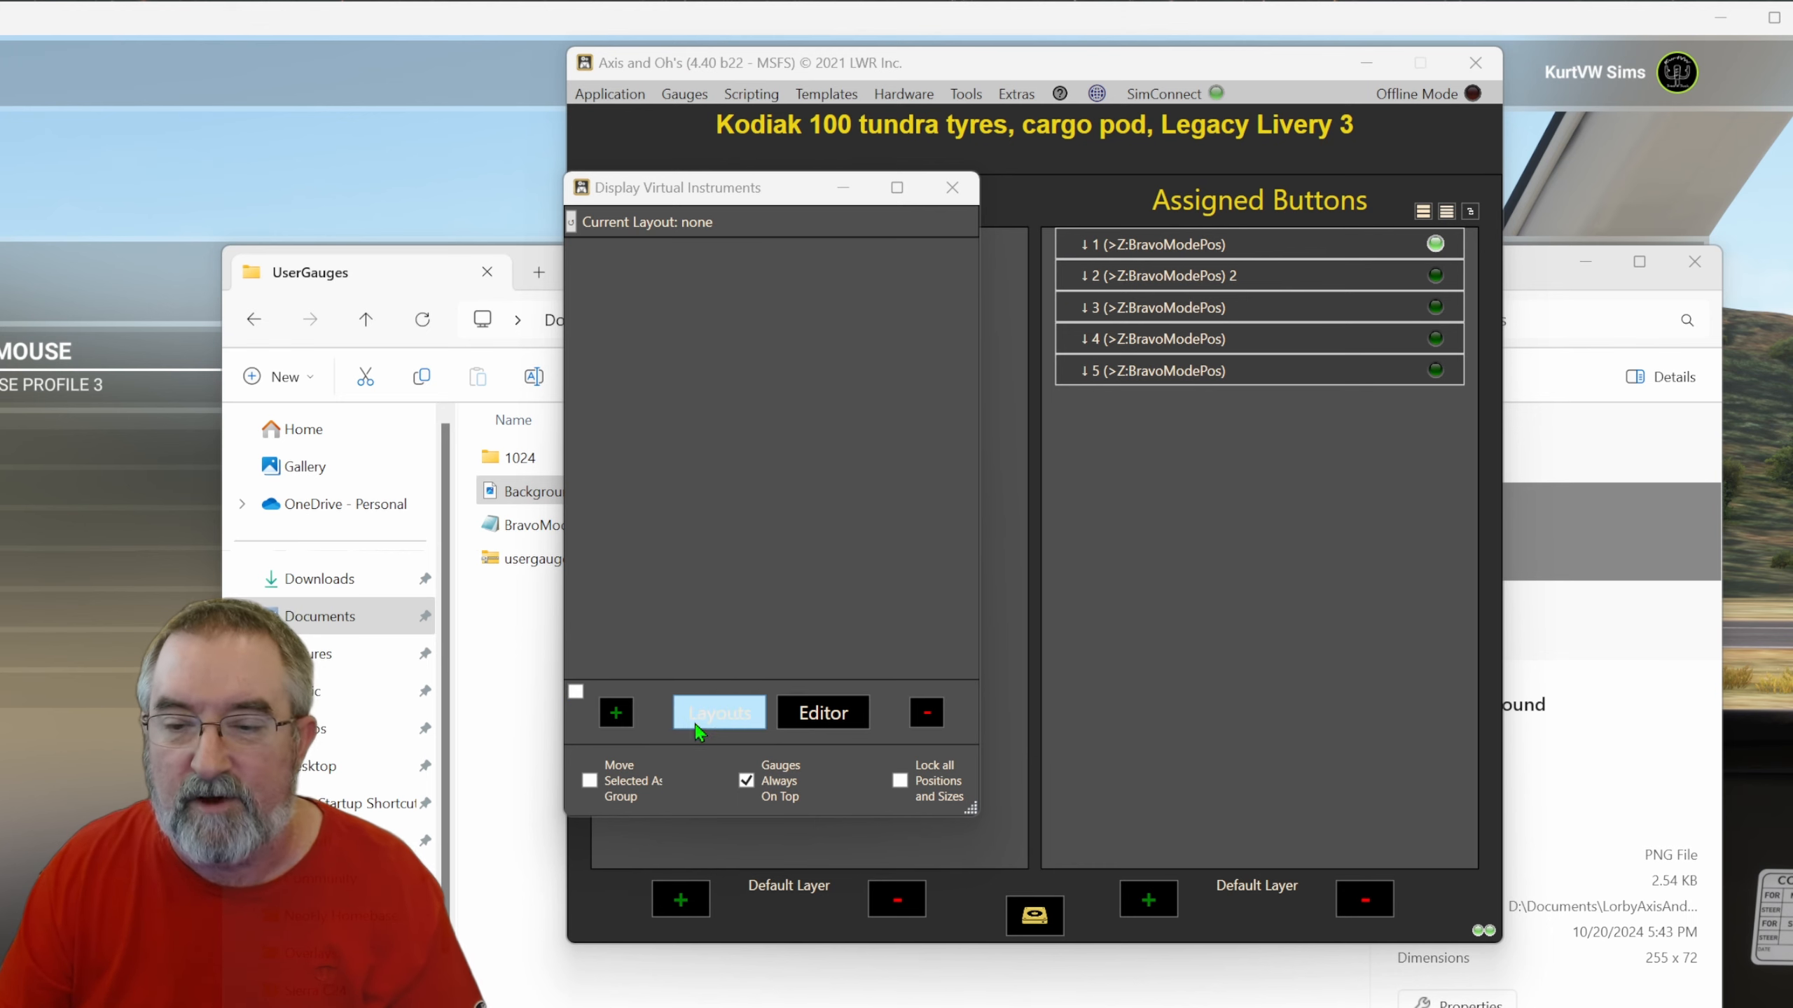
Add a new desktop FIP, assign it the Bravo Mode gauge and move it lower on the screen.
left_click(614, 714)
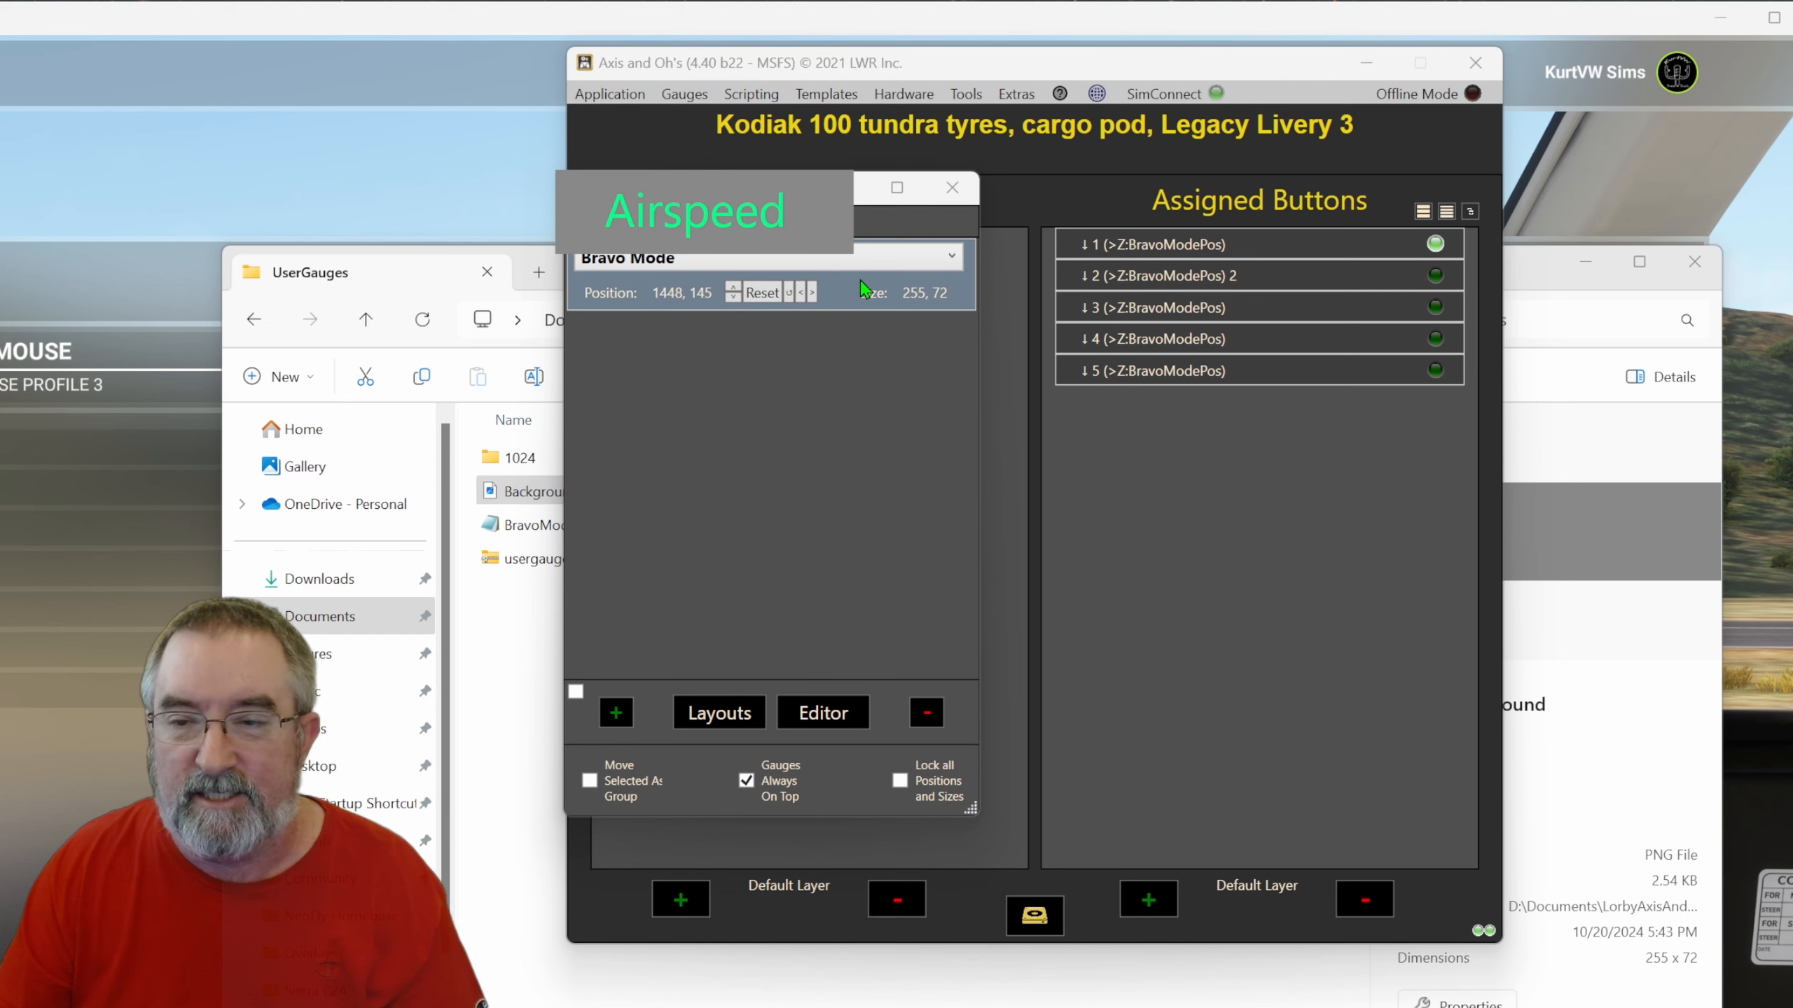
left_click(919, 260)
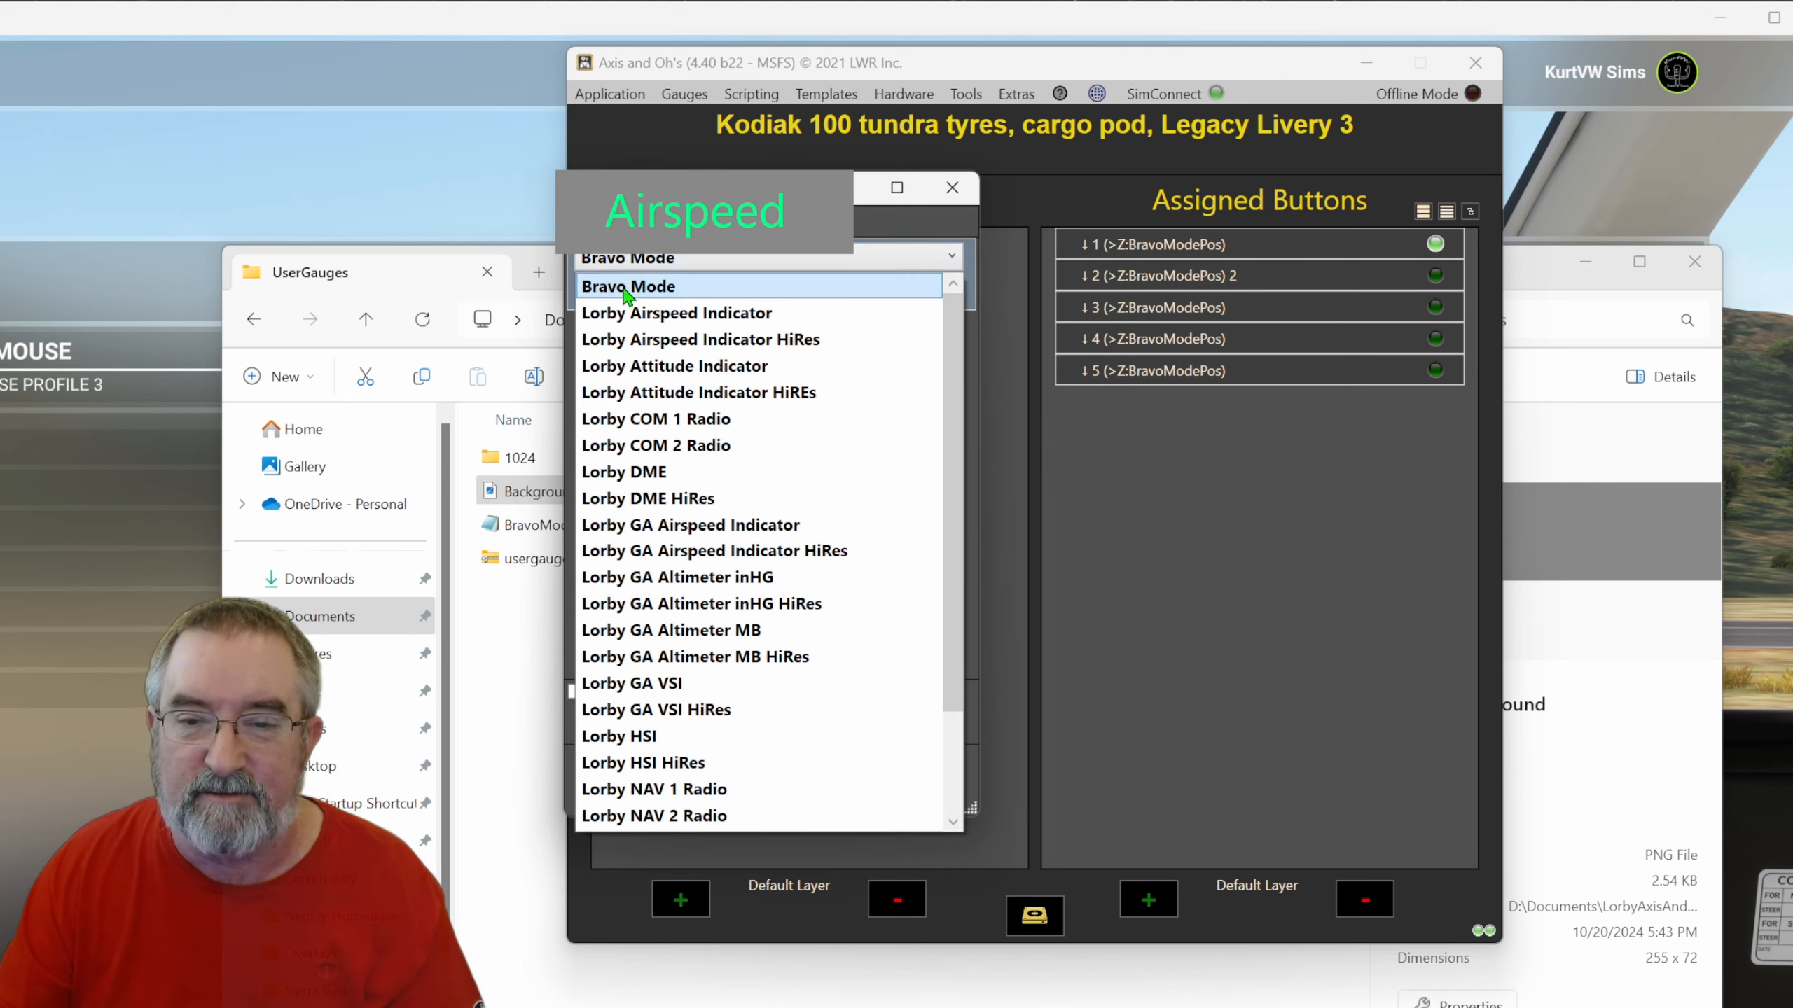
scroll(635, 424, "down", 2)
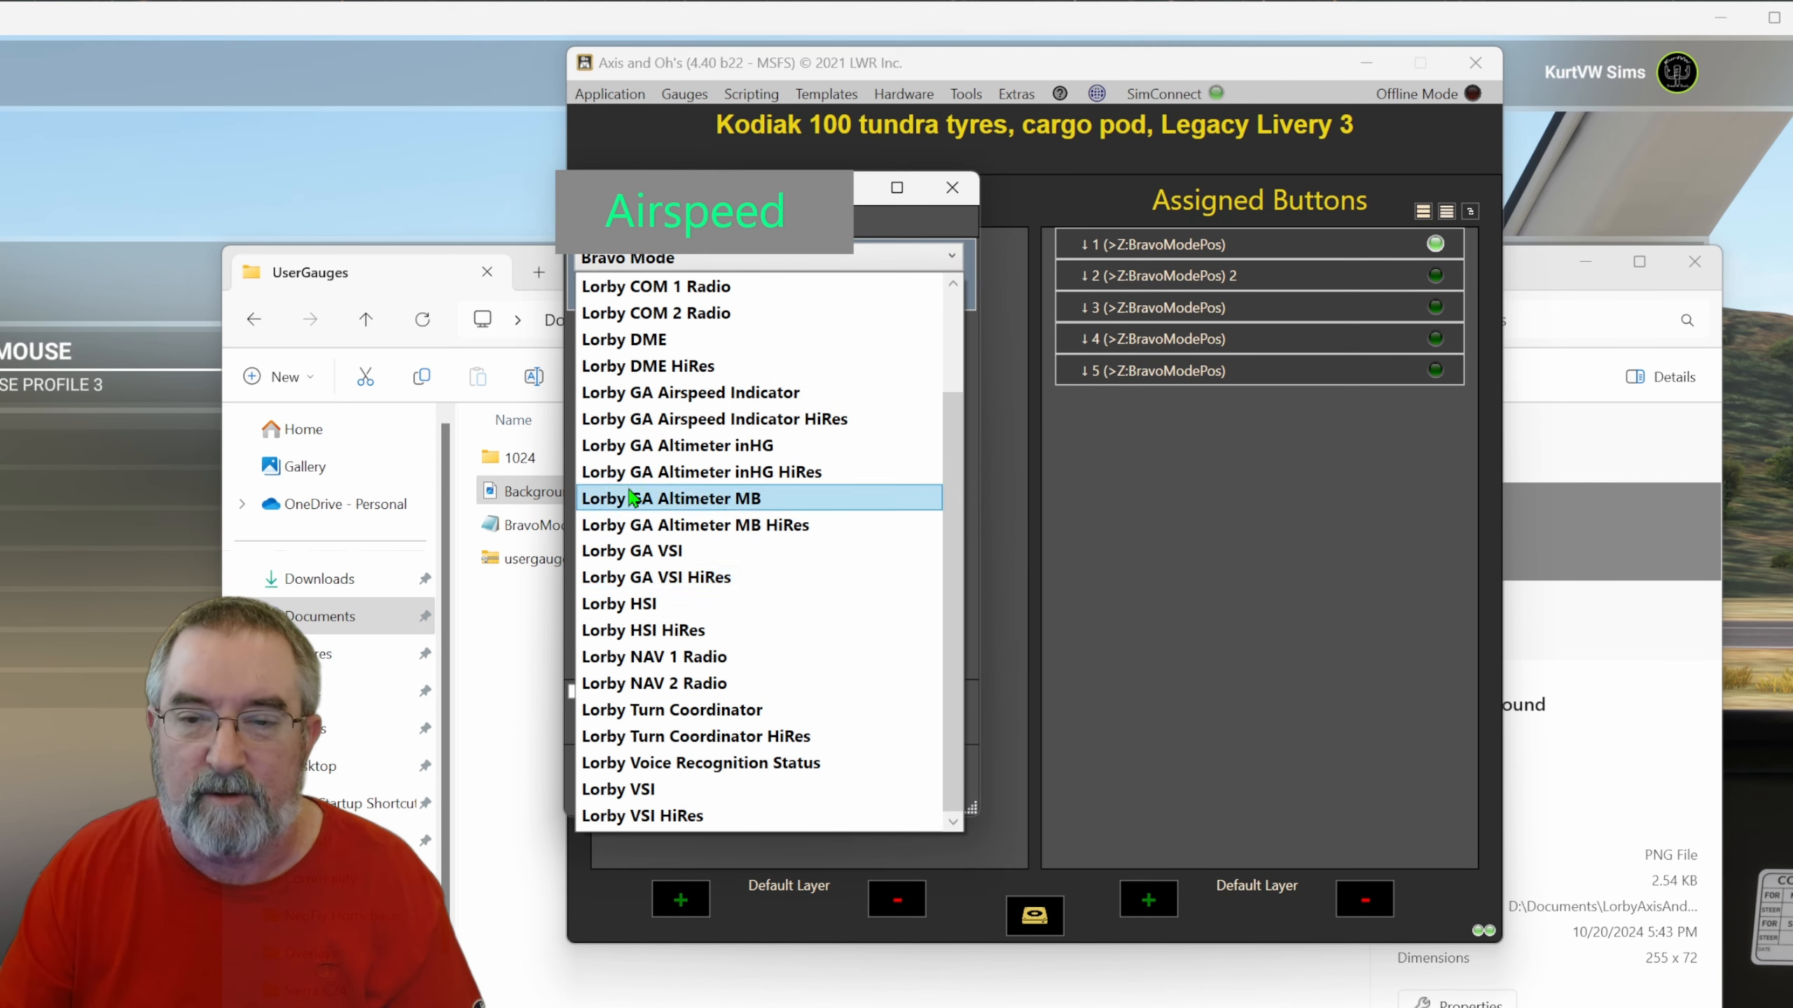
scroll(632, 497, "up", 5)
left_click(649, 284)
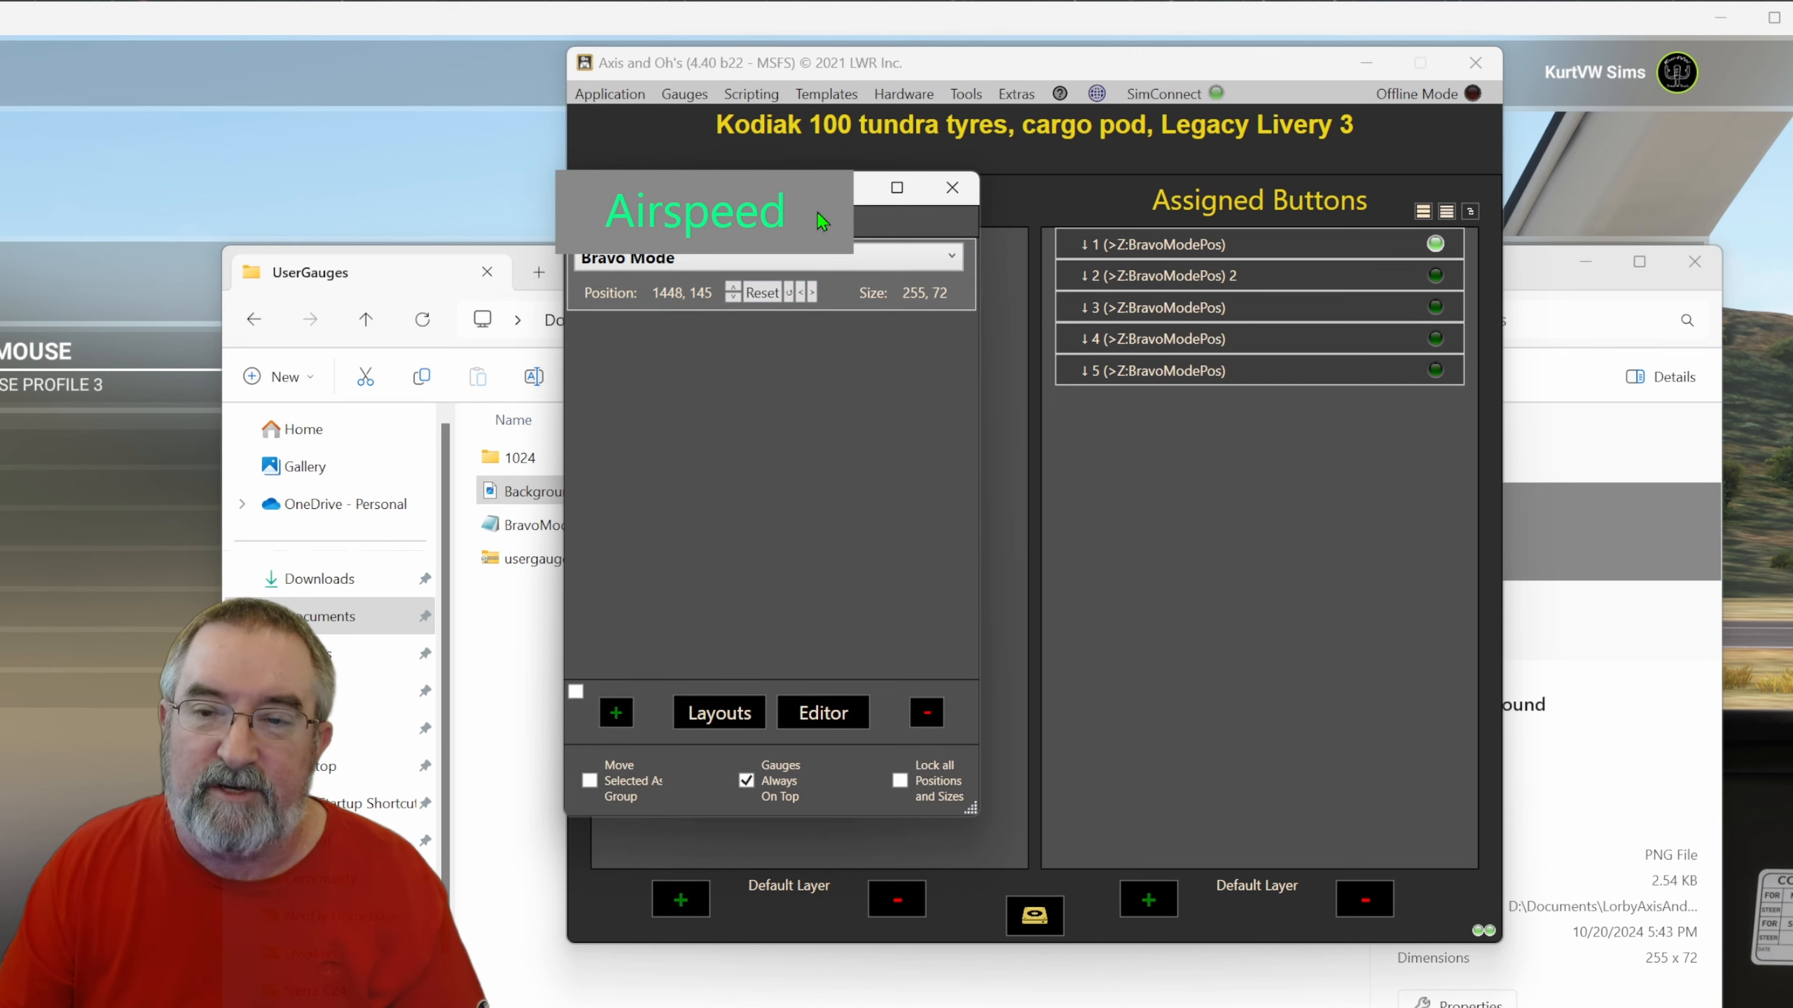
left_click_drag(820, 221, 825, 465)
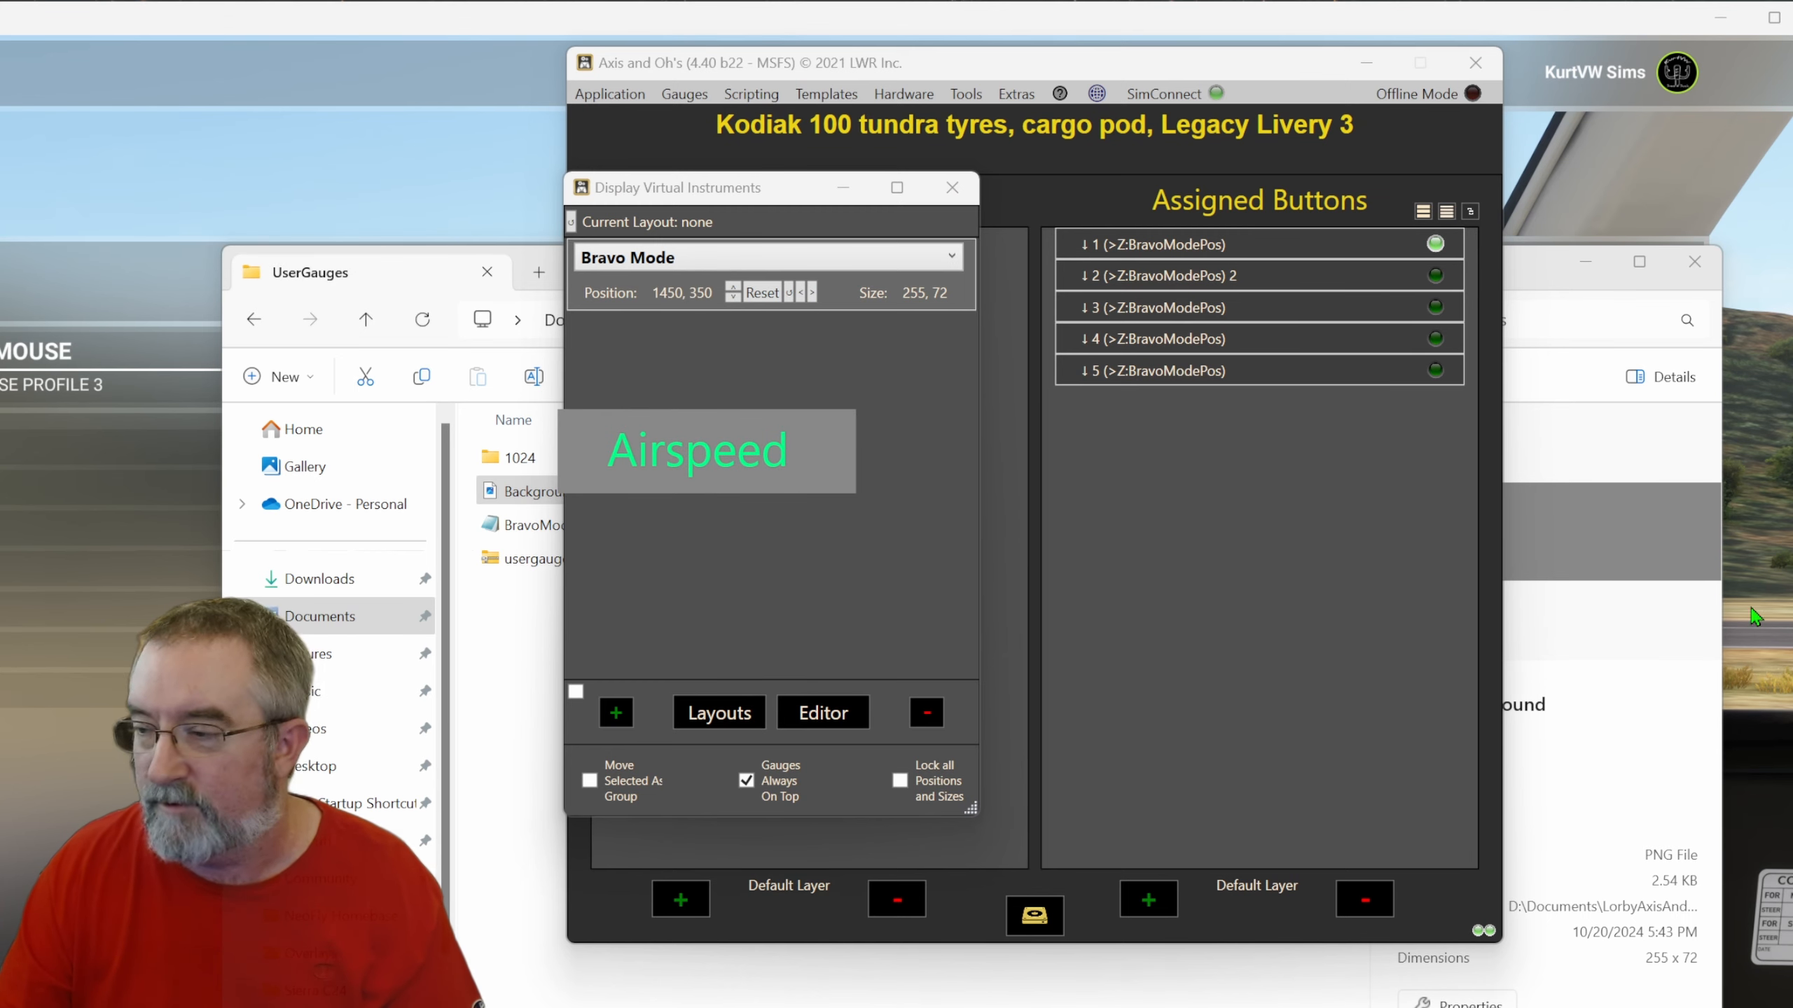
Switch to Microsoft Flight Simulator and move the Bravo Mode gauge to the lower-right corner of the screen.
left_click(1350, 64)
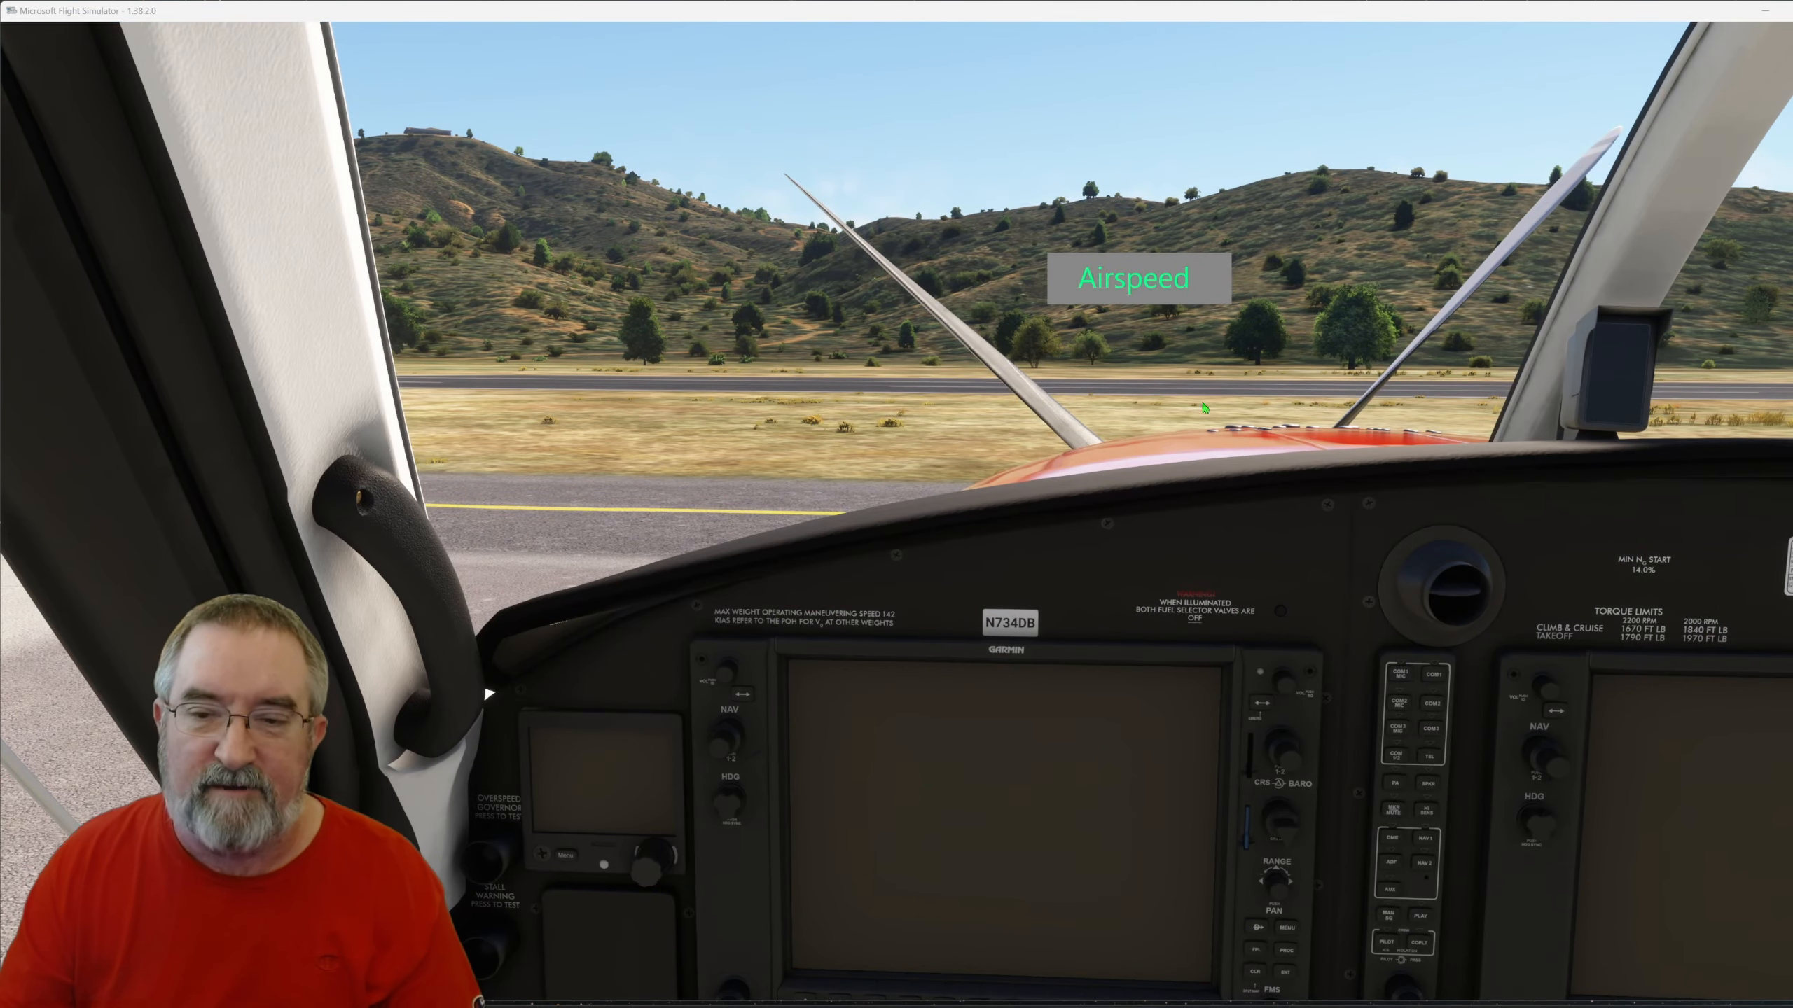
left_click_drag(1174, 292, 1711, 975)
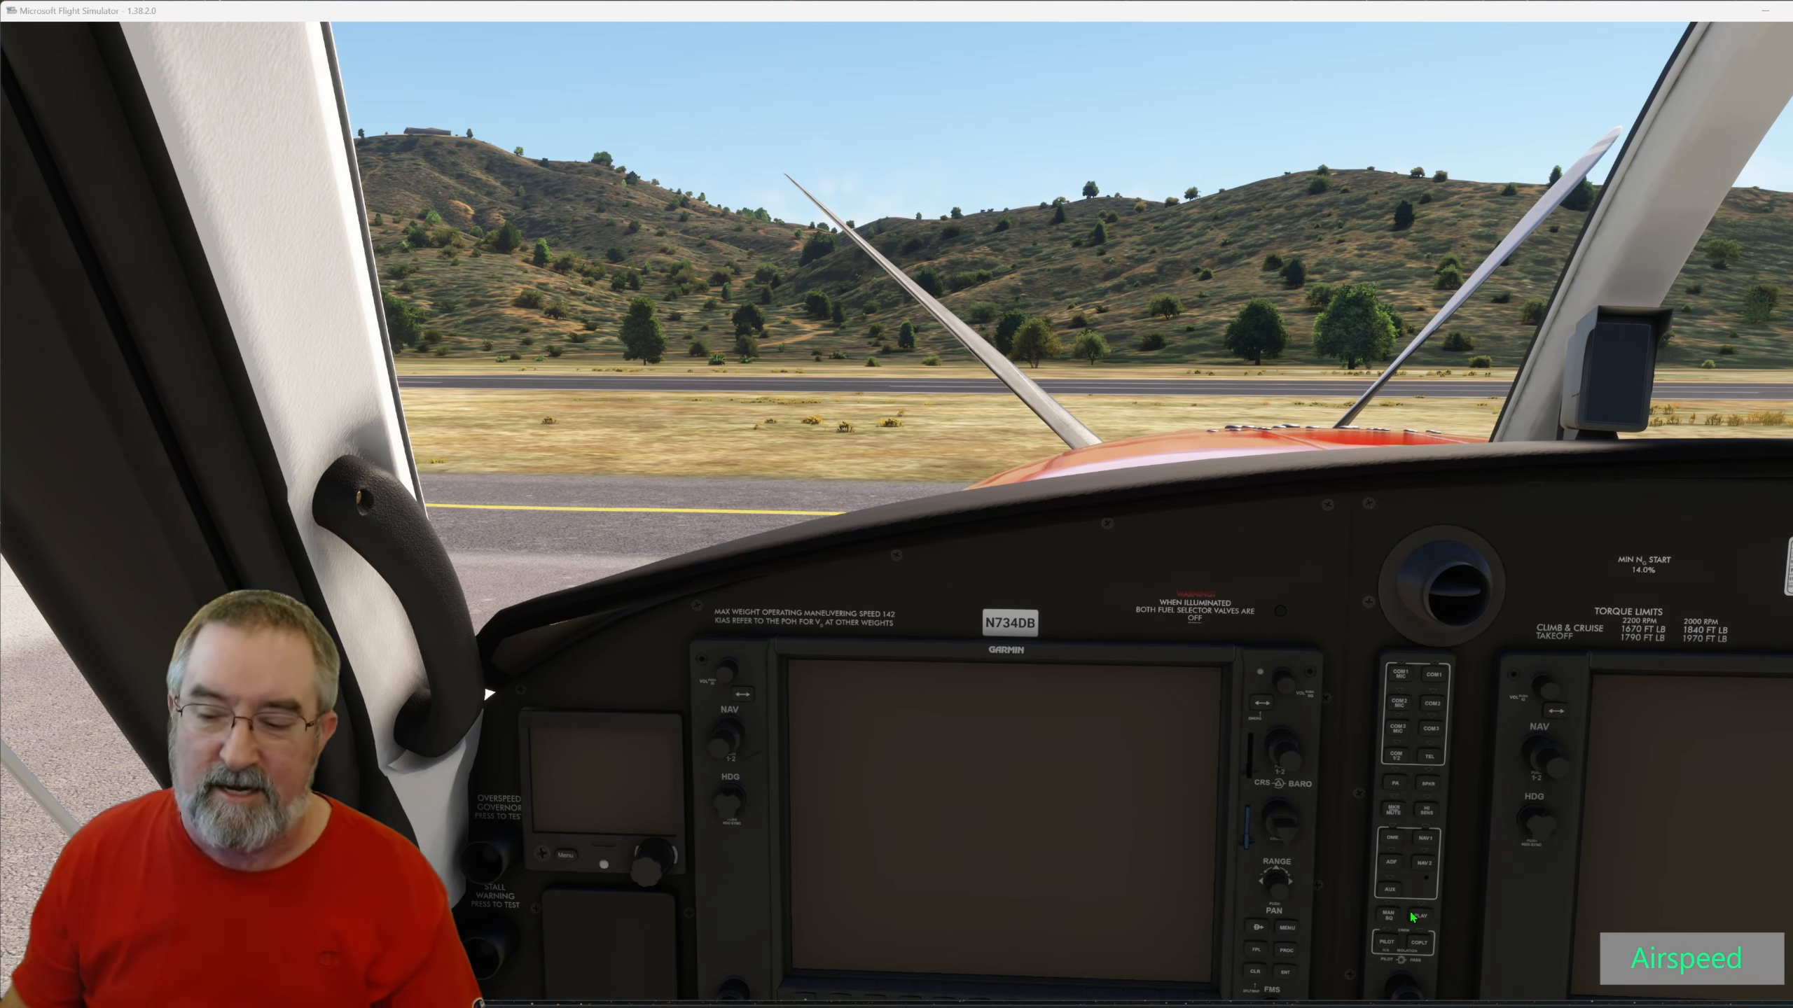